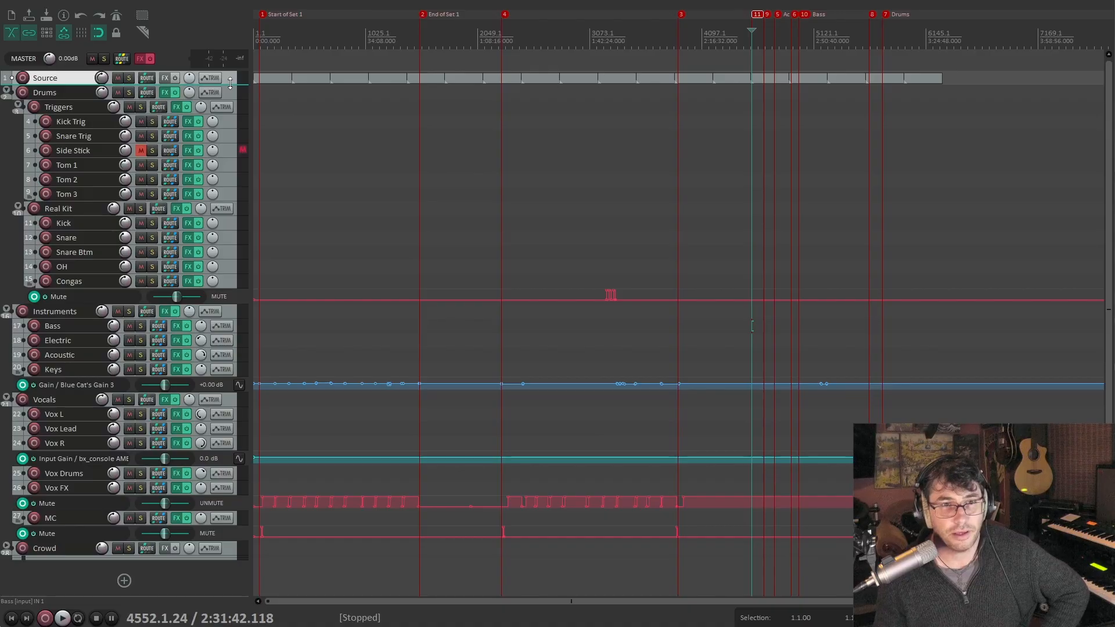
Enlarge the Source track so its multichannel waveforms are readable, and select the third audio item on it
left_click_drag(230, 83, 232, 334)
left_click(281, 180)
left_click(310, 178)
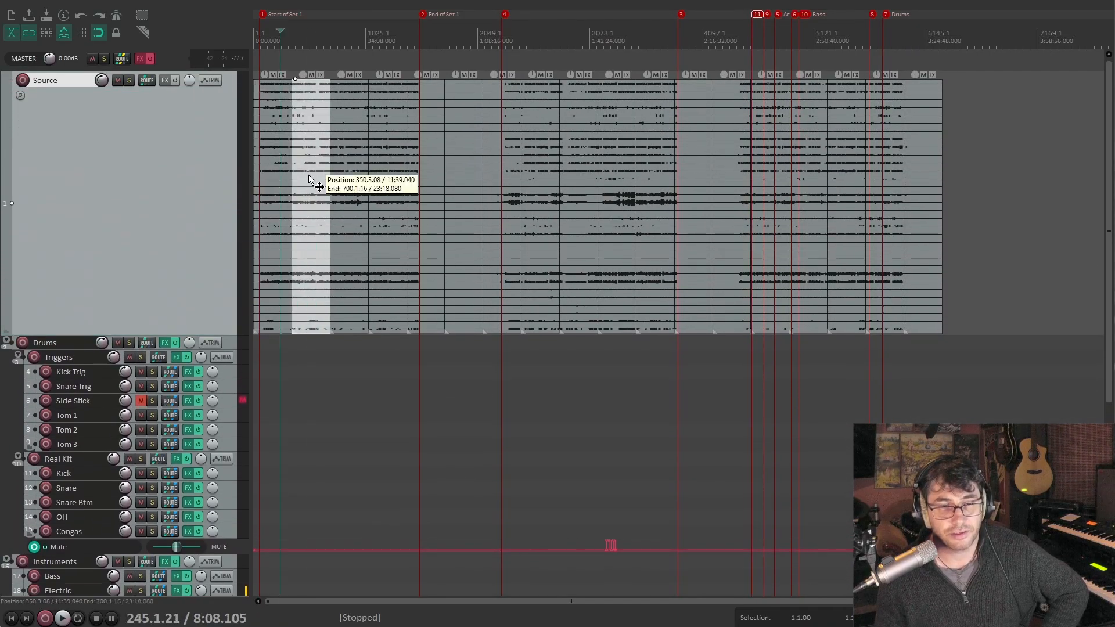
left_click(355, 169)
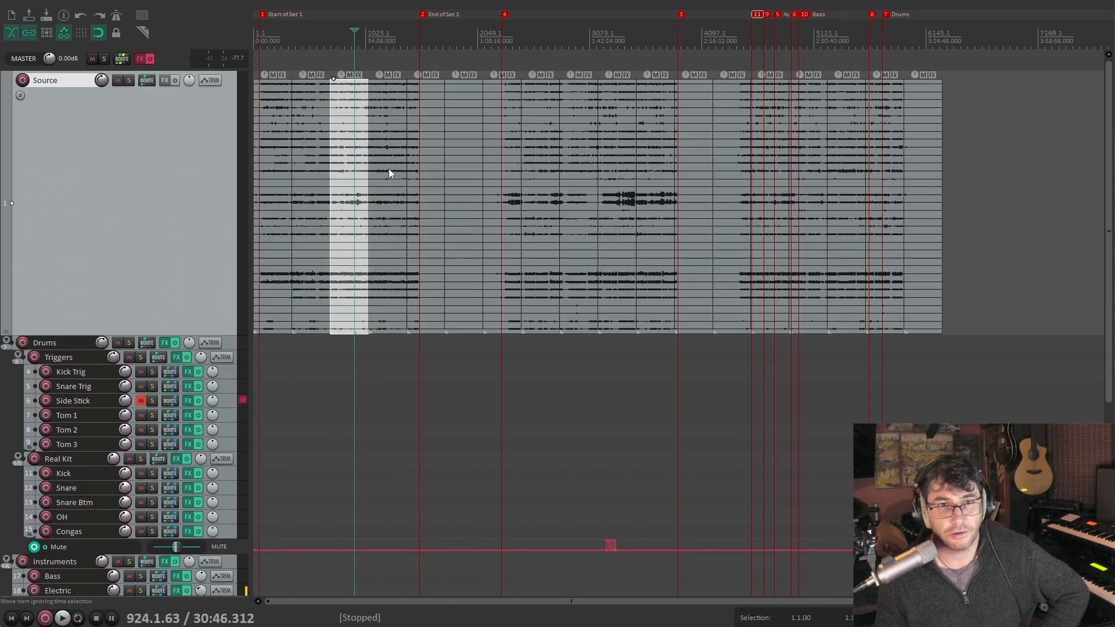
left_click(390, 171)
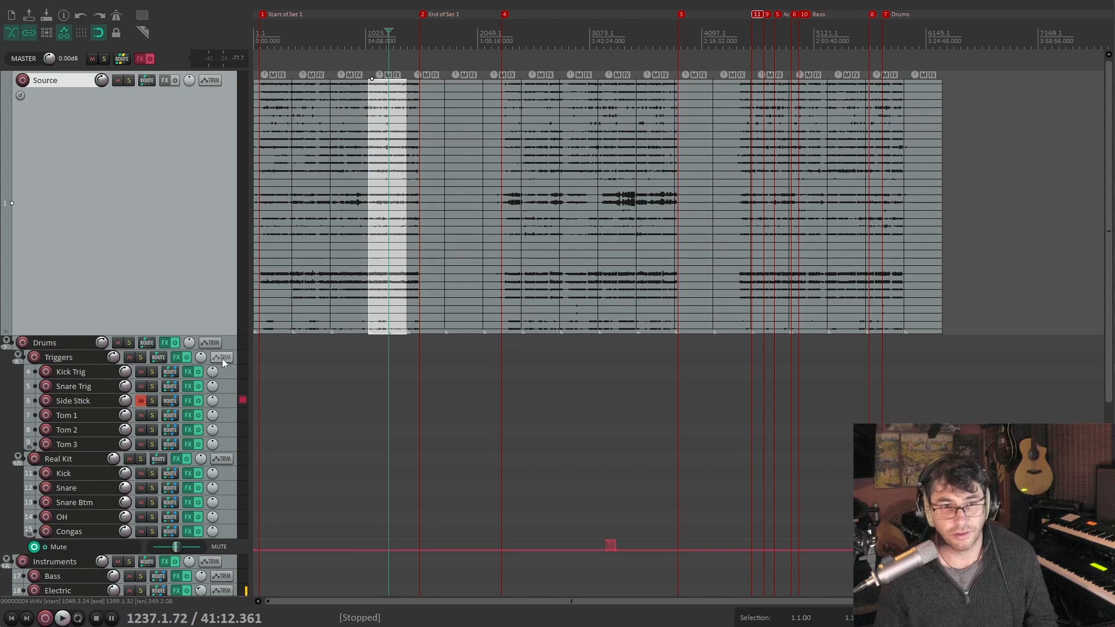
left_click(350, 176)
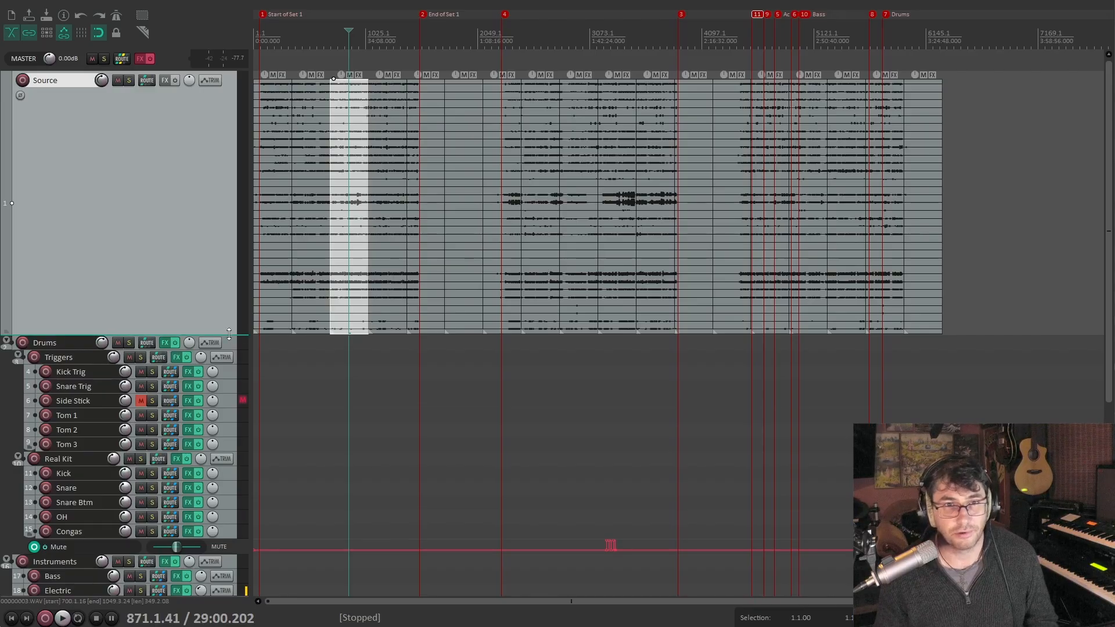
left_click_drag(229, 334, 229, 289)
Examine the Kick Trig track's routing, including the mono source channel choices for its receive from Source
left_click(170, 327)
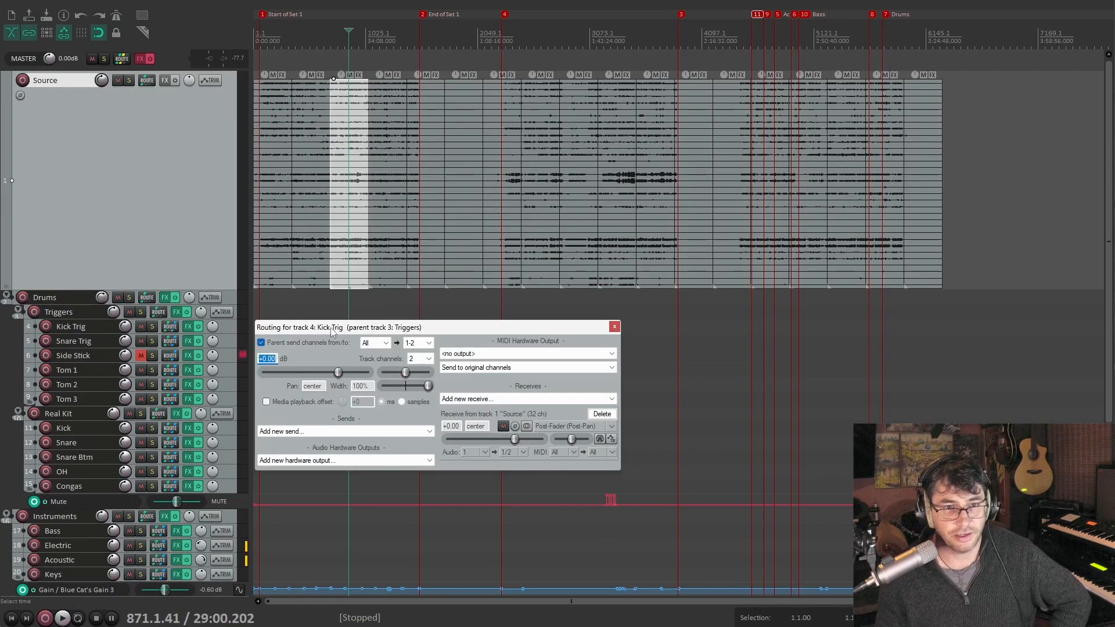
left_click_drag(330, 327, 369, 259)
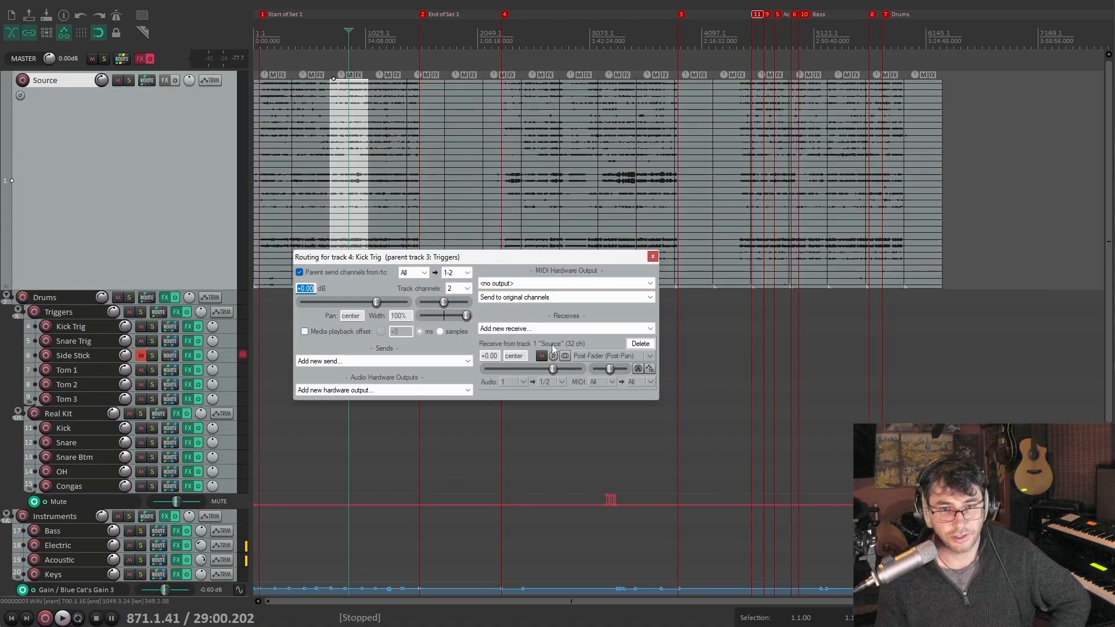
left_click(522, 382)
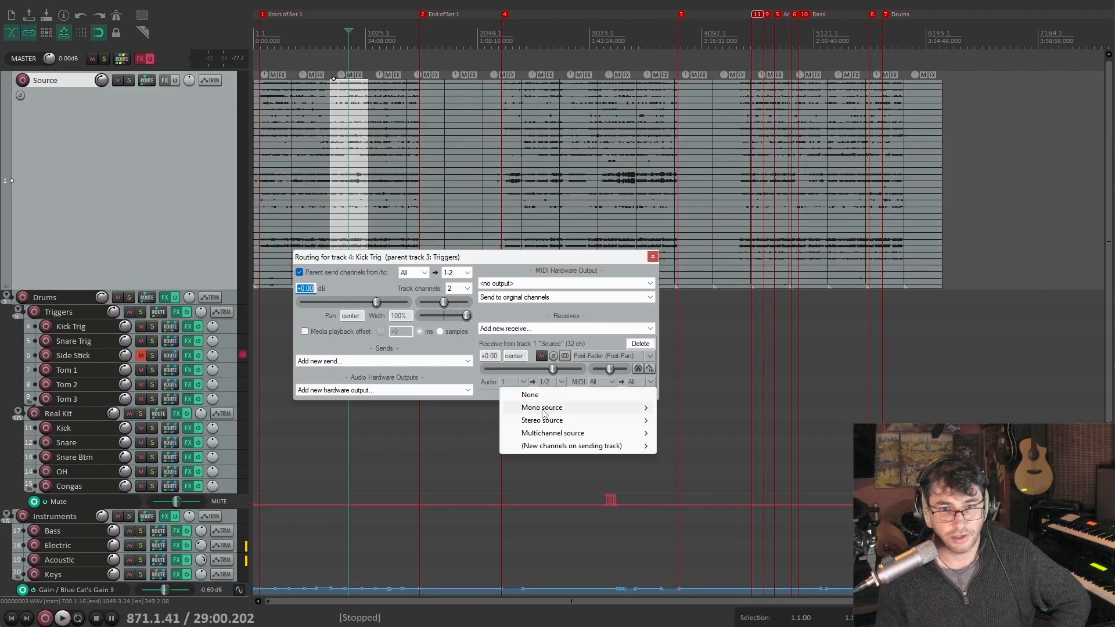
mouse_move(542, 408)
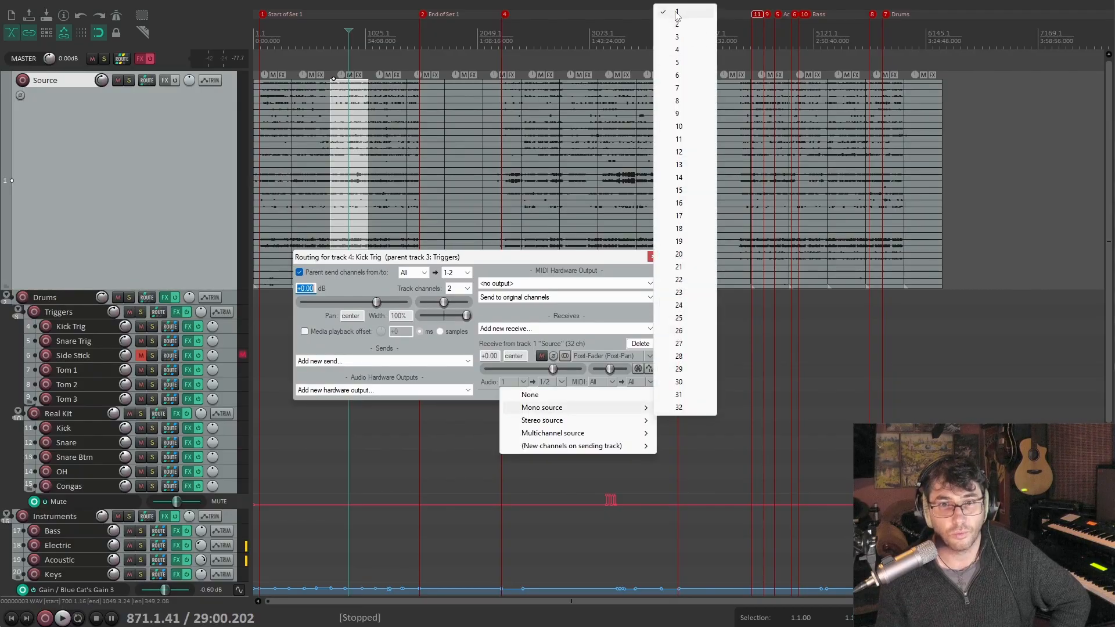
left_click(553, 259)
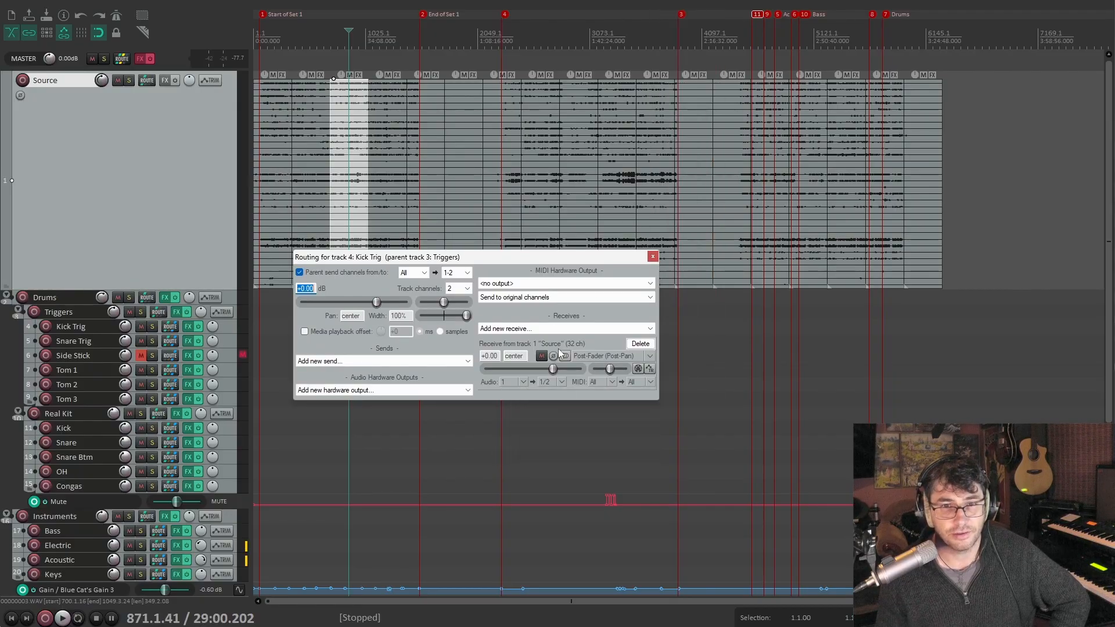
Examine the Snare Trig track's routing and the mono channel it receives from Source, and close the routing window
left_click(169, 342)
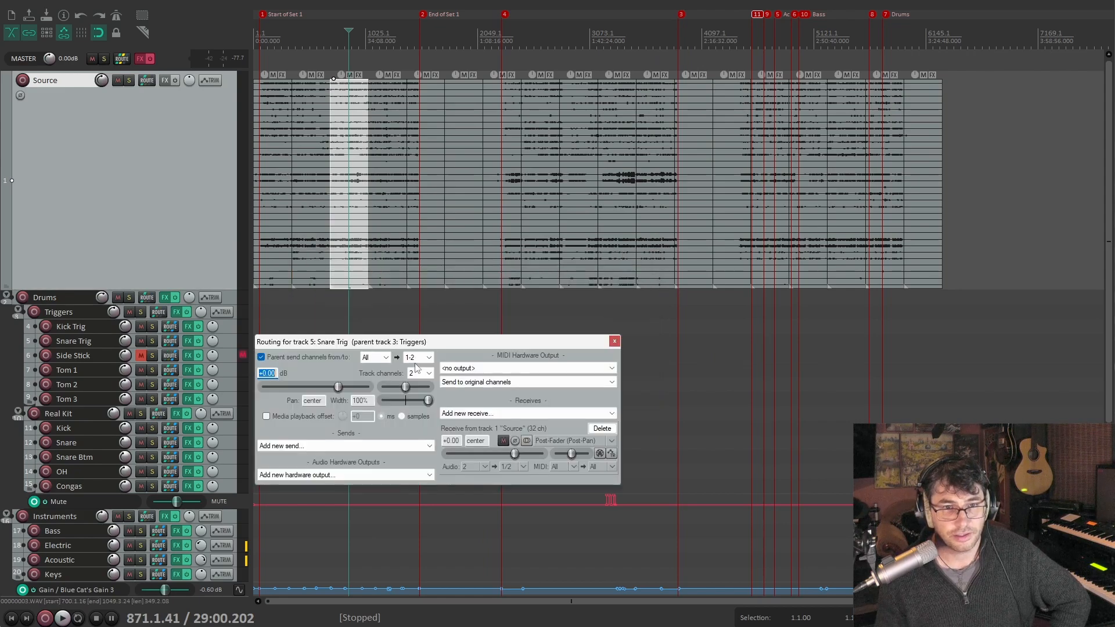
left_click(486, 466)
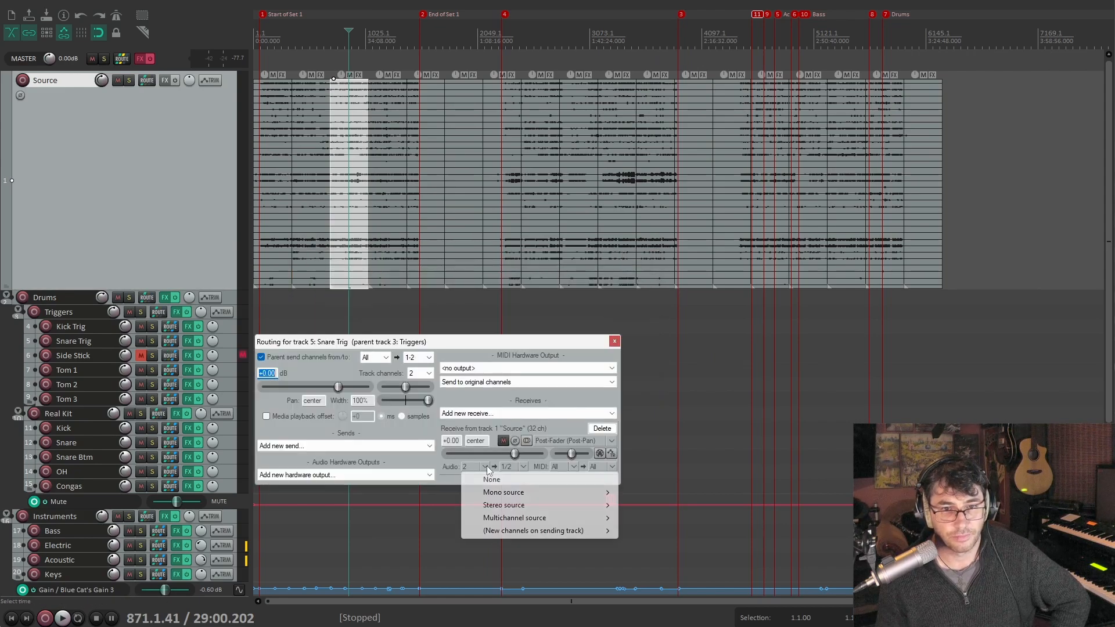
mouse_move(503, 493)
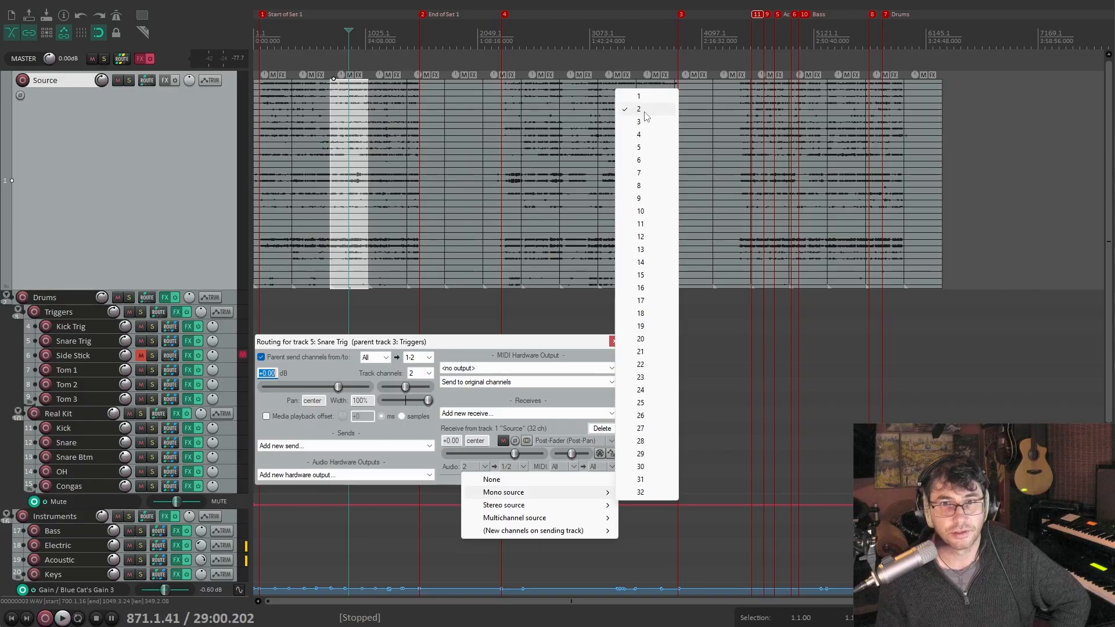
left_click(596, 346)
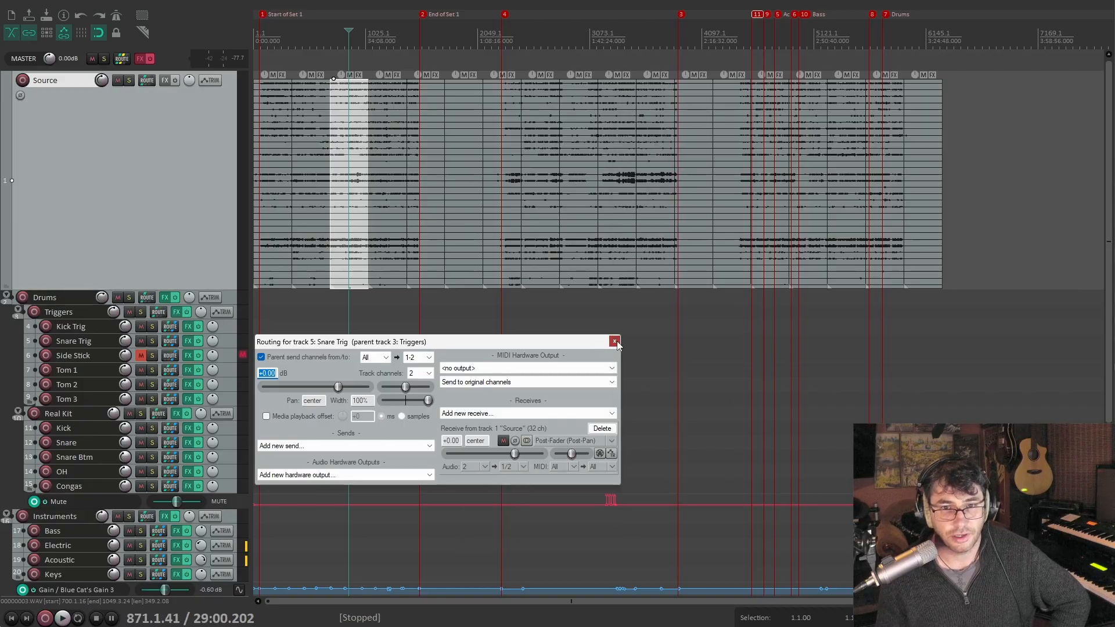
left_click(612, 341)
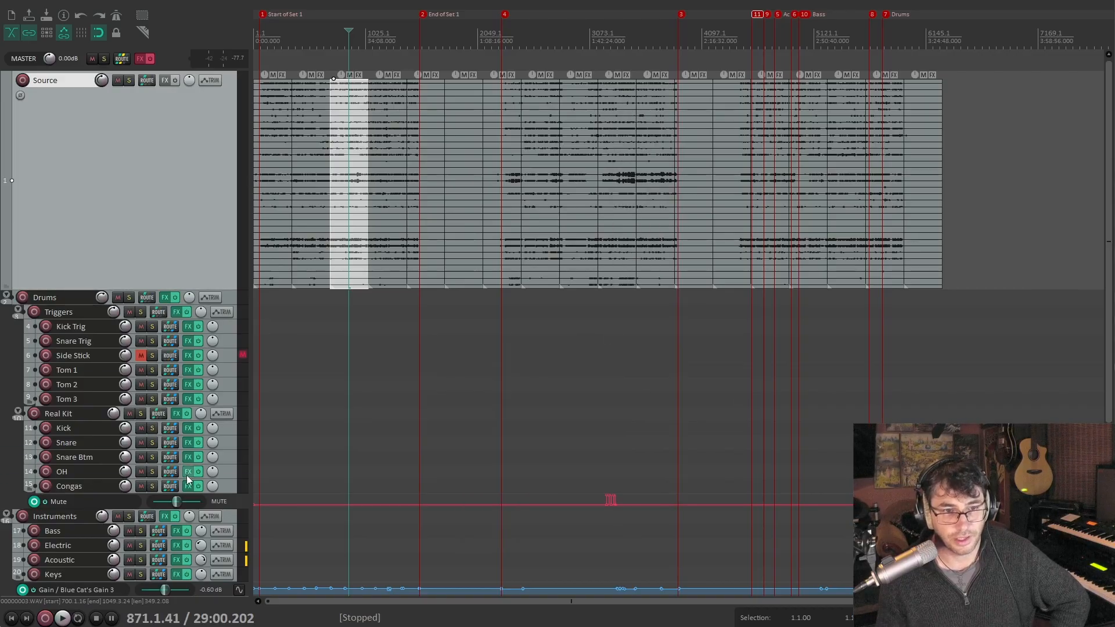
Examine the OH track's routing and the source channel options for its receive from Source
left_click(169, 472)
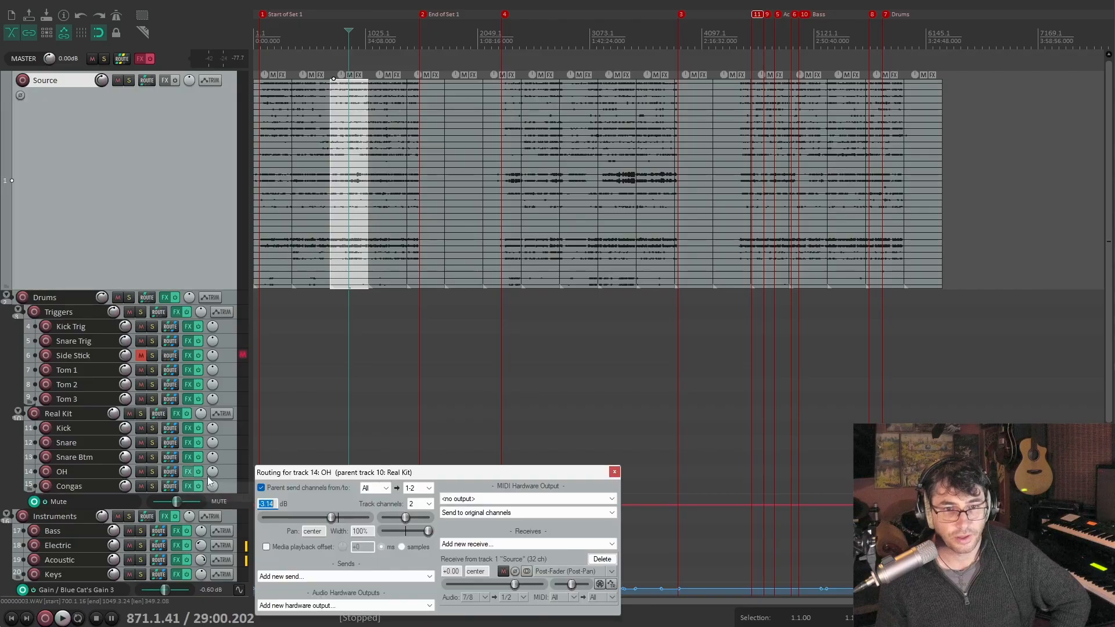
left_click_drag(352, 476, 383, 314)
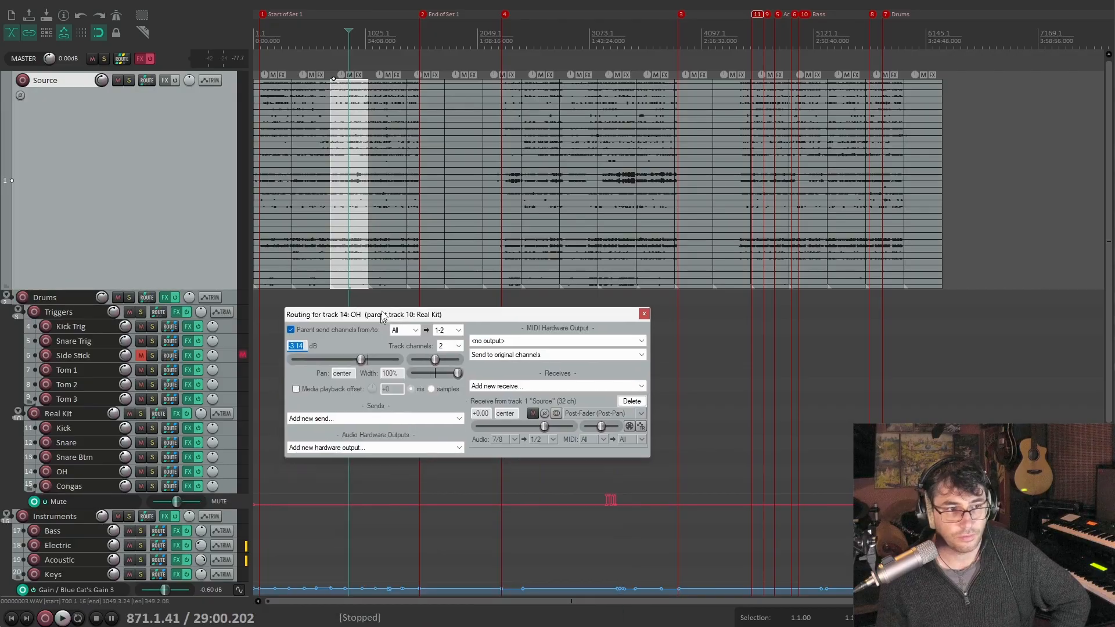
left_click(516, 436)
mouse_move(540, 476)
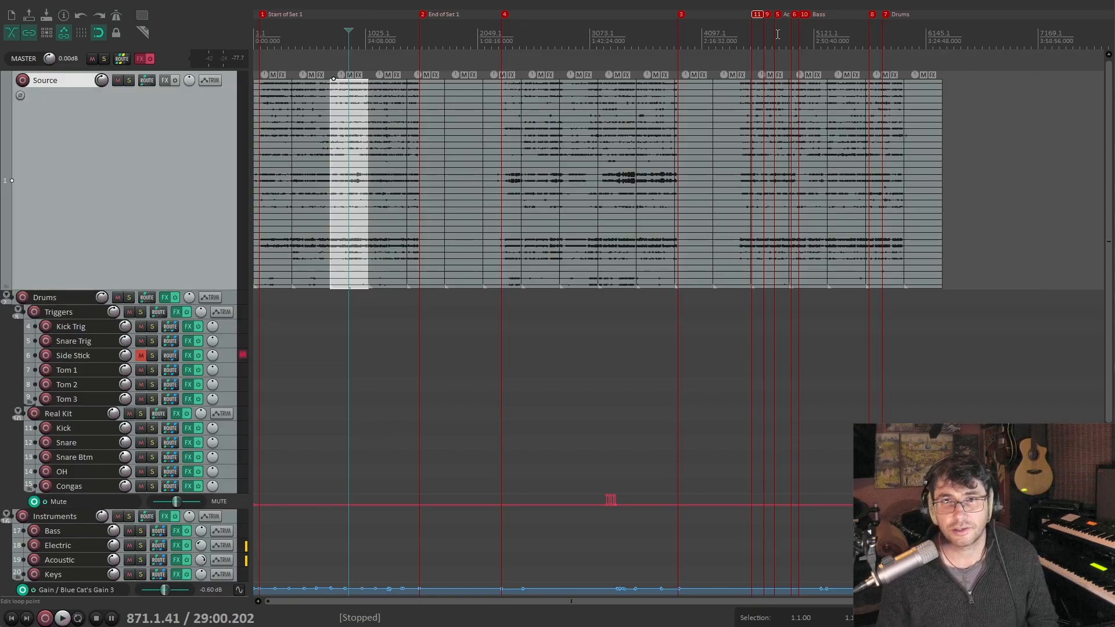
Place the edit cursor at the Drums marker near the end of the recording and solo the OH track
left_click(802, 37)
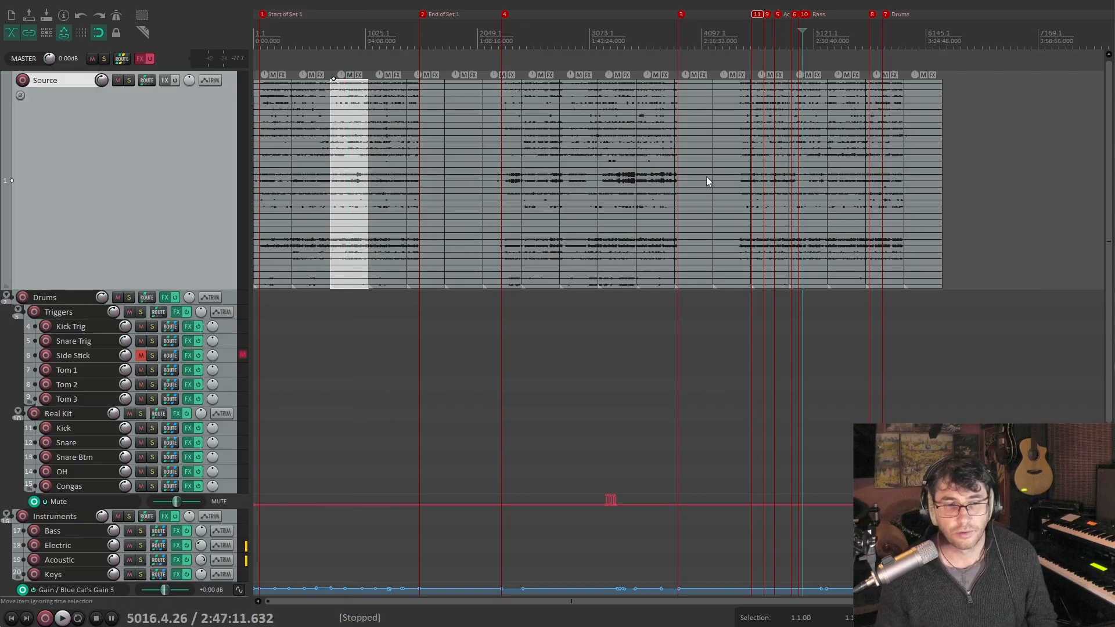
scroll(788, 71, "up", 6)
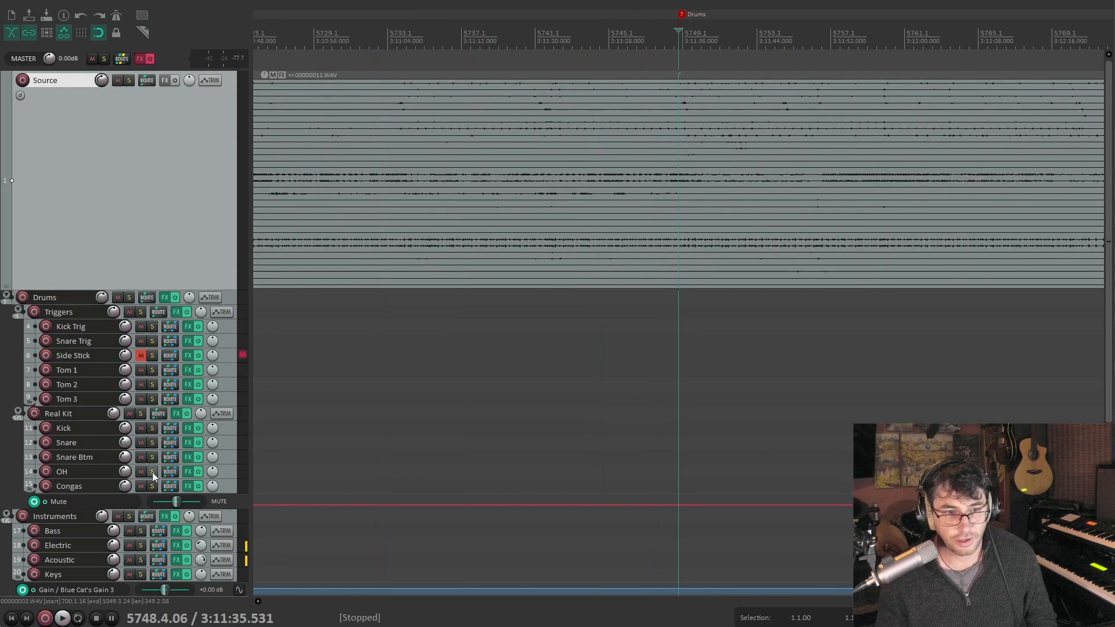
left_click(153, 472)
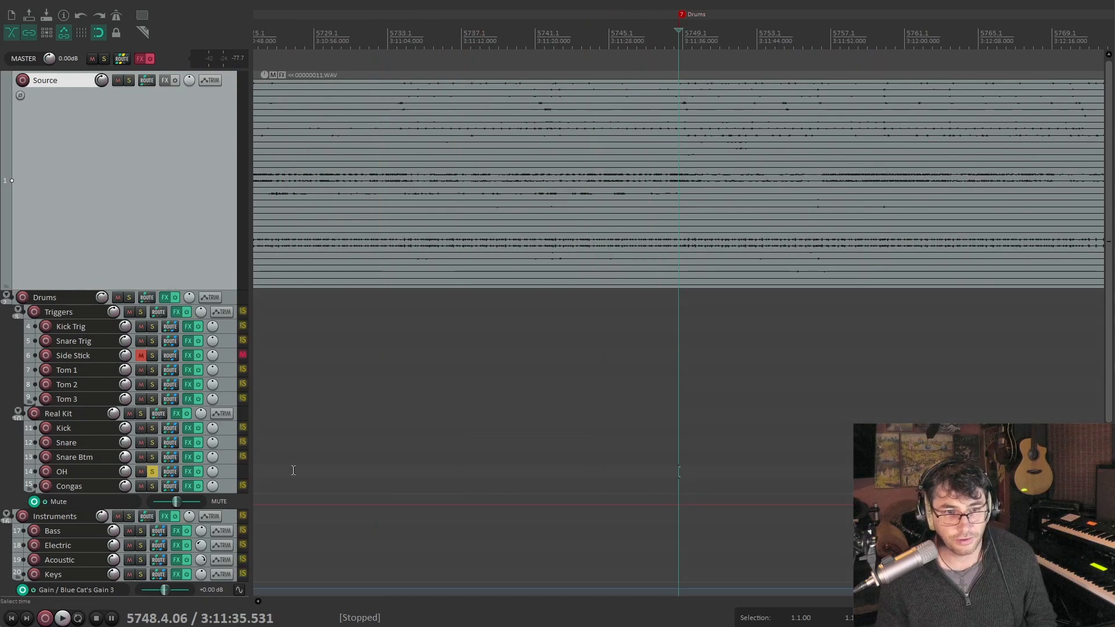
Open the OH track's effects chain and review the S1 Imager Stereo, TDR Nova and bx_masterdesk Classic settings
left_click(189, 472)
left_click_drag(481, 194, 421, 124)
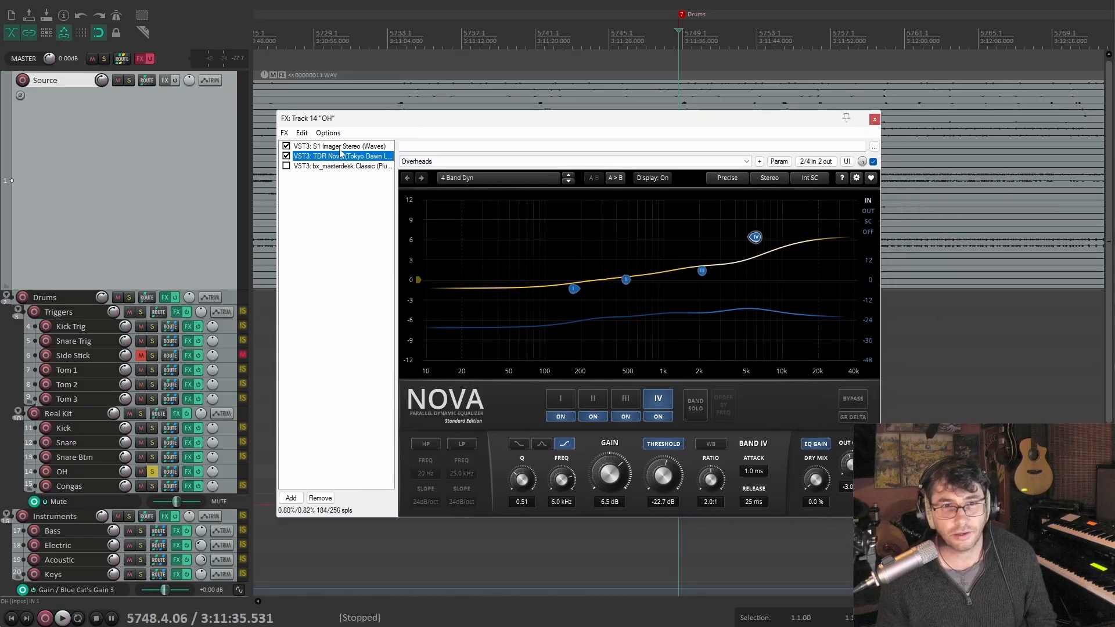
left_click(346, 146)
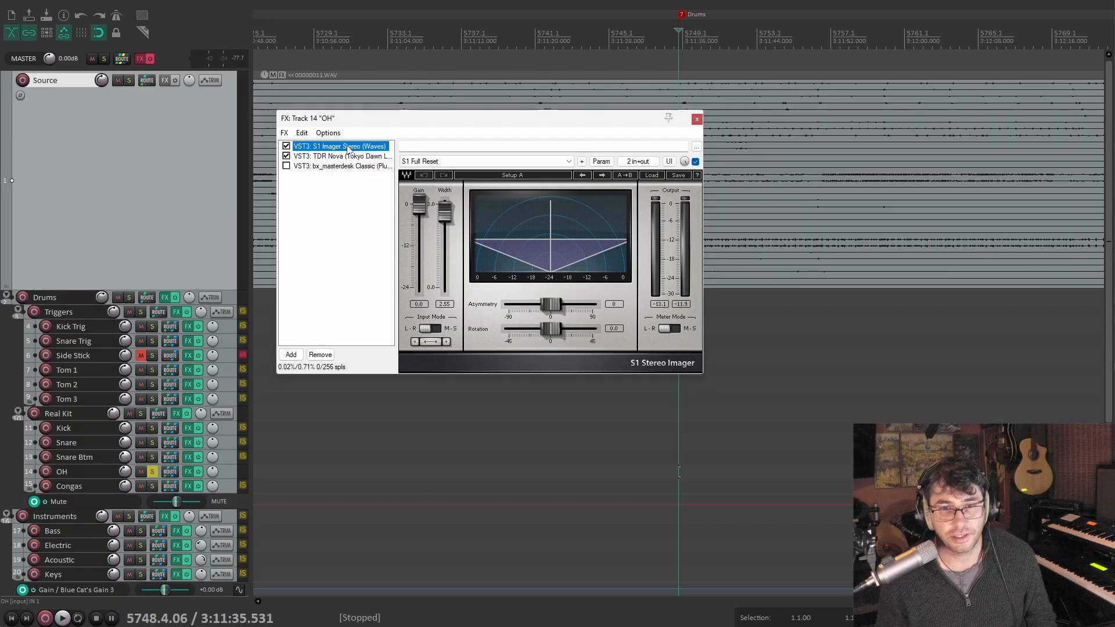
left_click(324, 156)
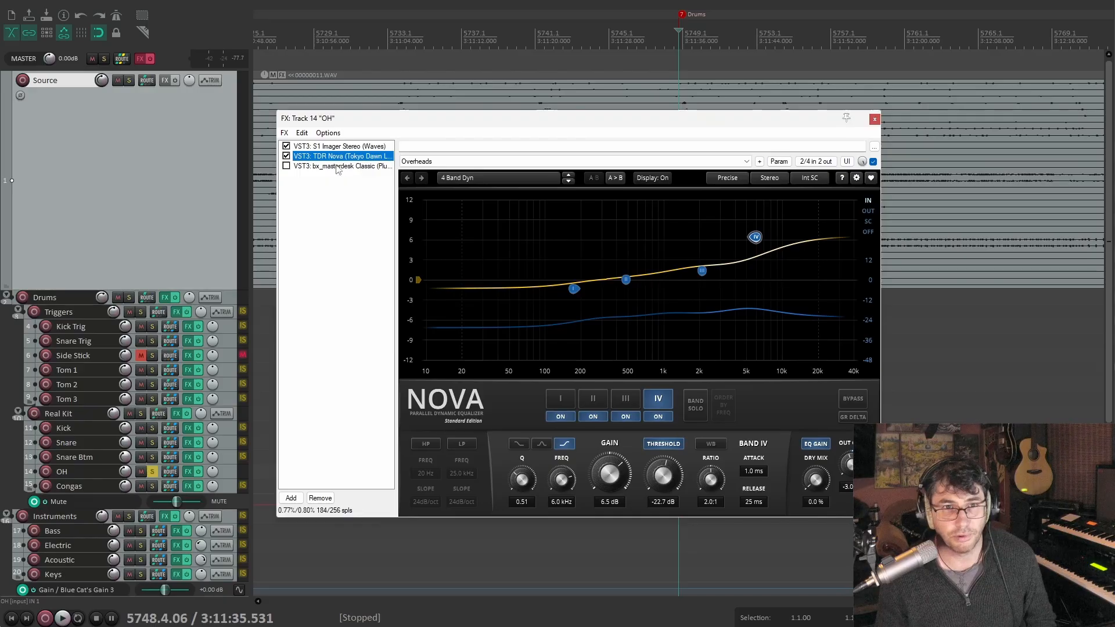
left_click(318, 167)
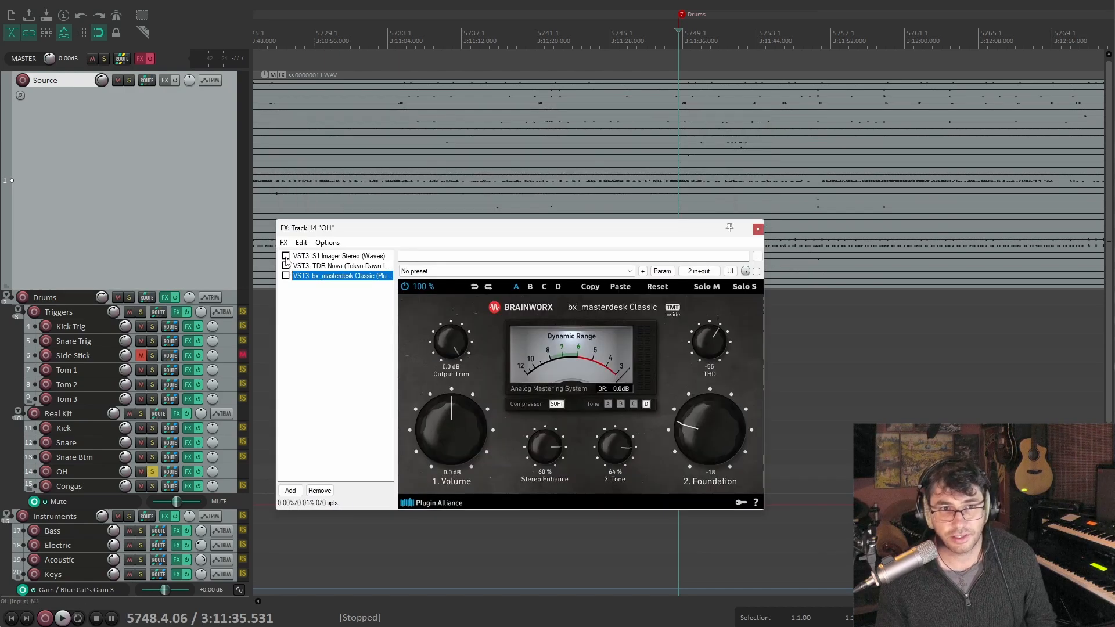
Play the soloed overheads with all effects bypassed, and enable S1 Imager Stereo while trying its Rotation control
key("space")
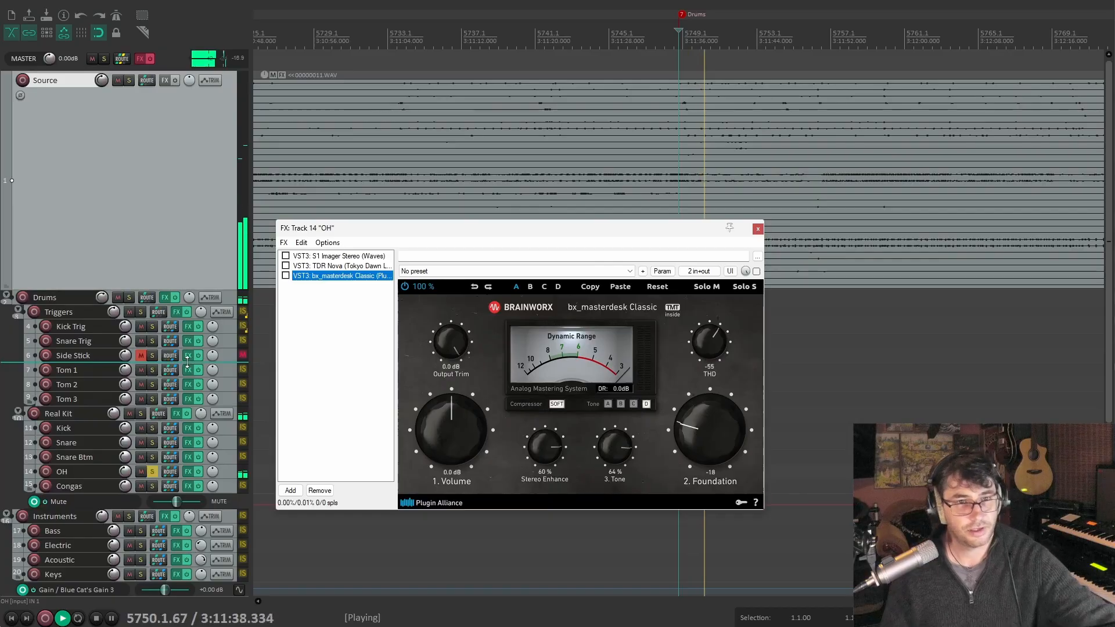
mouse_move(190, 372)
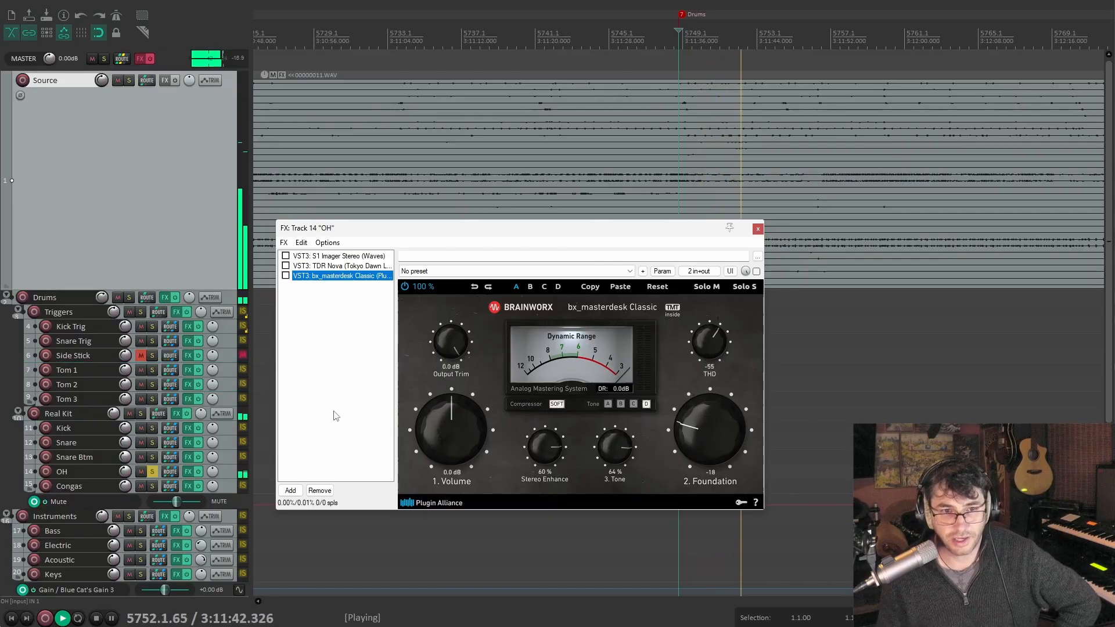
left_click(340, 257)
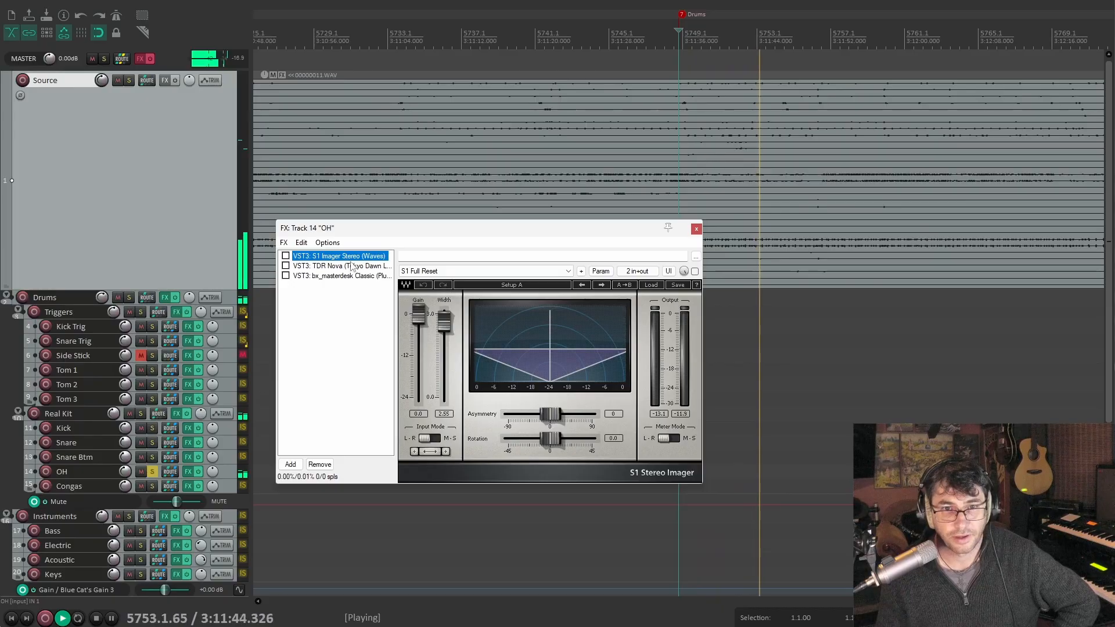
left_click(285, 257)
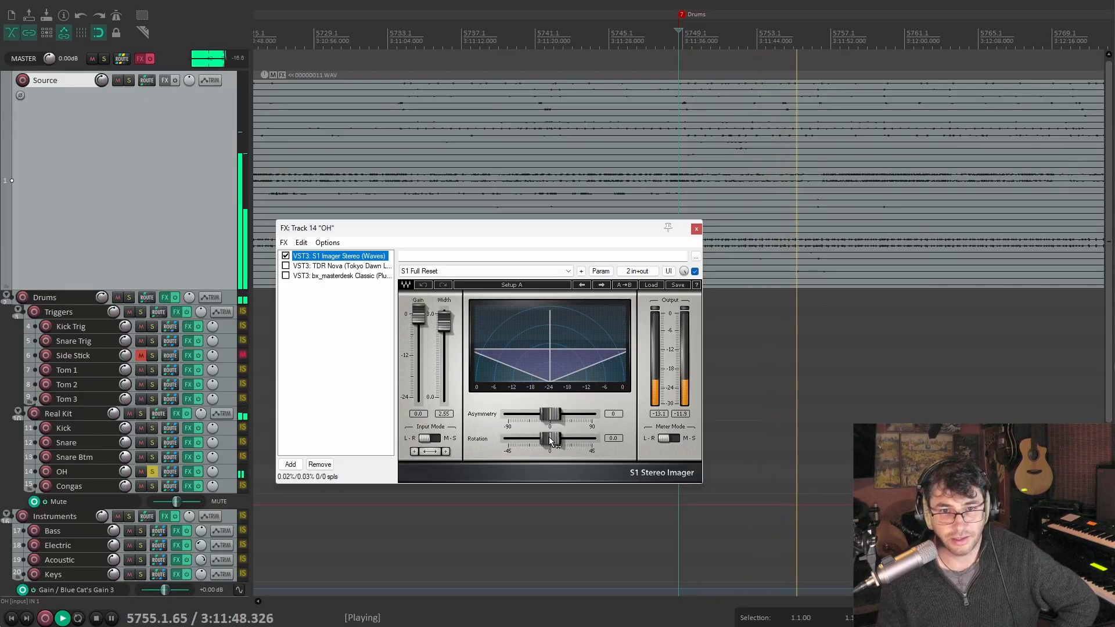
mouse_move(549, 440)
left_mouse_down()
mouse_move(573, 440)
mouse_move(546, 440)
left_mouse_up()
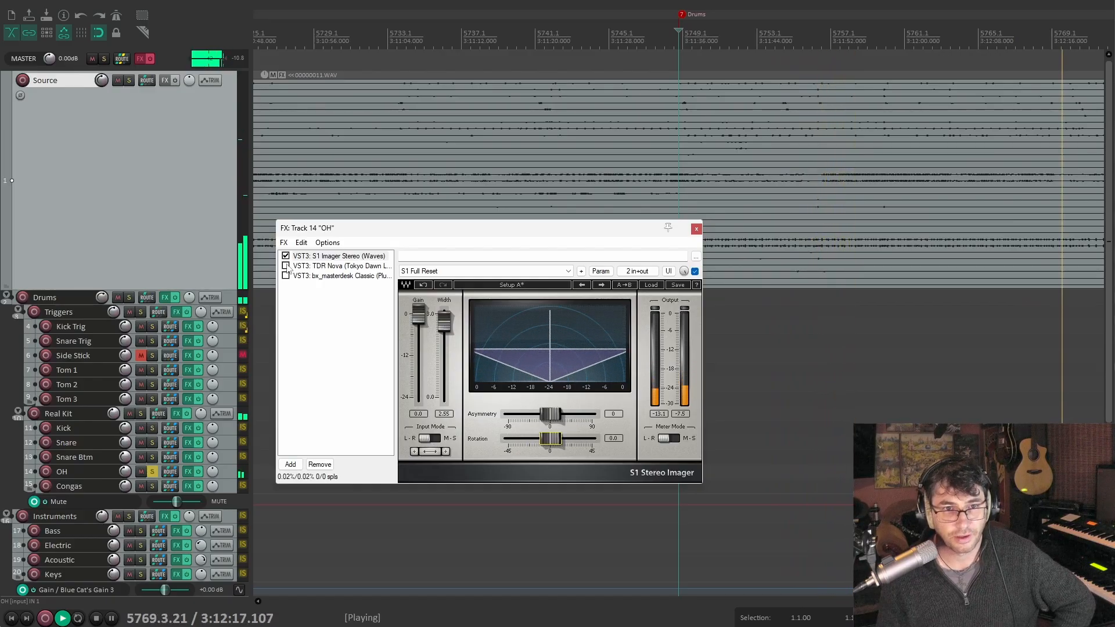
Enable TDR Nova on the OH track, show its equalizer, and restart playback from the Drums marker
left_click(285, 266)
left_click(337, 266)
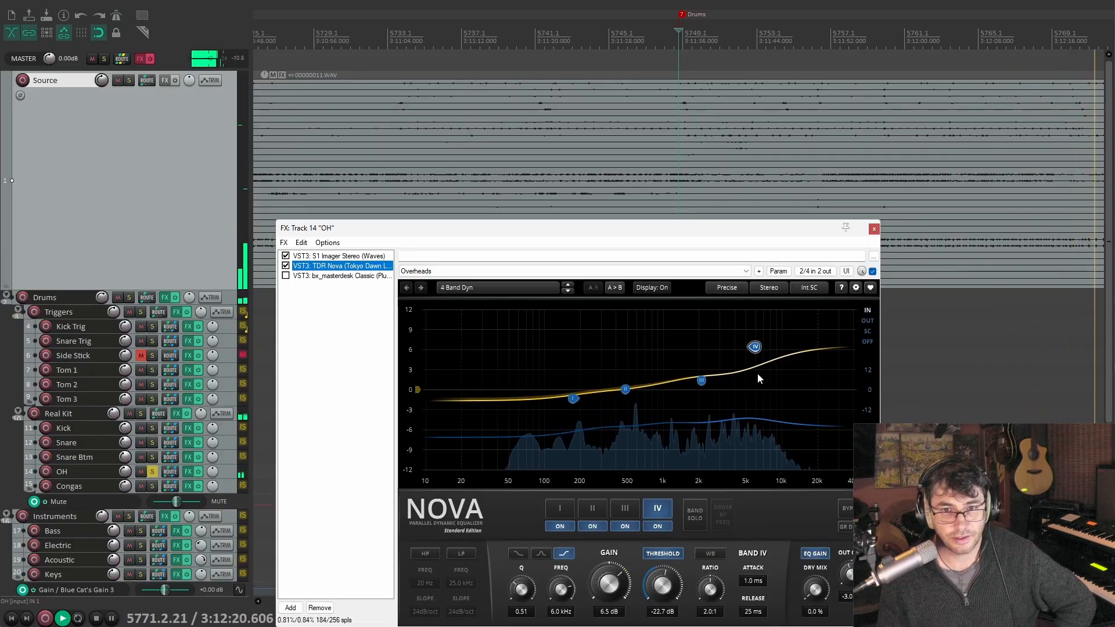
left_click(680, 176)
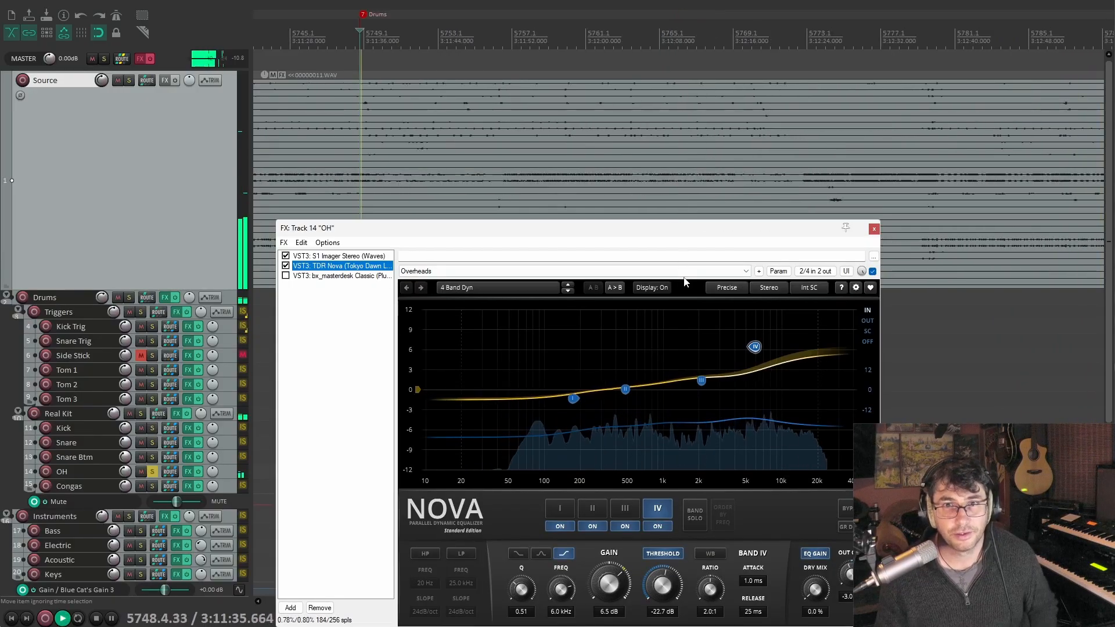
Compare the overheads with TDR Nova bypassed and enabled, replaying from the Drums marker
left_click(286, 266)
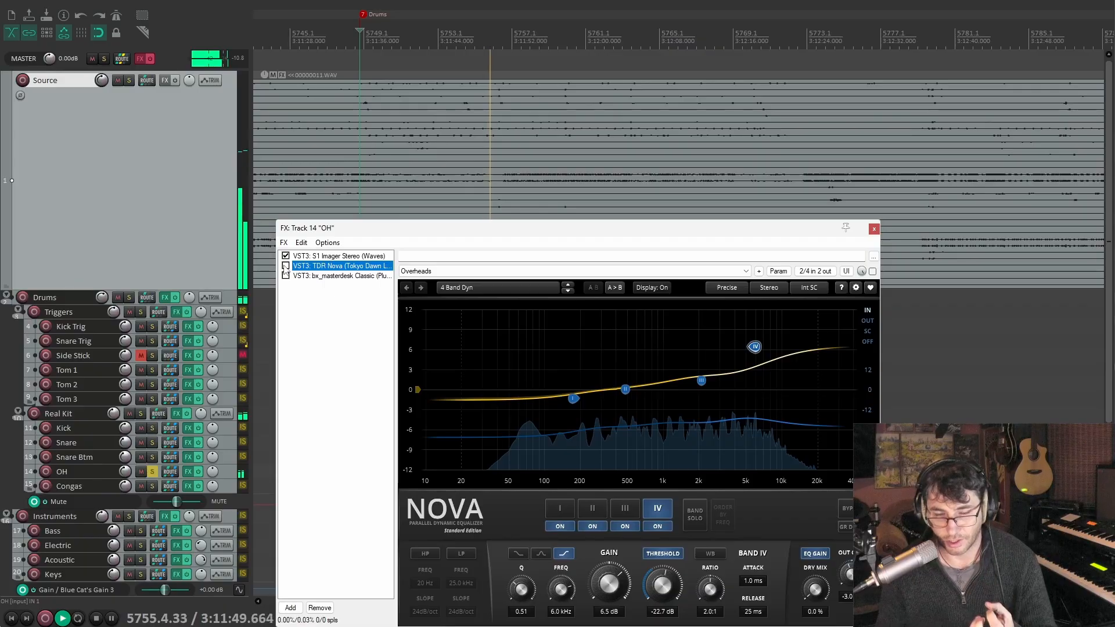
key("space")
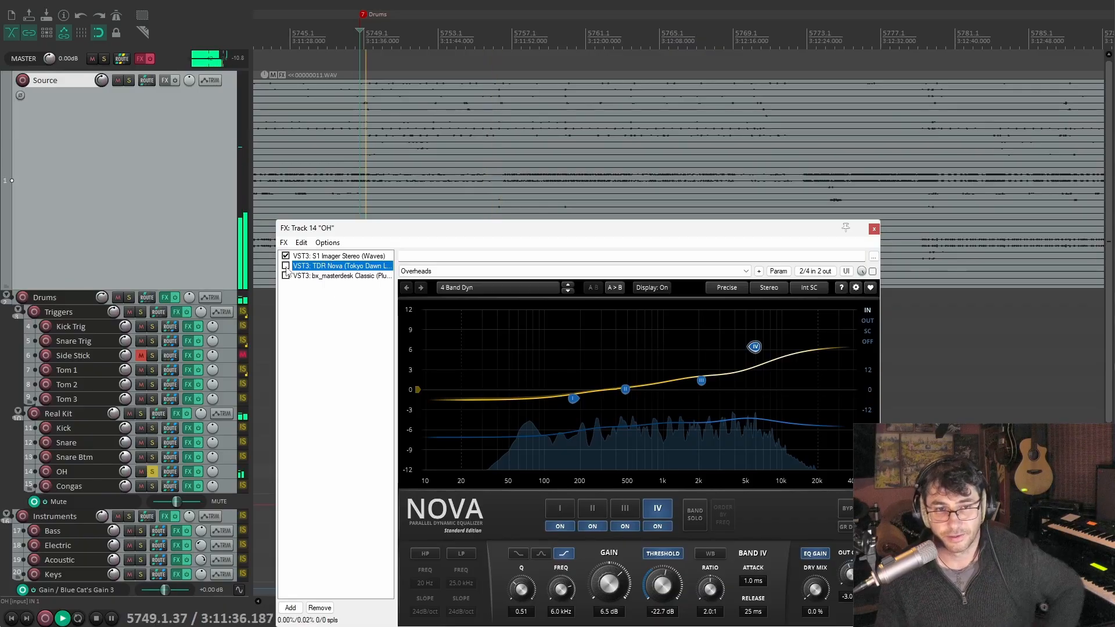
left_click(286, 266)
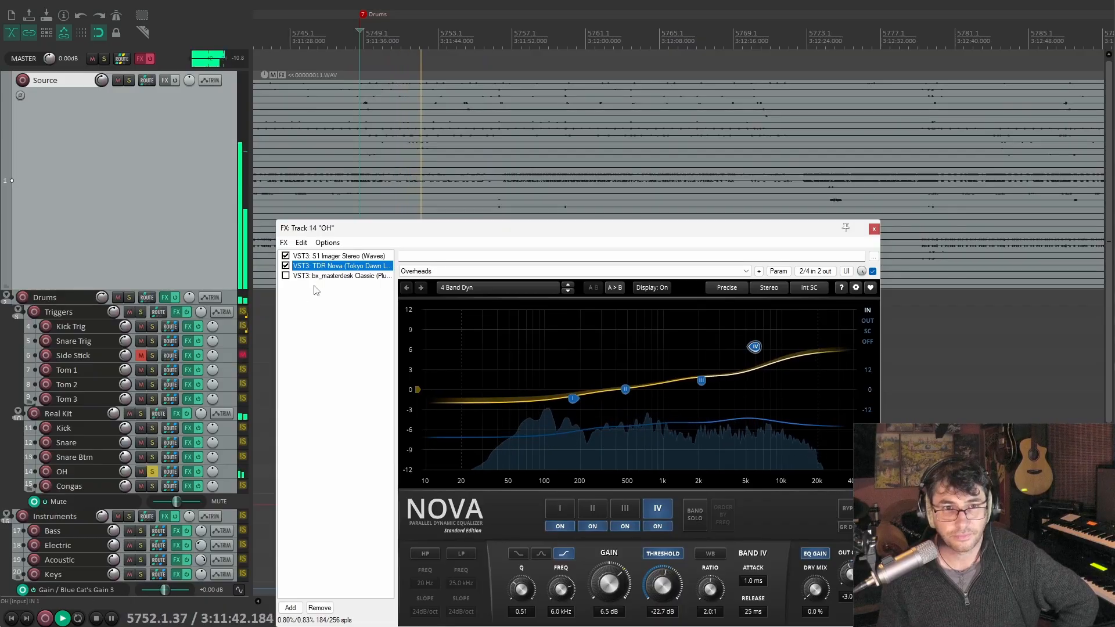
Bypass TDR Nova and enable bx_masterdesk Classic on the OH track
left_click(286, 267)
left_click(285, 276)
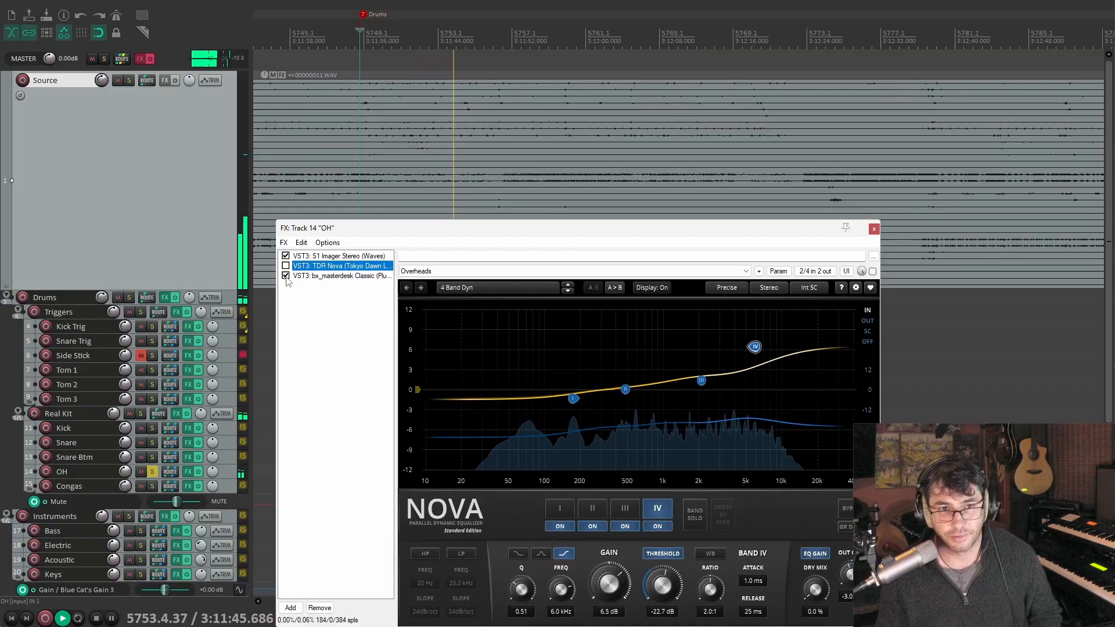
Show bx_masterdesk Classic on the OH track, try Foundation at -25, return it to -18, and stop playback
left_click(328, 276)
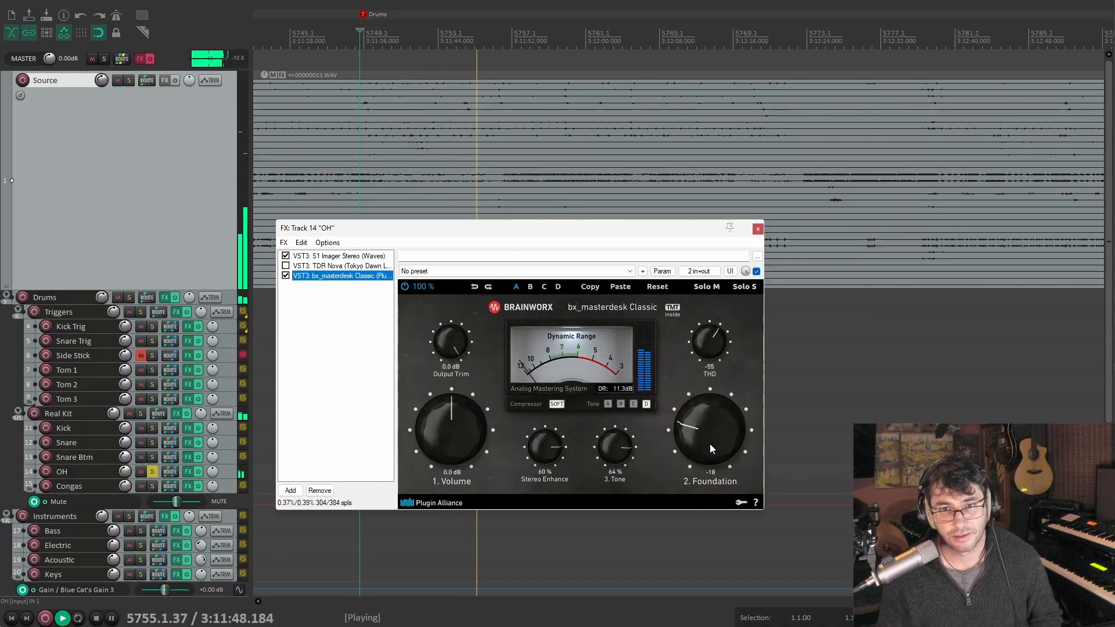
mouse_move(707, 441)
left_mouse_down()
mouse_move(707, 389)
mouse_move(710, 456)
left_mouse_up()
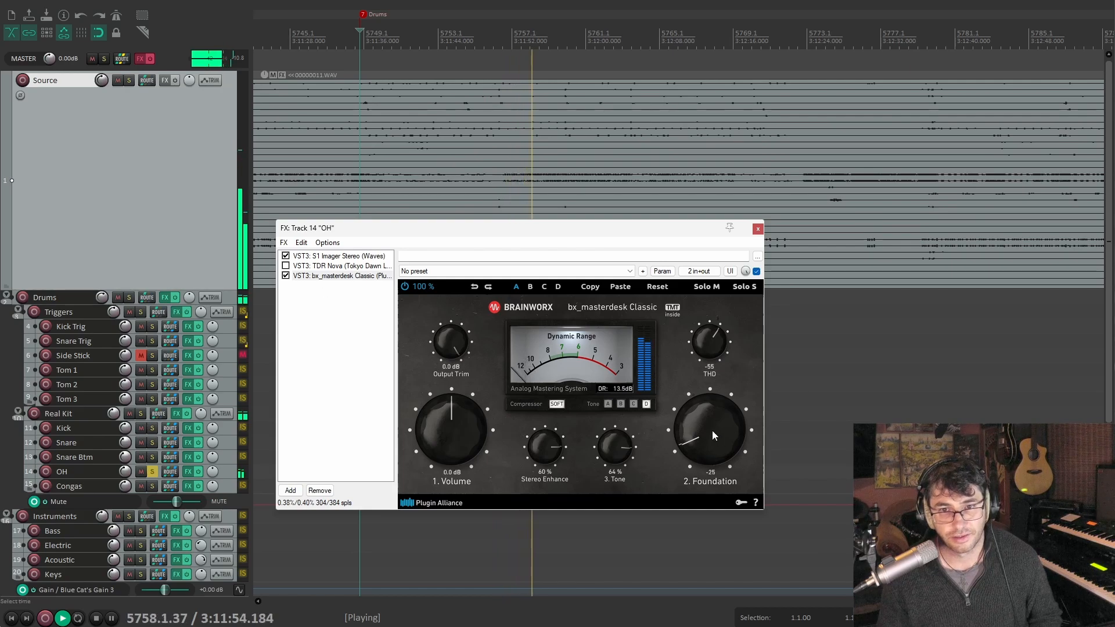
left_click_drag(712, 431, 710, 416)
key("space")
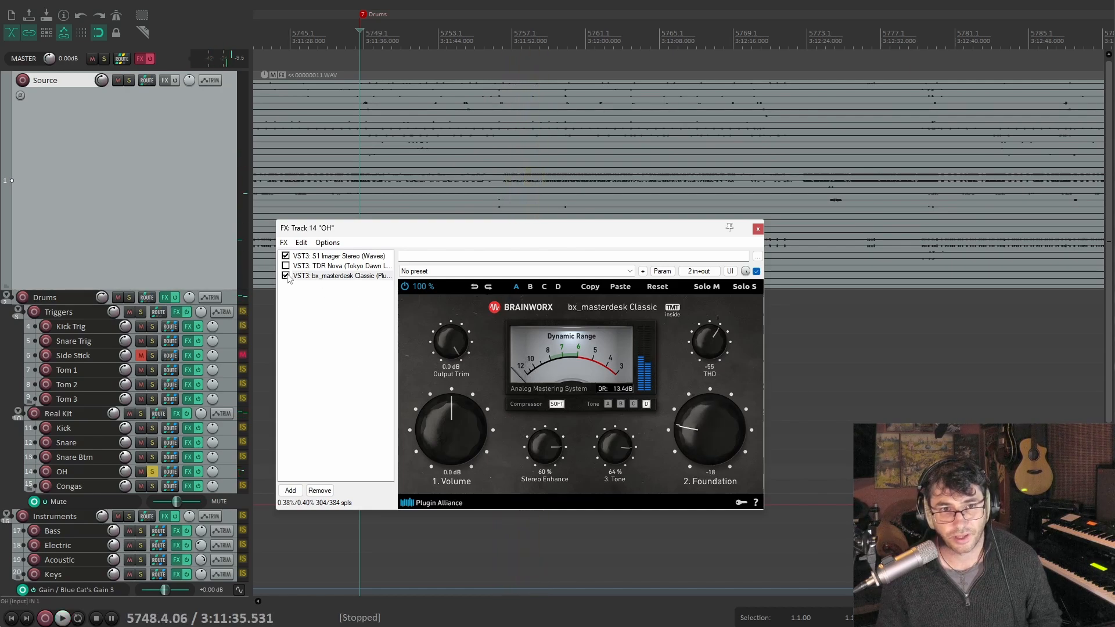
Bypass bx_masterdesk Classic, re-enable TDR Nova on the OH track, and restart playback from the Drums marker
left_click(286, 275)
left_click(338, 335)
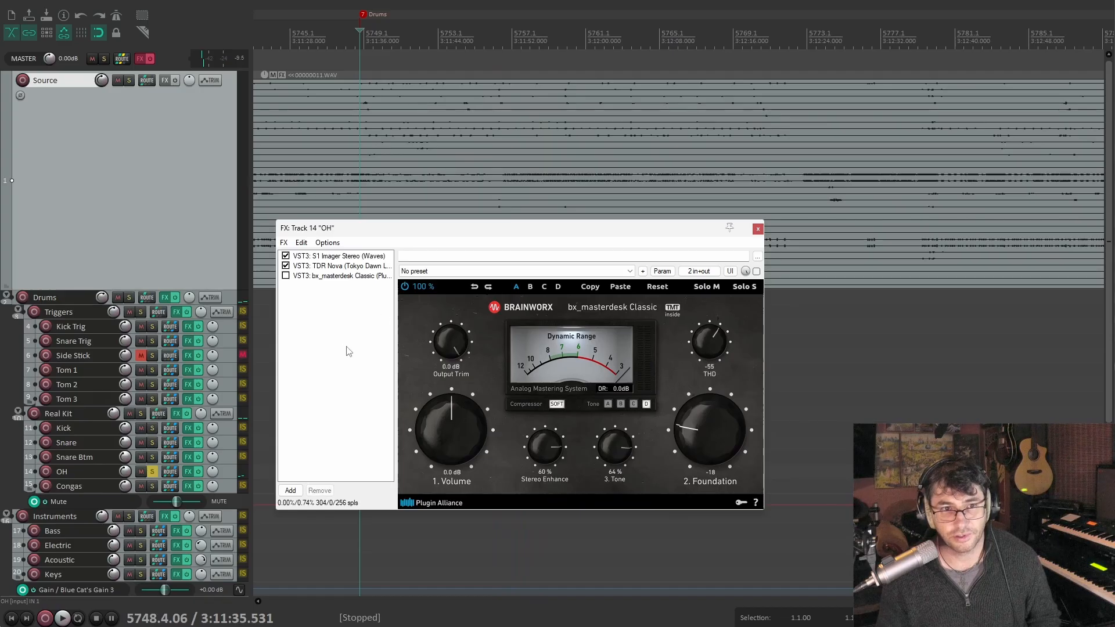
key("space")
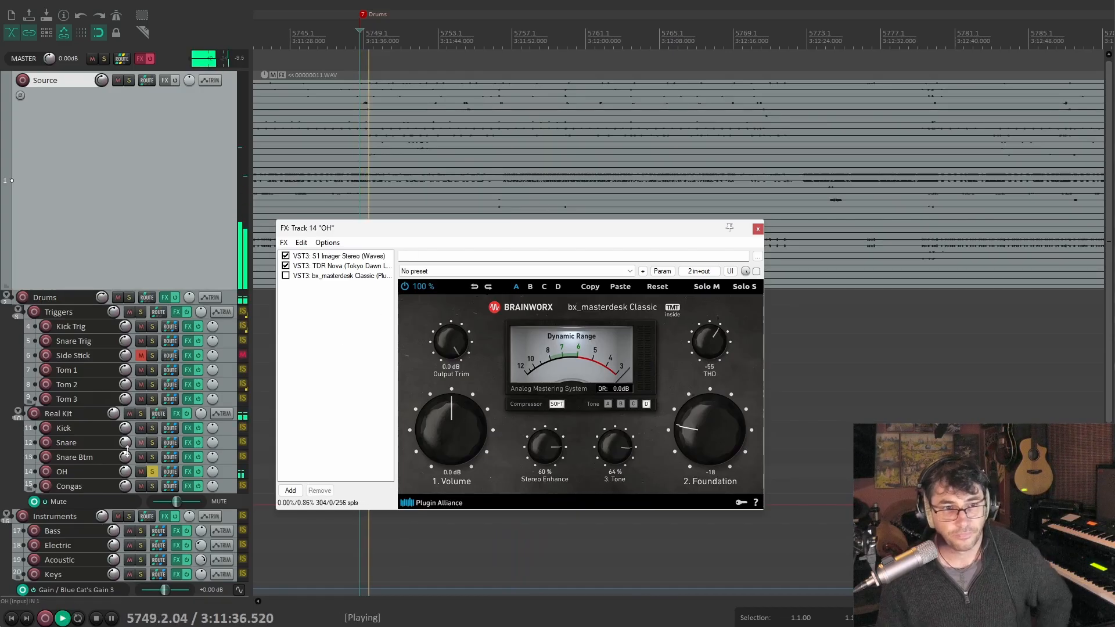
Add the Kick, Snare and Snare Btm tracks to the soloed overheads during playback
left_click(153, 428)
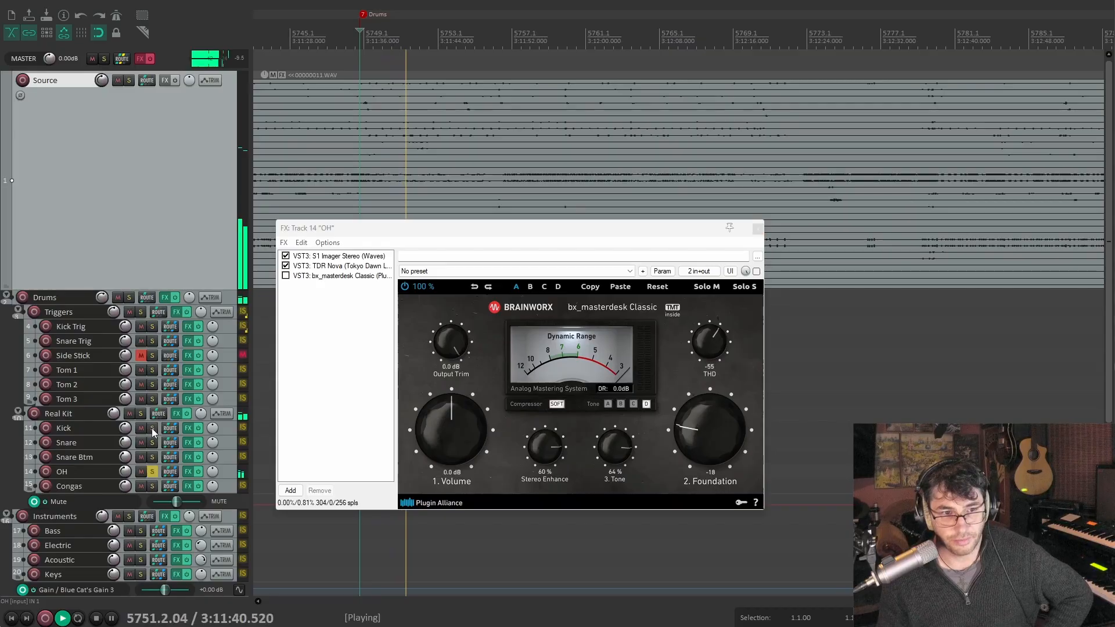
left_click(152, 443)
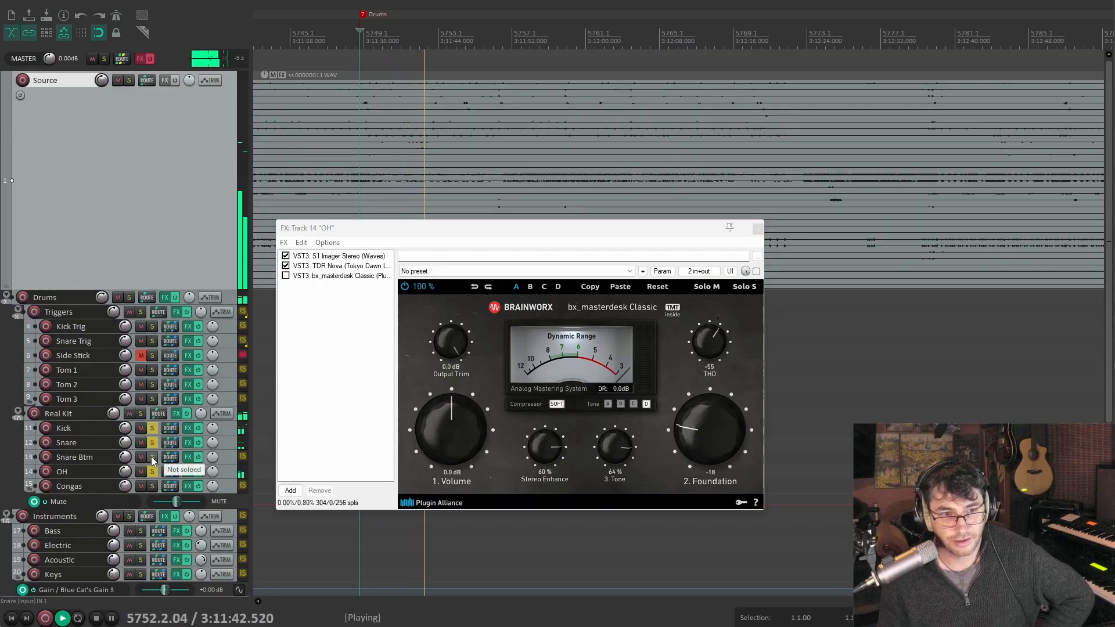
left_click(152, 459)
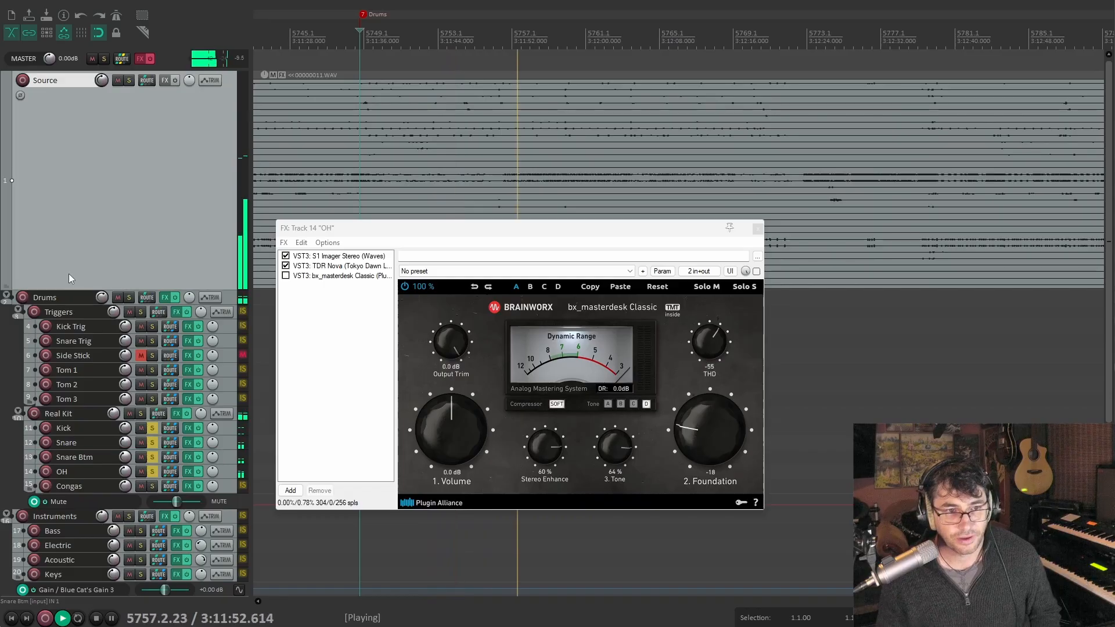
Compare the soloed real drums with and without Kick Trig and Snare Trig, leave both triggers soloed, and stop playback
left_click(152, 326)
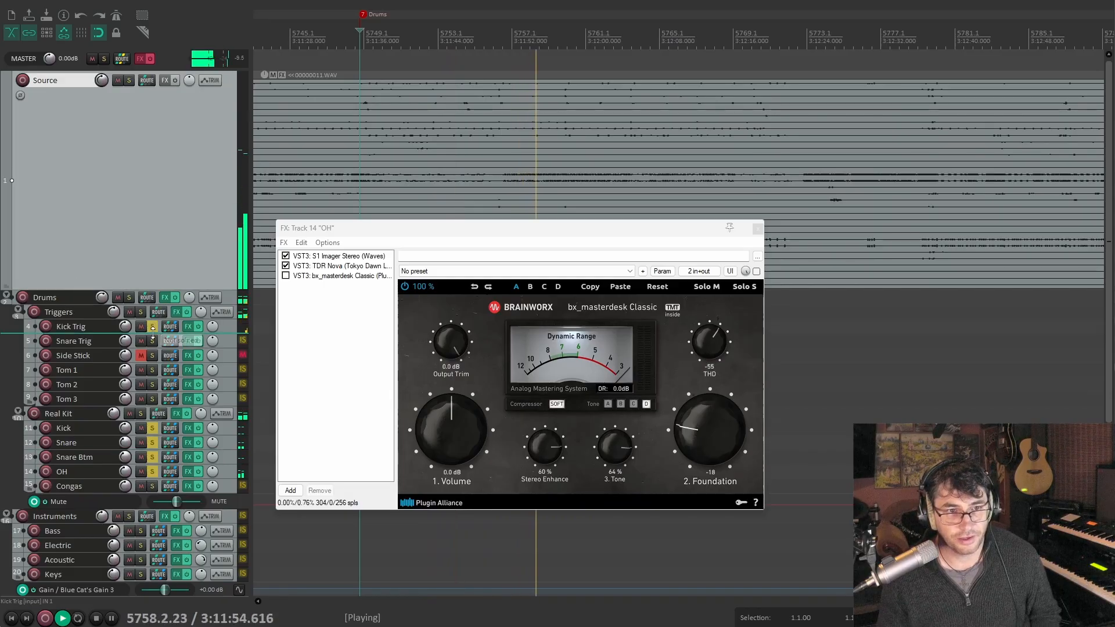
left_click(153, 340)
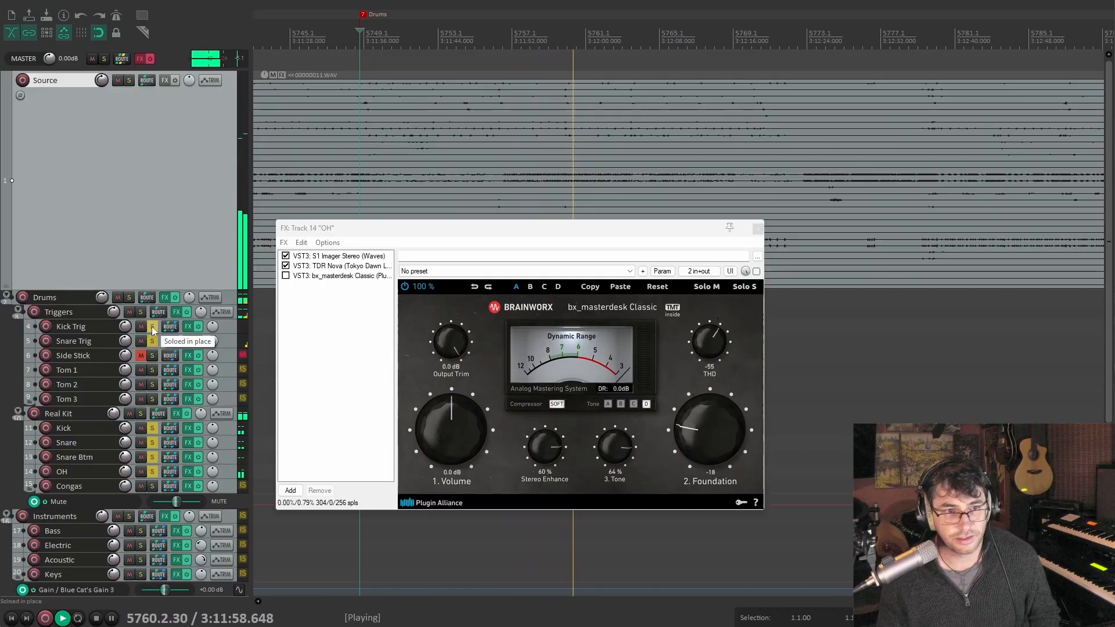
left_click(151, 329)
left_click(154, 341)
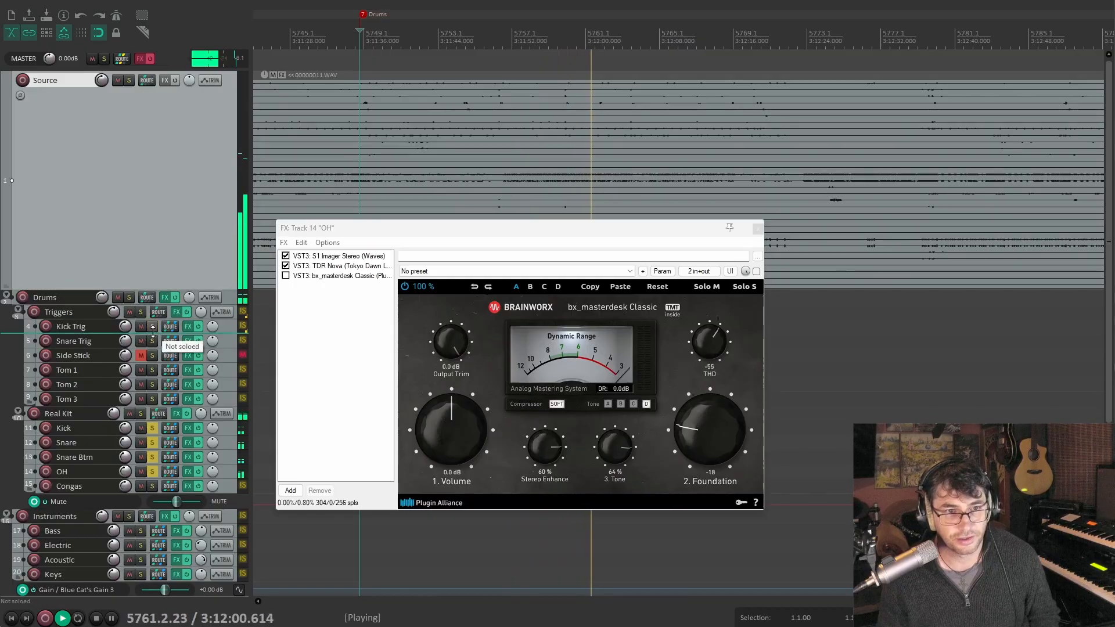
left_click(153, 328)
left_click(152, 340)
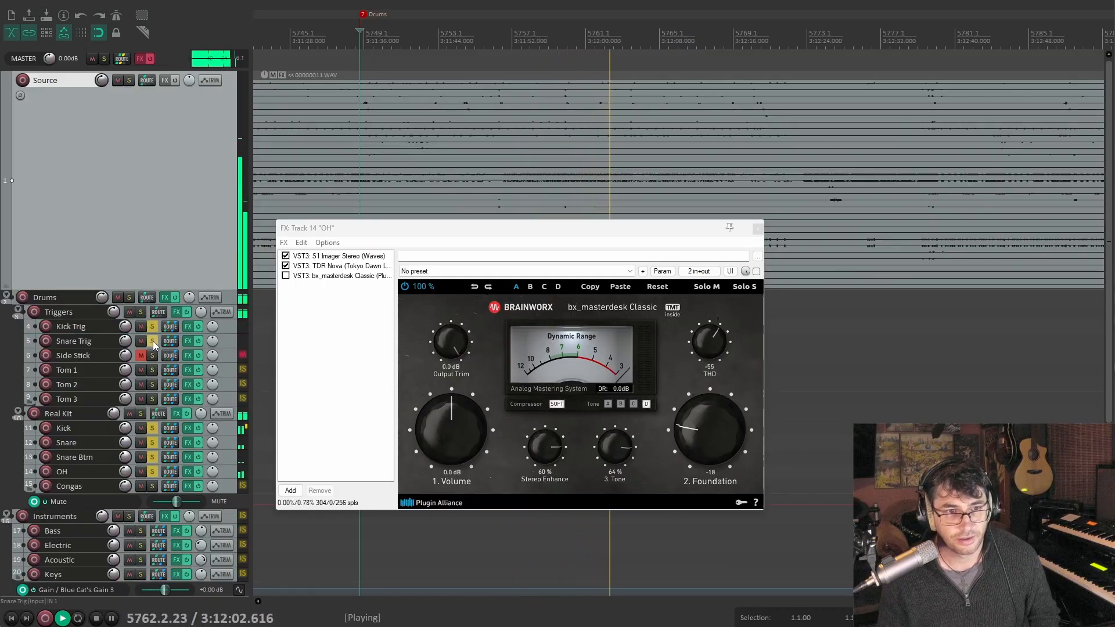
key("space")
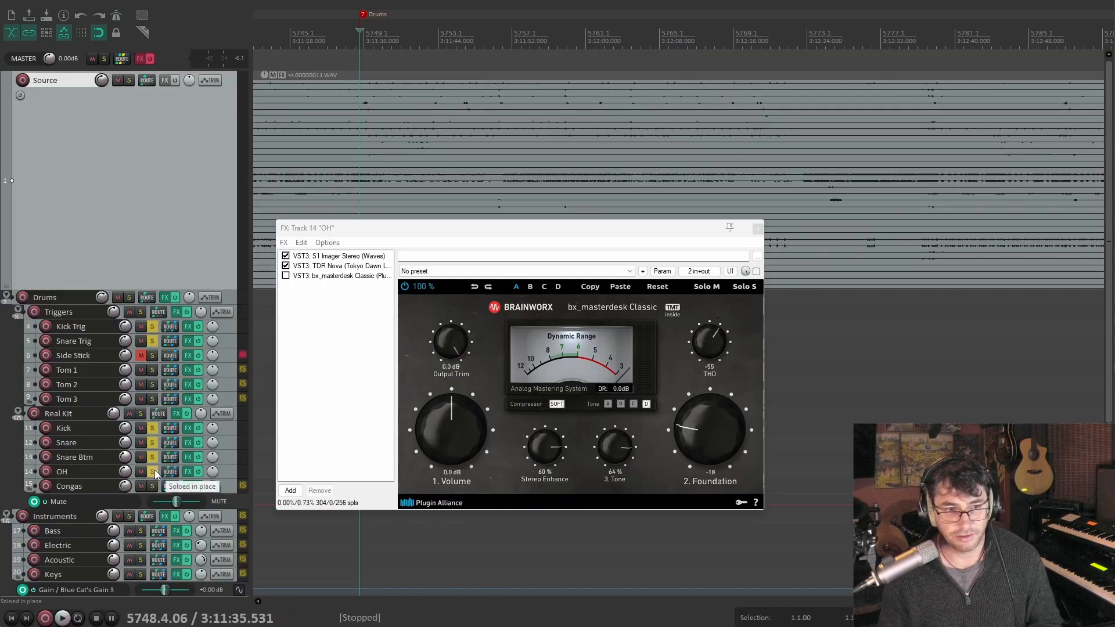
Move the playback position to about measure 5769 and briefly play the soloed drums from there
left_click_drag(155, 469, 155, 376)
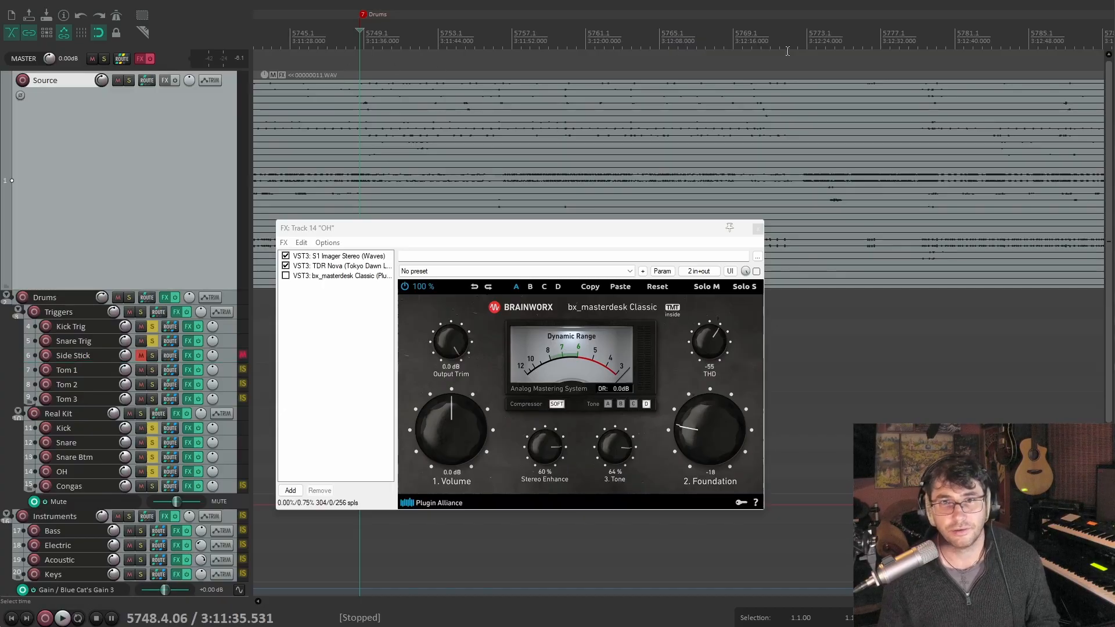
left_click(749, 45)
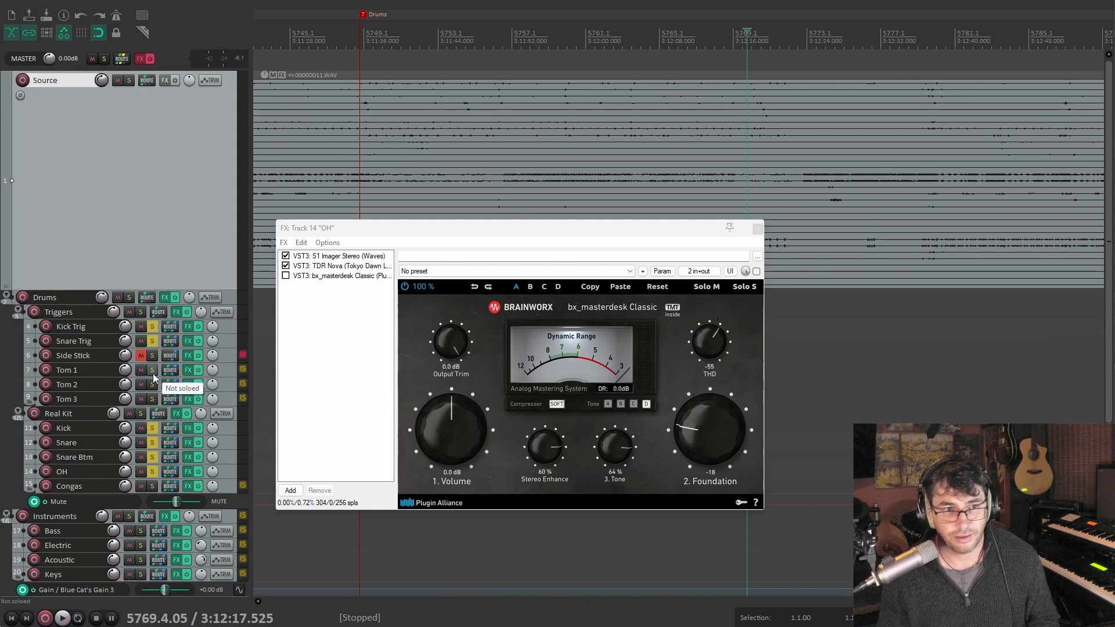
key("space")
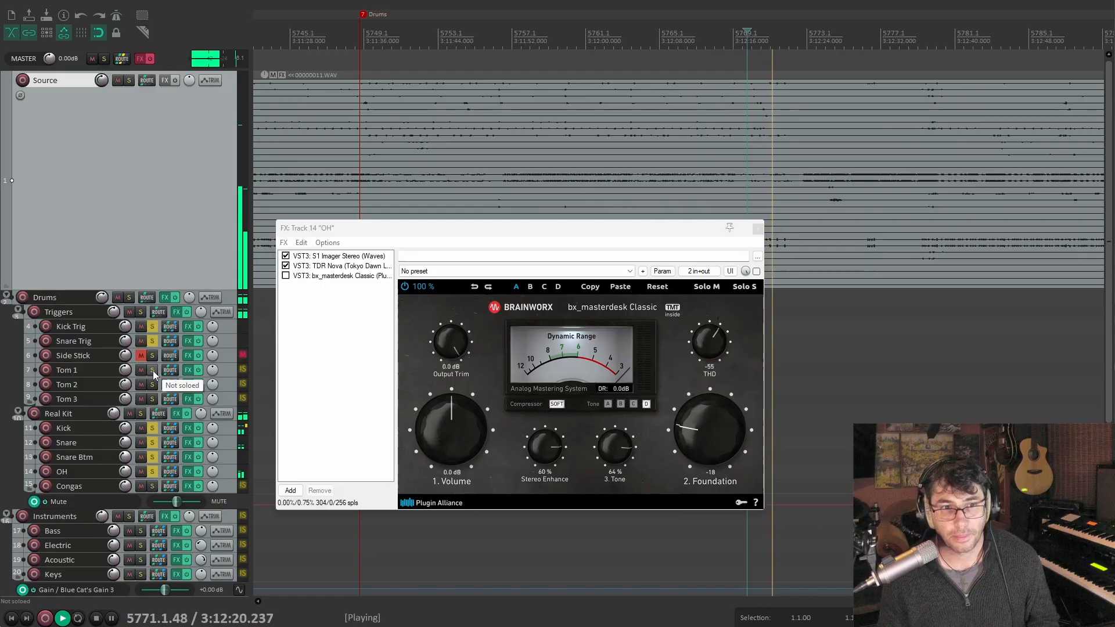
key("space")
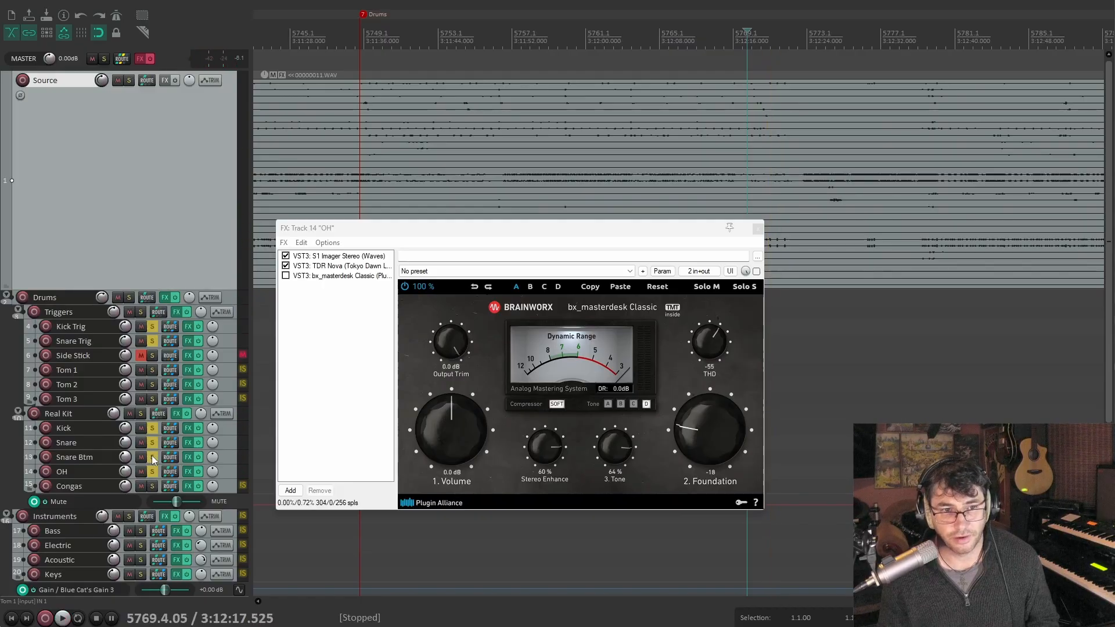
Clear all solos, solo only the OH track, and play the same passage from about measure 5769
left_click(152, 456)
left_click(151, 441)
left_click(152, 472, "ctrl")
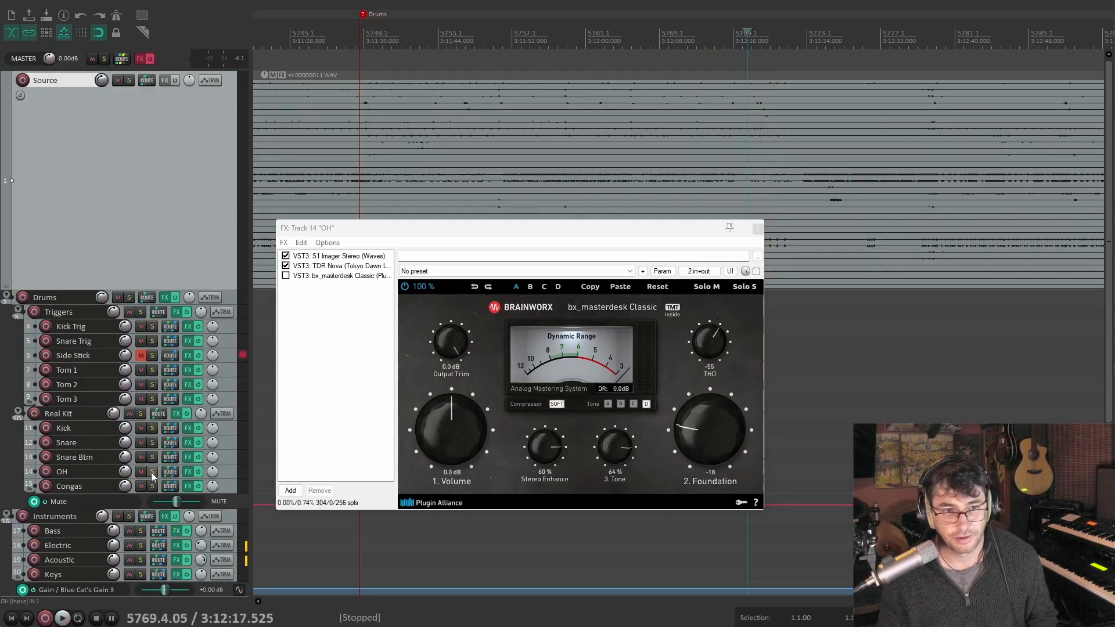
left_click(151, 472)
key("space")
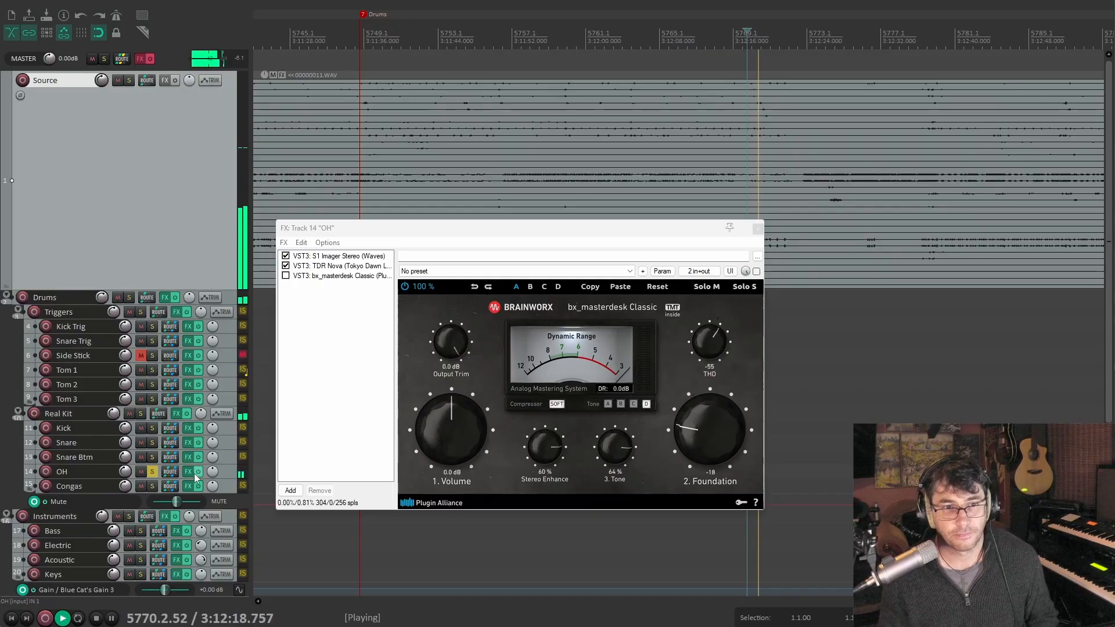
key("space")
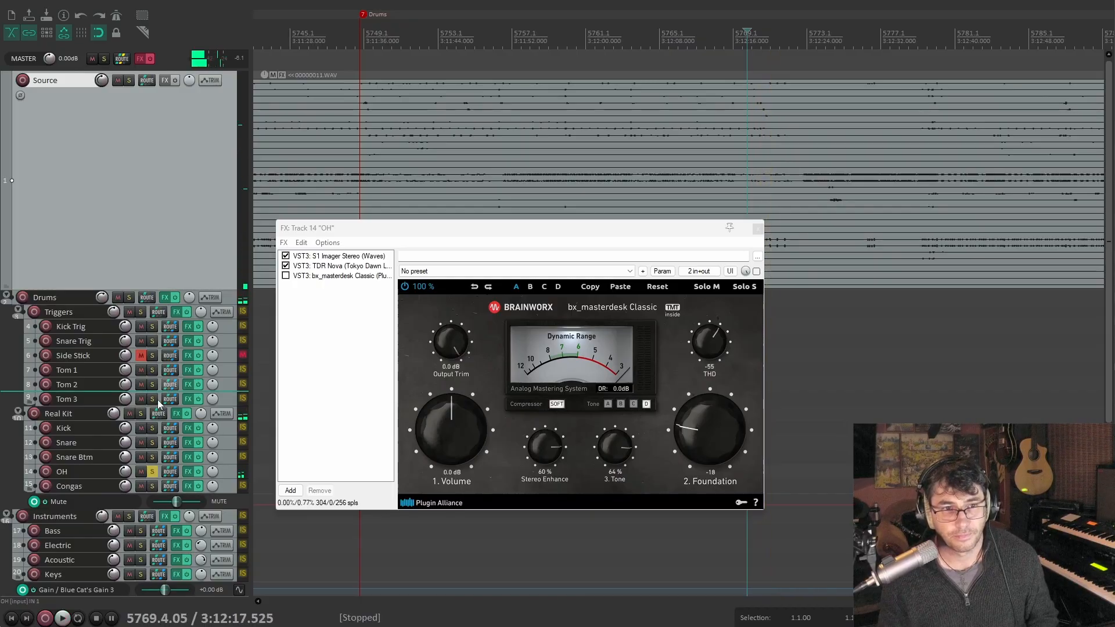
Replace the OH solo with Tom 1, Tom 2 and Tom 3, and play the same passage
left_click(152, 472)
left_click(152, 399)
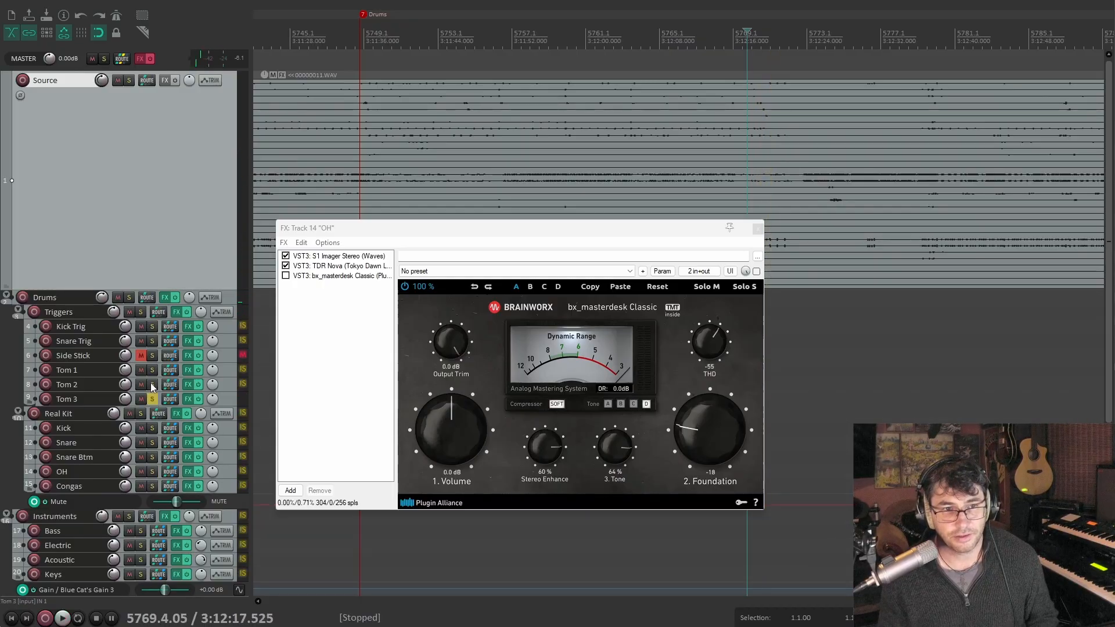
left_click(151, 385)
left_click(151, 370)
key("space")
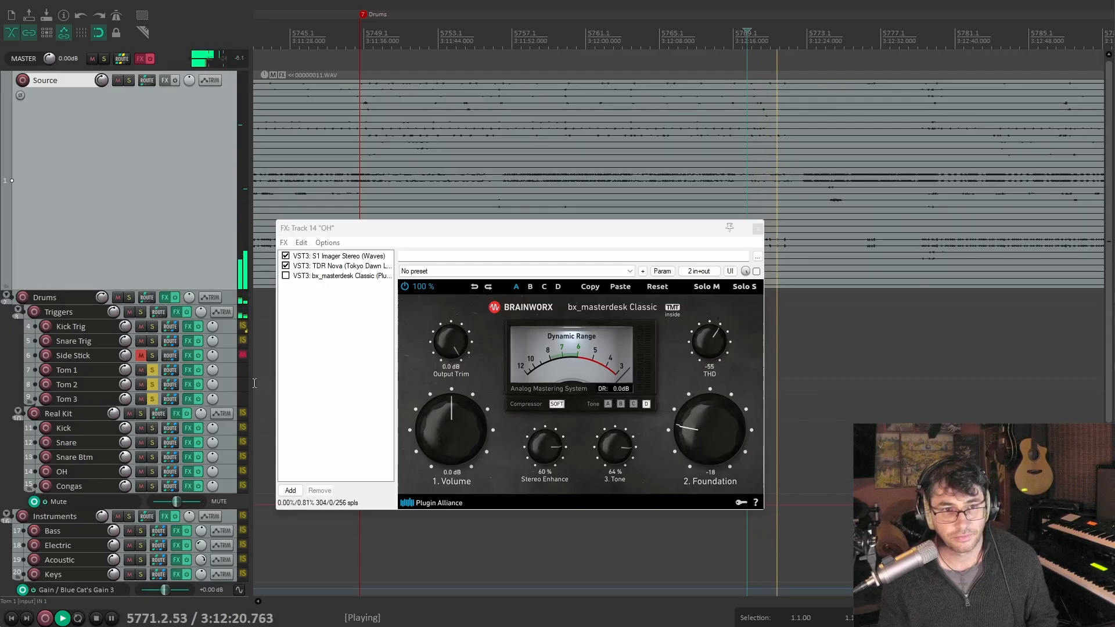
key("space")
Unsolo the three toms, solo the Real Kit and Triggers folders, and play the passage
left_click(155, 400)
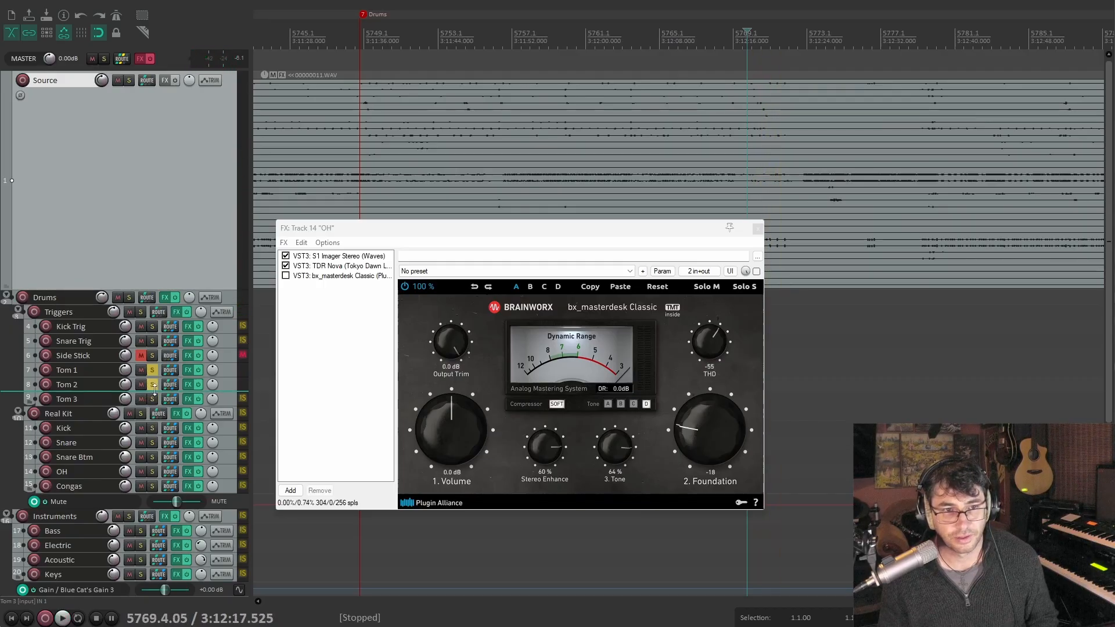
left_click(151, 370)
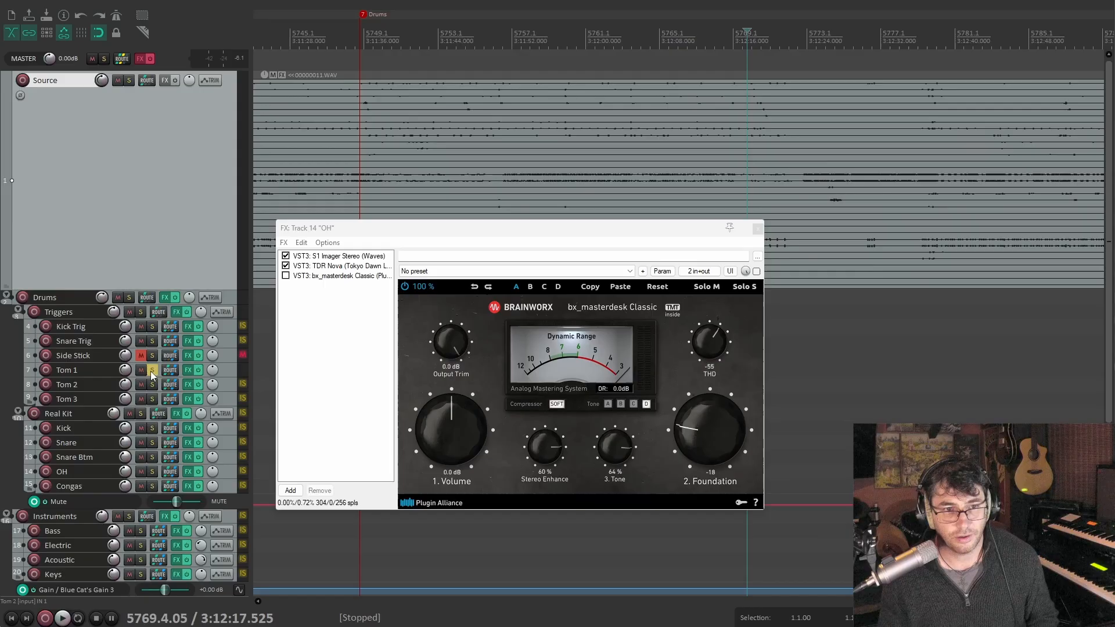
left_click(142, 413)
left_click(142, 313)
key("space")
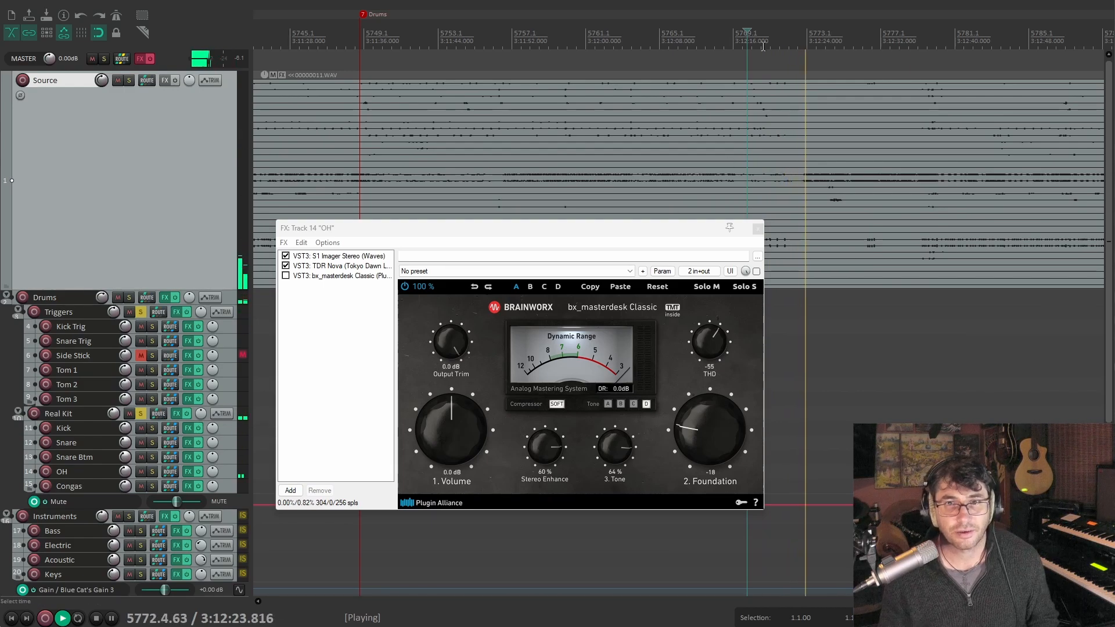
key("space")
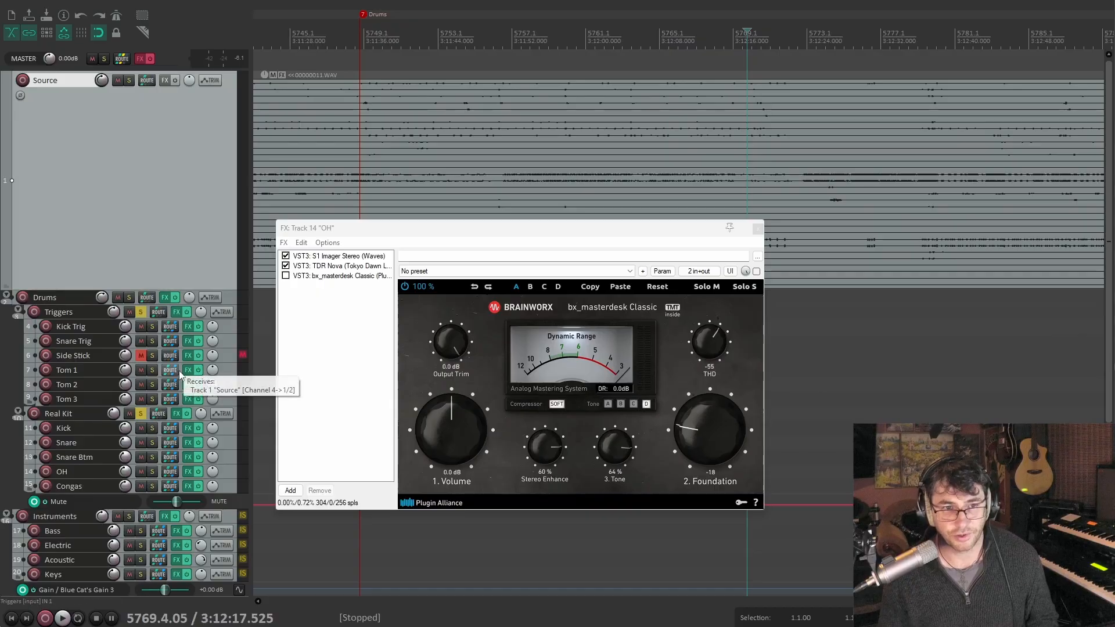
Replace the Real Kit and Triggers solos with the Drums folder, listen to it, stop playback, and clear its solo
left_click(142, 416)
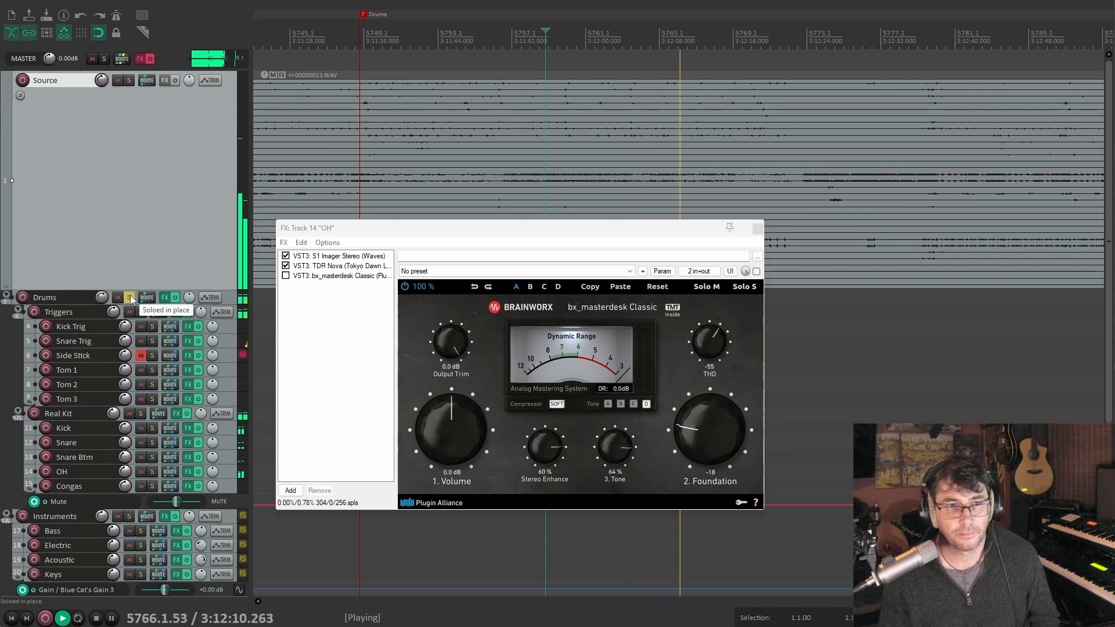
key("space")
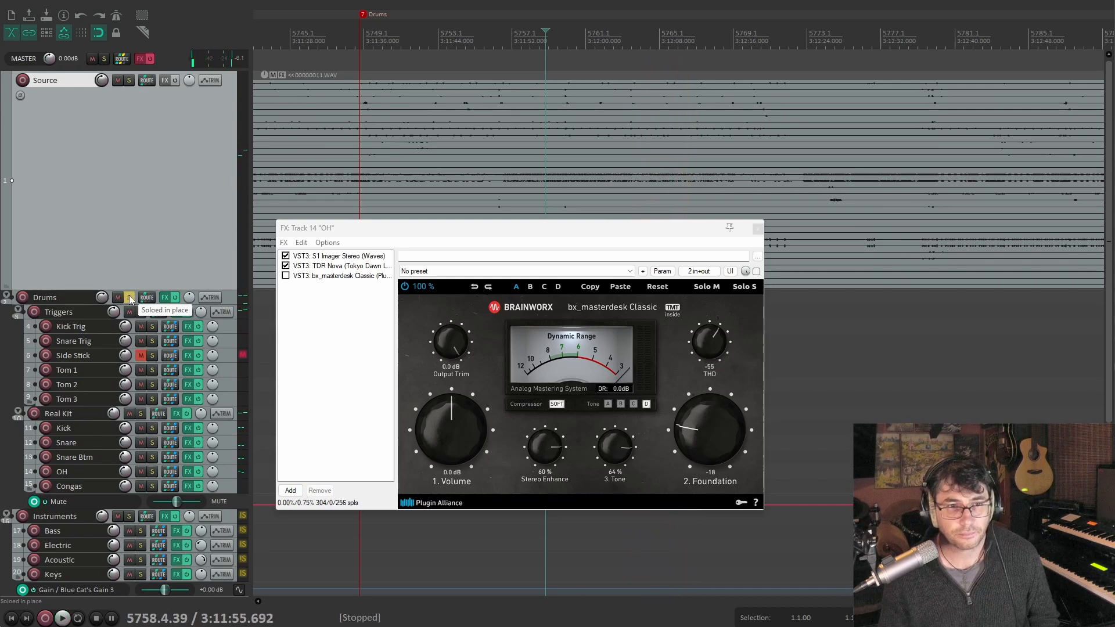
left_click(129, 298)
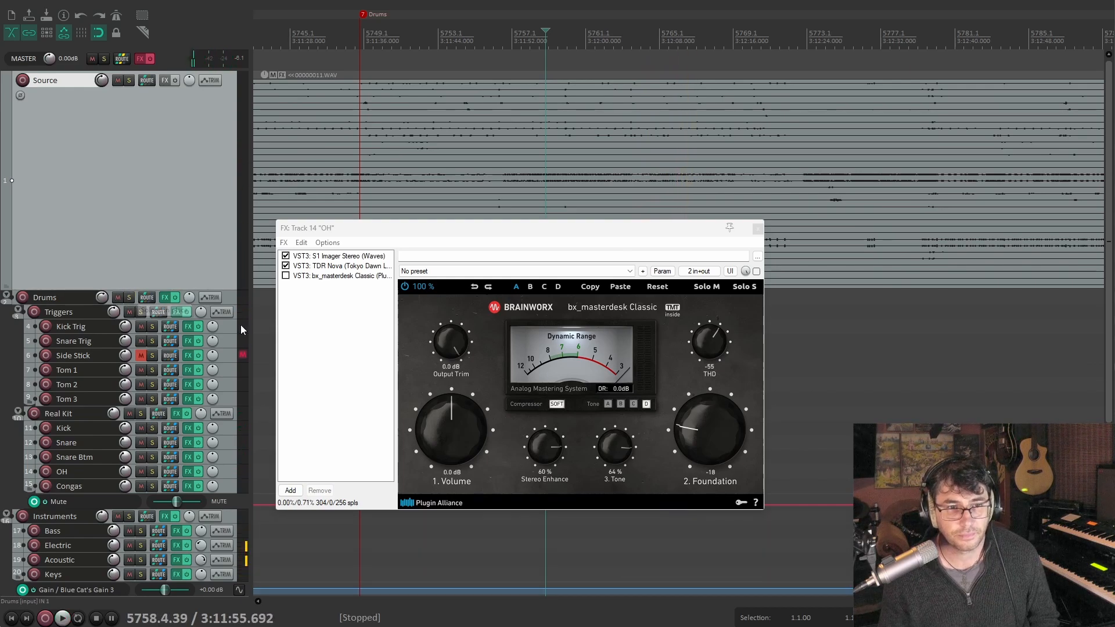
Show the Kick track's bx_console AMEK 9099 and play the Kick, Snare and Snare Btm tracks soloed
left_click(187, 429)
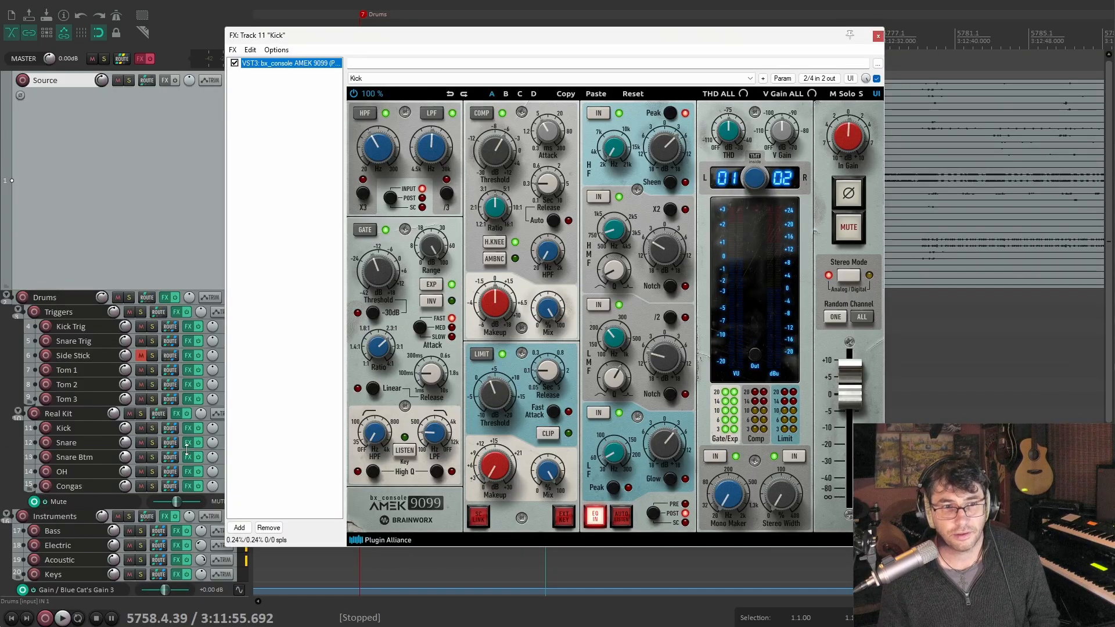
left_click(188, 444)
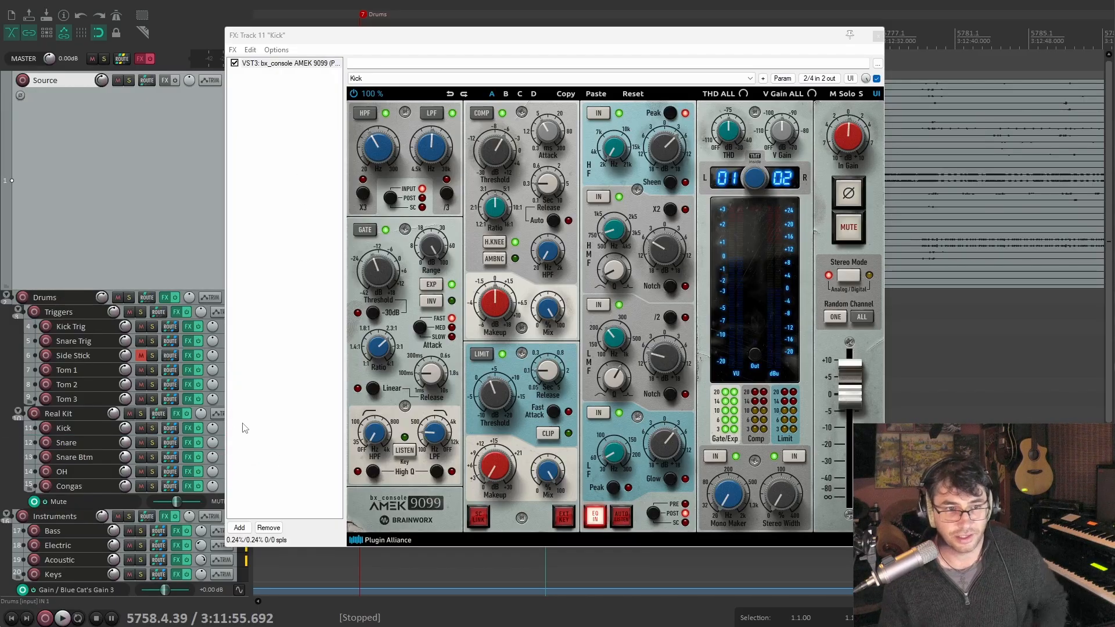
left_click_drag(151, 433, 152, 444)
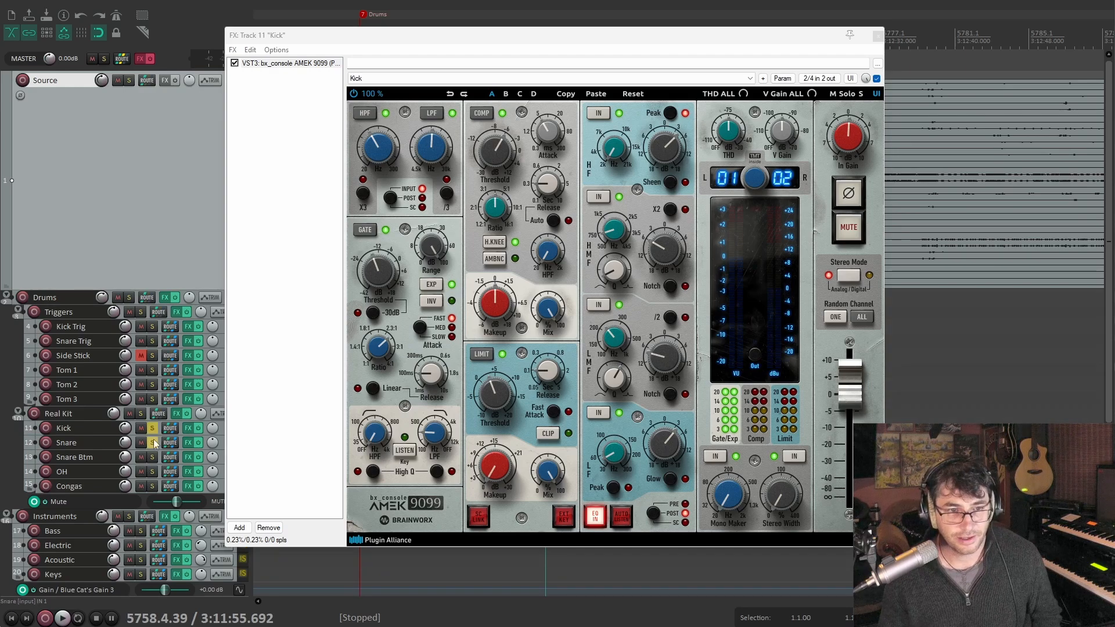
key("space")
left_click(153, 458)
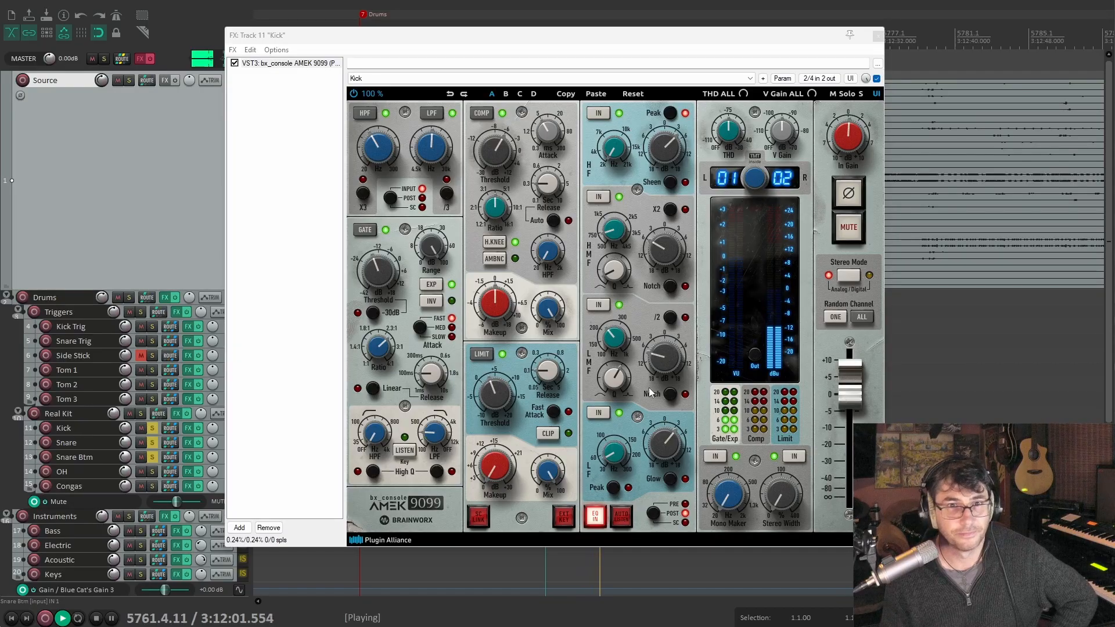
Add the Kick Trig and Snare Trig solos to the real kick and snare tracks, play the passage, and replay it with Kick Trig unsoloed
left_click(153, 329)
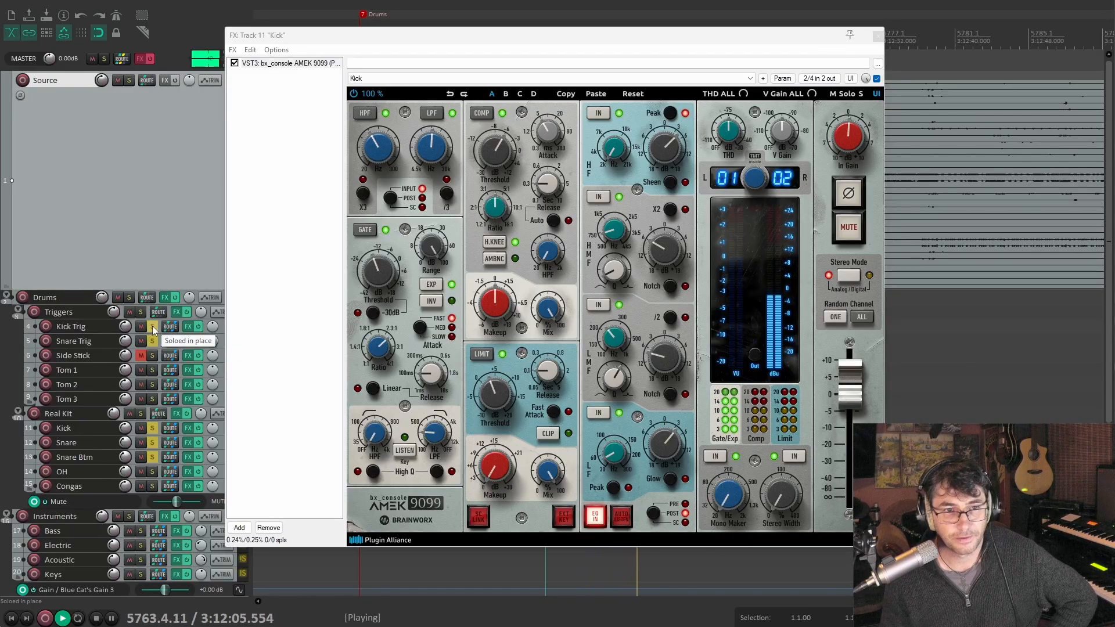
key("space")
left_click(153, 329)
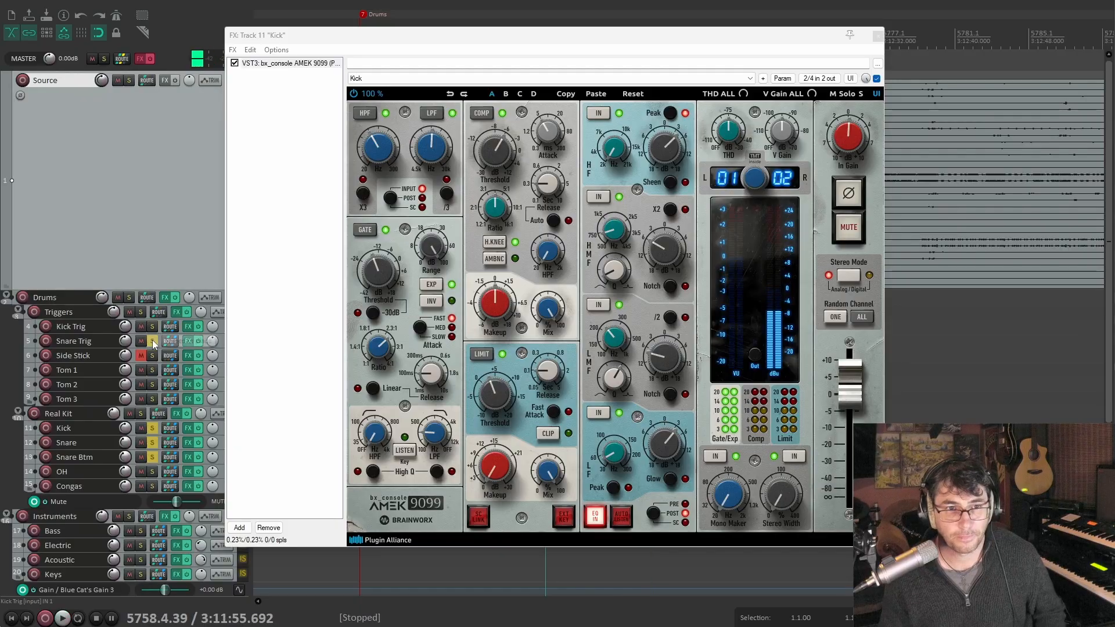
left_click(152, 341)
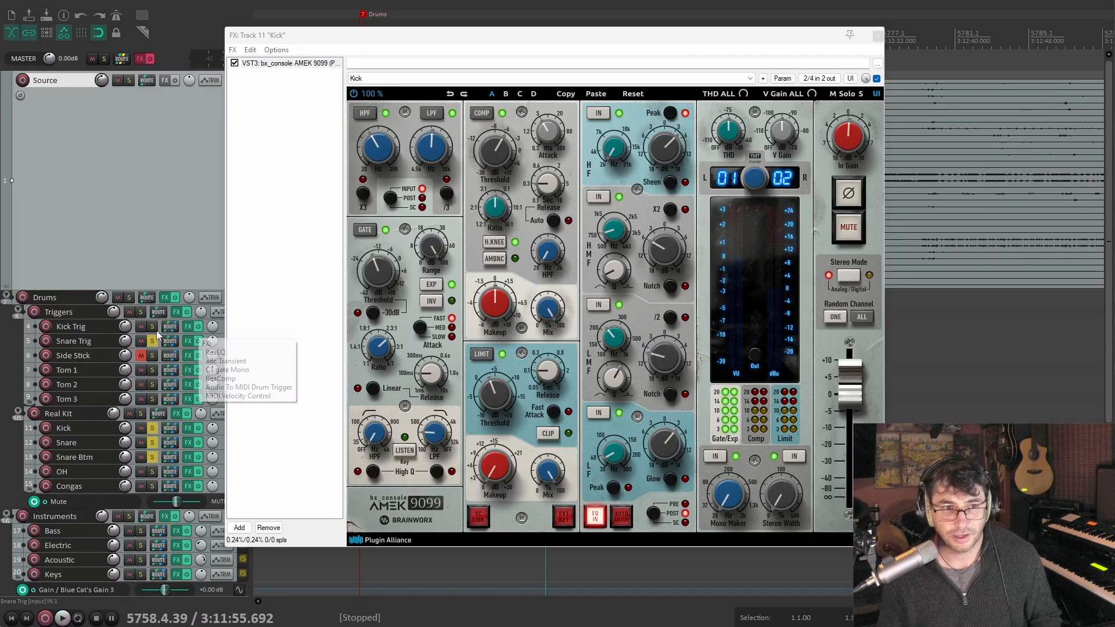
key("space")
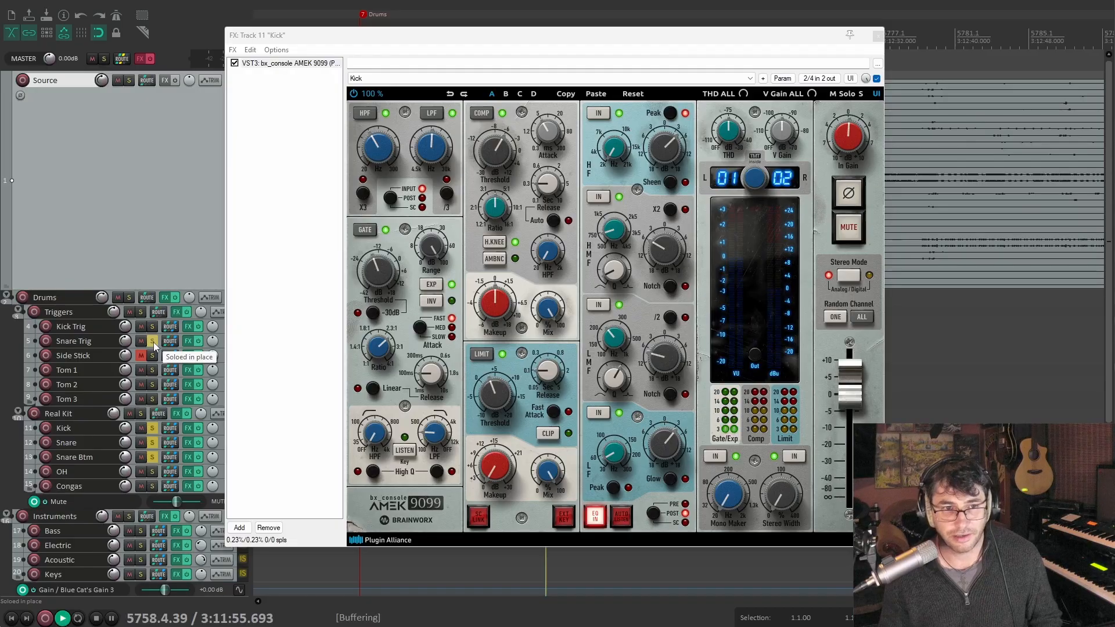
key("space")
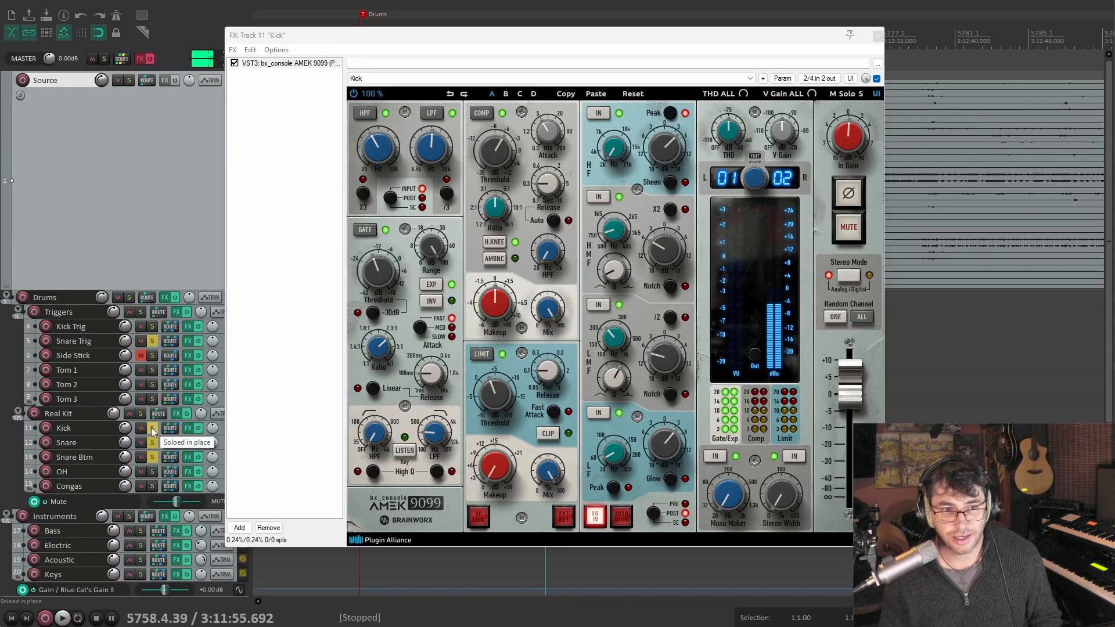
Unsolo Kick, Snare and Snare Btm, and play the passage with only Snare Trig soloed
left_click(152, 428)
left_click(152, 443)
left_click(152, 457)
key("space")
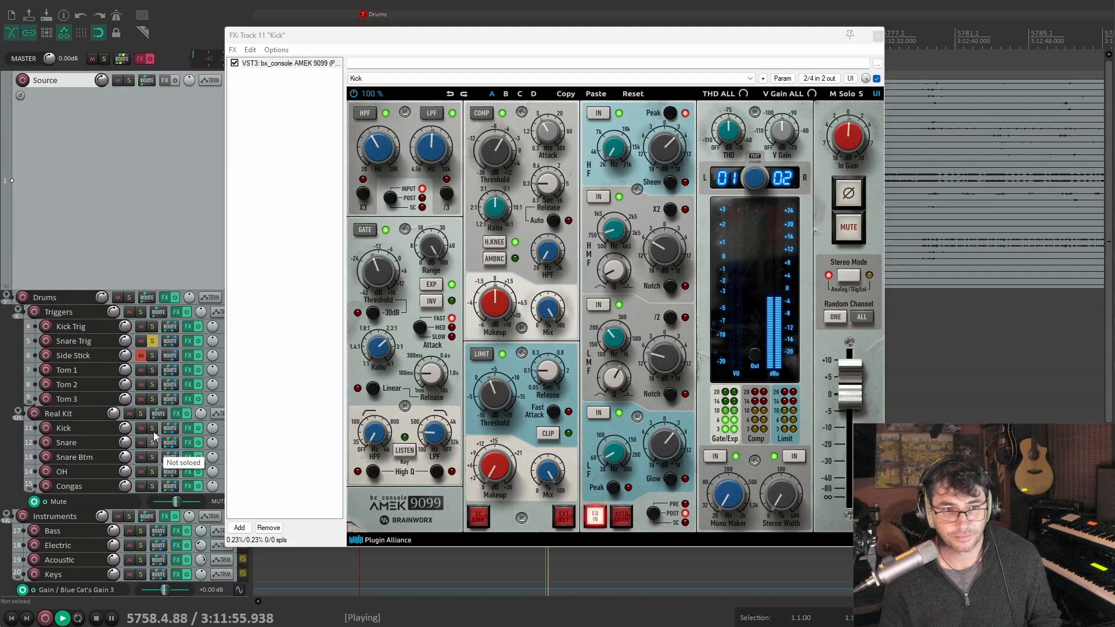
Replace the Snare Trig solo with Snare and Snare Btm, and play the same passage
left_click(152, 341)
key("space")
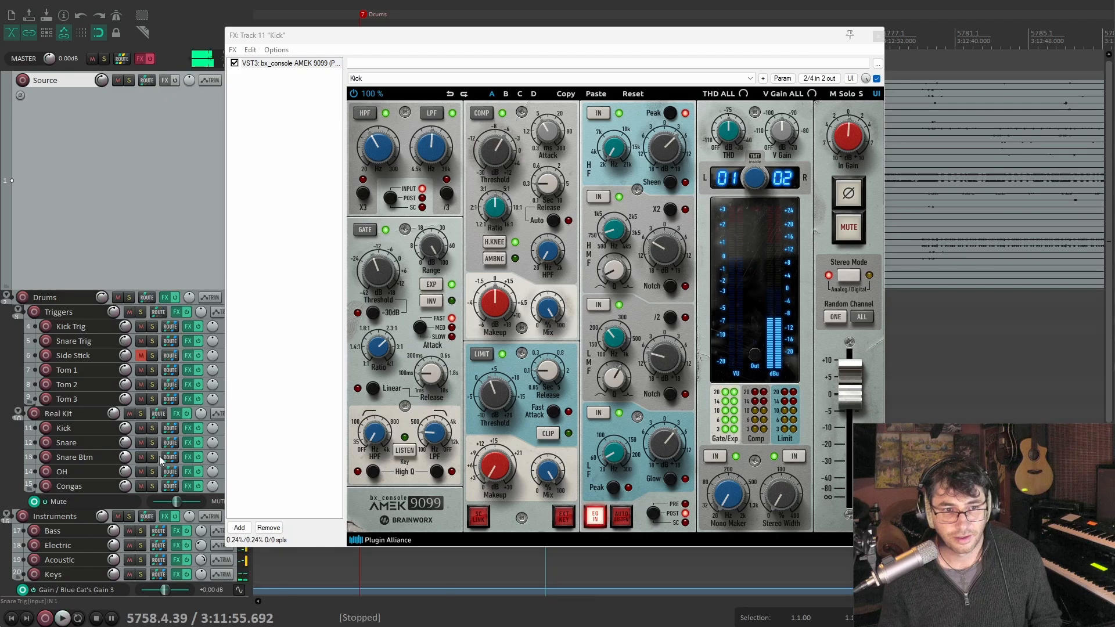
left_click_drag(153, 445, 150, 459)
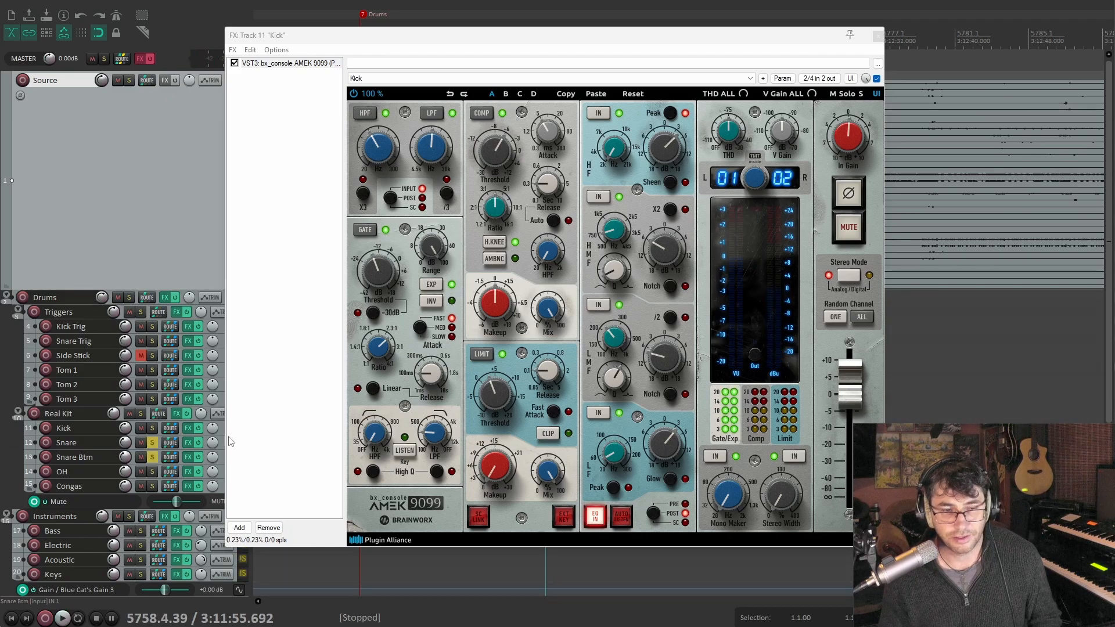
key("space")
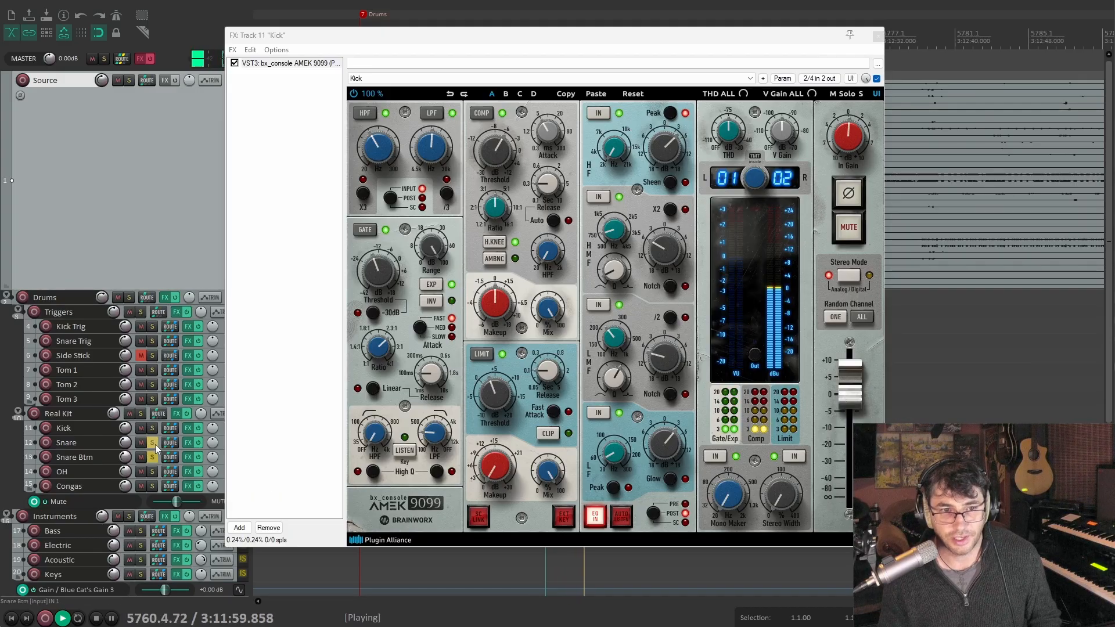
Clear the Snare and Snare Btm solos, play the passage with nothing soloed, and stop playback
left_click(152, 443)
key("space")
left_click(151, 458)
key("space")
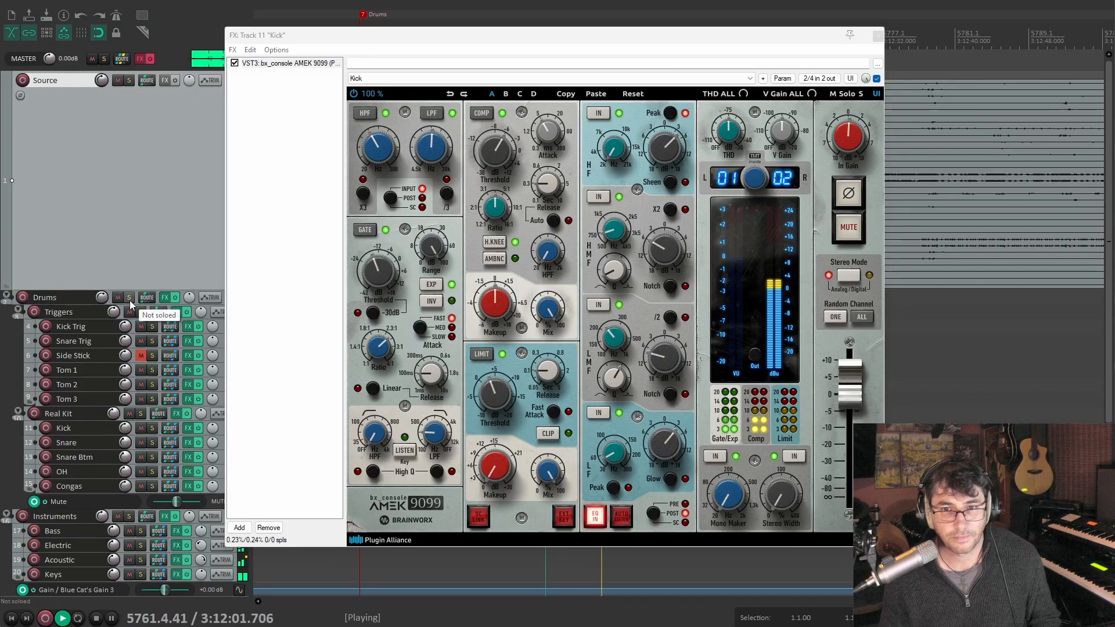
key("space")
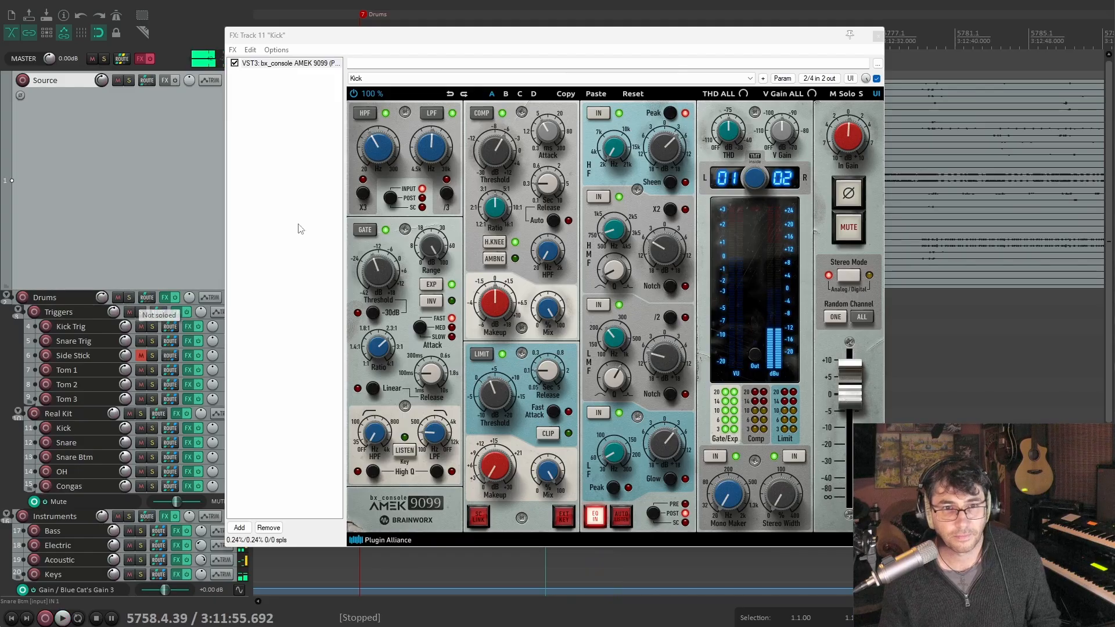
Open the Kick Trig track's FX chain and show its ReaEQ, adc Transient, C1 gate Mono and ReaComp settings
left_click(189, 327)
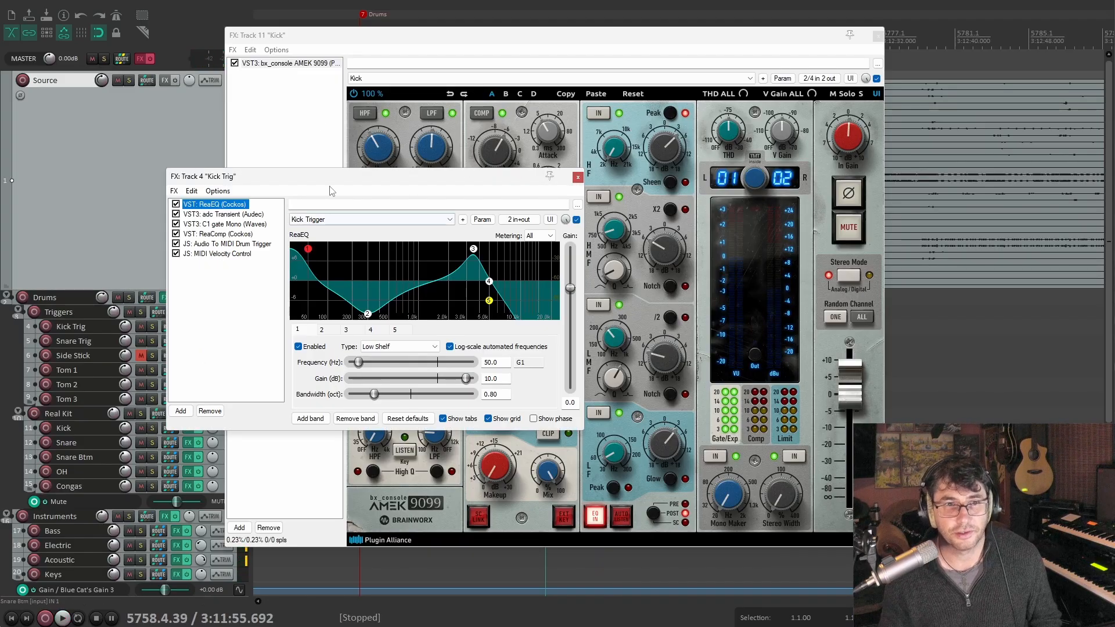
left_click_drag(329, 190, 435, 216)
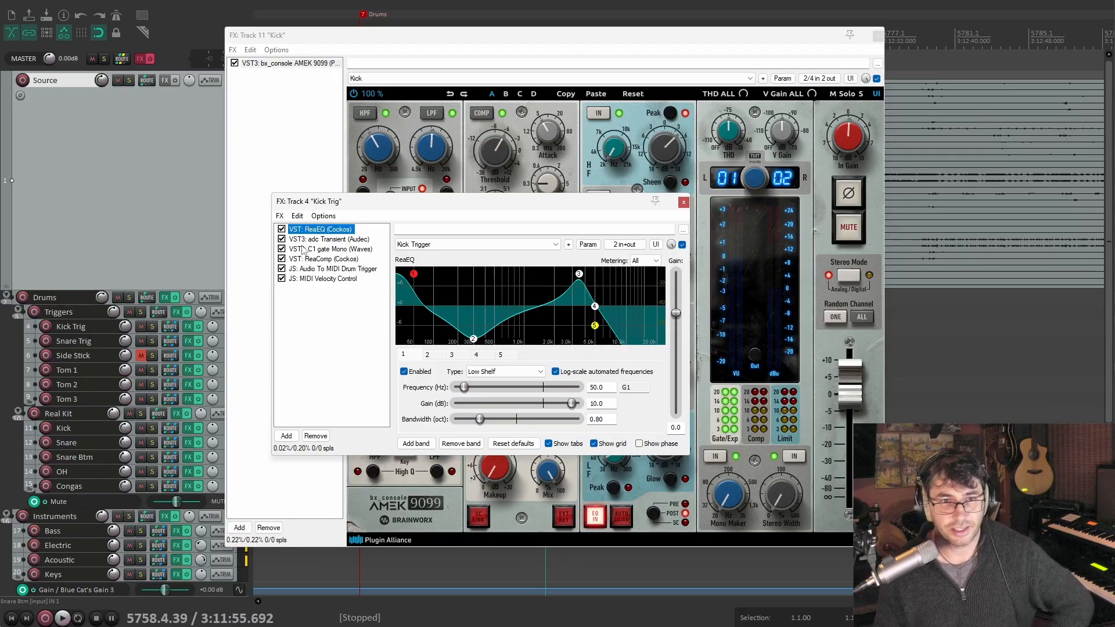
left_click(328, 240)
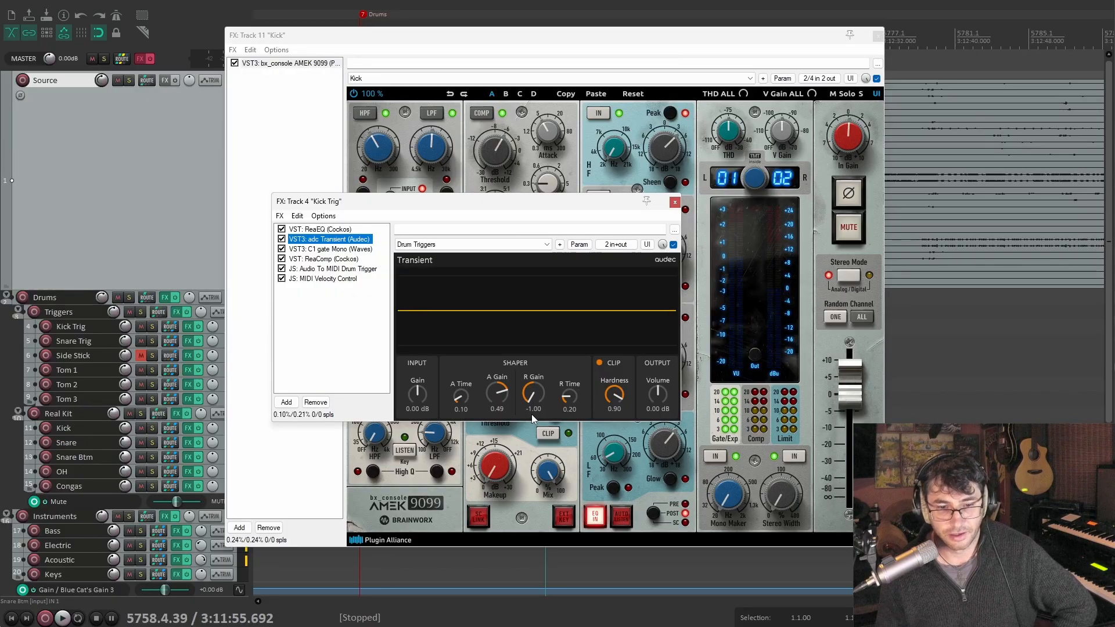
left_click(334, 249)
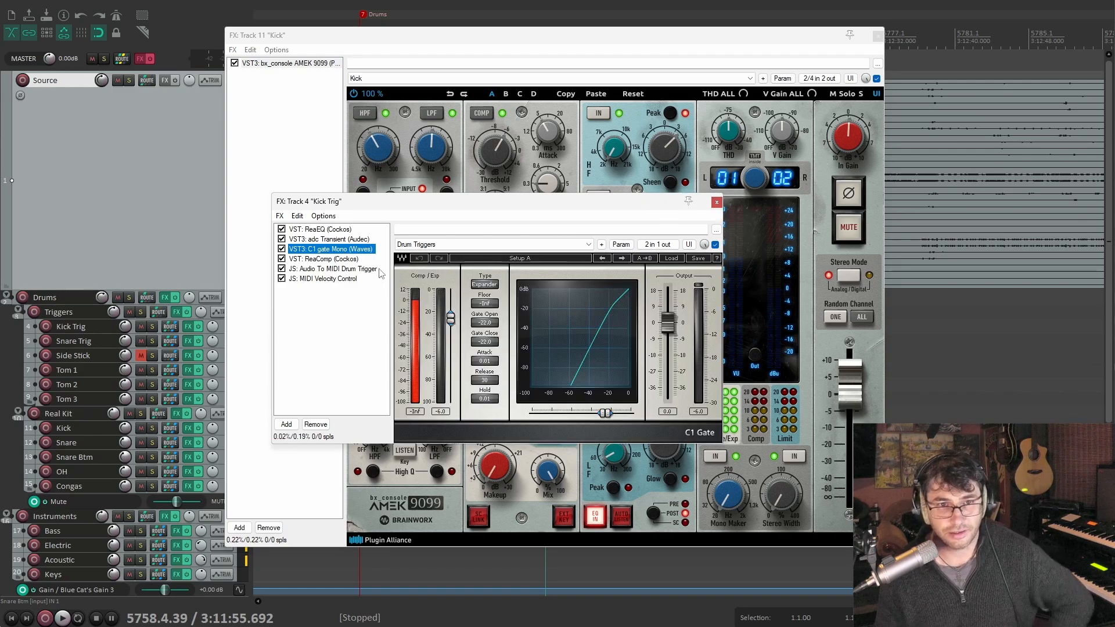
key("Down")
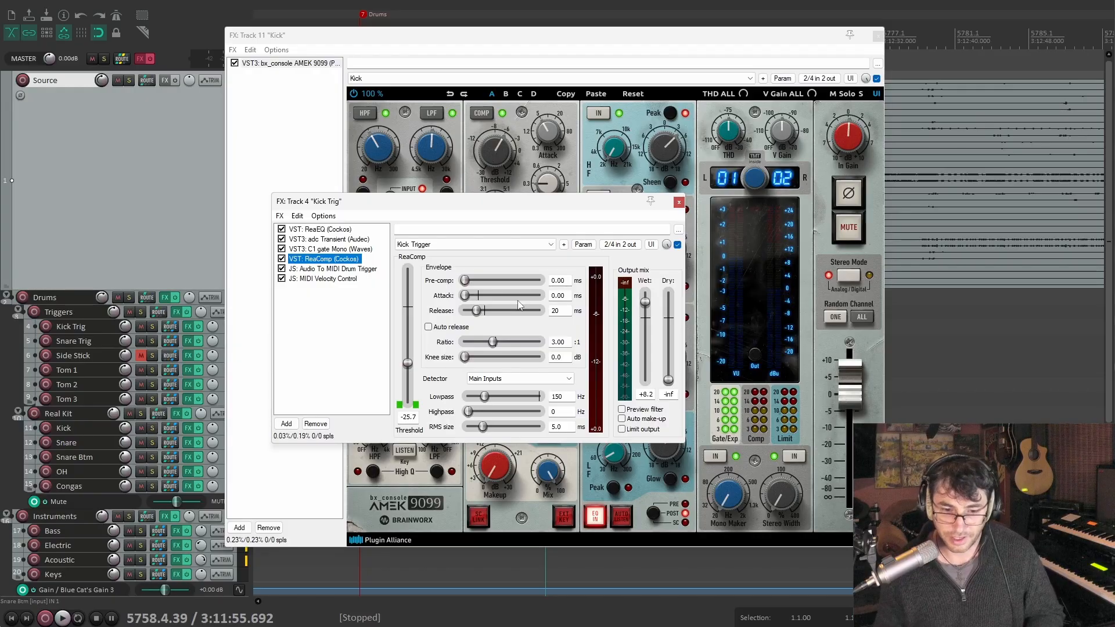
Revisit adc Transient and ReaComp on Kick Trig, and show the Audio To MIDI Drum Trigger and MIDI Velocity Control settings
left_click(335, 240)
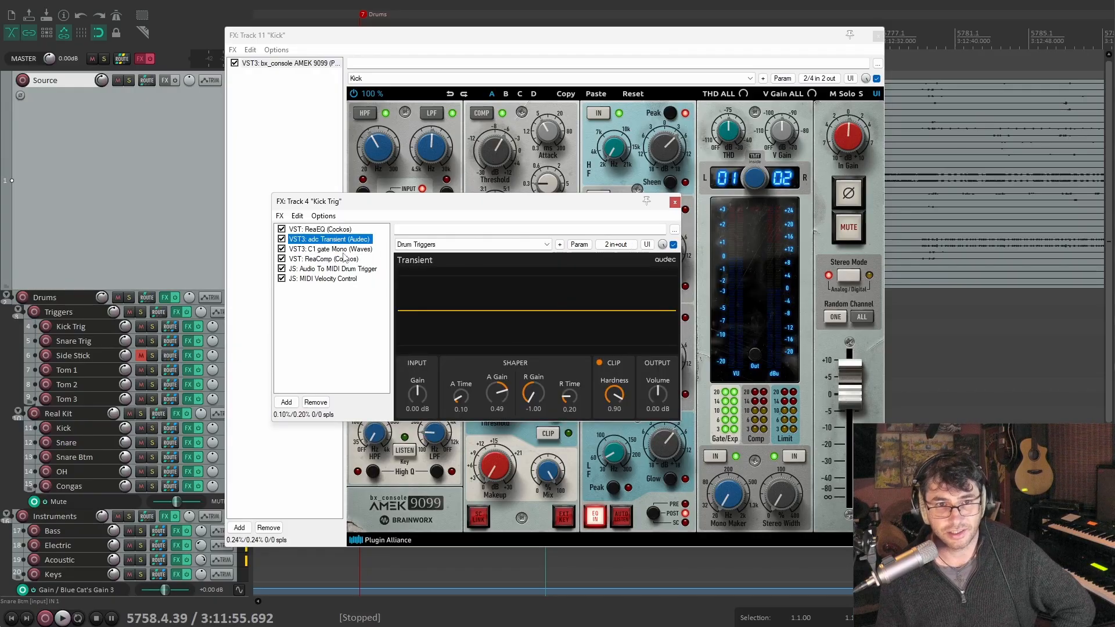
left_click(337, 259)
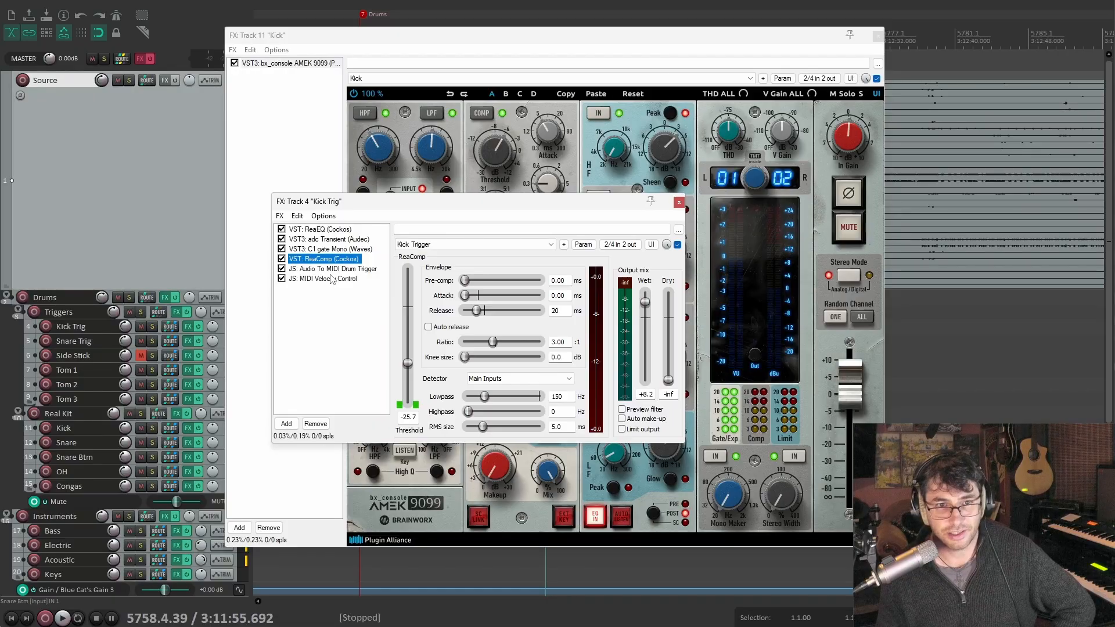
left_click(337, 269)
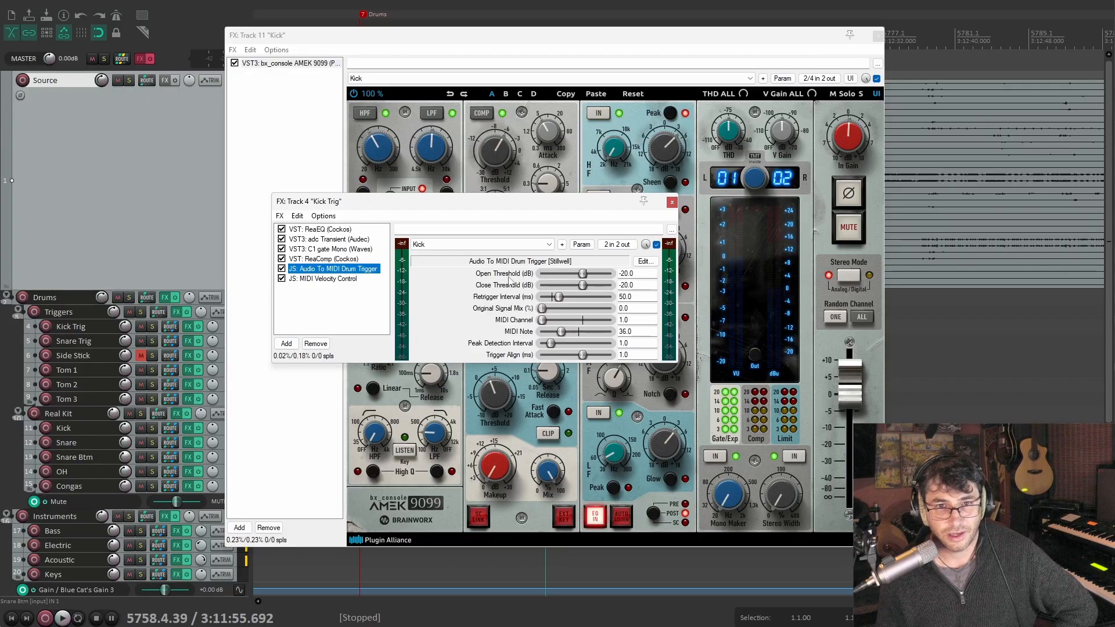
left_click(326, 279)
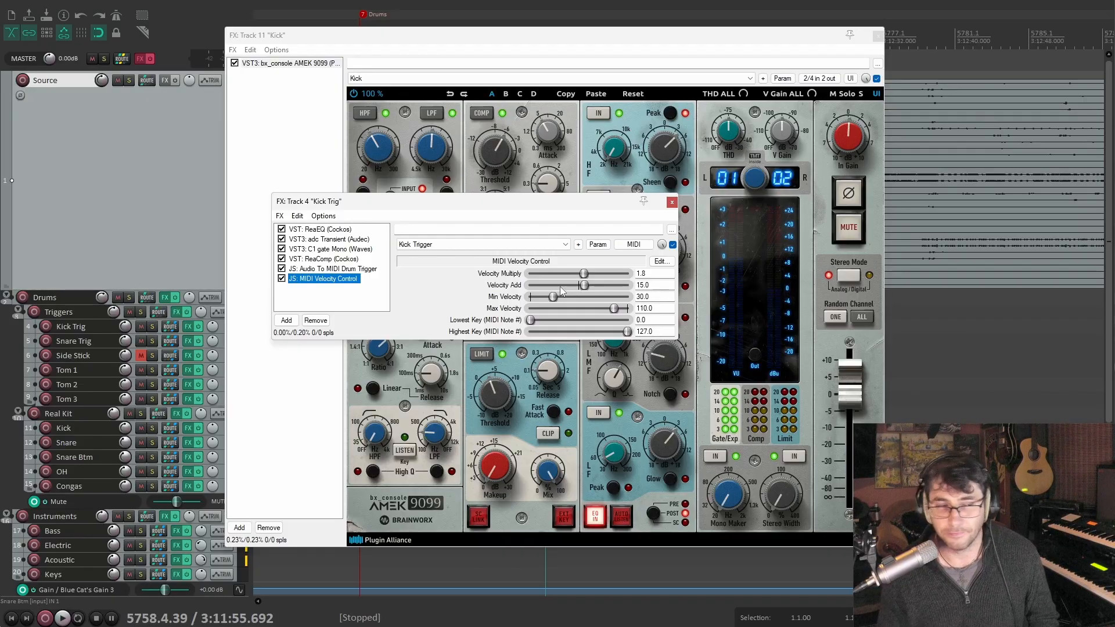
Return to ReaEQ on the Kick Trig track, point out its overall gain fader, and close the open FX windows
left_click(326, 230)
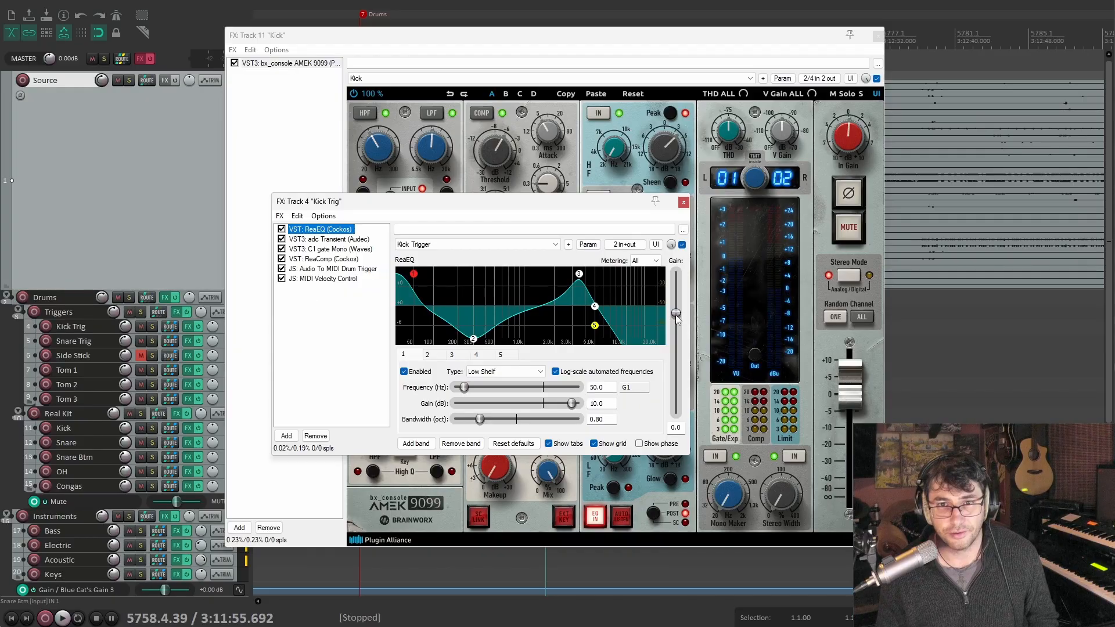
left_click_drag(677, 315, 681, 318)
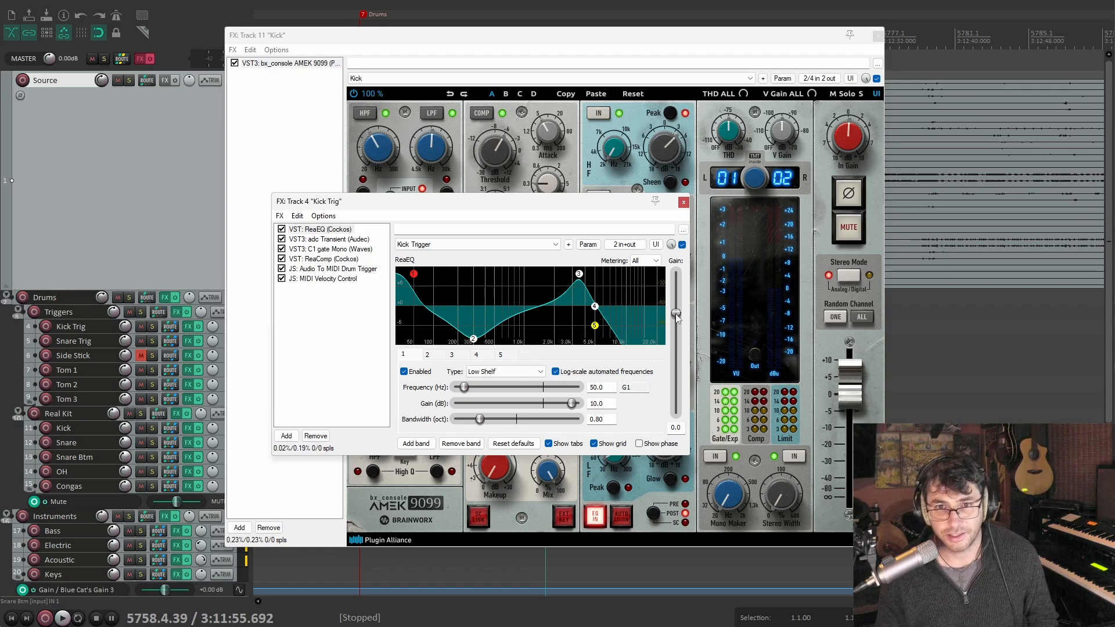
left_click_drag(677, 315, 678, 321)
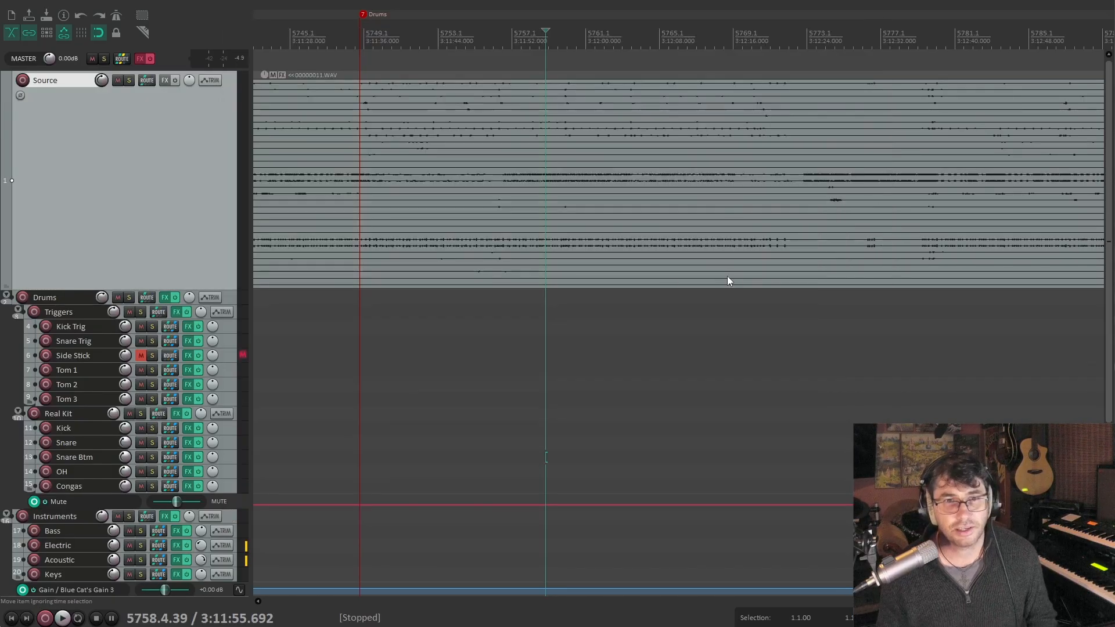
Go to the Bass section, solo the Bass track, and show Helix Native in its FX chain with the preset list in view
scroll(732, 236, "down", 8)
scroll(762, 187, "down", 4)
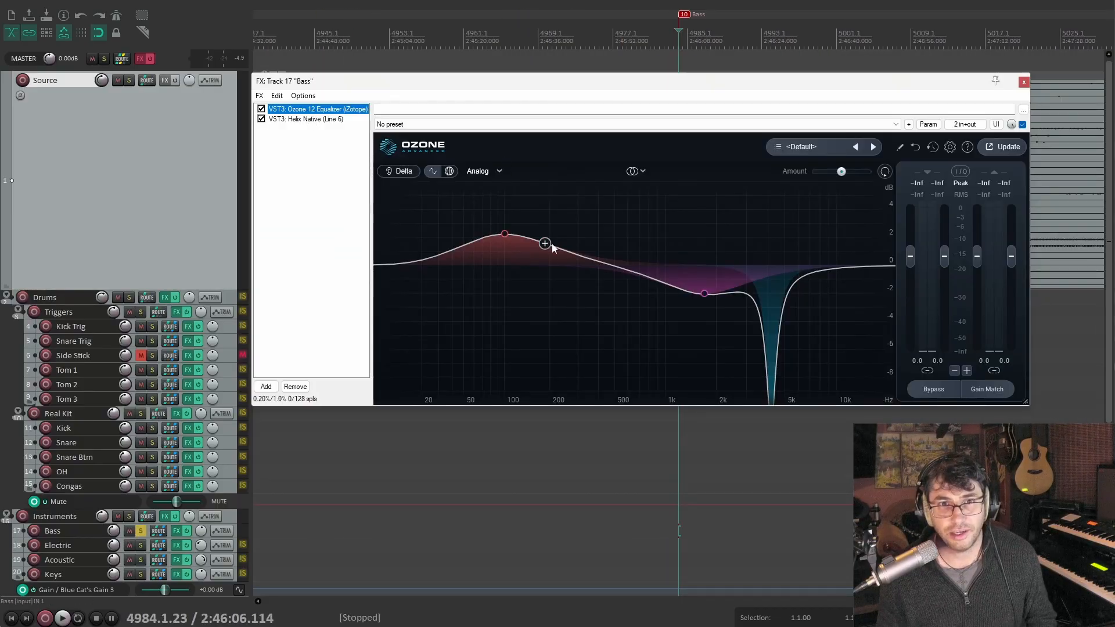
left_click(299, 119)
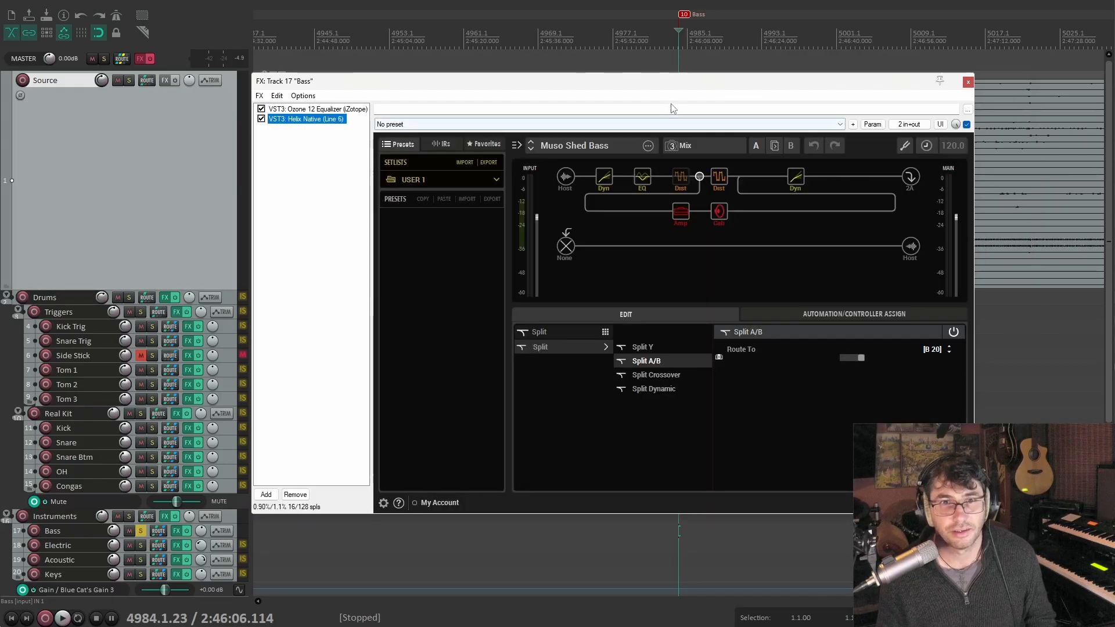
left_click_drag(665, 82, 498, 65)
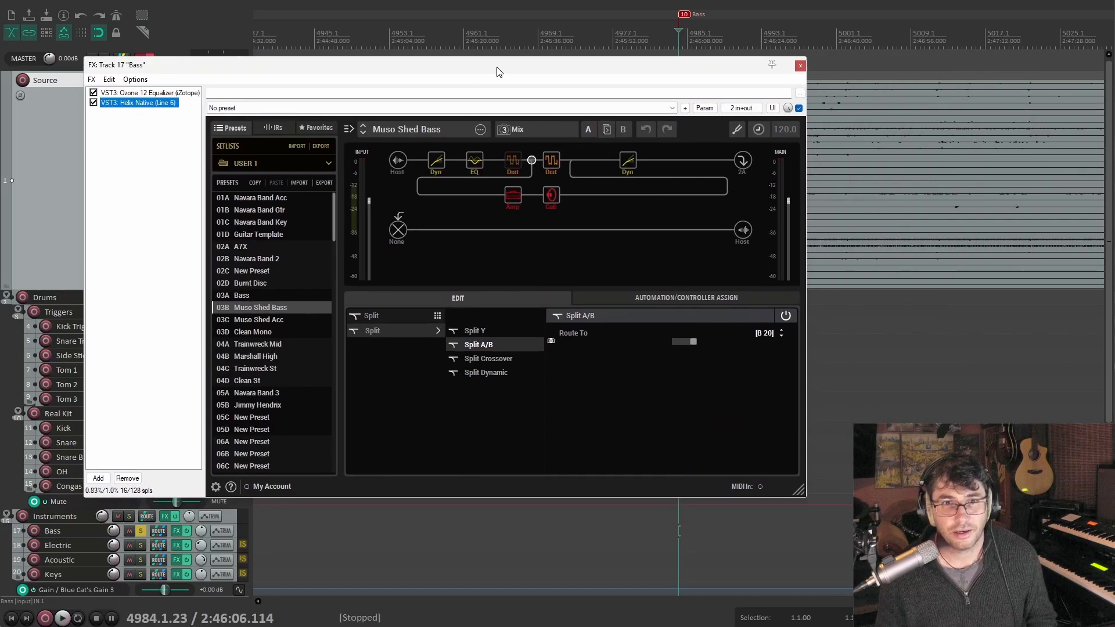
Show the Deluxe Comp, 3-Band Comp and Parametric EQ blocks of the Muso Shed Bass preset
left_click(435, 161)
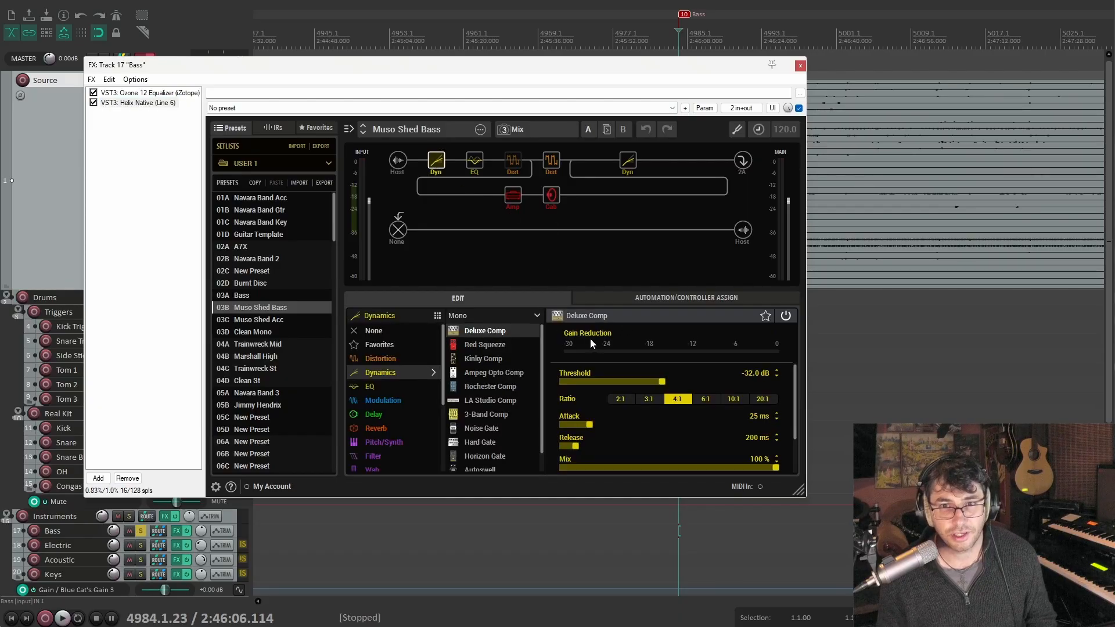
mouse_move(437, 167)
left_click(633, 166)
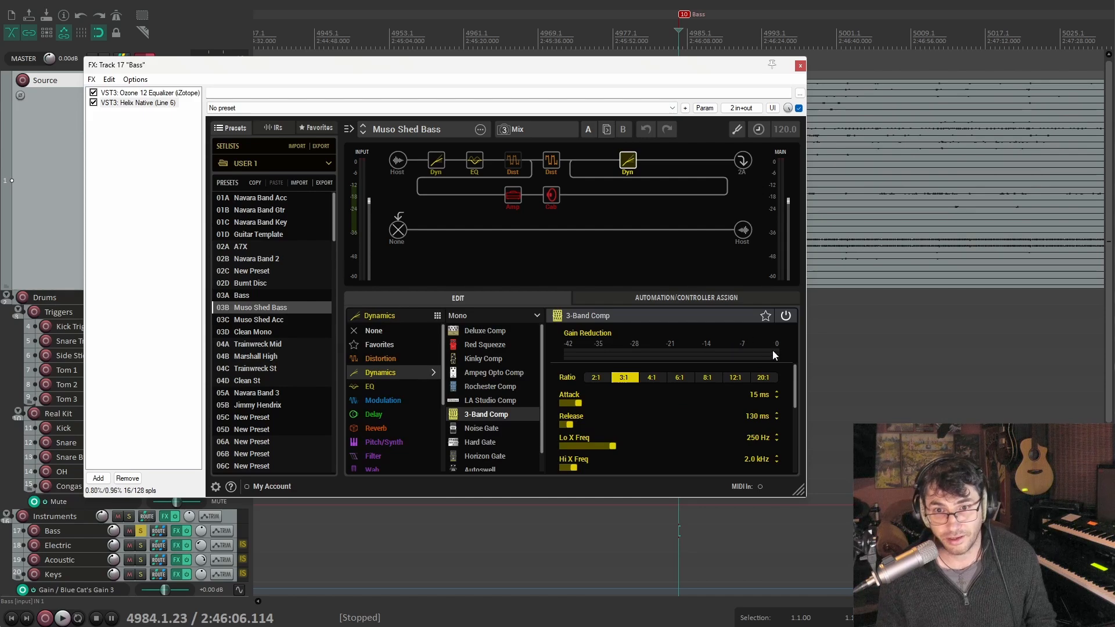
left_click(474, 165)
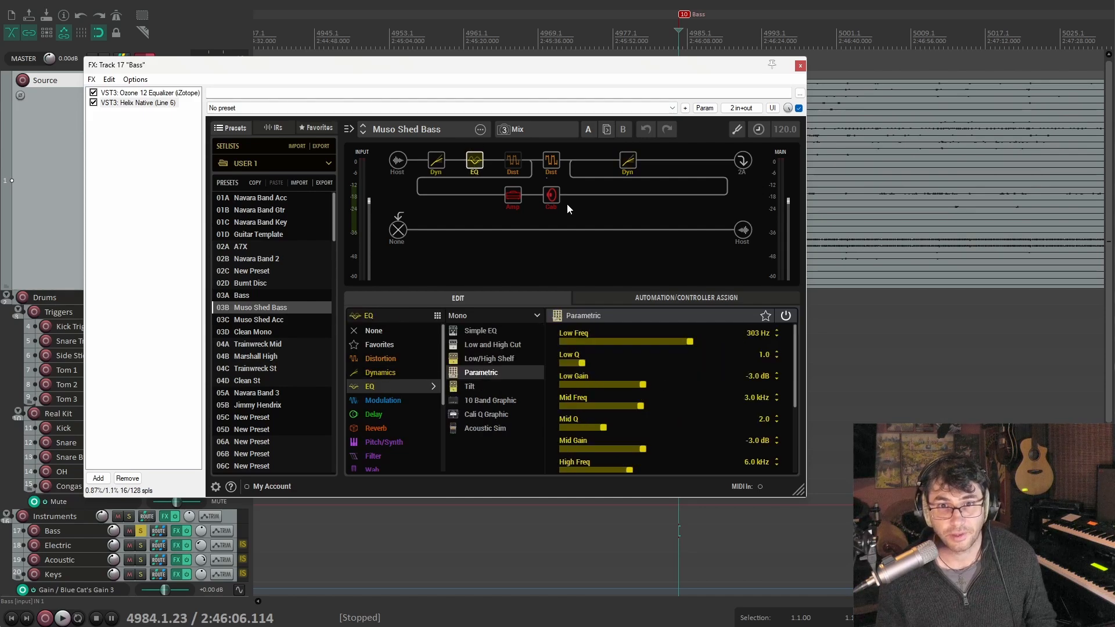
Show the ZeroAmp Bass DI, Ampeg SVT-4 PRO and dual cab blocks, and the Split A/B block's Route To setting
mouse_move(552, 161)
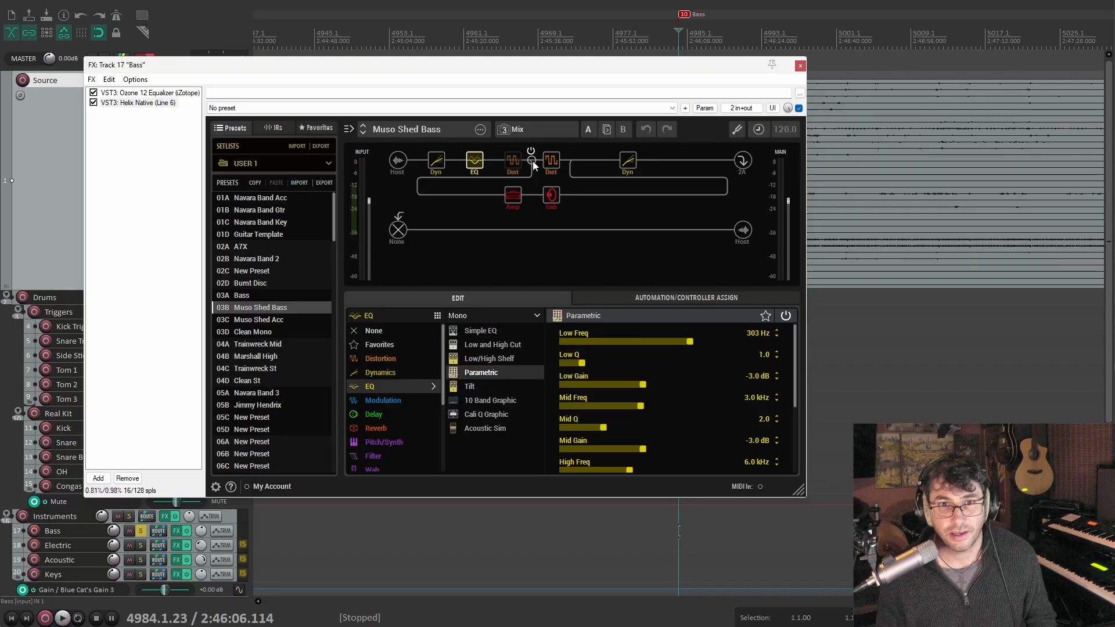
left_click(532, 162)
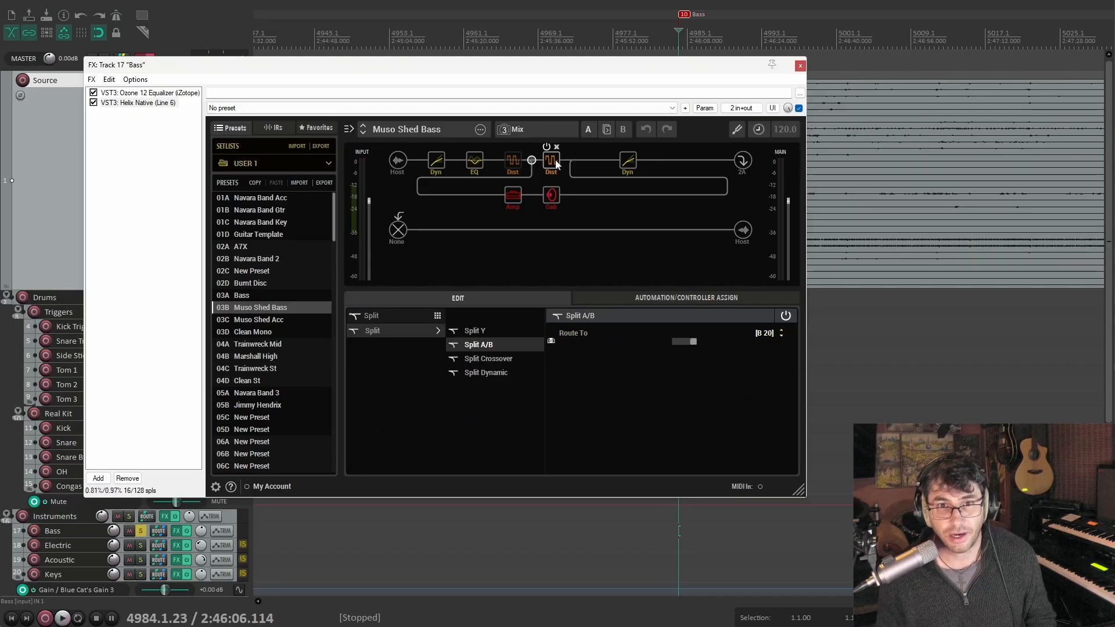
left_click(552, 162)
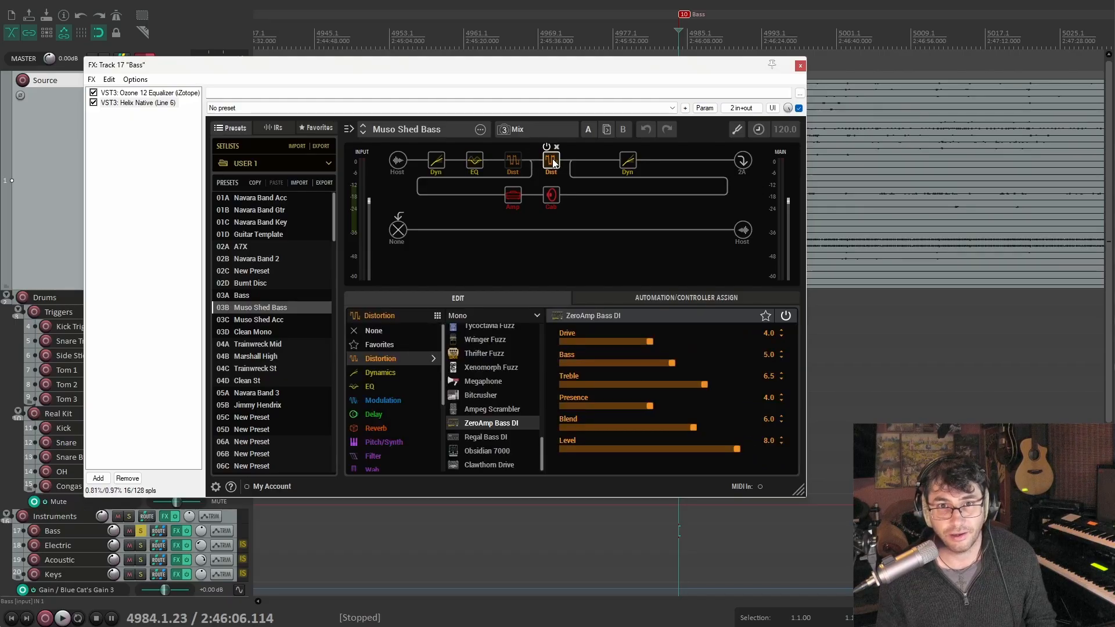
left_click(513, 196)
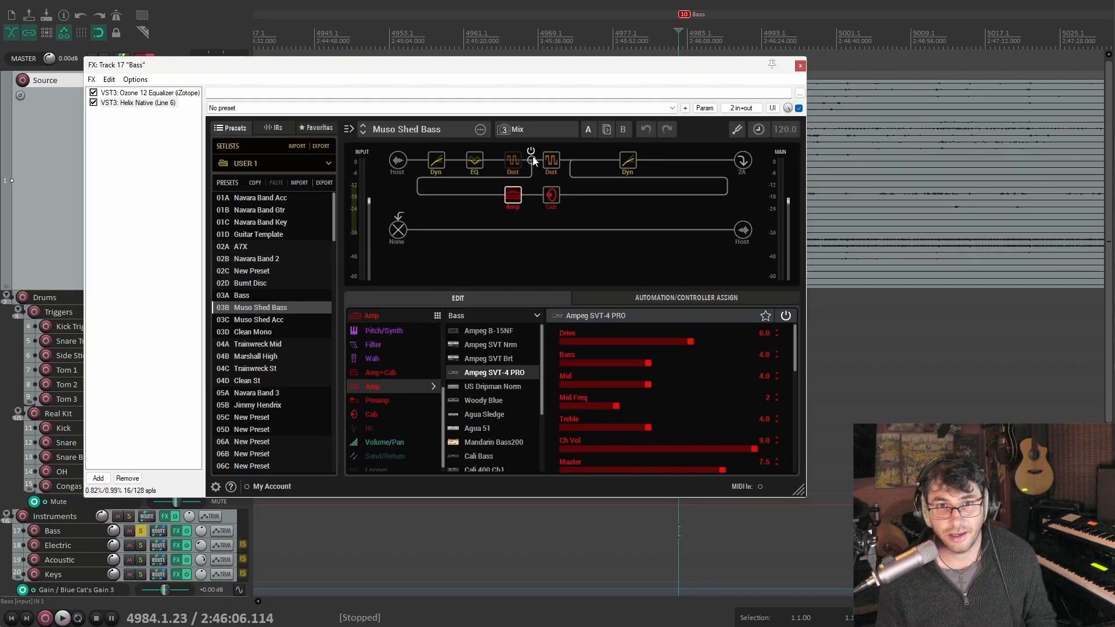
left_click(551, 200)
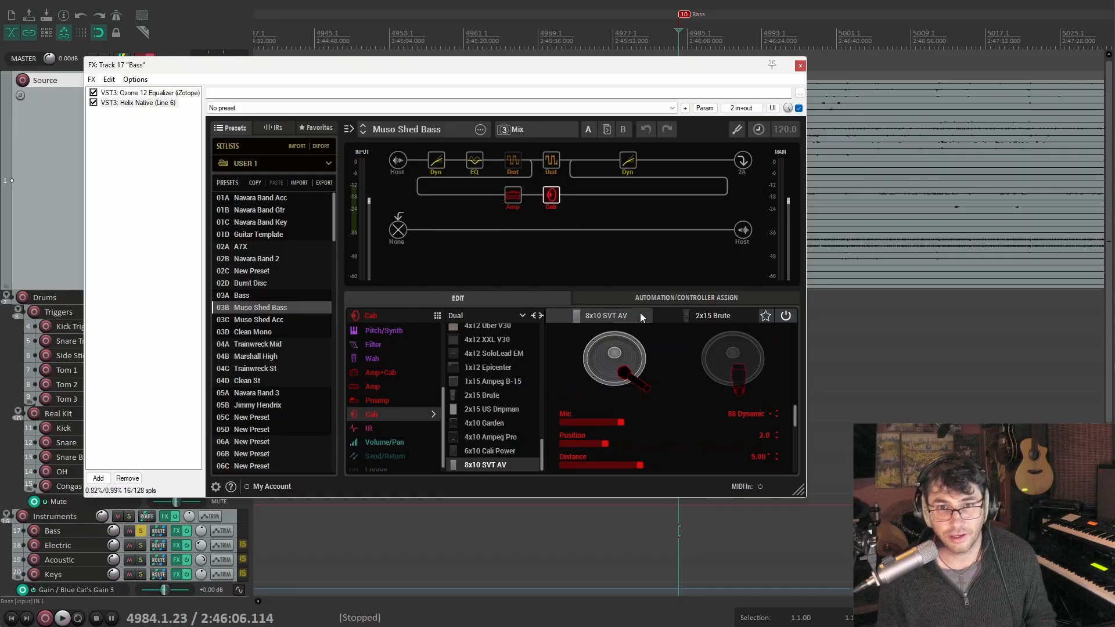
left_click(532, 160)
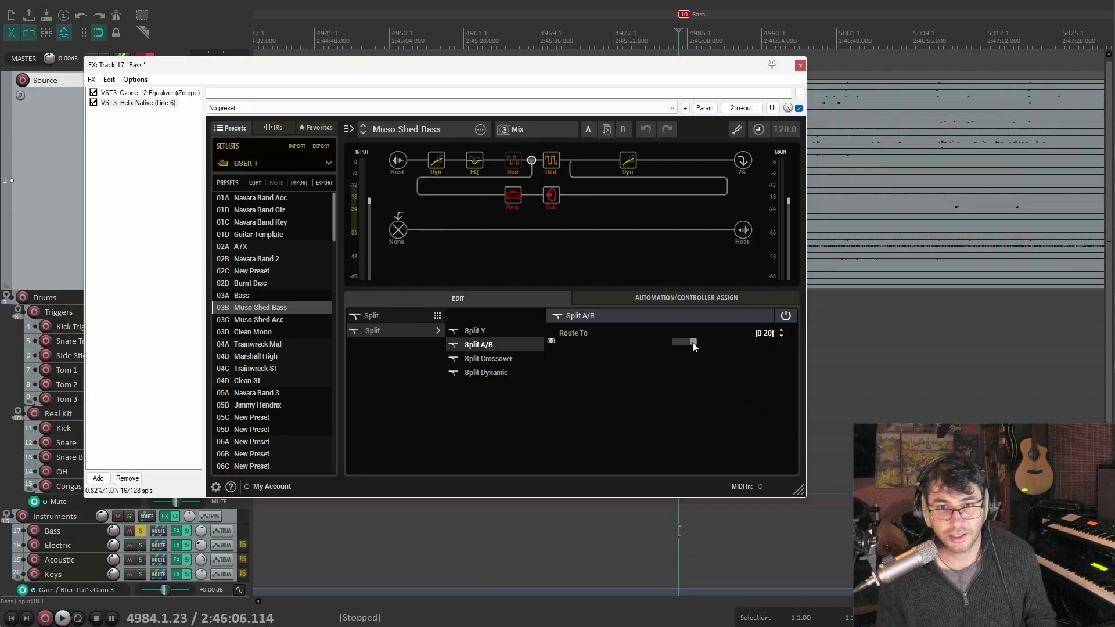
Set the Split A/B block's Route To to Even Split and audition it at A 100 during bass playback
mouse_move(694, 347)
left_mouse_down()
mouse_move(625, 345)
mouse_move(789, 354)
mouse_move(589, 349)
mouse_move(839, 338)
mouse_move(598, 344)
mouse_move(672, 346)
left_mouse_up()
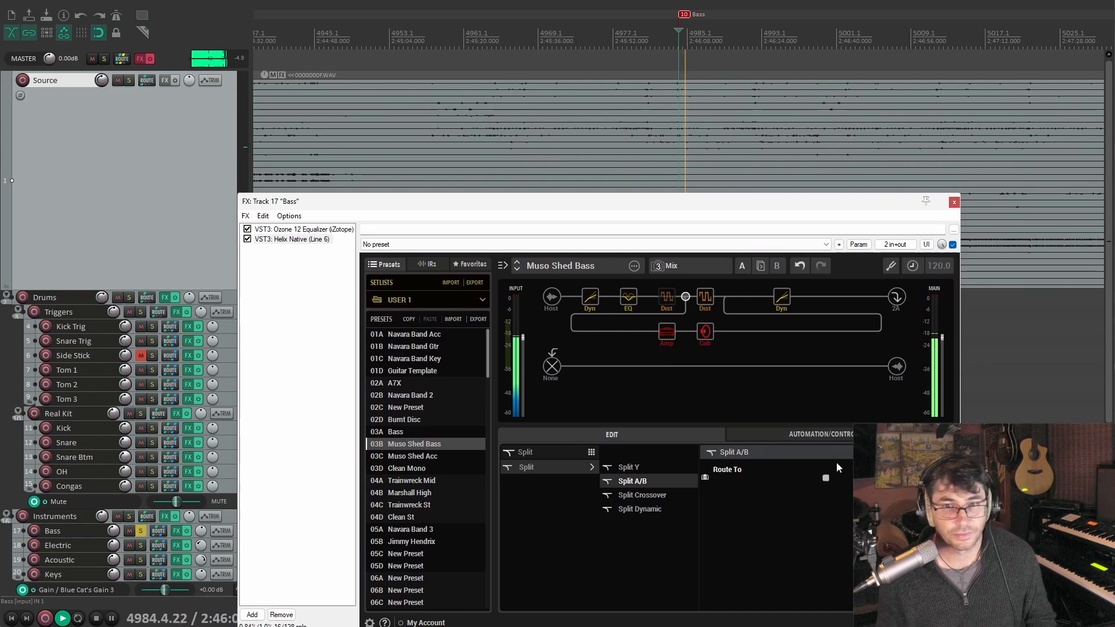
left_click_drag(718, 202, 655, 108)
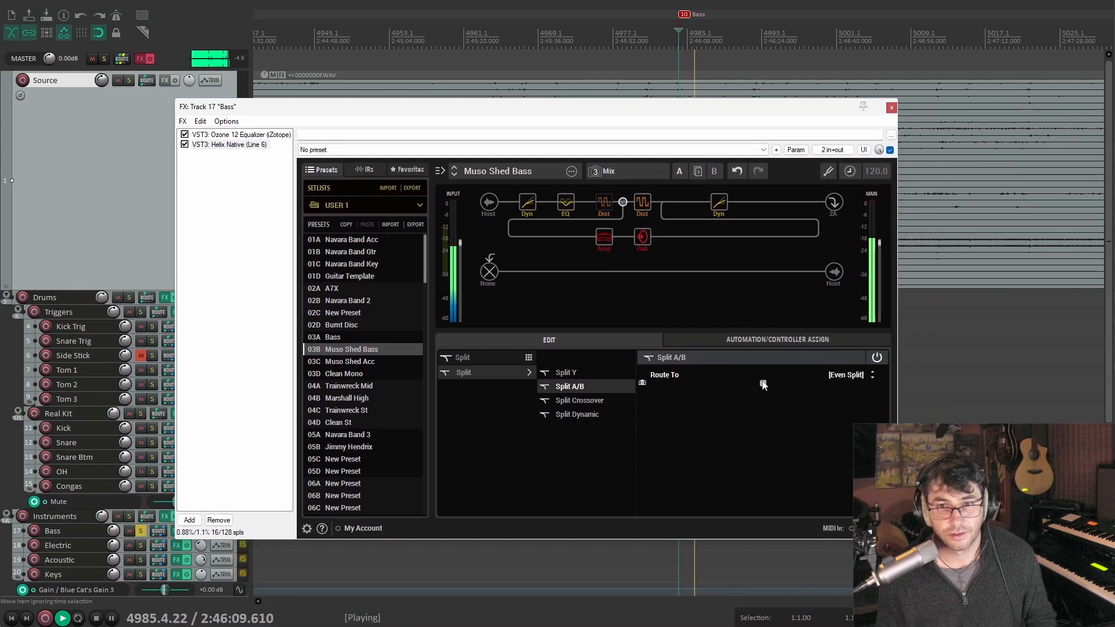
left_click_drag(763, 385, 650, 386)
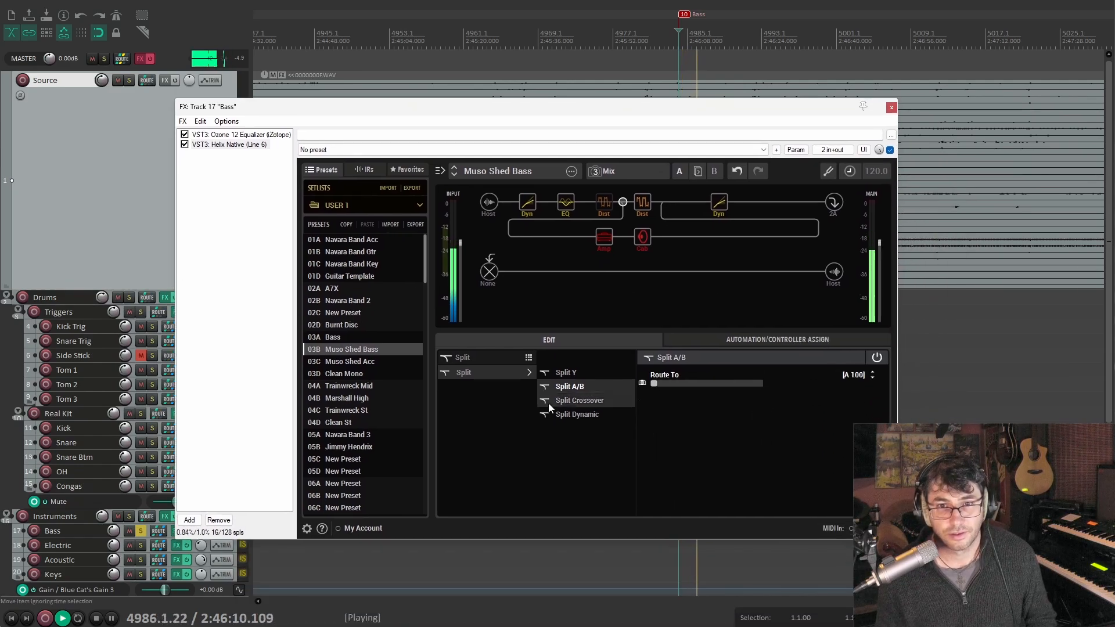
Lower the Treble of the ZeroAmp Bass DI block to 6.0
left_click(642, 204)
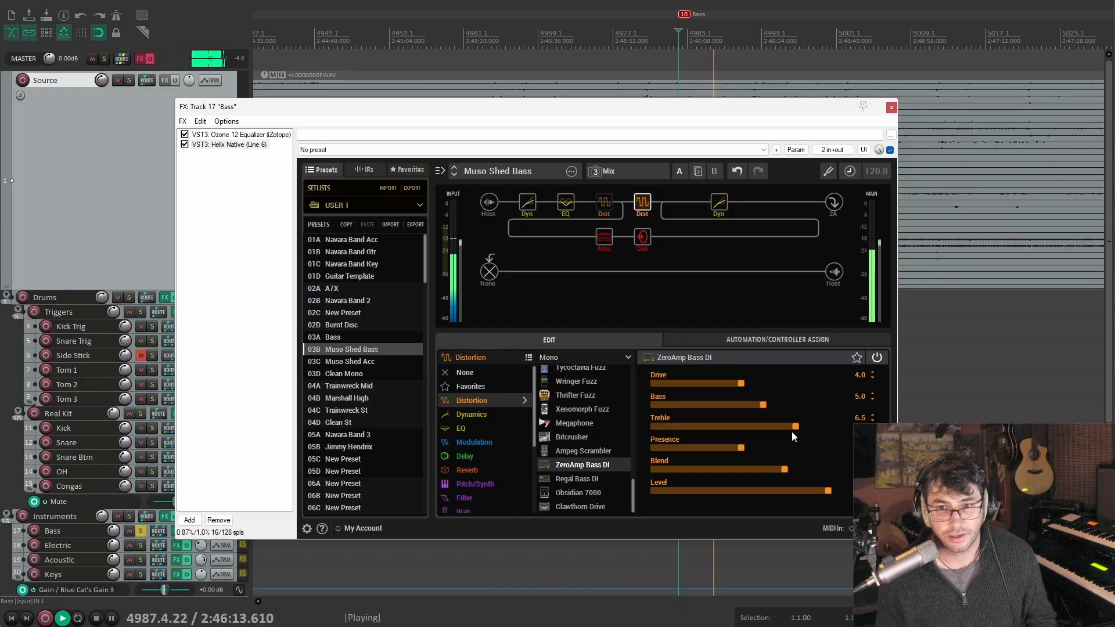
mouse_move(795, 427)
left_mouse_down()
mouse_move(773, 428)
mouse_move(785, 428)
left_mouse_up()
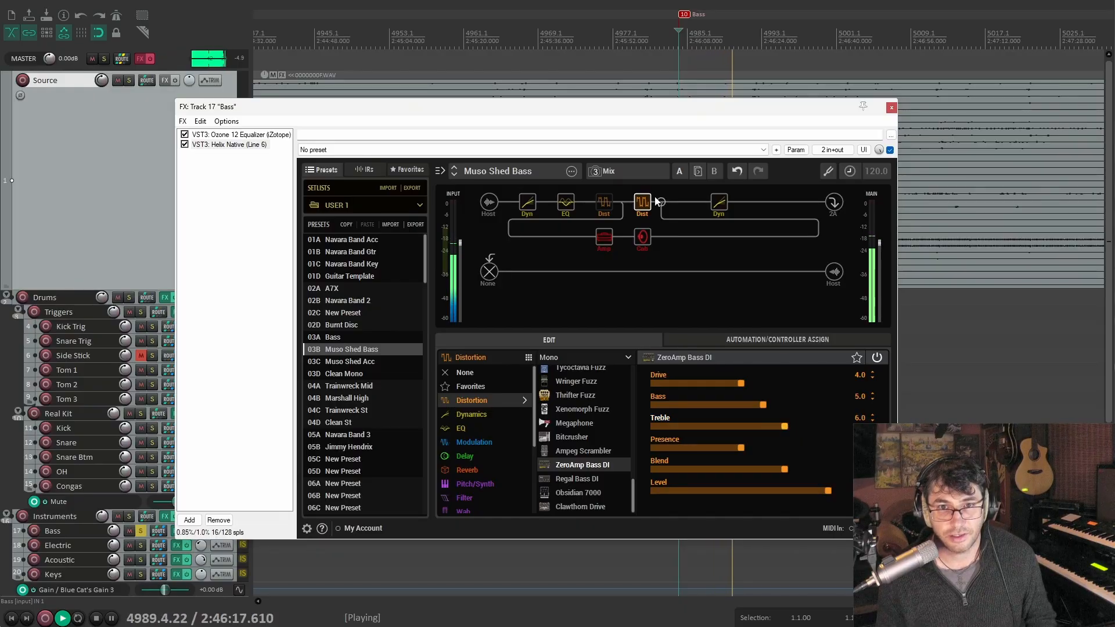
Audition the Split A/B block's Route To at B 100, and set it back to B 20
left_click(623, 202)
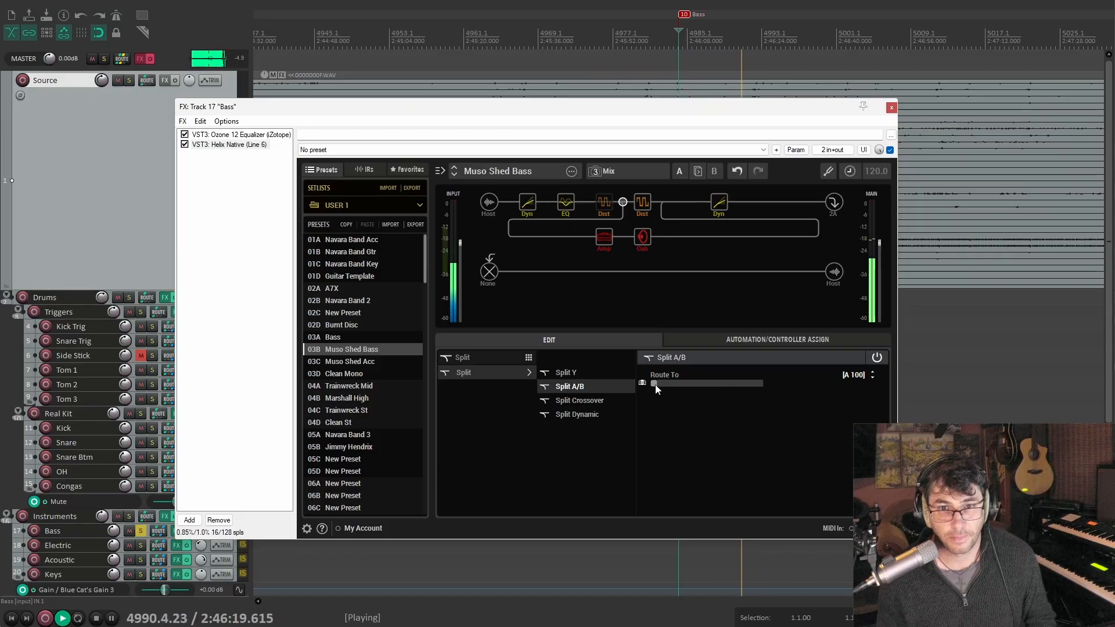
left_click_drag(655, 386, 874, 389)
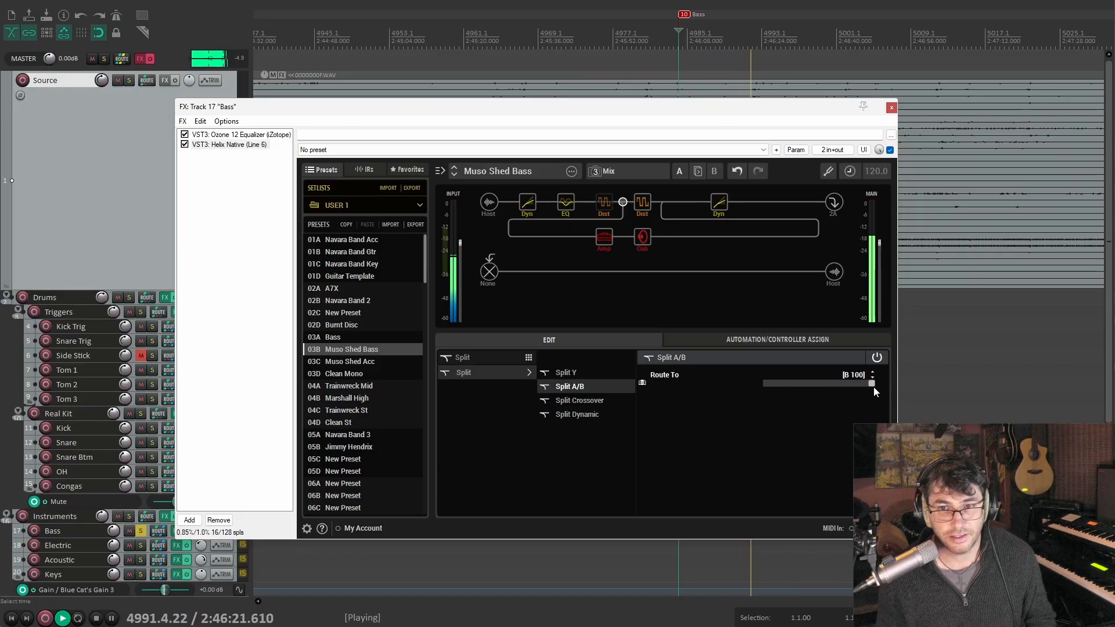
left_click_drag(873, 386, 783, 386)
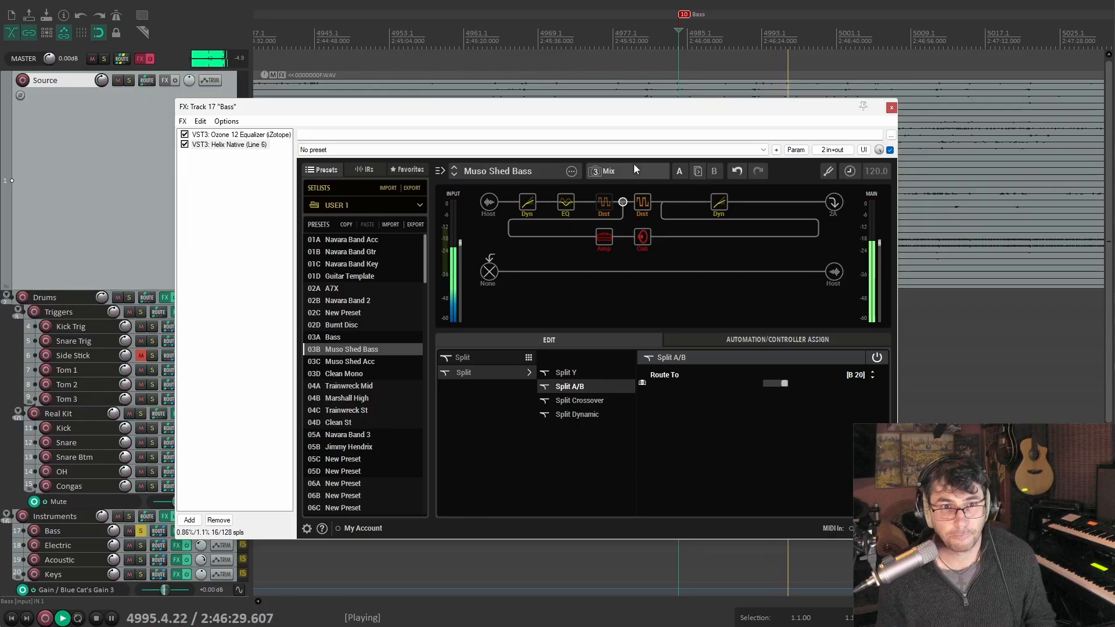
Show the Bass track's Ozone 12 Equalizer and compare the sound with it bypassed and enabled
left_click(223, 136)
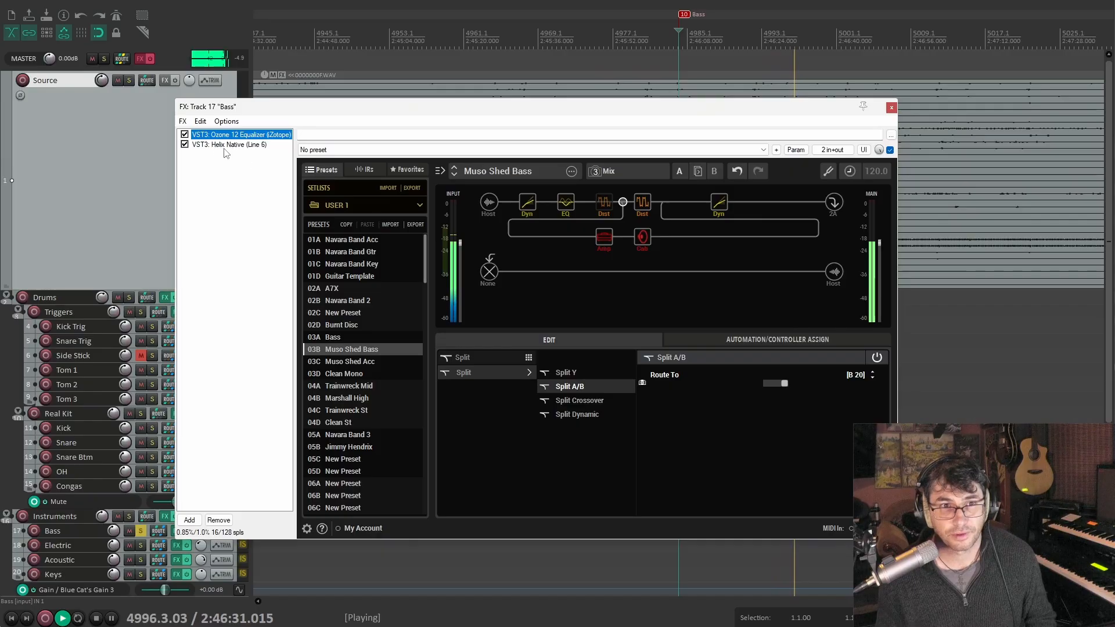
left_click(185, 135)
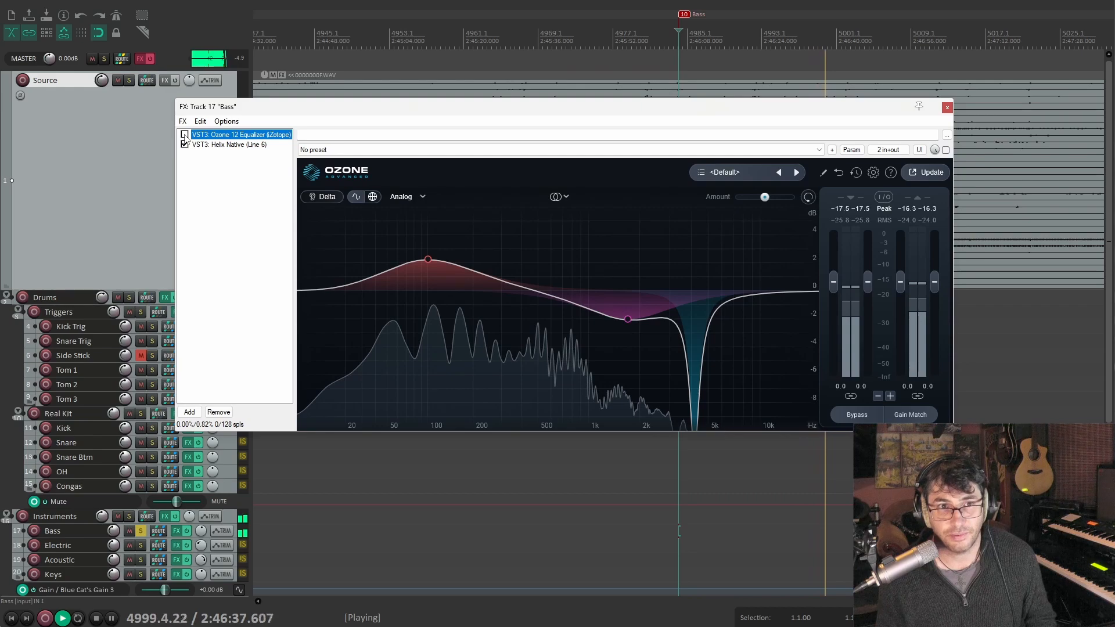
left_click(185, 135)
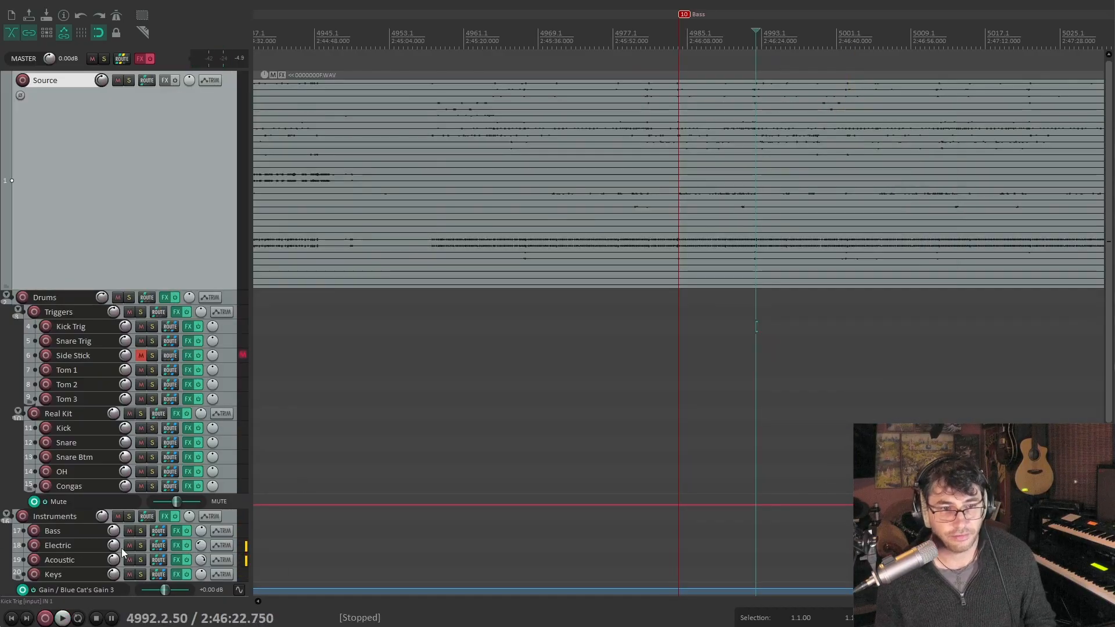
Solo the Electric track and go to the Guitar marker on the timeline
left_click(140, 547)
scroll(899, 249, "down", 5)
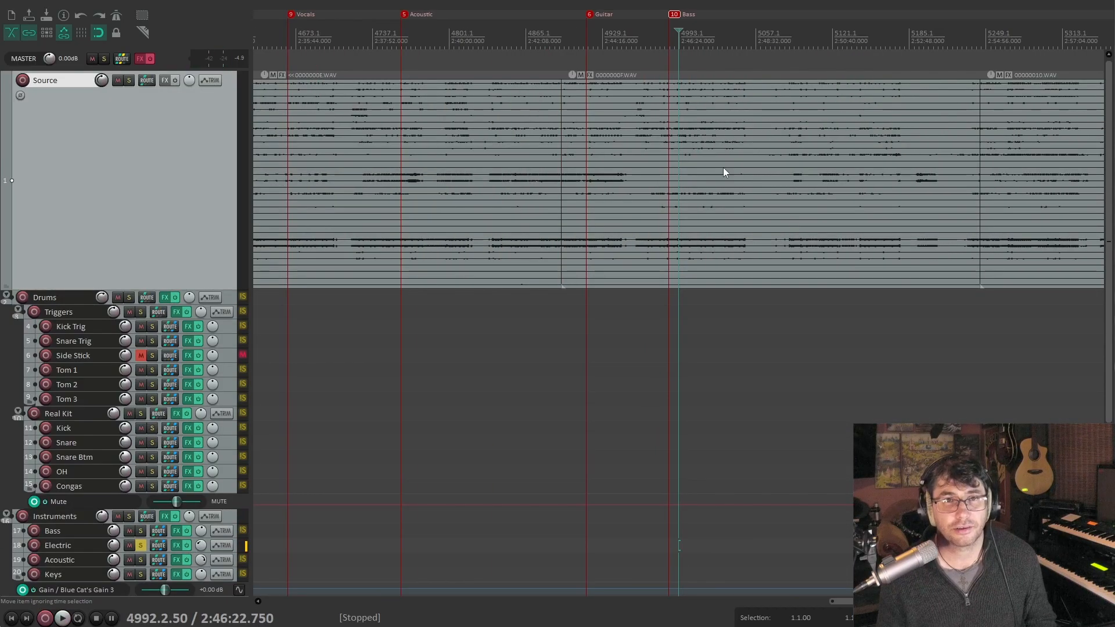
scroll(774, 226, "down", 2)
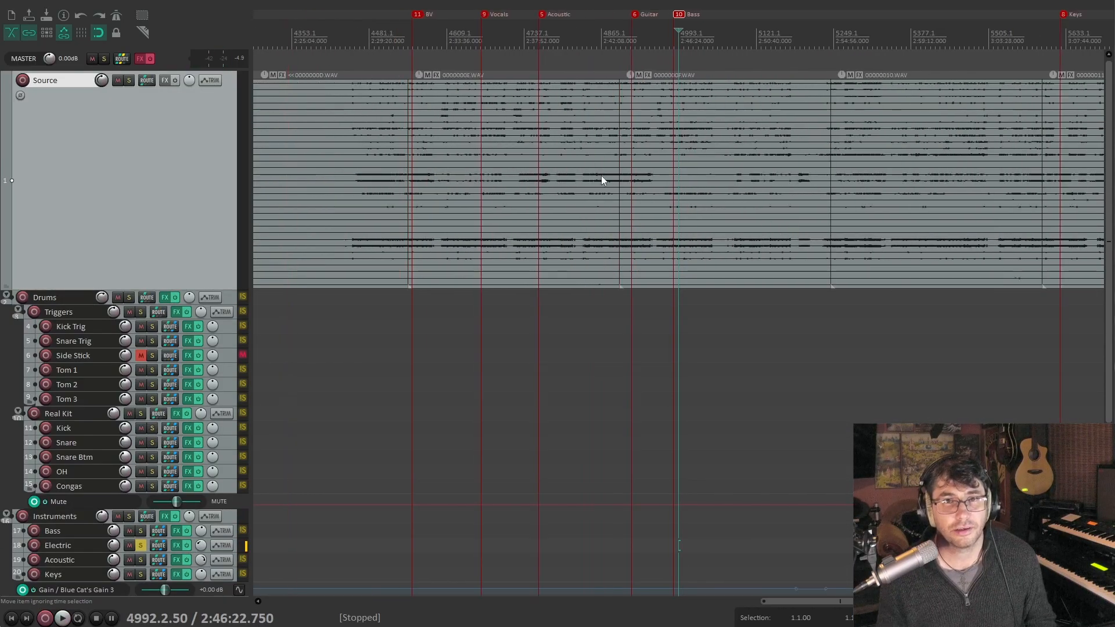
left_click(636, 16)
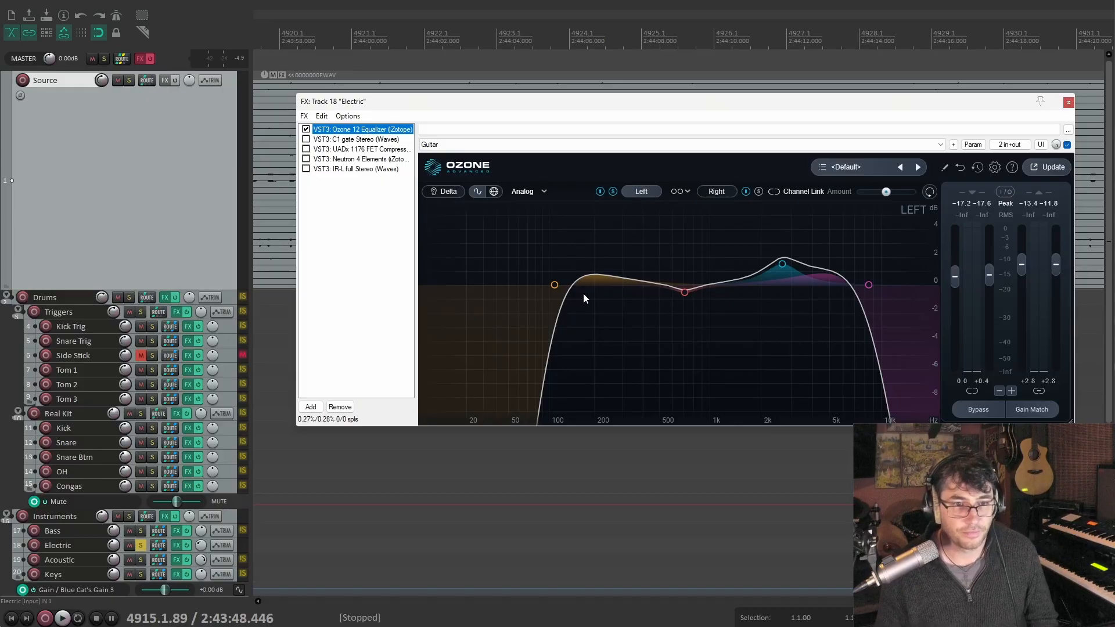
Show the Left/Right channel mode of the Electric track's Ozone 12 Equalizer and compare its Left and Right EQ curves
left_click(684, 194)
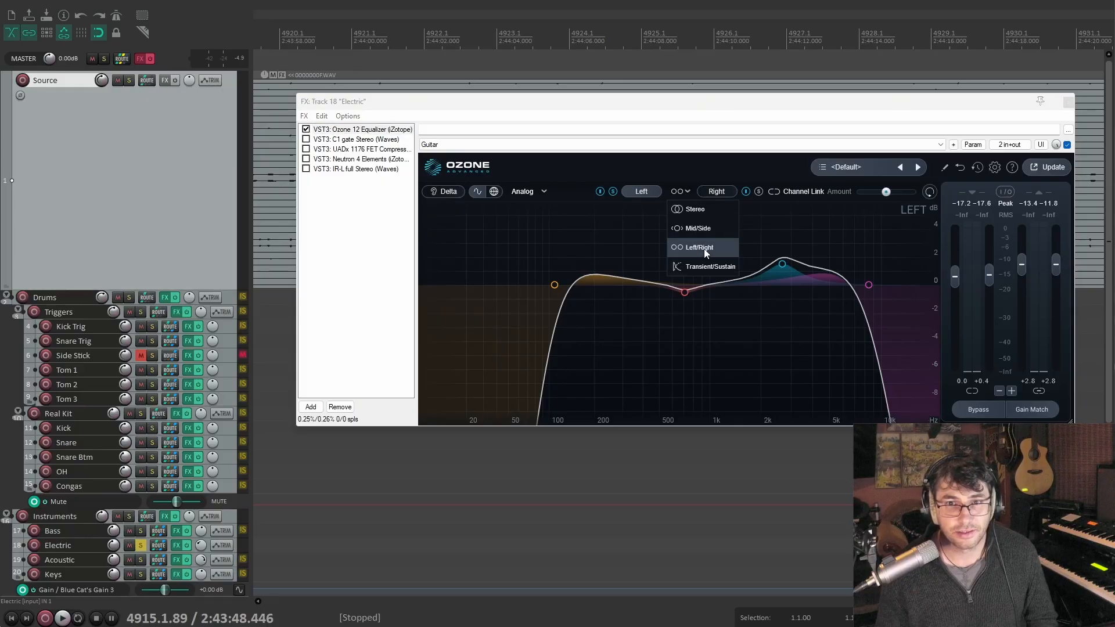
left_click(717, 168)
left_click(718, 192)
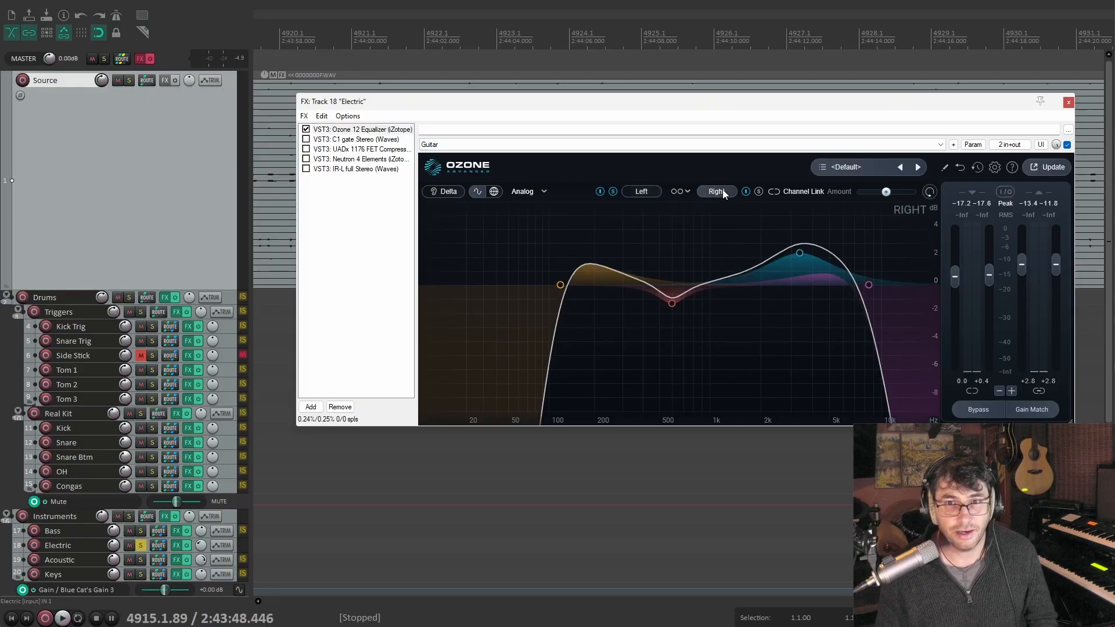
left_click(642, 192)
left_click(719, 192)
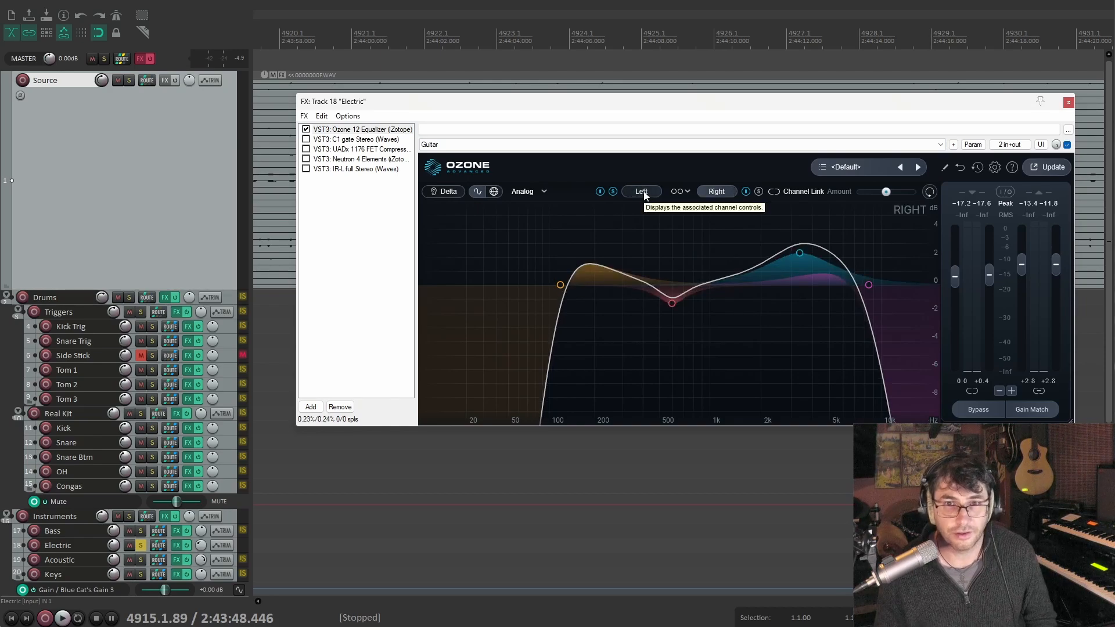
left_click(644, 194)
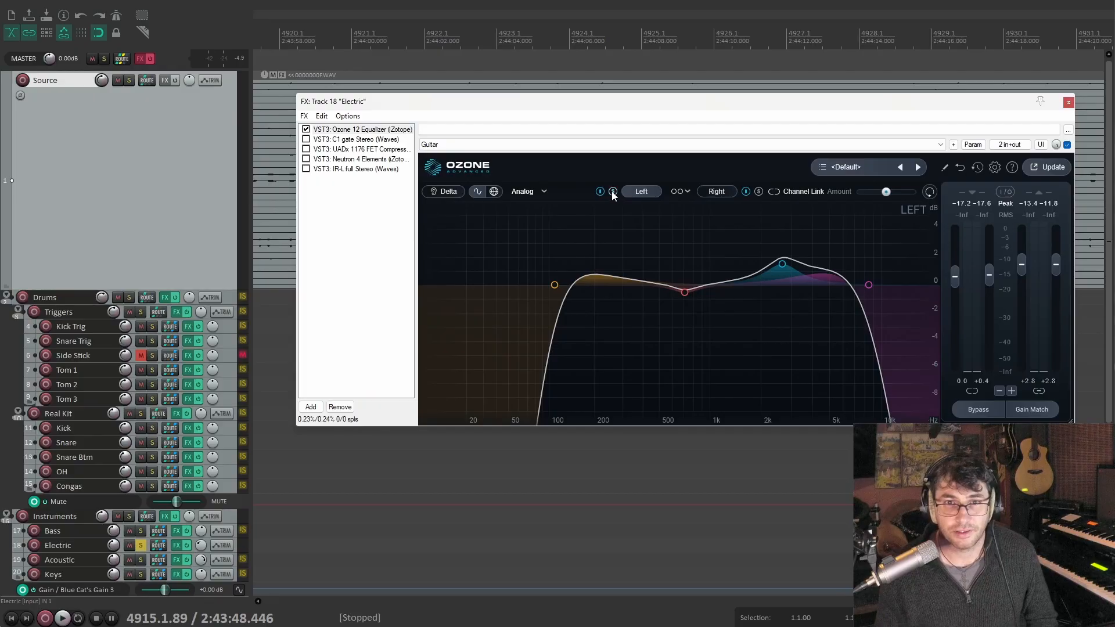
Play the soloed electric guitars and compare the Right and Left channels in Ozone 12 Equalizer
key("space")
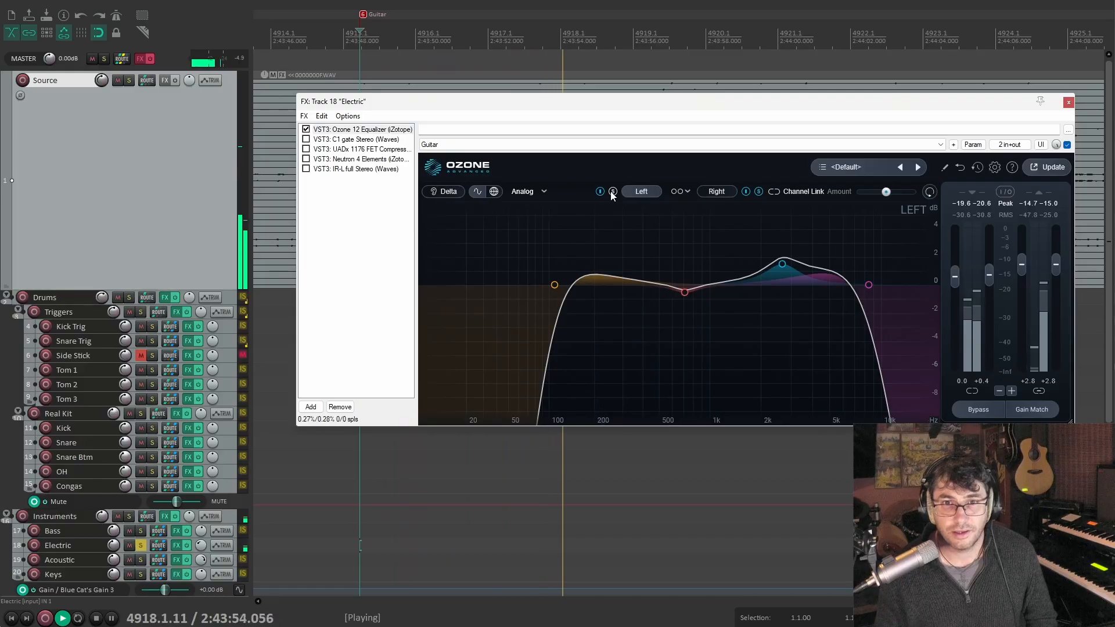
left_click(716, 192)
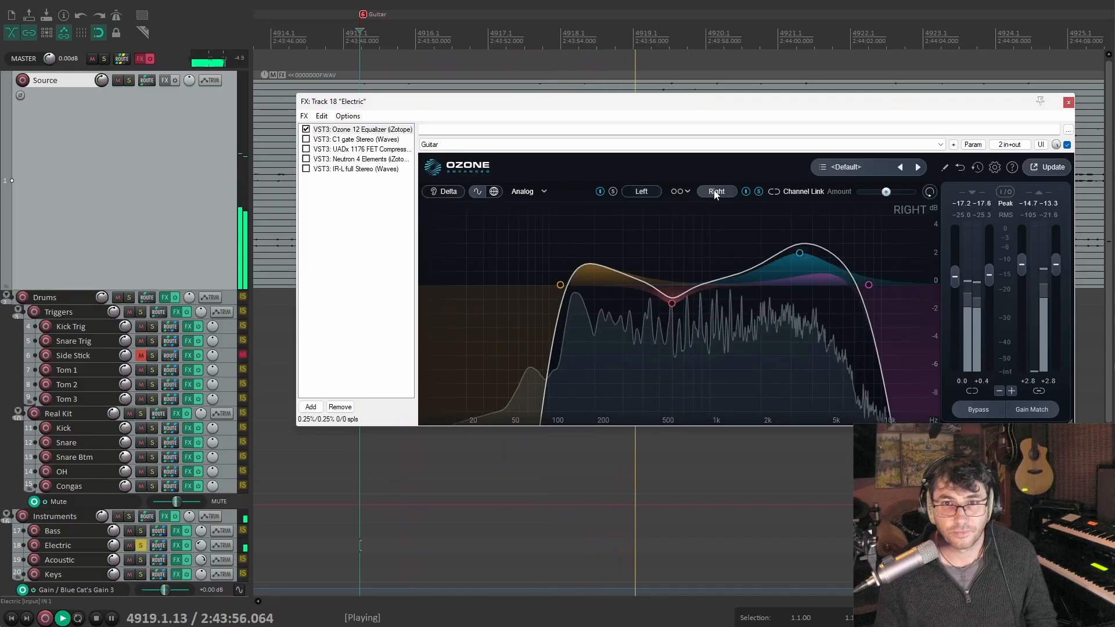
left_click(640, 192)
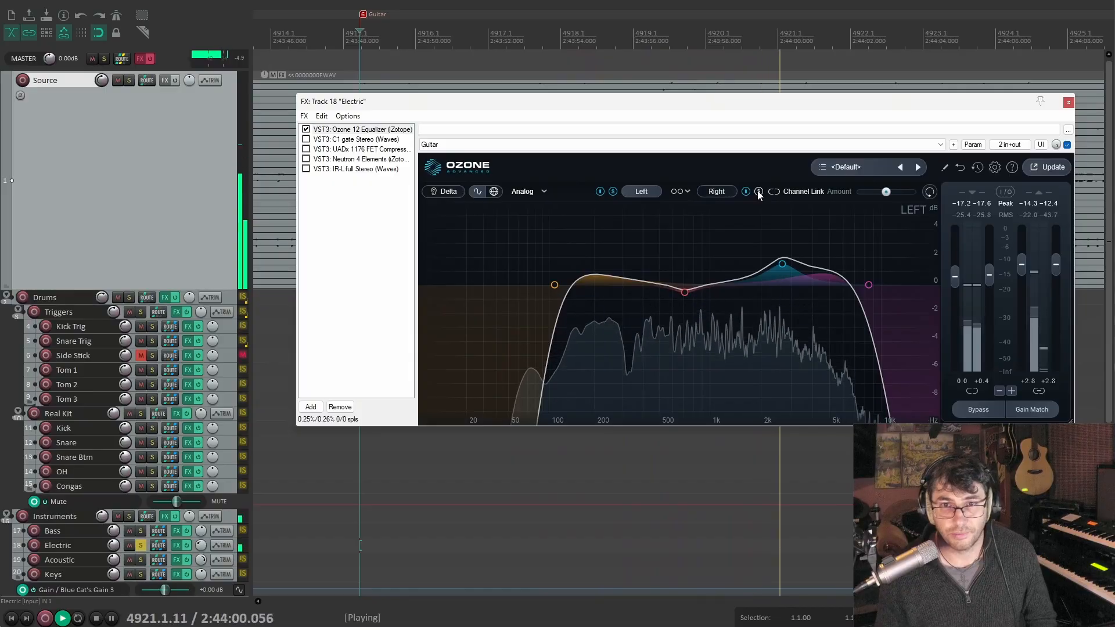
key("space")
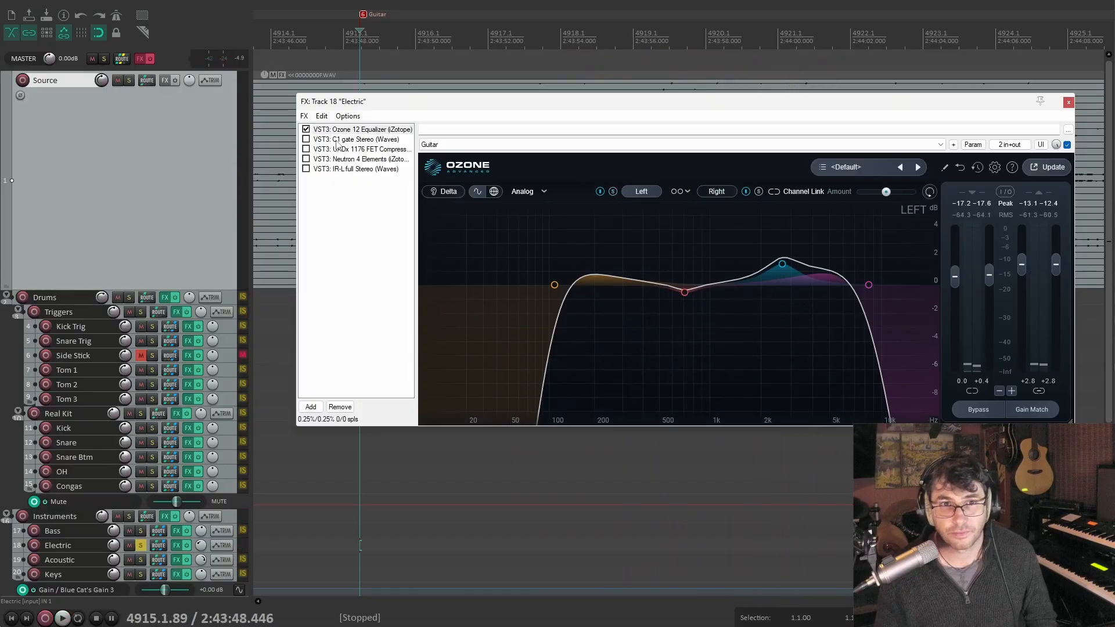
Enable the C1 gate on the Electric track, audition it in playback, and bring in the UADx 1176 FET compressor
left_click(317, 140)
left_click(306, 140)
key("space")
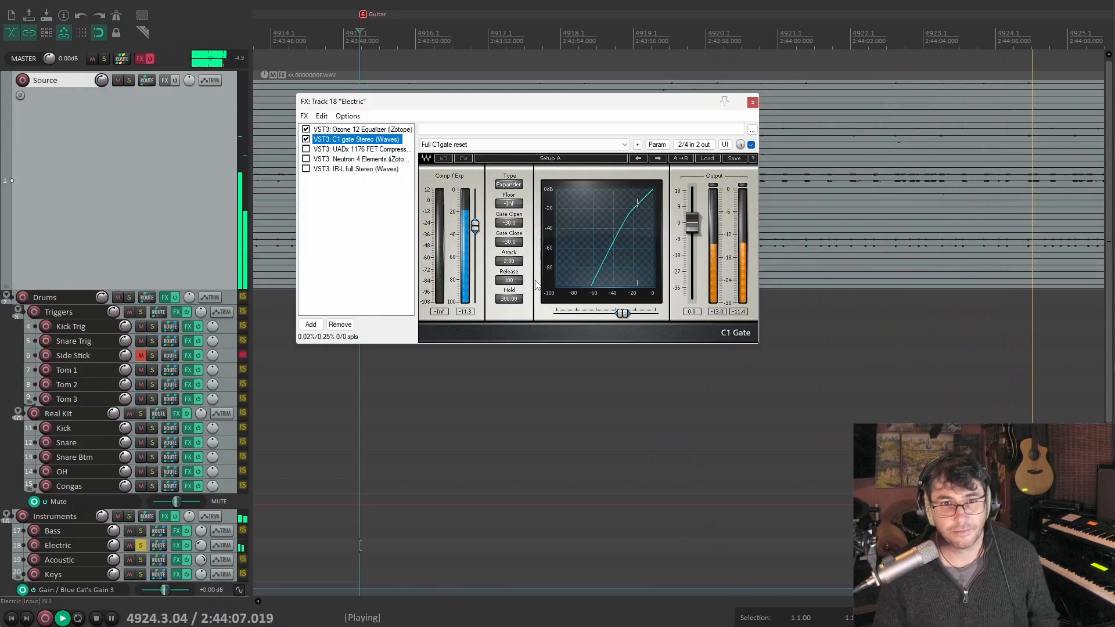
left_click(348, 149)
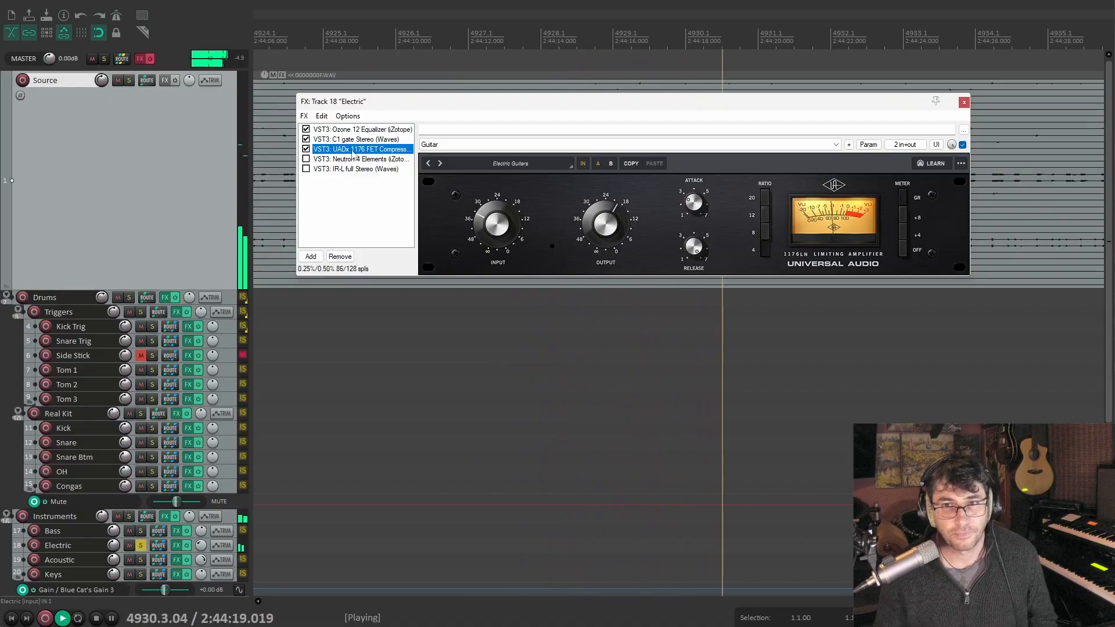
Open Neutron 4 Elements in the Electric FX chain, move the window clear of the webcam area, and enable the plugin
left_click(334, 160)
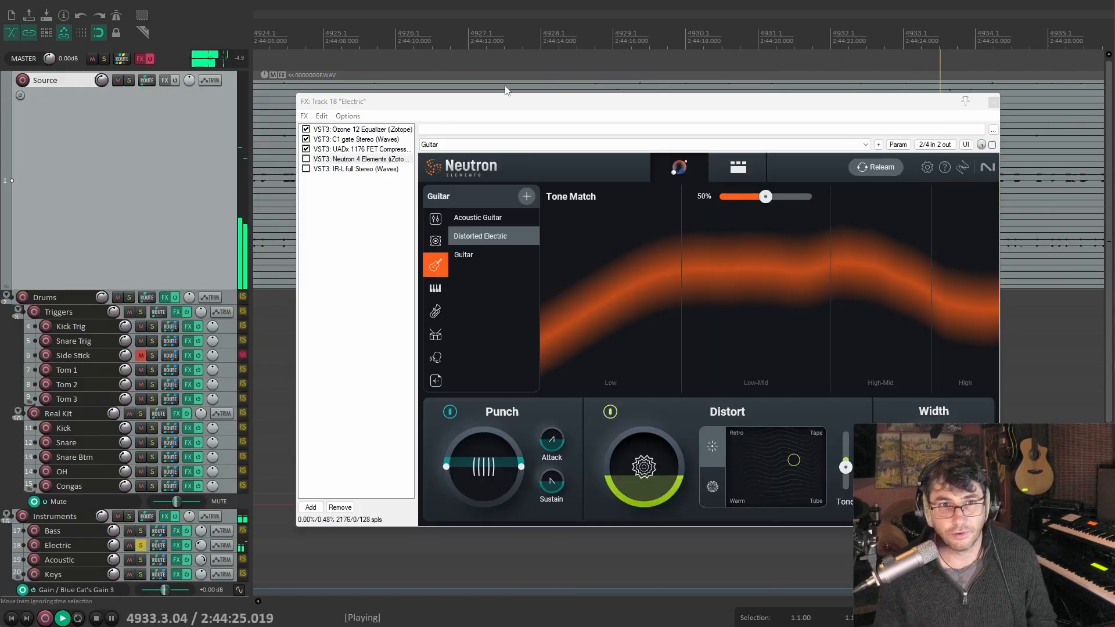
left_click_drag(491, 103, 352, 89)
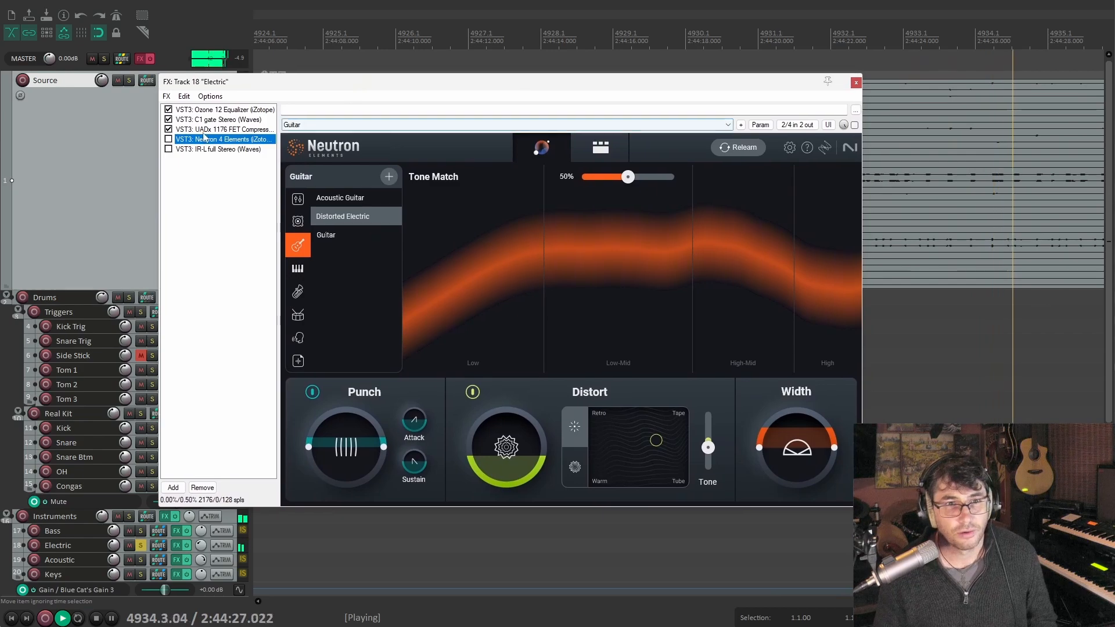
left_click(168, 139)
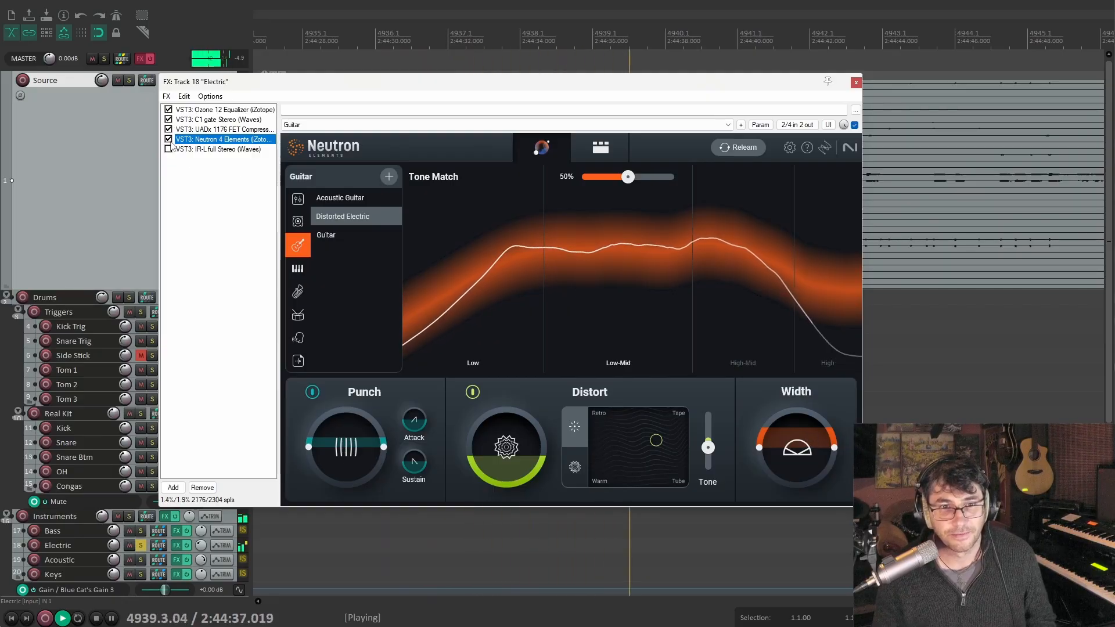
Point out Neutron's Punch control and audition its Width setting narrowed and widened again during guitar playback
mouse_move(350, 443)
left_mouse_down()
mouse_move(346, 373)
mouse_move(359, 510)
mouse_move(352, 445)
left_mouse_up()
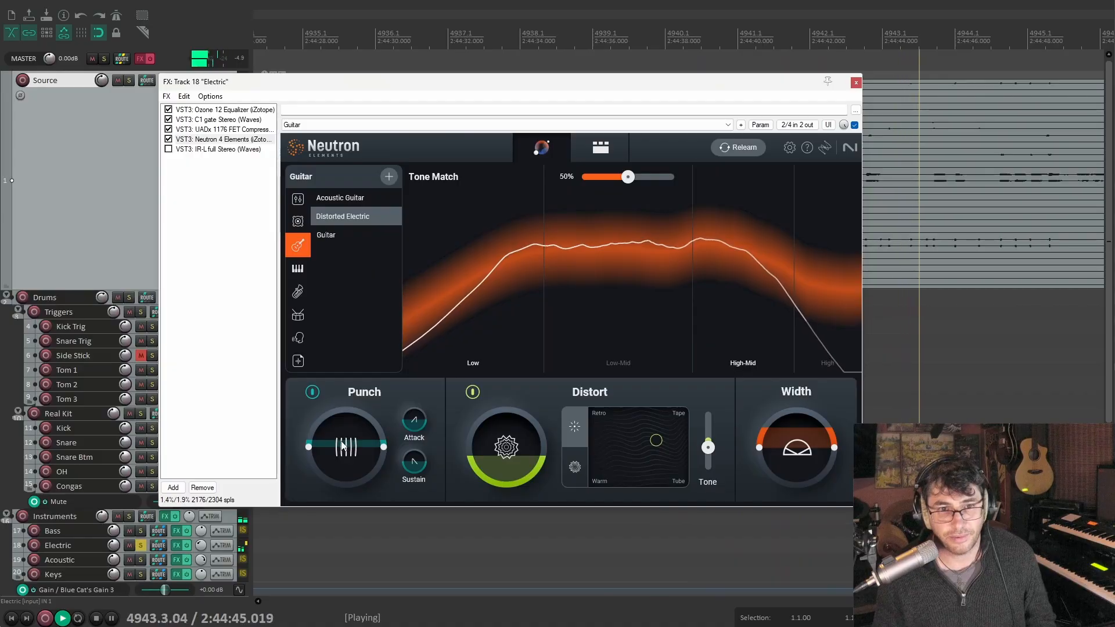
key("space")
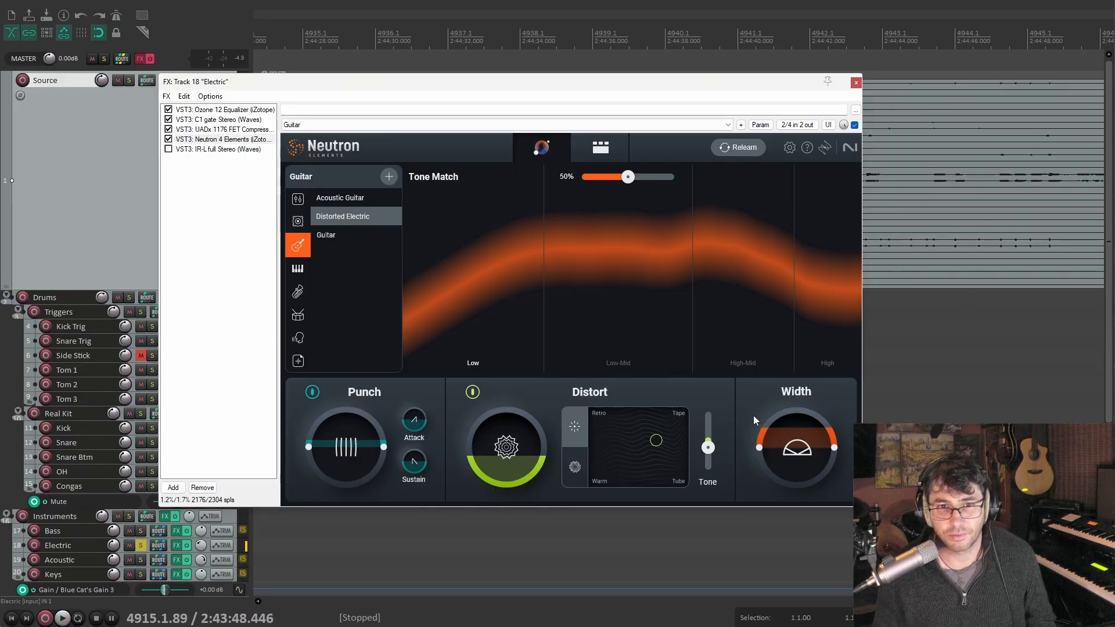
key("space")
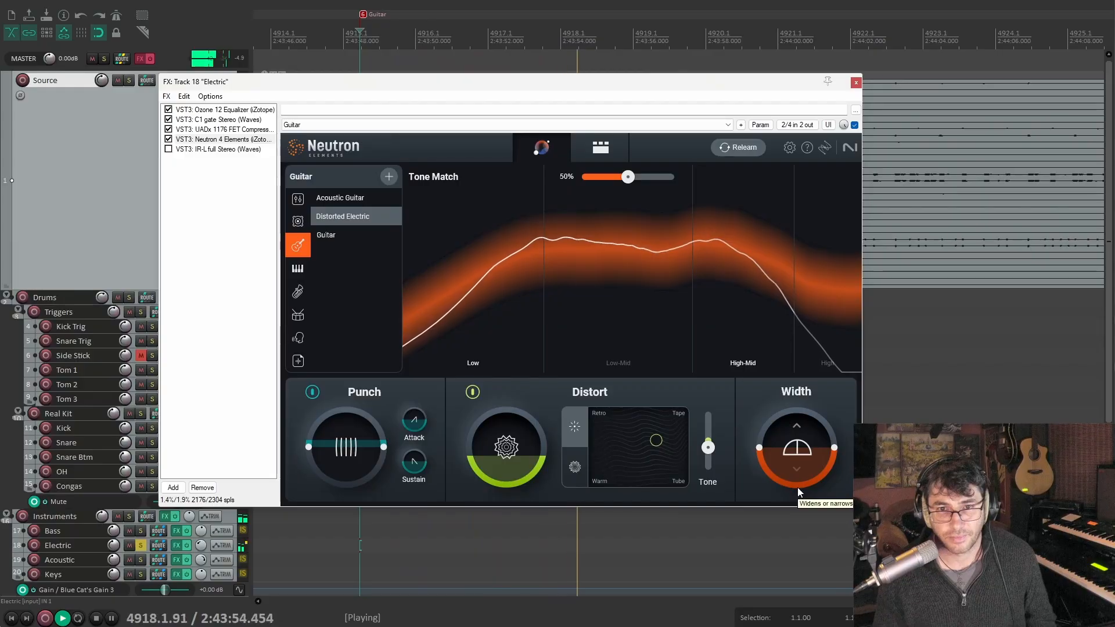
left_click_drag(798, 491, 800, 394)
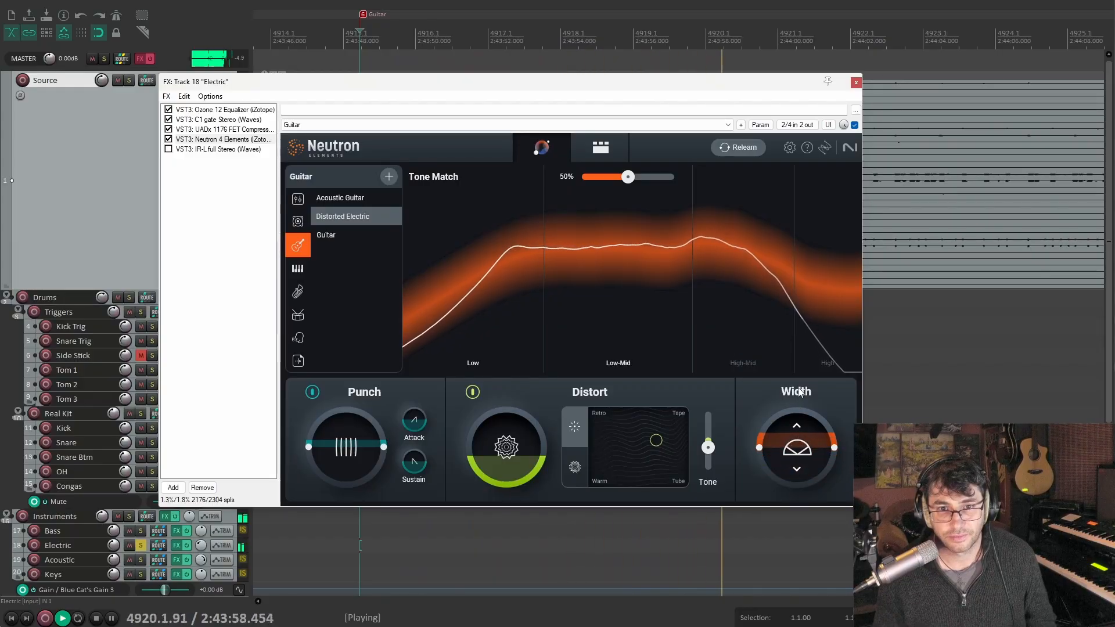
key("space")
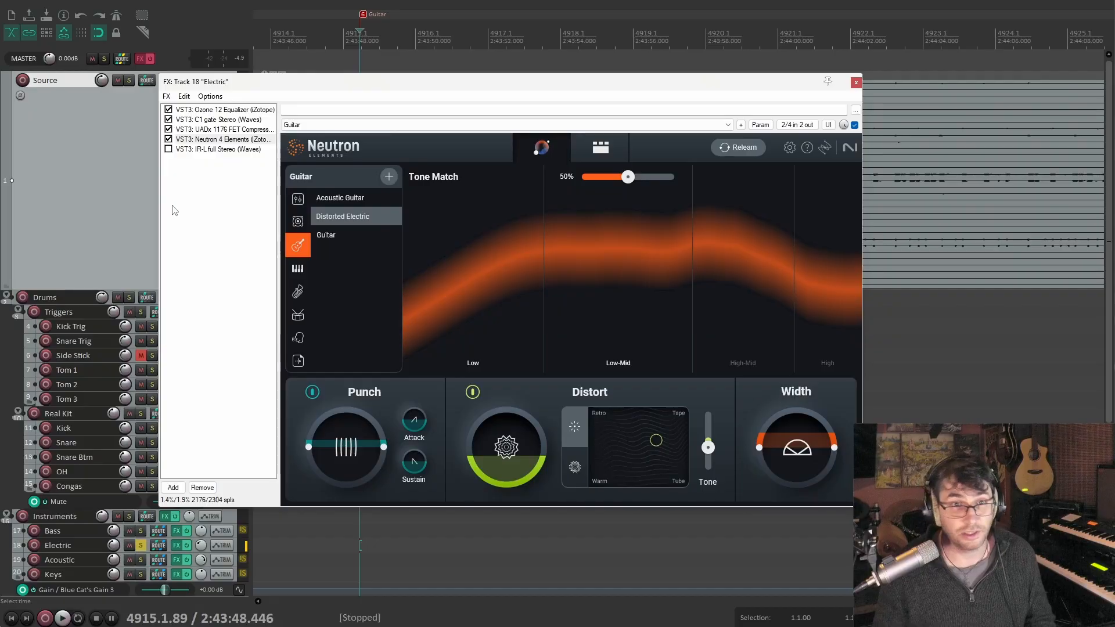
Audition the guitars with Neutron's Tone Match at 0%, and raise it to 48%
left_click(191, 206)
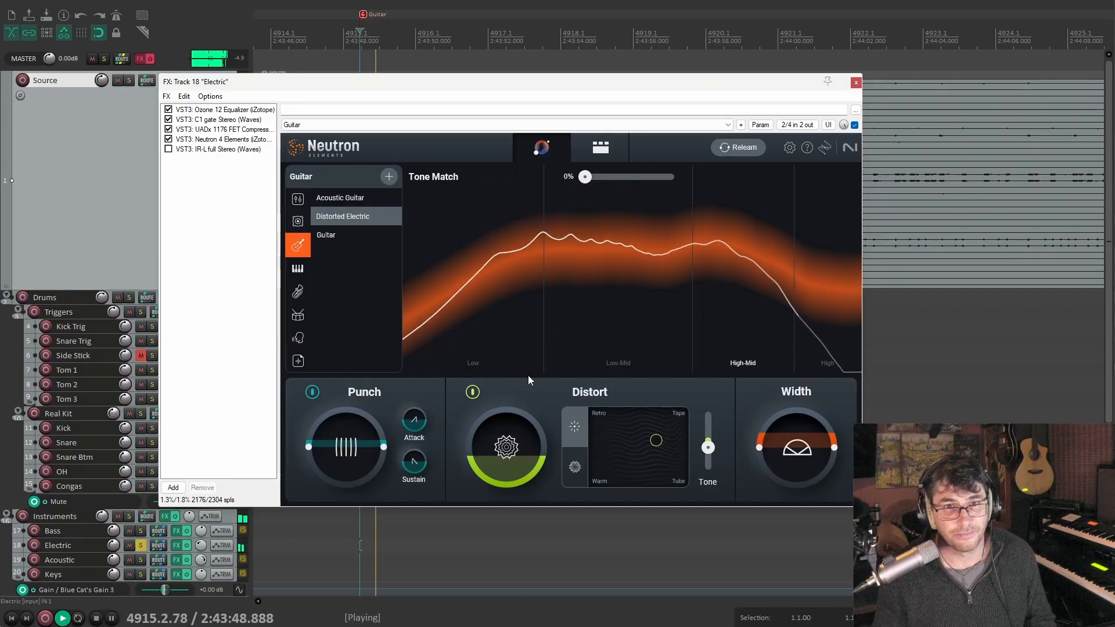
left_click(225, 111)
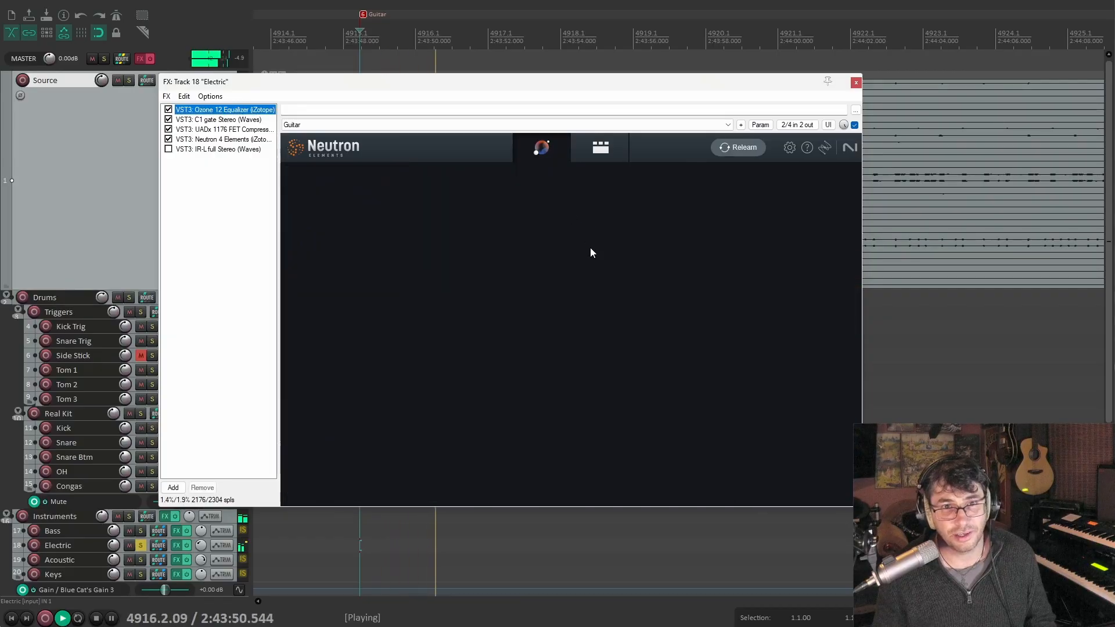
left_click(217, 140)
left_click_drag(588, 180, 627, 180)
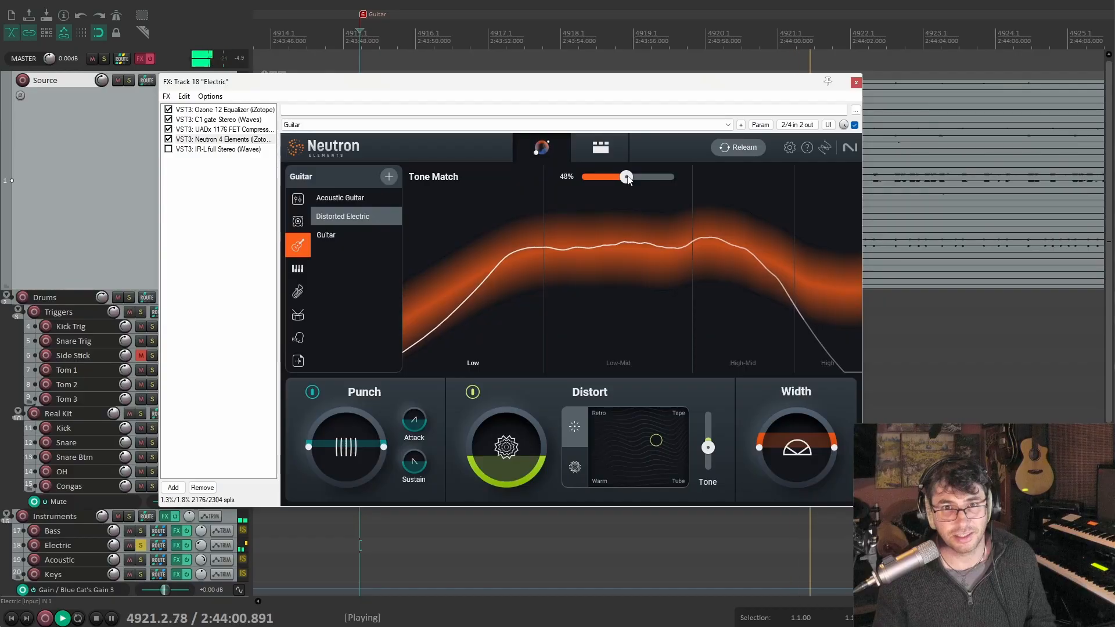
Enable the IR-L full reverb on the Electric track, unsolo the track, and audition it in the full mix before closing its FX window
key("space")
left_click(169, 149)
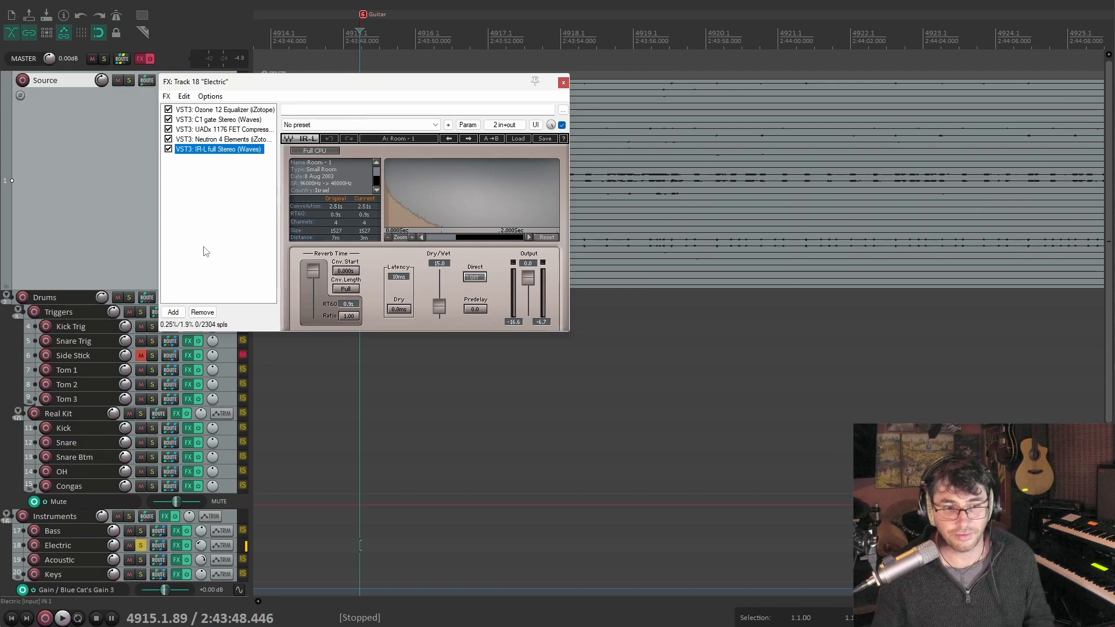
left_click(139, 546)
key("space")
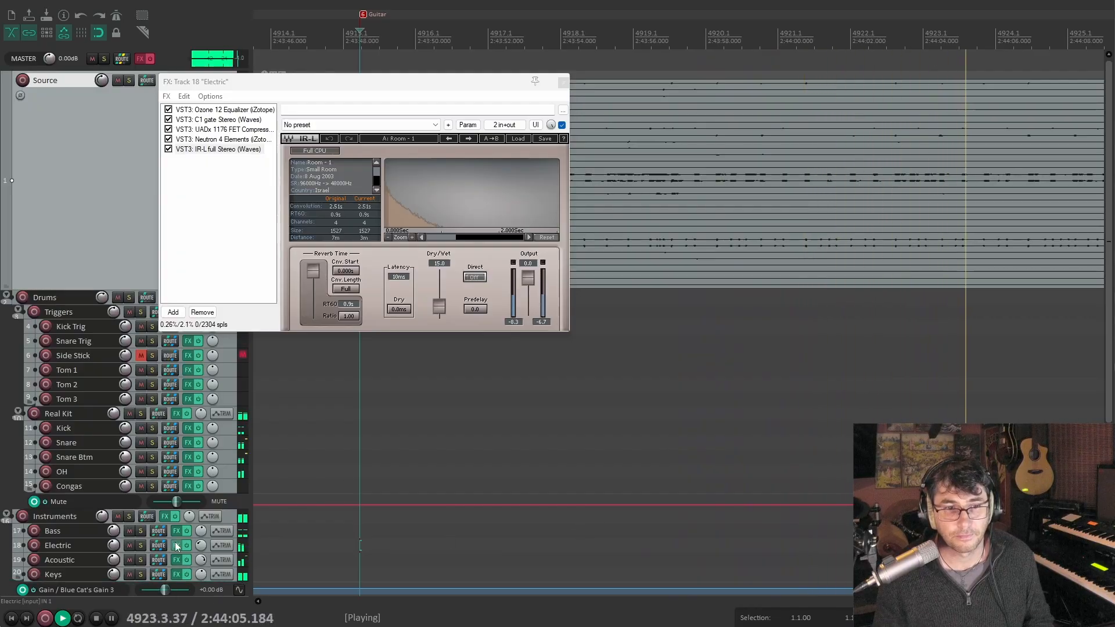
key("space")
left_click(563, 82)
Jump to the Acoustic marker and open the Acoustic track's FX chain
scroll(640, 318, "down", 10)
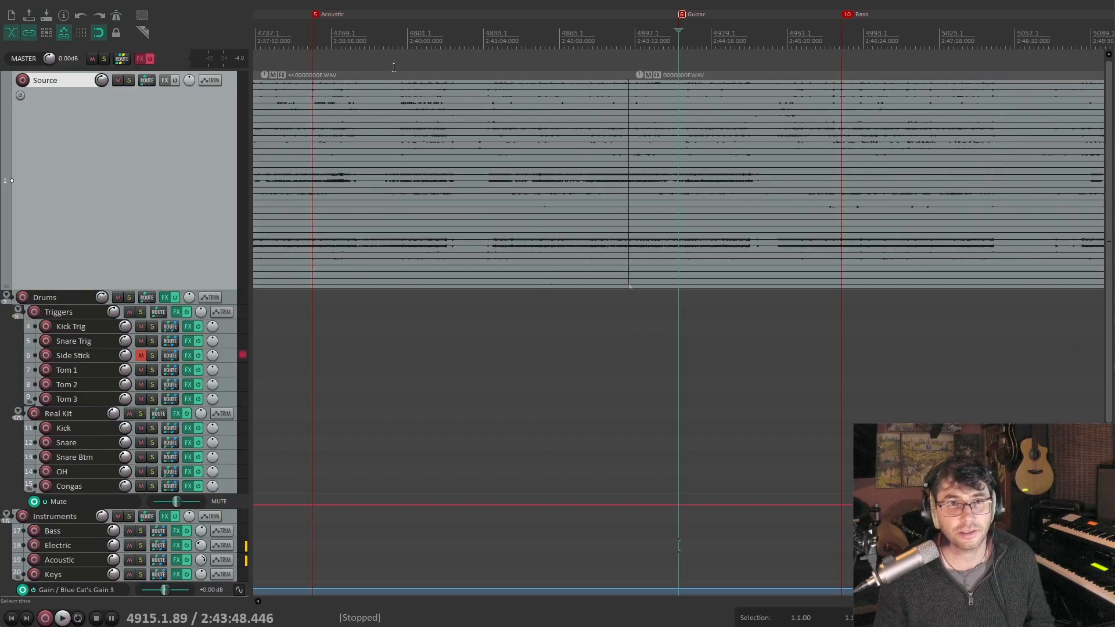
left_click(313, 20)
scroll(274, 527, "up", 6)
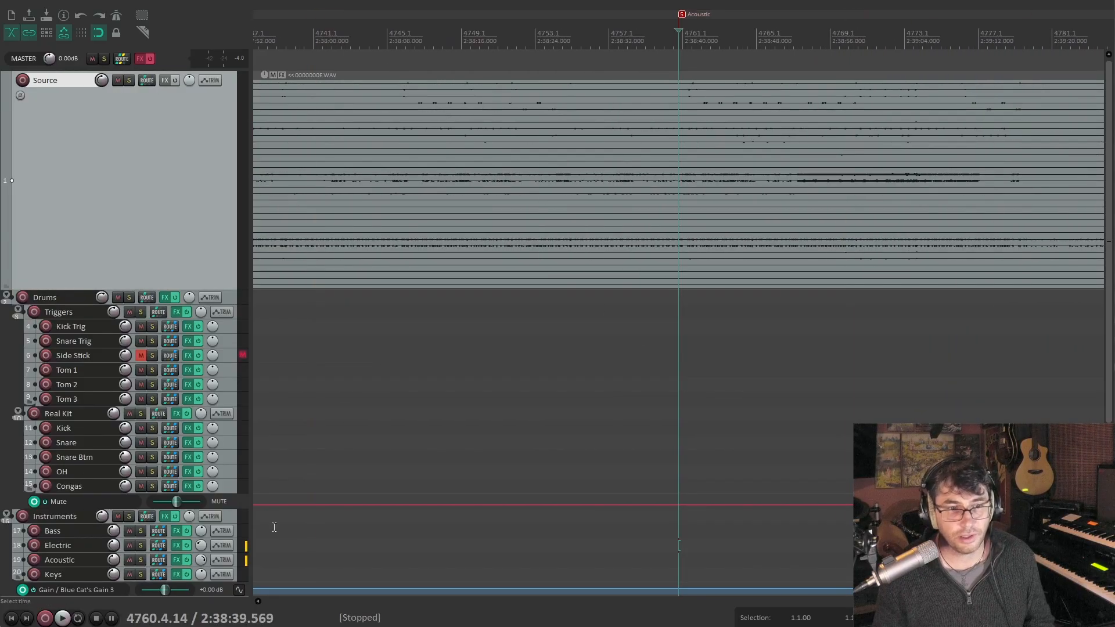
left_click(175, 561)
left_click_drag(491, 114, 532, 78)
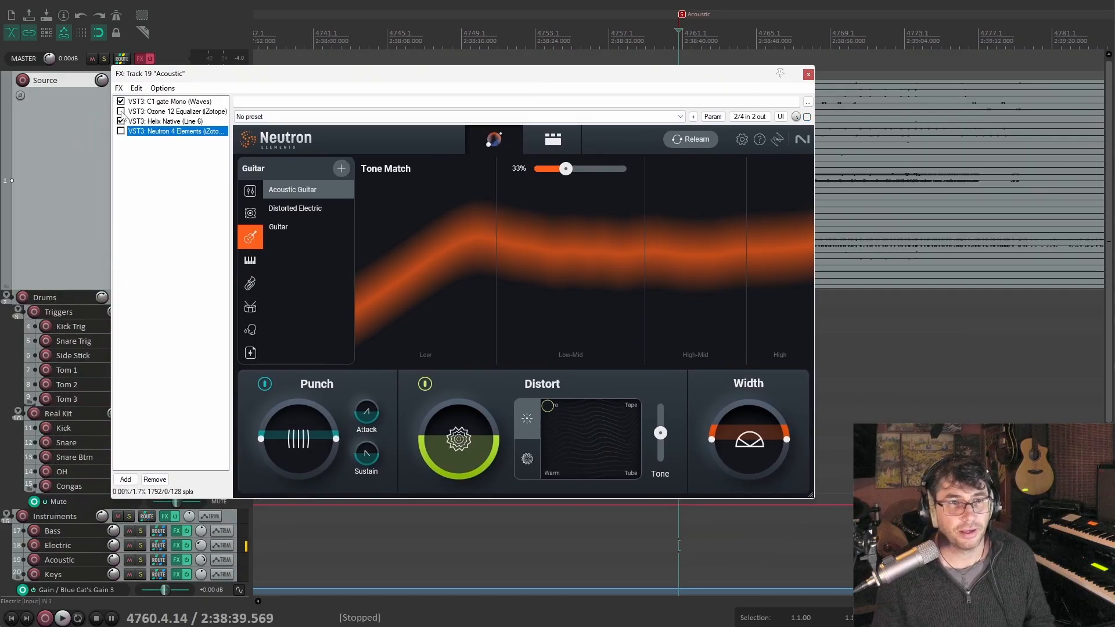
Review the Acoustic track's C1 gate, Ozone 12 Equalizer and Helix Native plugins, and show the IR block's settings in Helix
left_click(145, 102)
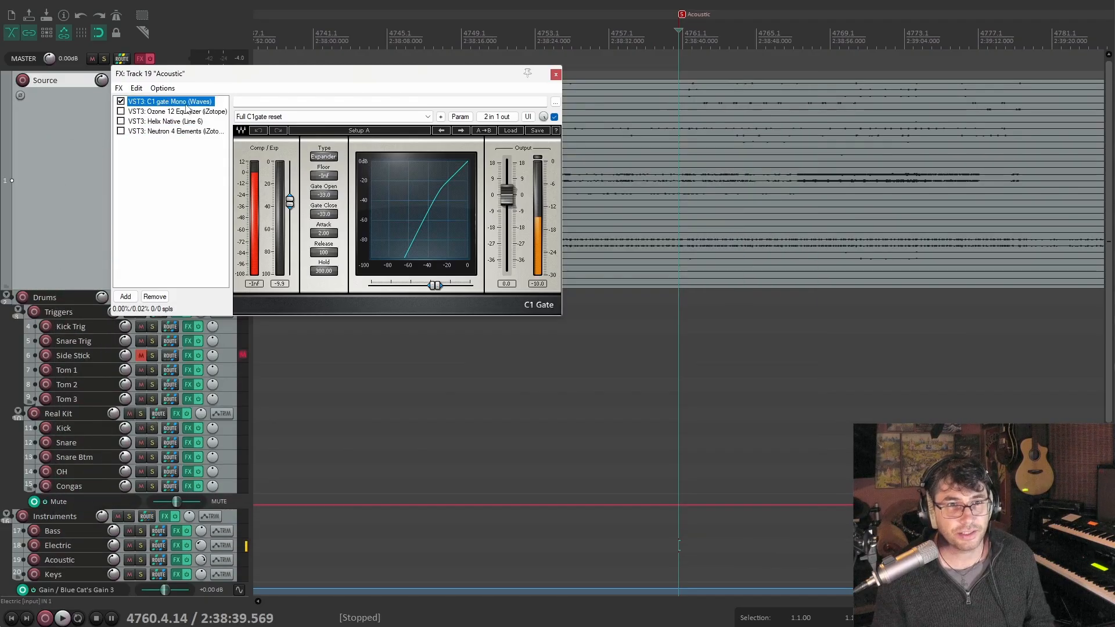
left_click(145, 111)
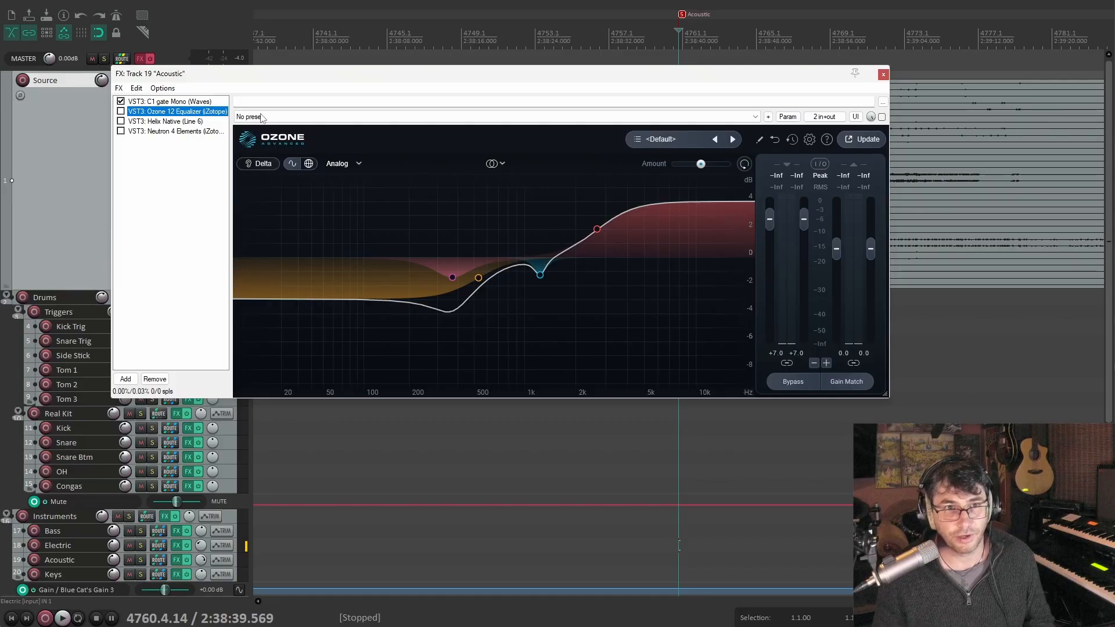
left_click(138, 121)
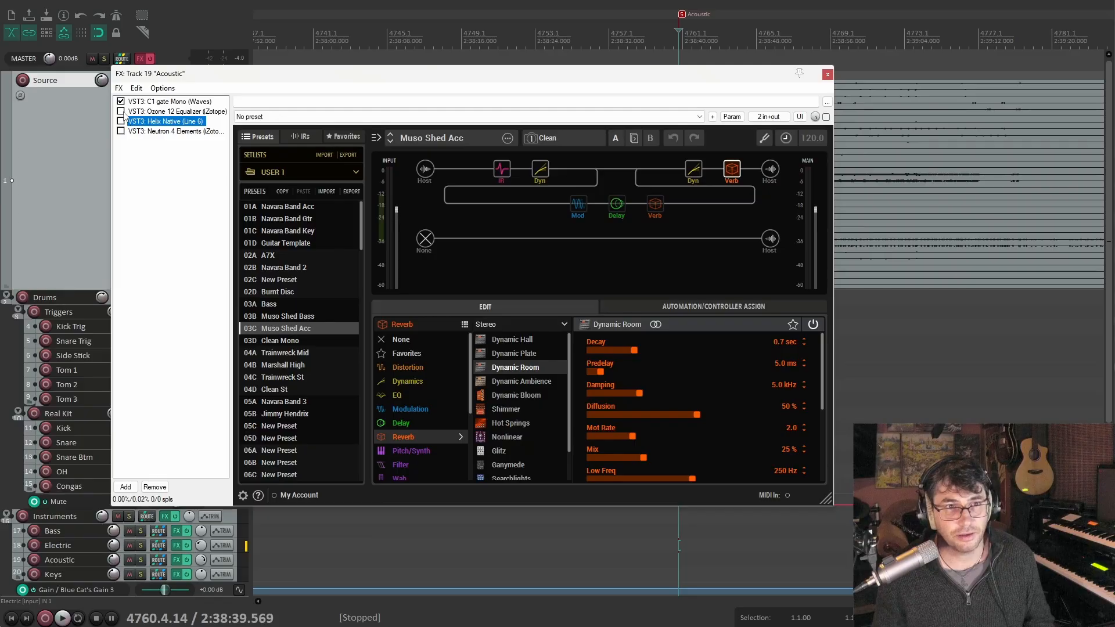
left_click(503, 169)
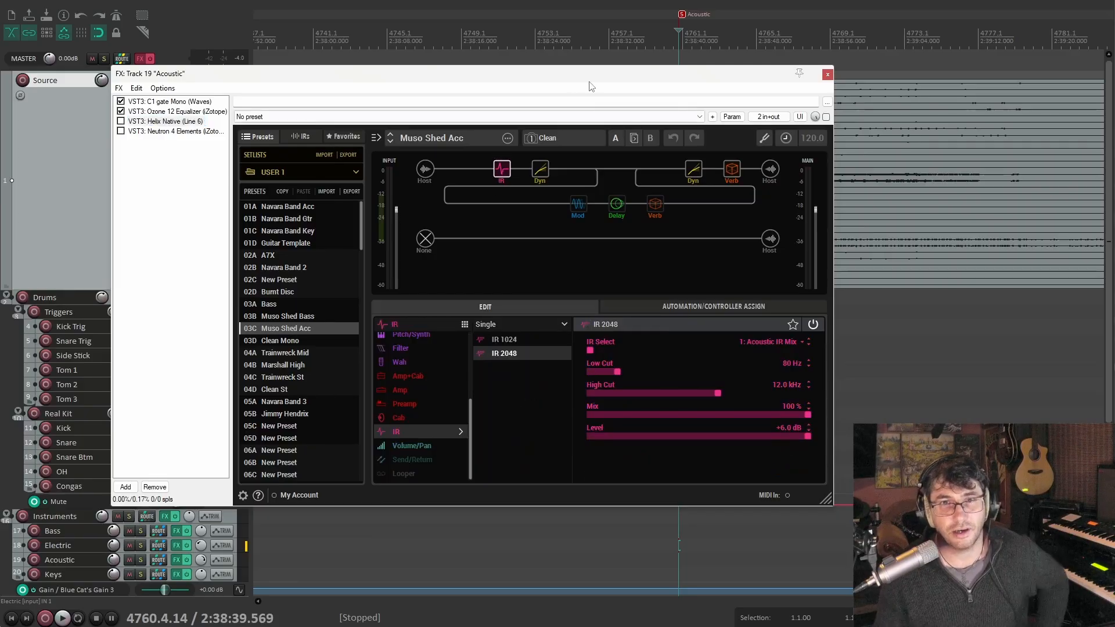
left_click_drag(596, 77, 579, 50)
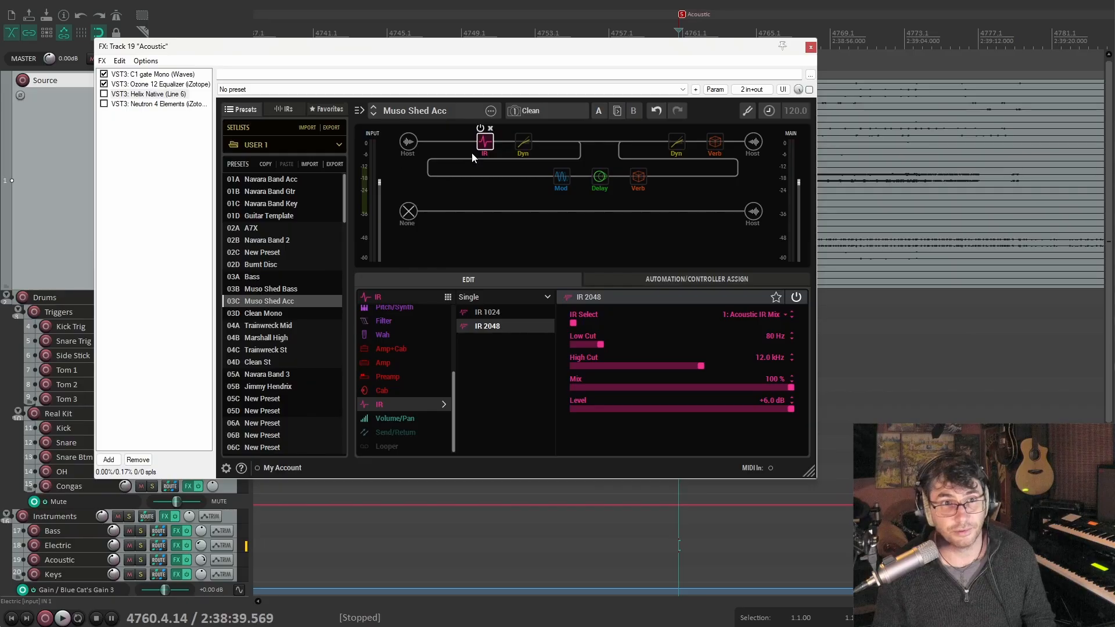
Play the soloed Acoustic track with the Helix IR block and Ozone 12 Equalizer bypassed, and enable Helix Native
left_click(481, 129)
key("space")
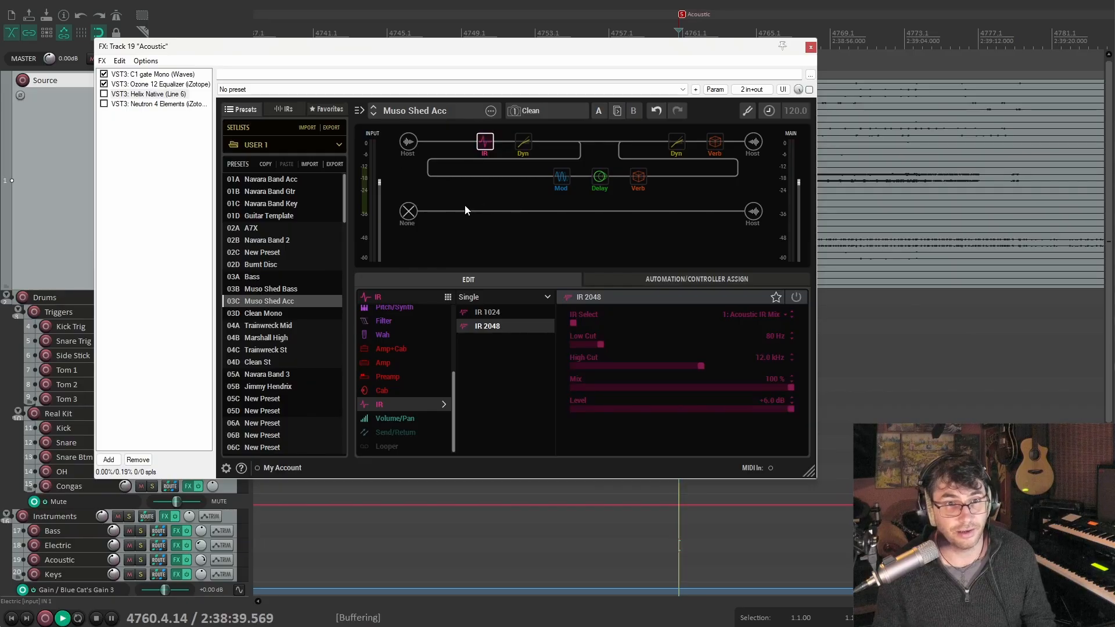
mouse_move(591, 49)
left_mouse_down()
mouse_move(790, 25)
mouse_move(621, 28)
mouse_move(609, 47)
left_mouse_up()
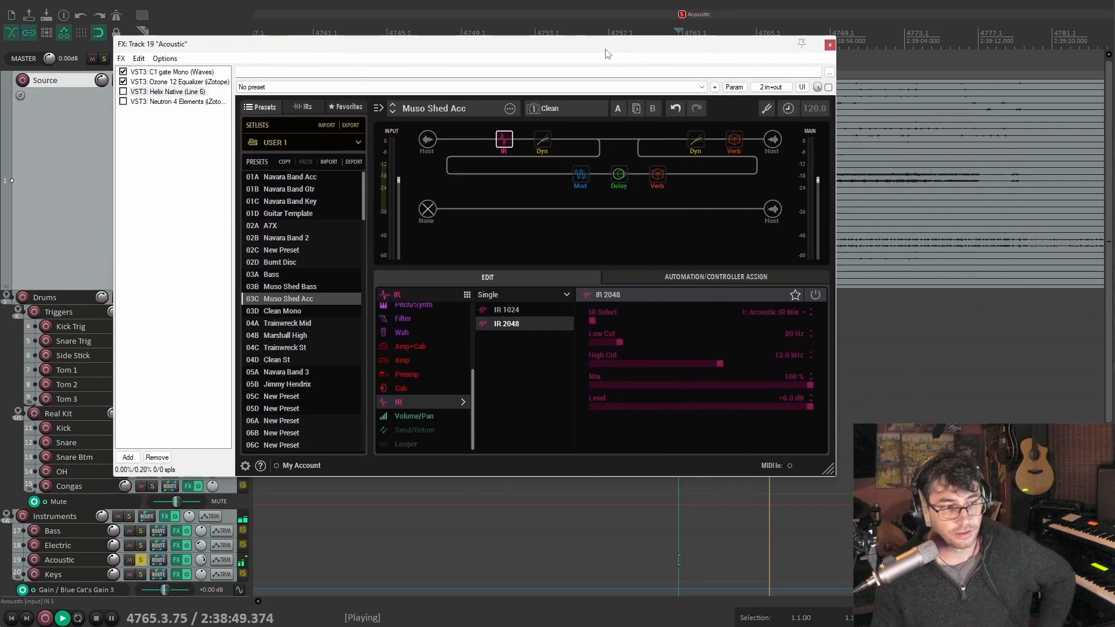
left_click(123, 81)
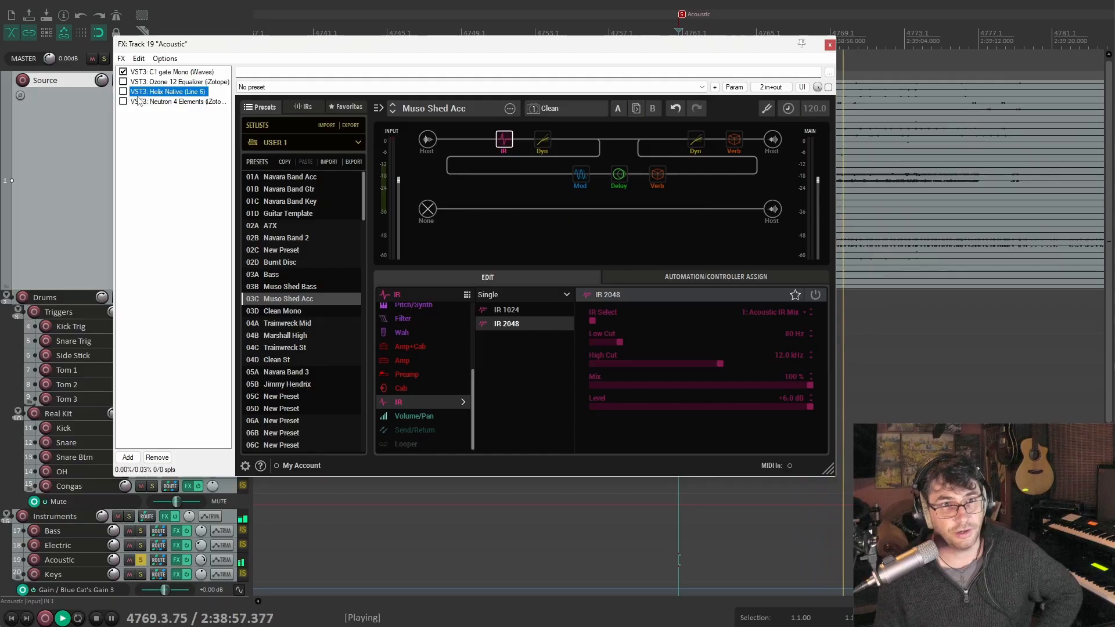
left_click(123, 91)
Compare the acoustic guitar with the Helix IR block on and off while the equalizer is bypassed
mouse_move(512, 144)
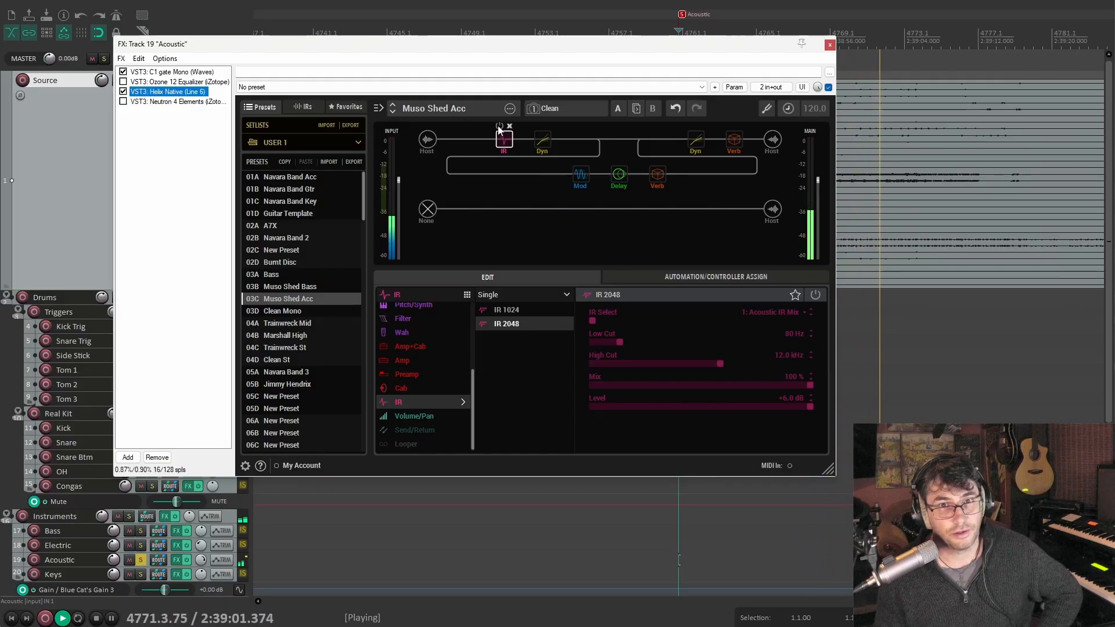
left_click(499, 128)
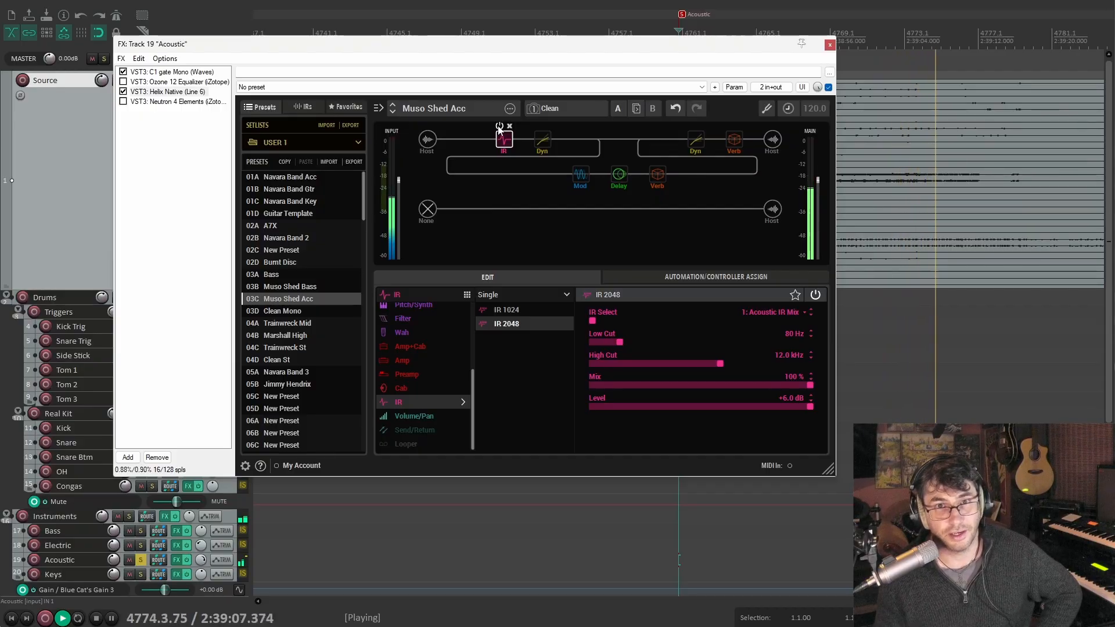
left_click(499, 127)
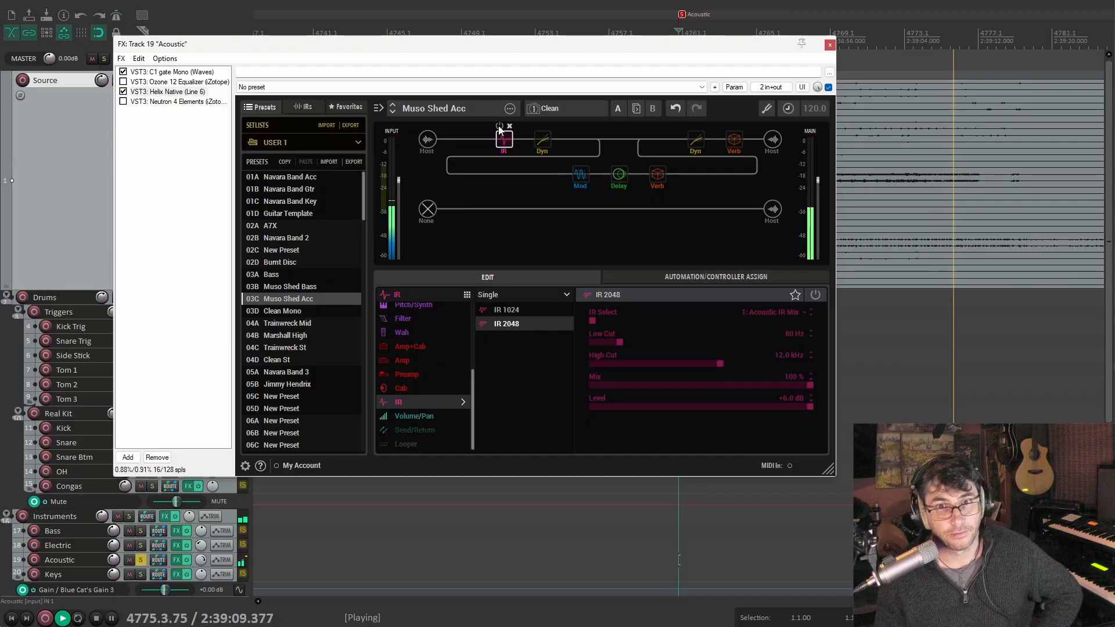
left_click(499, 127)
Re-enable the Ozone 12 Equalizer and compare the Helix IR block off and on again from the Acoustic marker, leaving it on
left_click(123, 82)
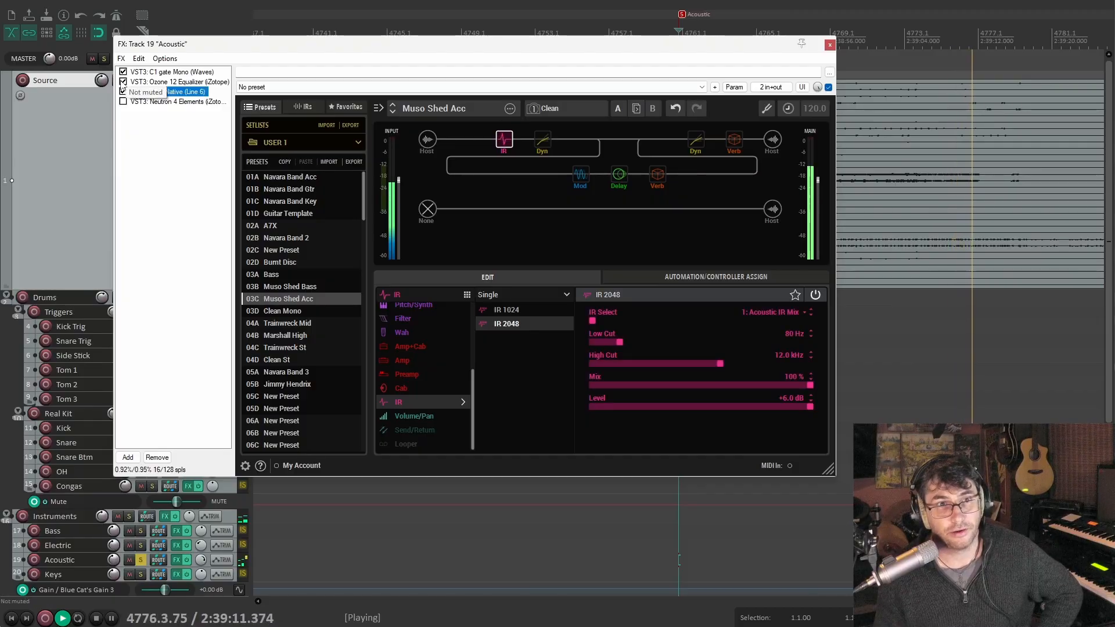
left_click(169, 91)
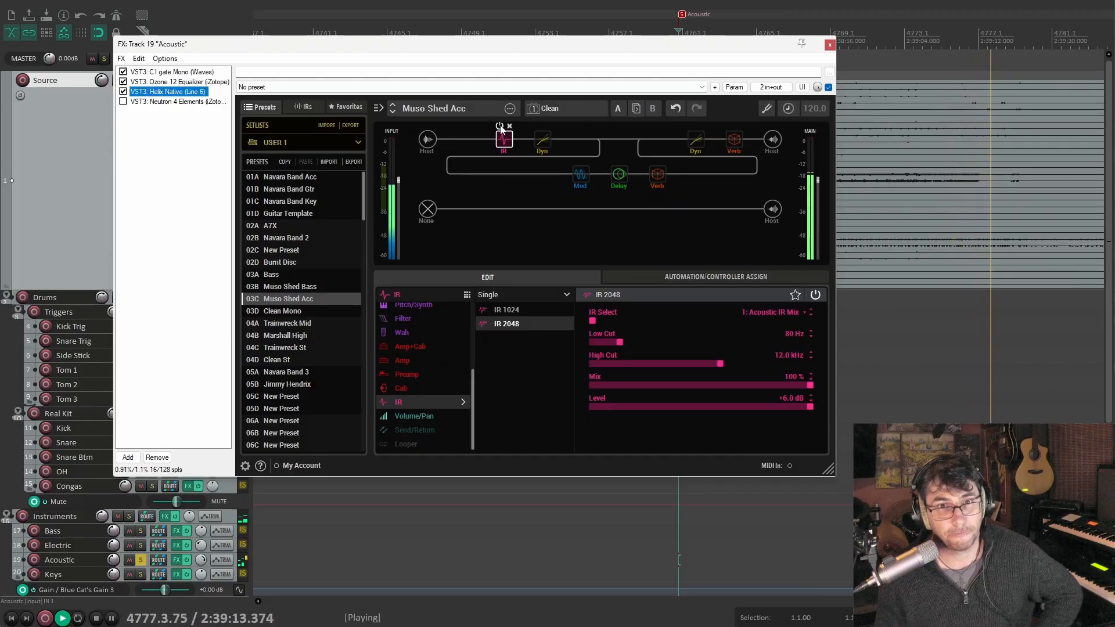
left_click(500, 127)
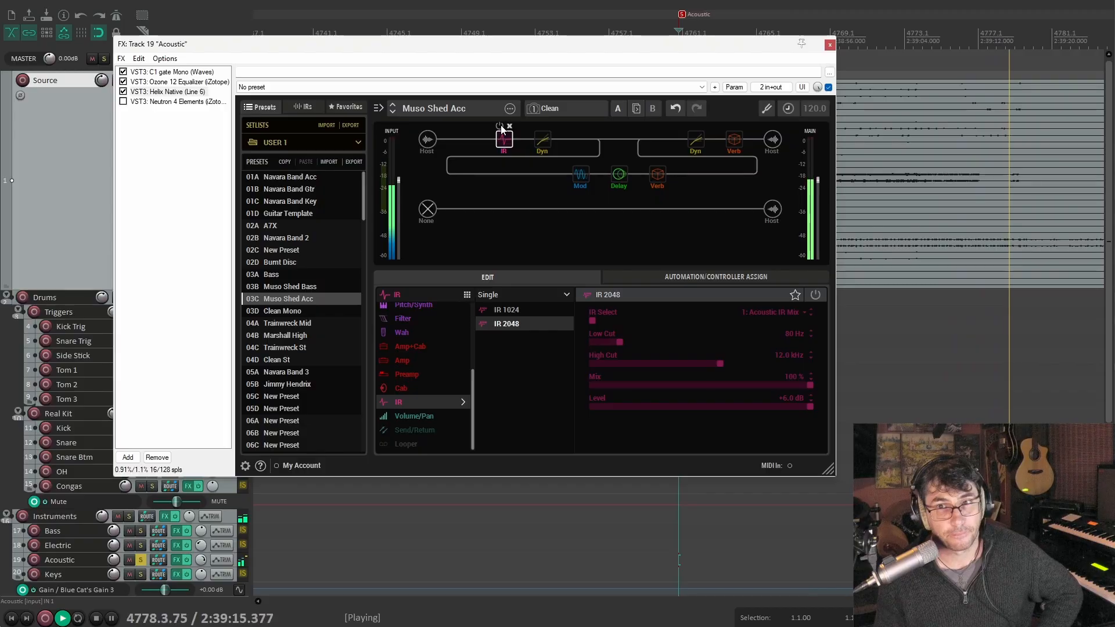
key("space")
key("space")
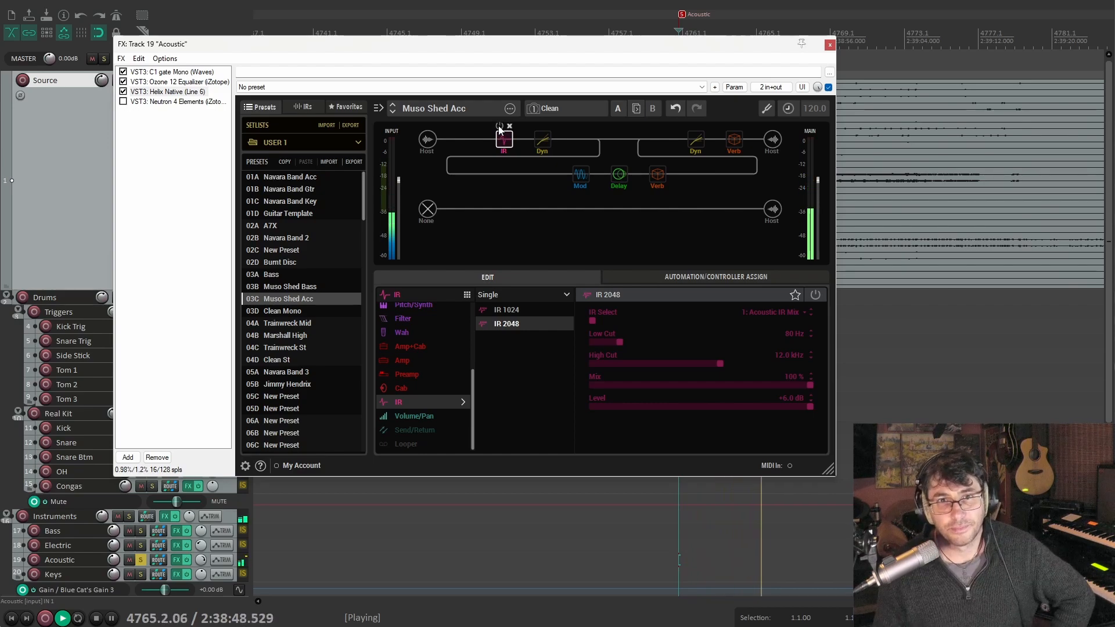
left_click(499, 128)
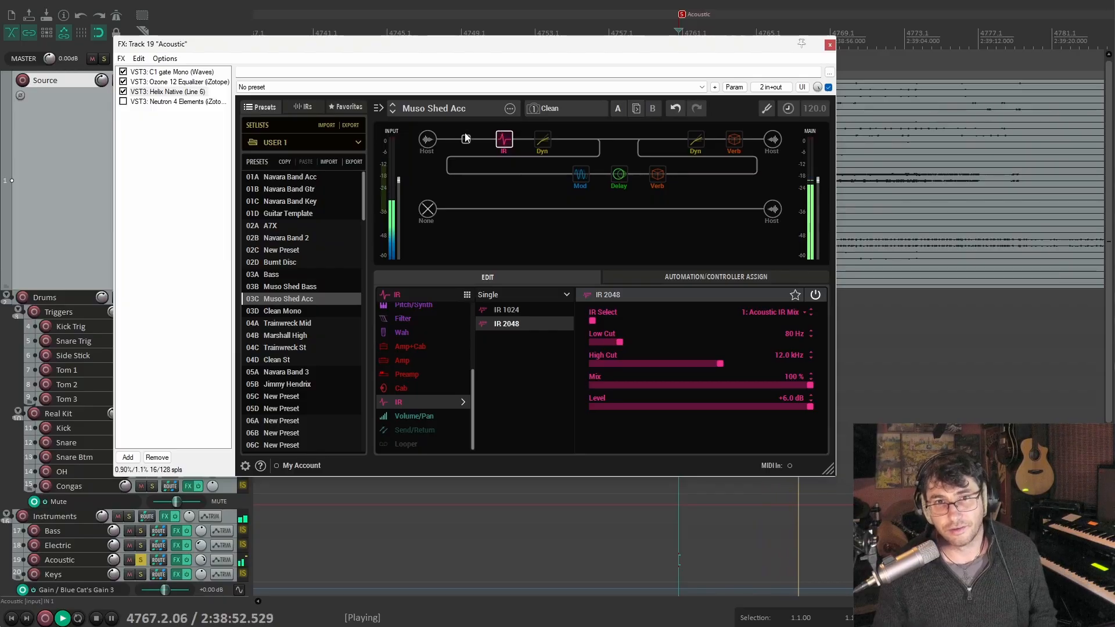
mouse_move(501, 131)
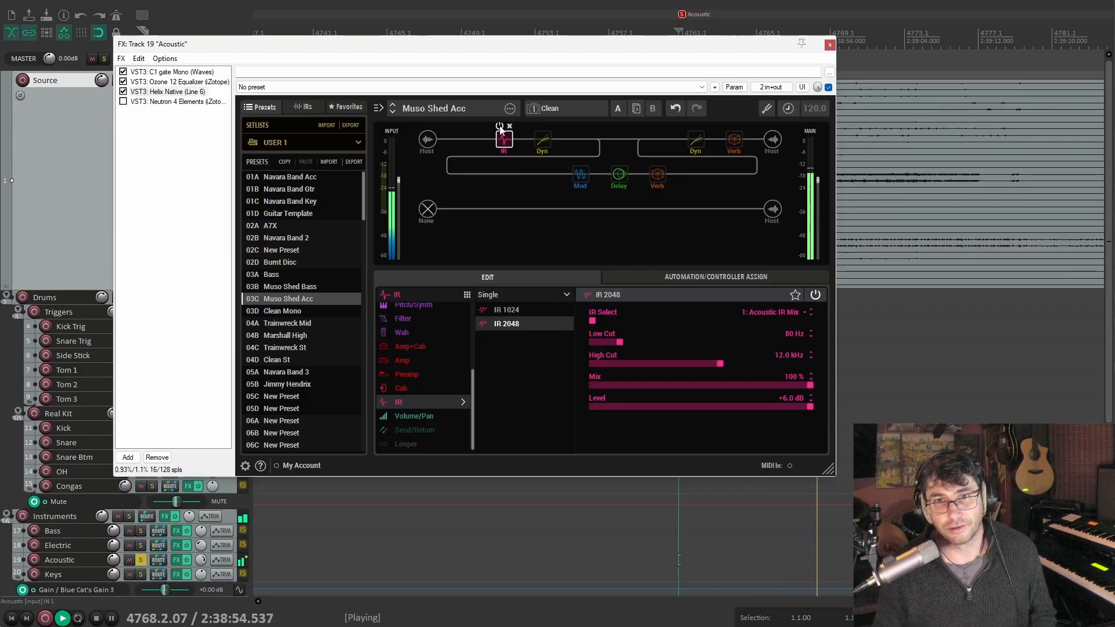
left_click(500, 127)
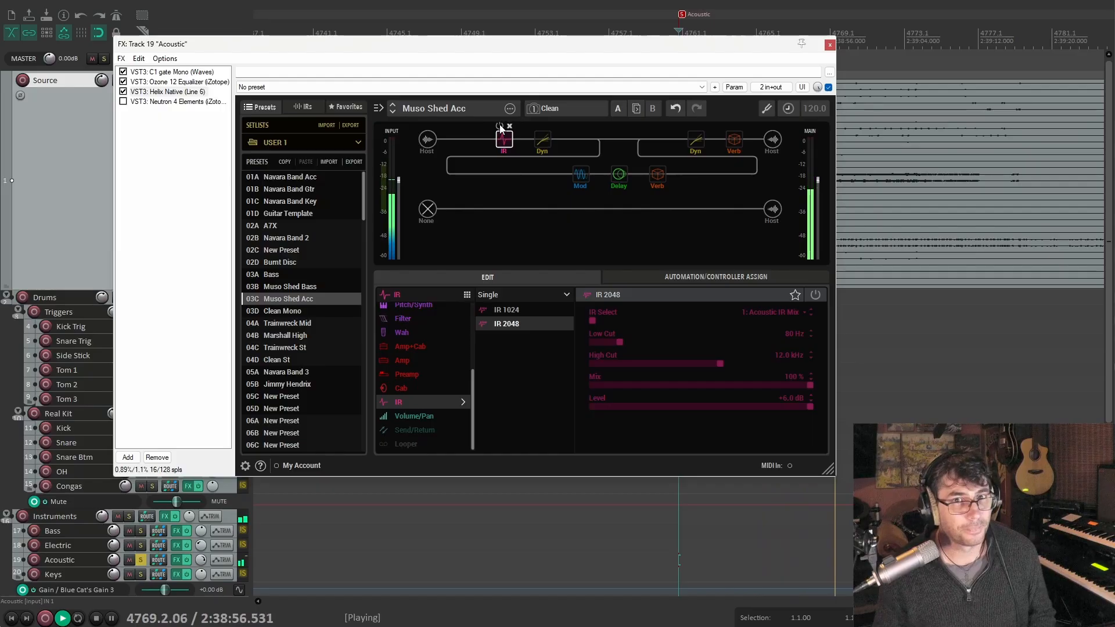
left_click(500, 127)
Show the 3-Band Comp, LA Studio Comp and Dynamic Room reverb blocks in the Muso Shed Acc preset during playback
mouse_move(555, 128)
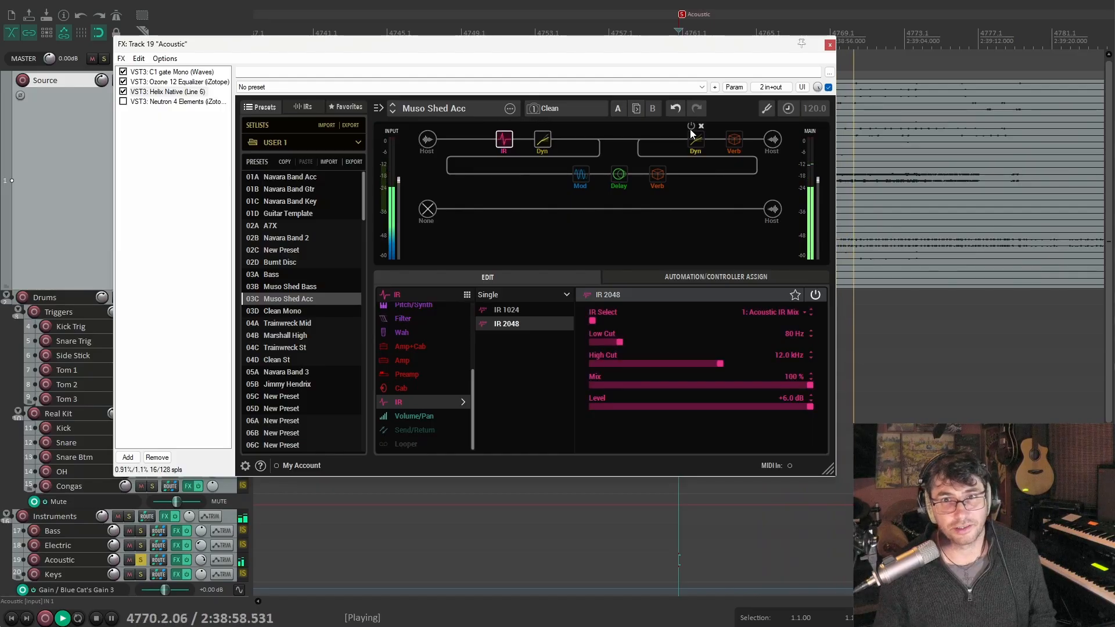
left_click(542, 139)
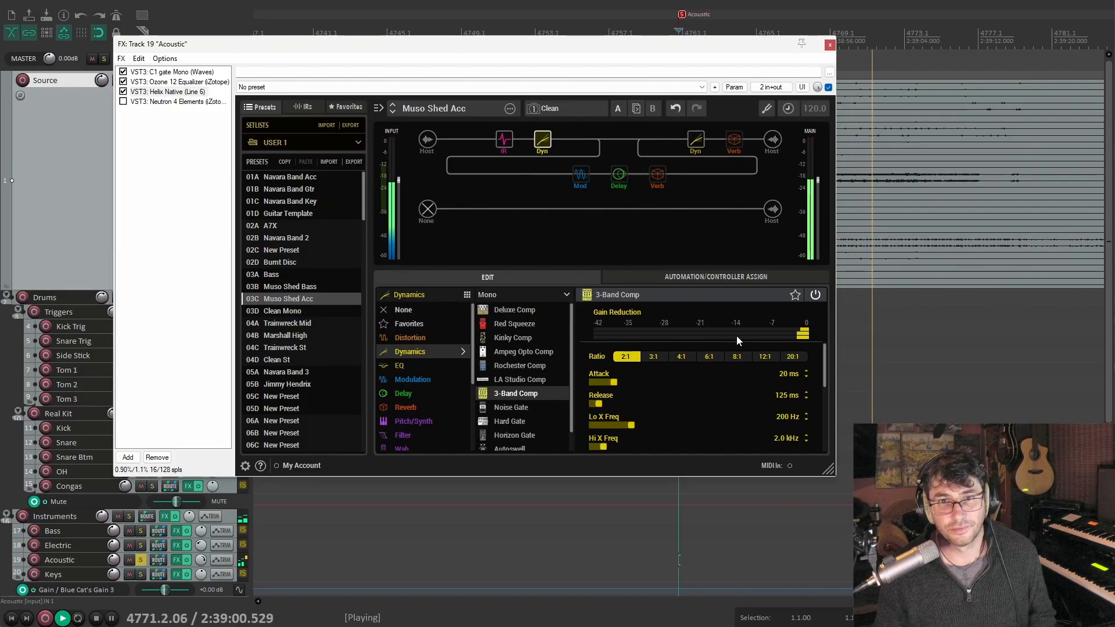
left_click(695, 140)
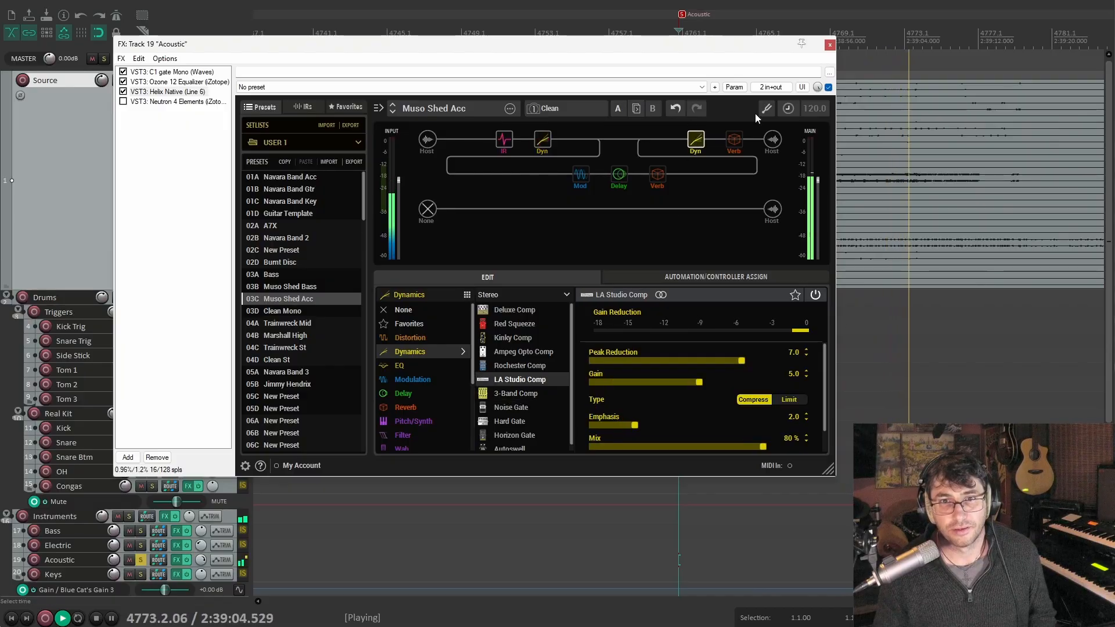
left_click(733, 139)
left_click(730, 126)
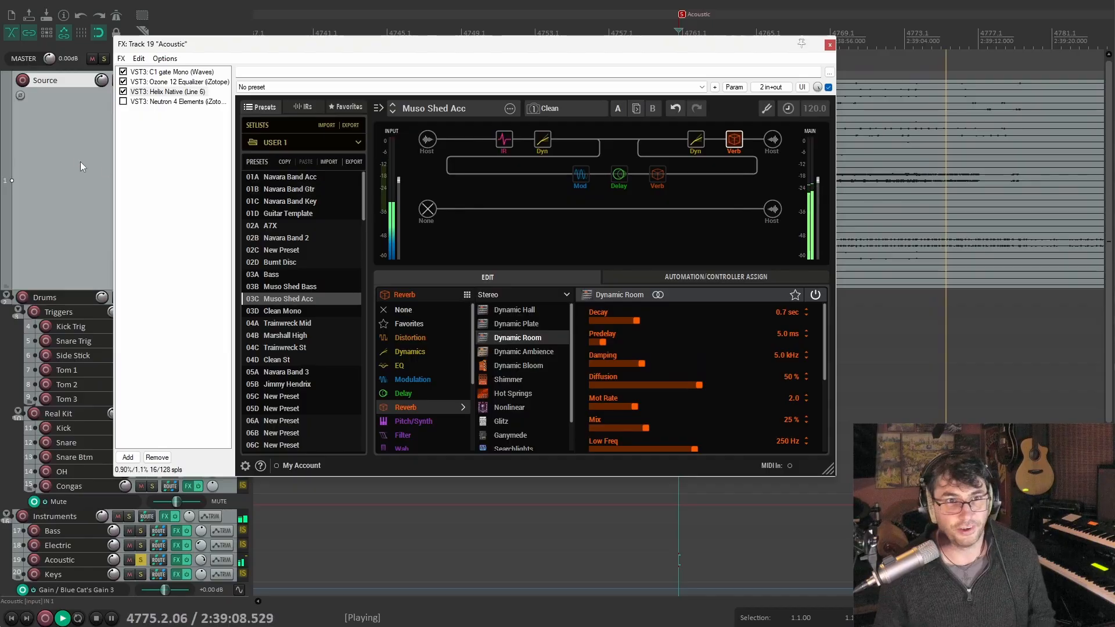
Enable Neutron 4 Elements on the Acoustic track, audition it, stop playback and close the FX window
left_click(158, 103)
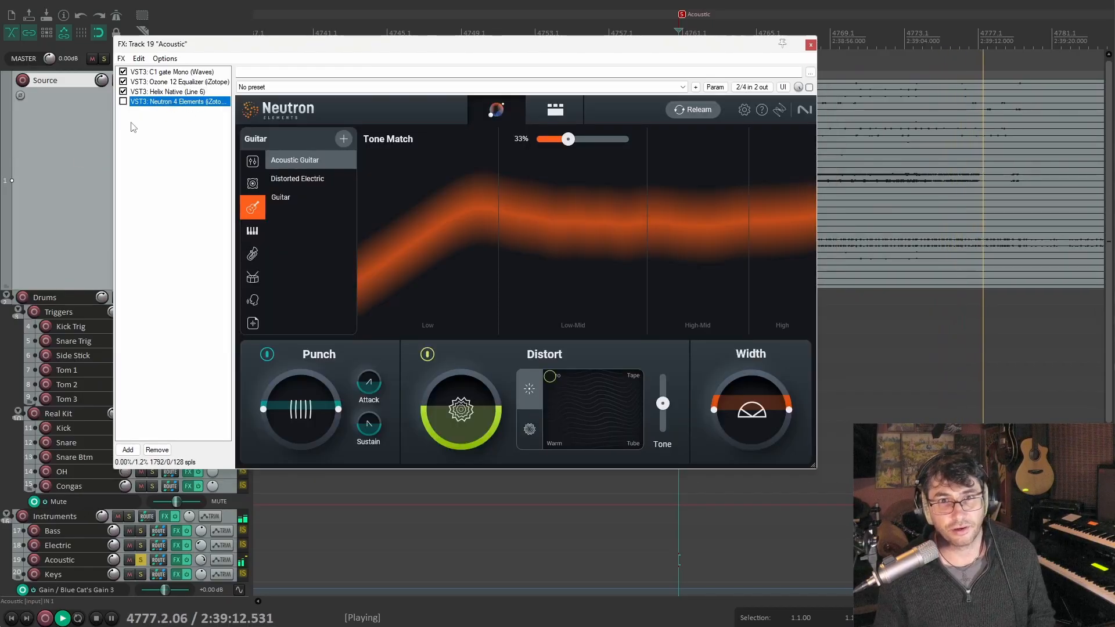
left_click(123, 102)
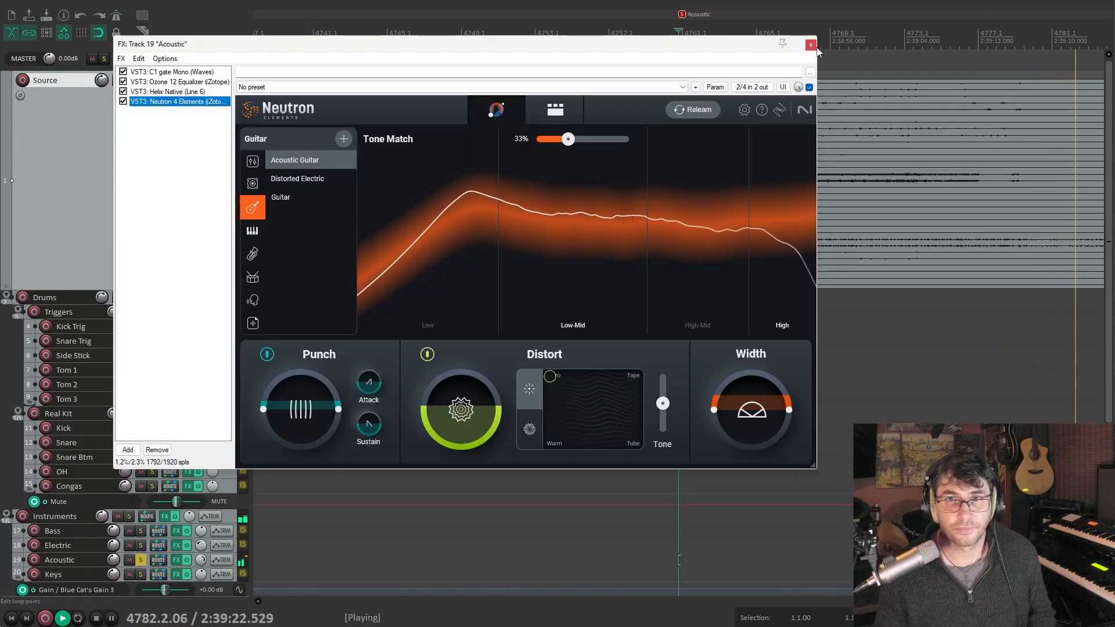
key("space")
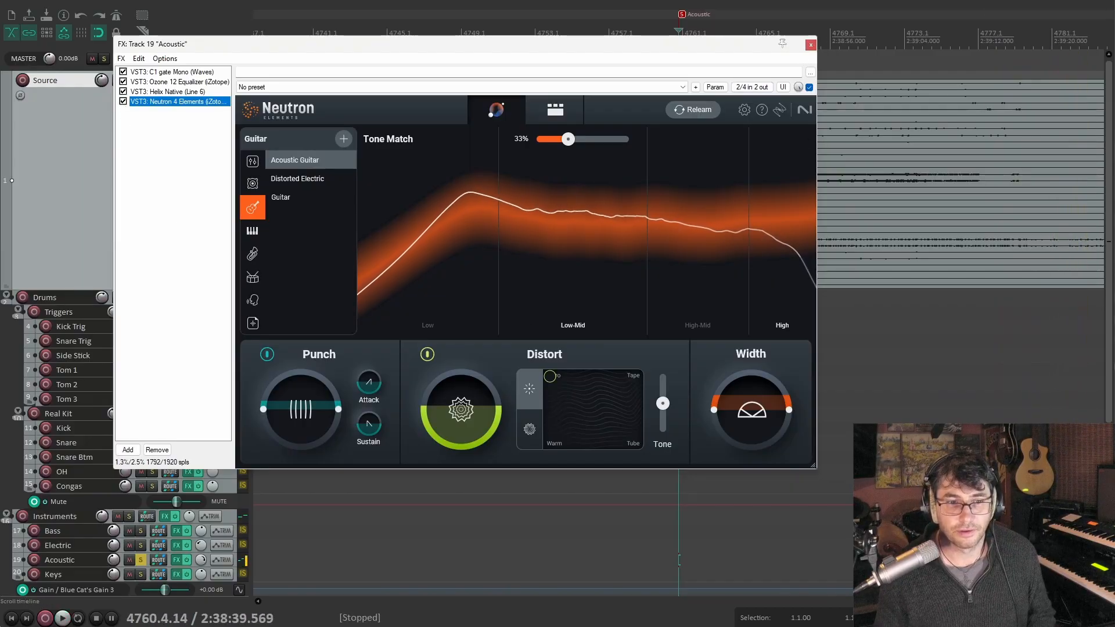
left_click(811, 45)
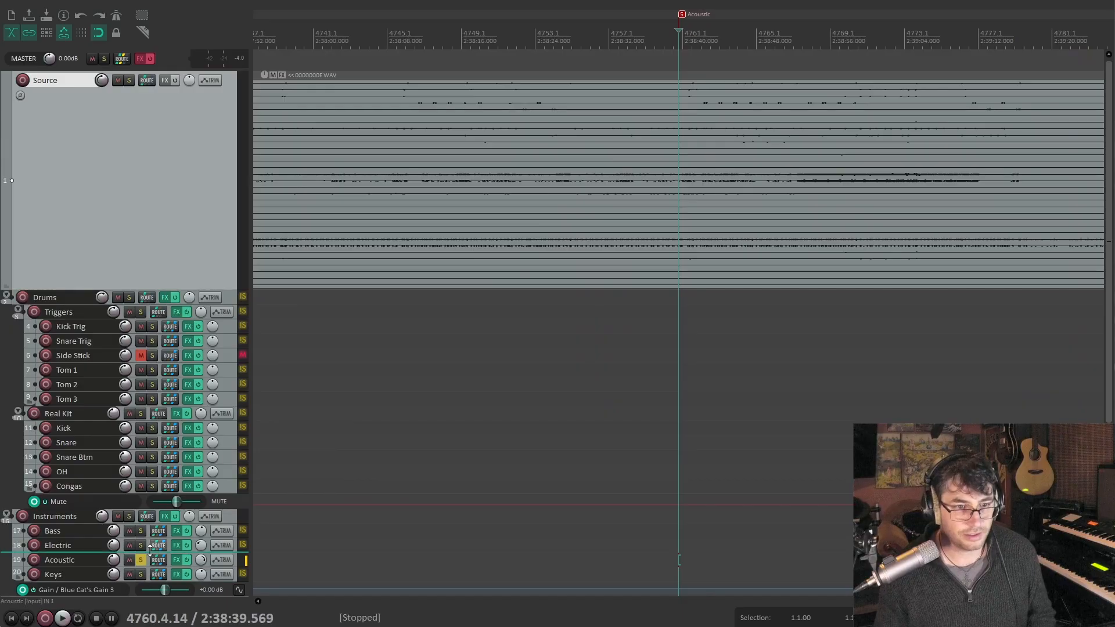
Go to the Keys marker, open the Keys track's effects chain and show TDR Nova bands I to IV and the wide band
scroll(545, 308, "down", 10)
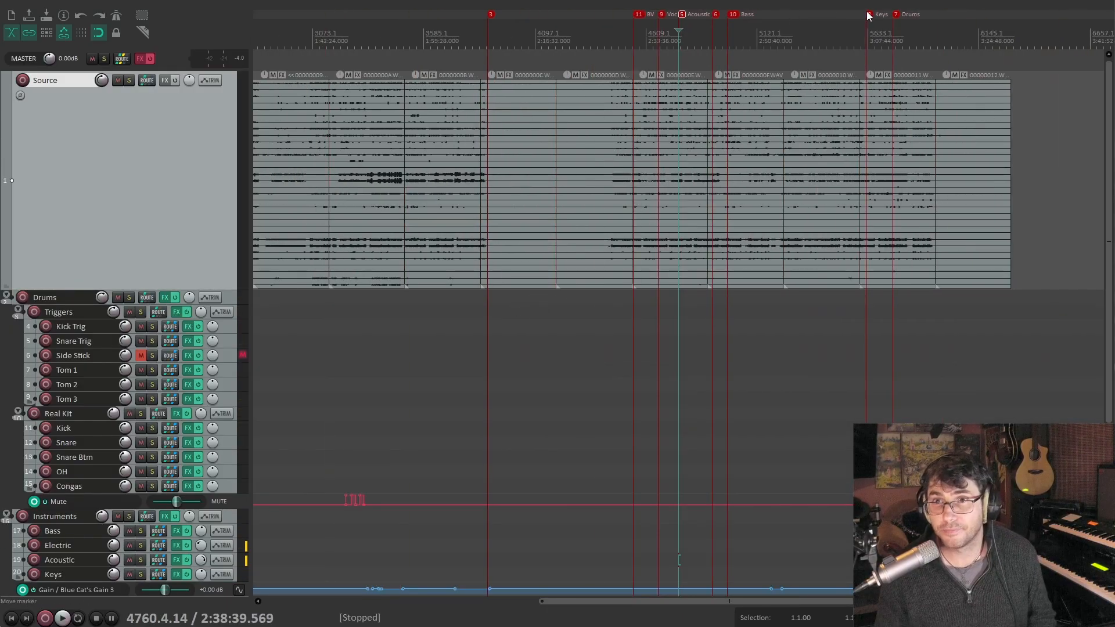
left_click(871, 15)
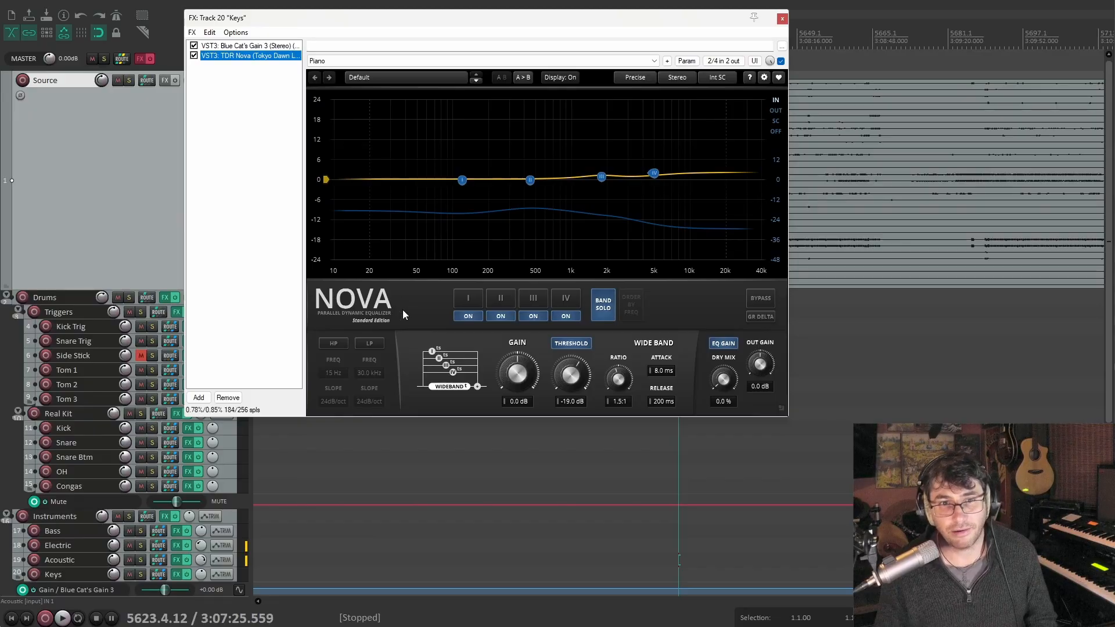
left_click(468, 300)
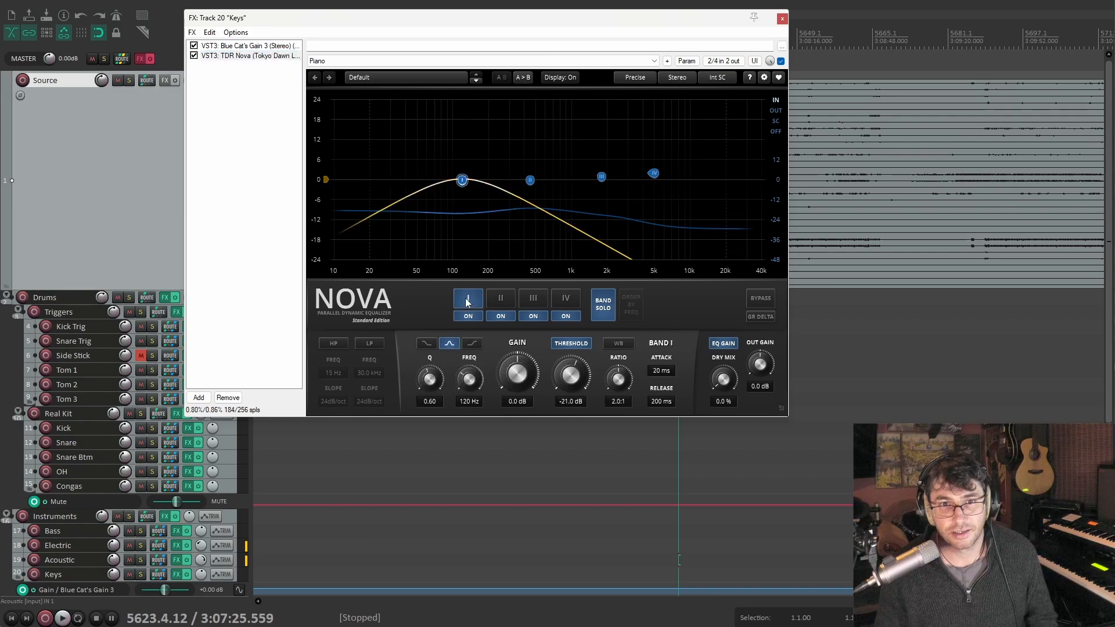
left_click(501, 300)
left_click(533, 300)
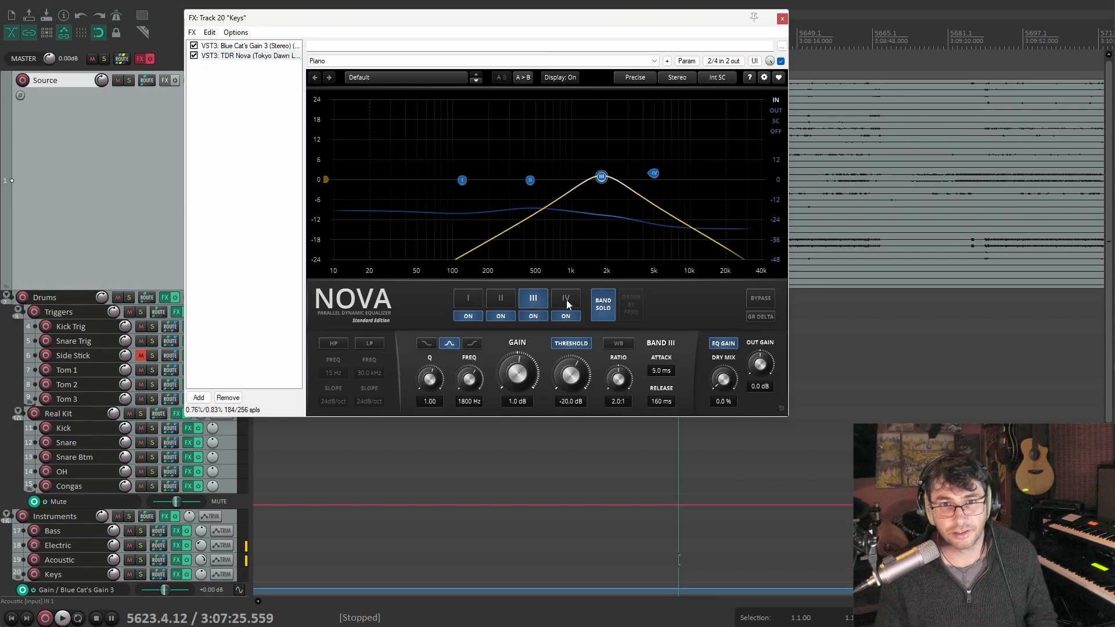
left_click(566, 299)
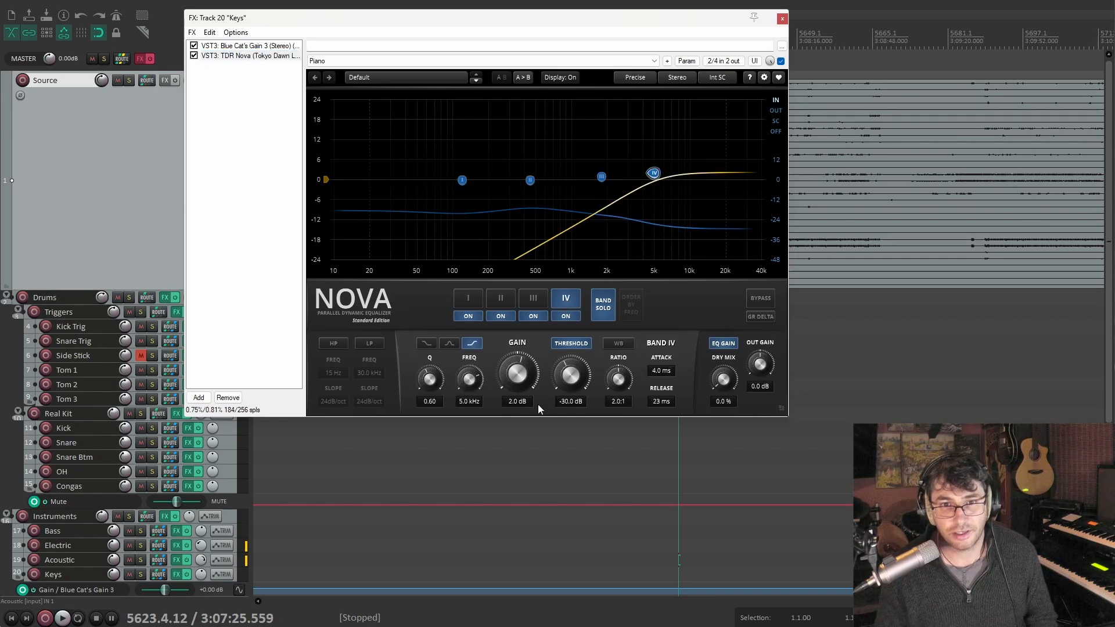
left_click(570, 304)
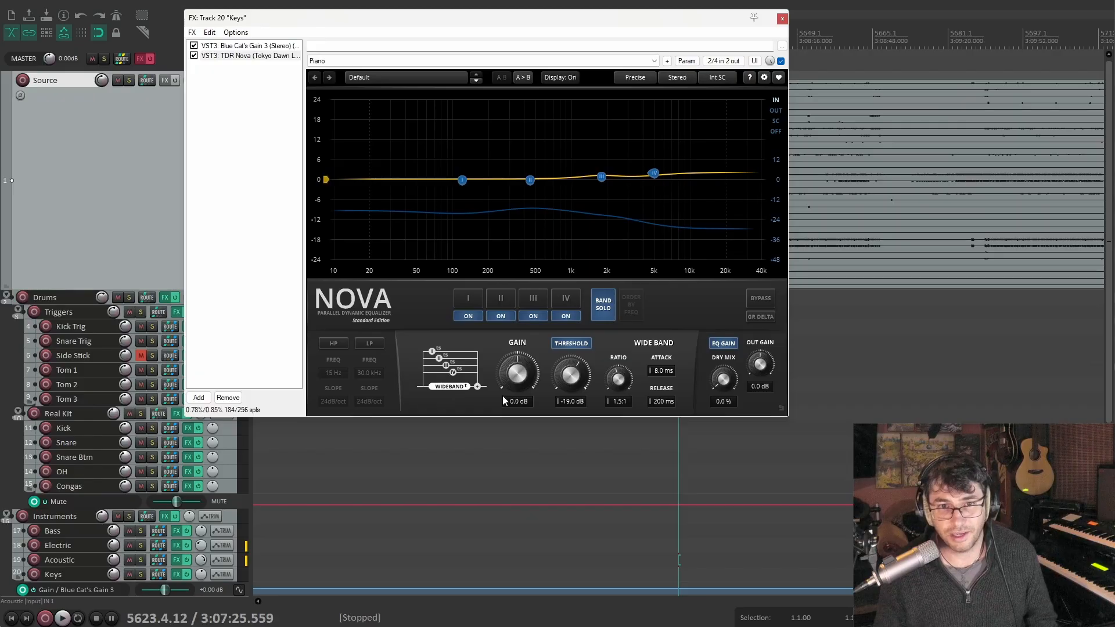
Play the mix from the Keys marker to watch TDR Nova work on the Keys track, and stop playback
key("space")
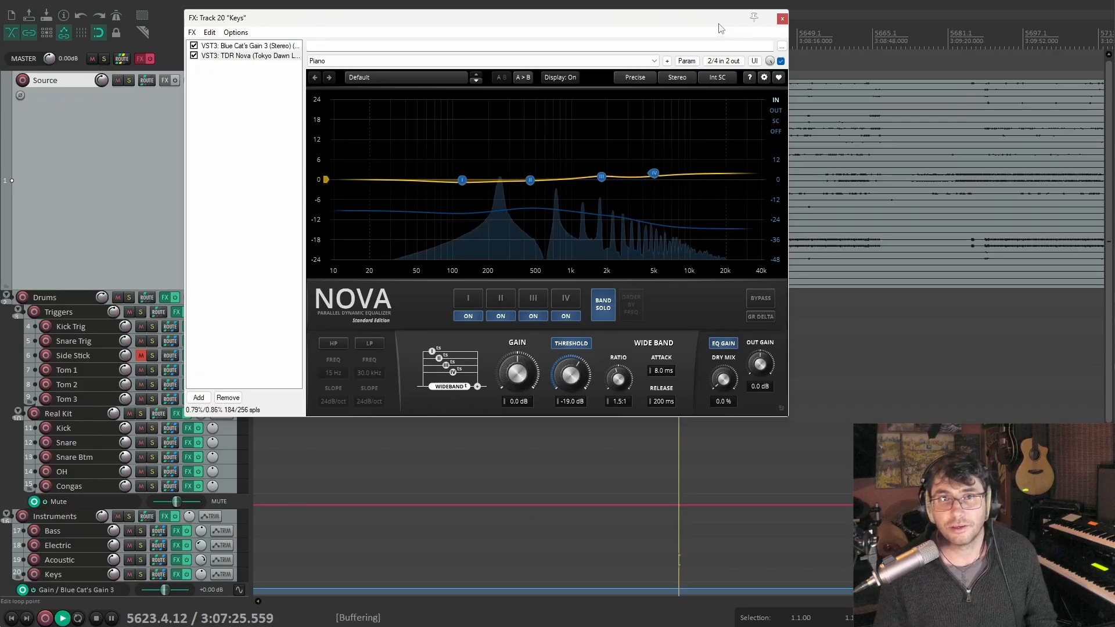
left_click_drag(672, 27, 631, 55)
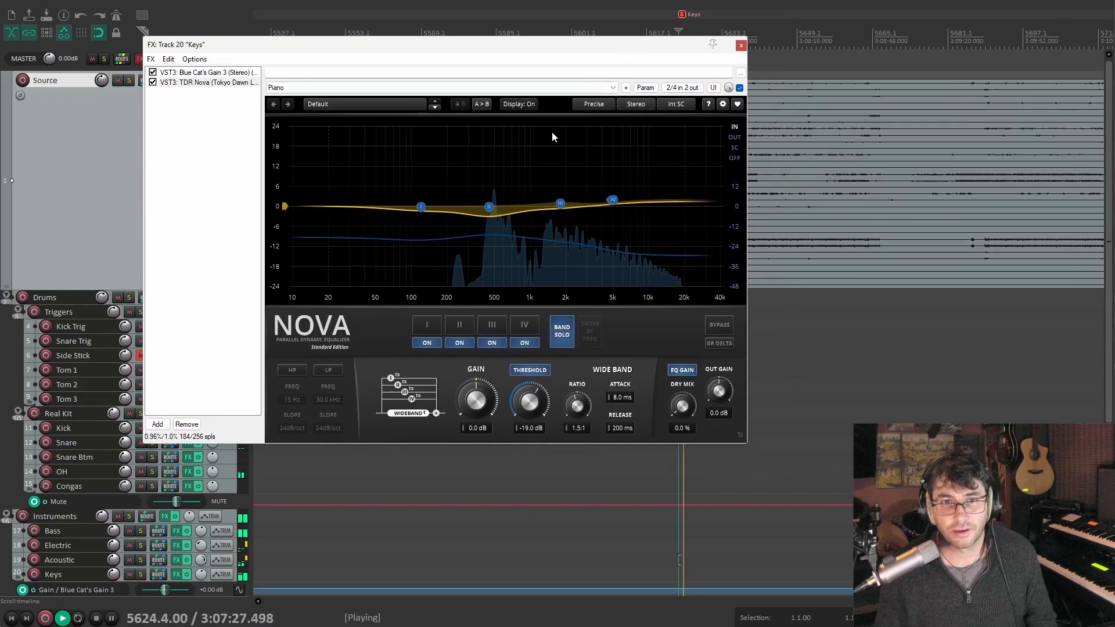
key("space")
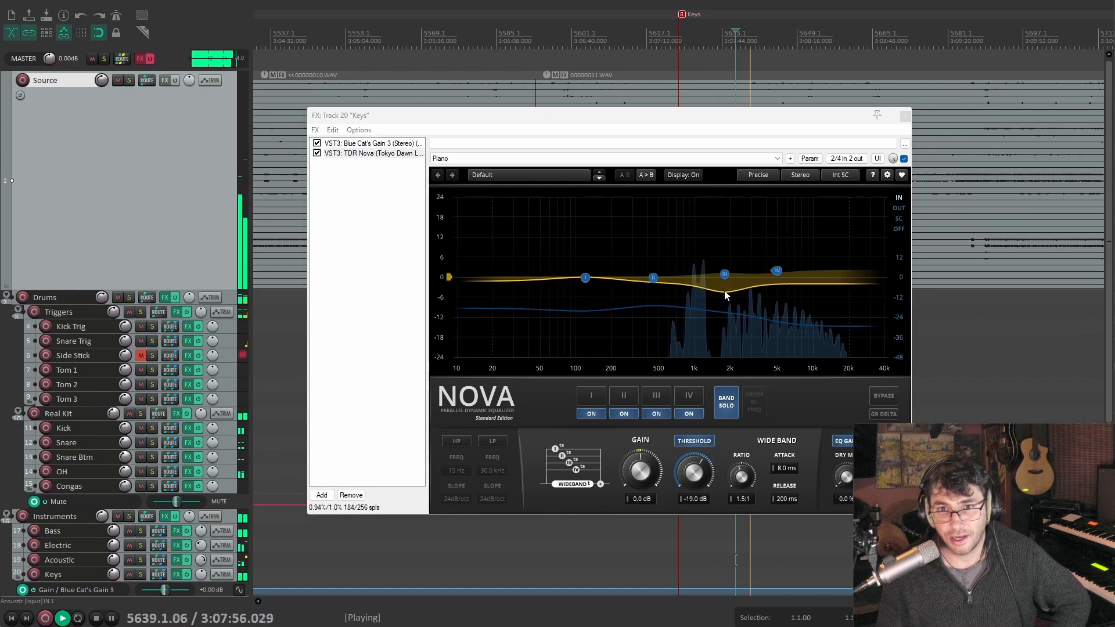
key("space")
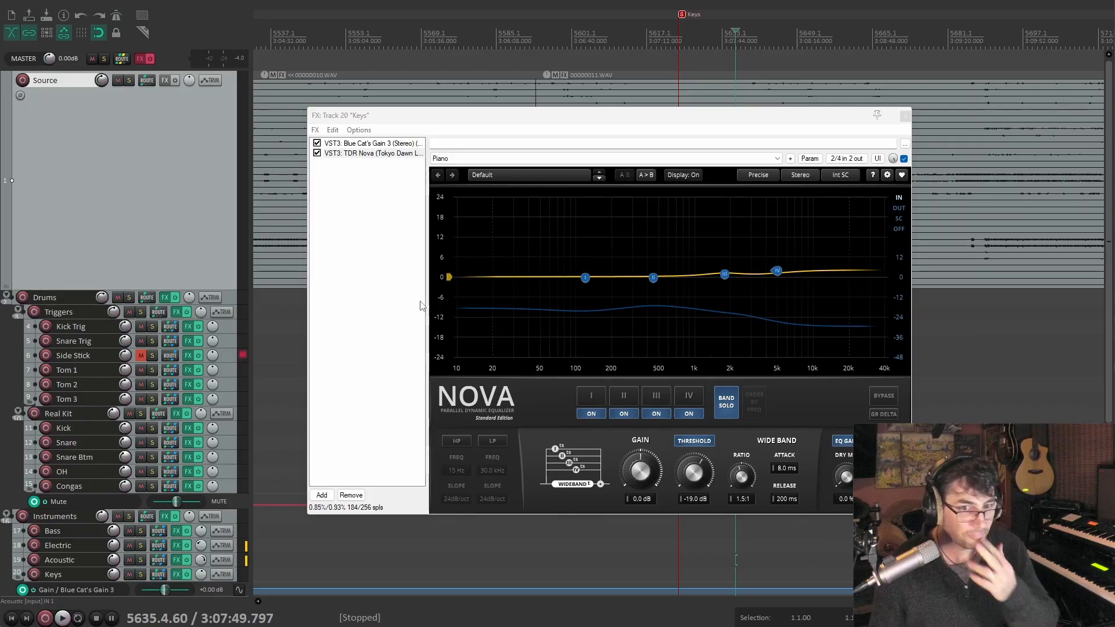
Show the Blue Cat's Gain 3 plugin placed ahead of TDR Nova in the Keys effects chain
left_click(359, 144)
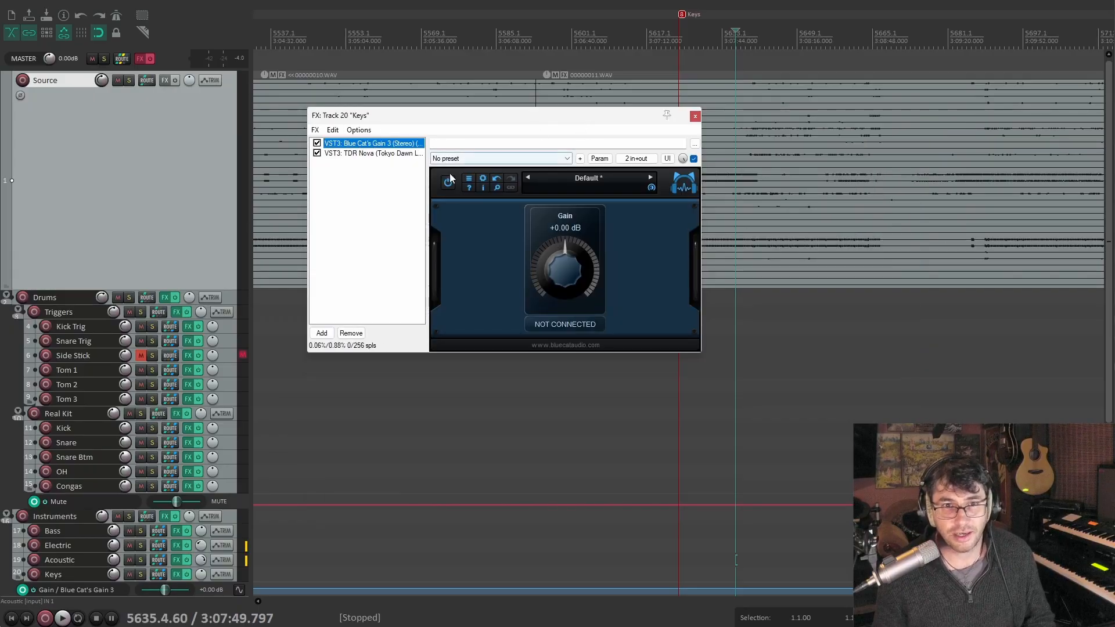
left_click(455, 210)
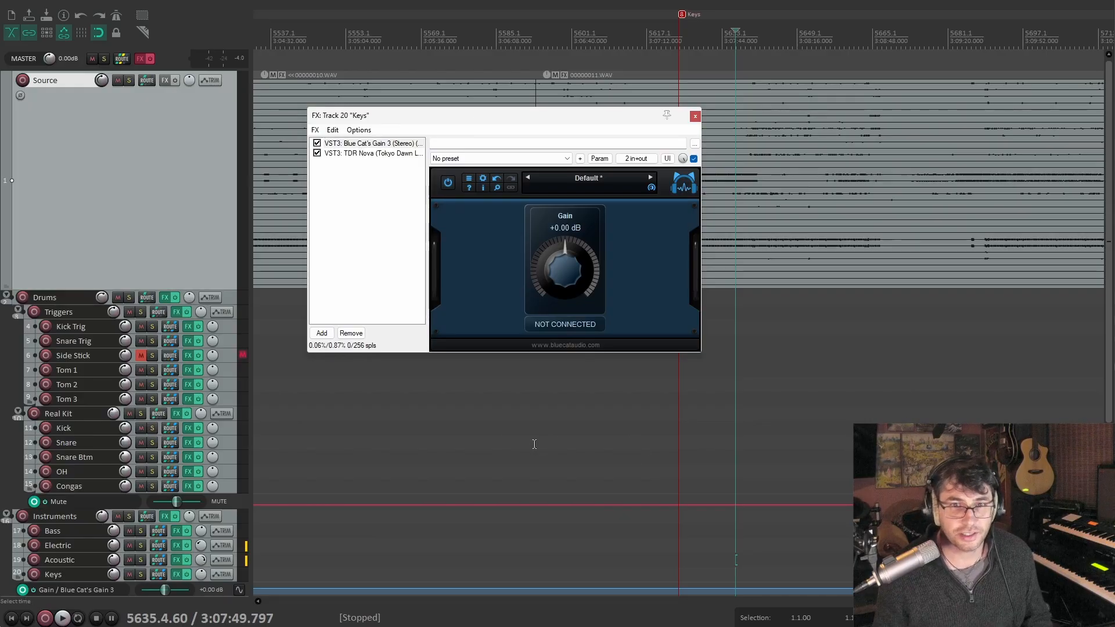
left_click(378, 153)
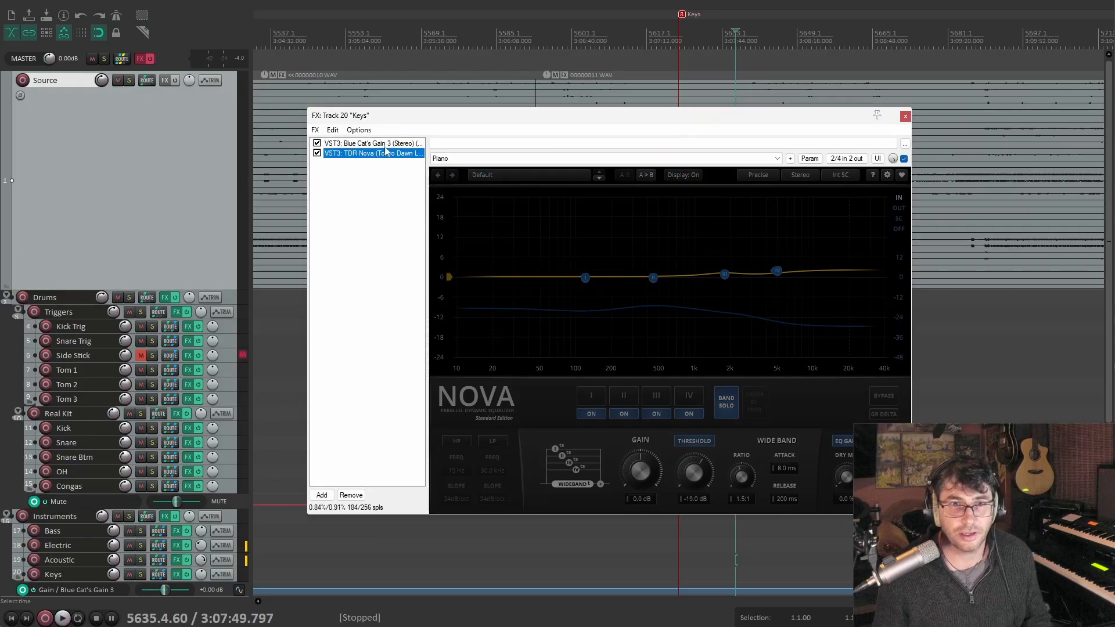
left_click(371, 143)
Enlarge the Blue Cat's Gain 3 automation lane under the Keys track to expose its envelope points
scroll(707, 451, "down", 2)
scroll(703, 450, "down", 3)
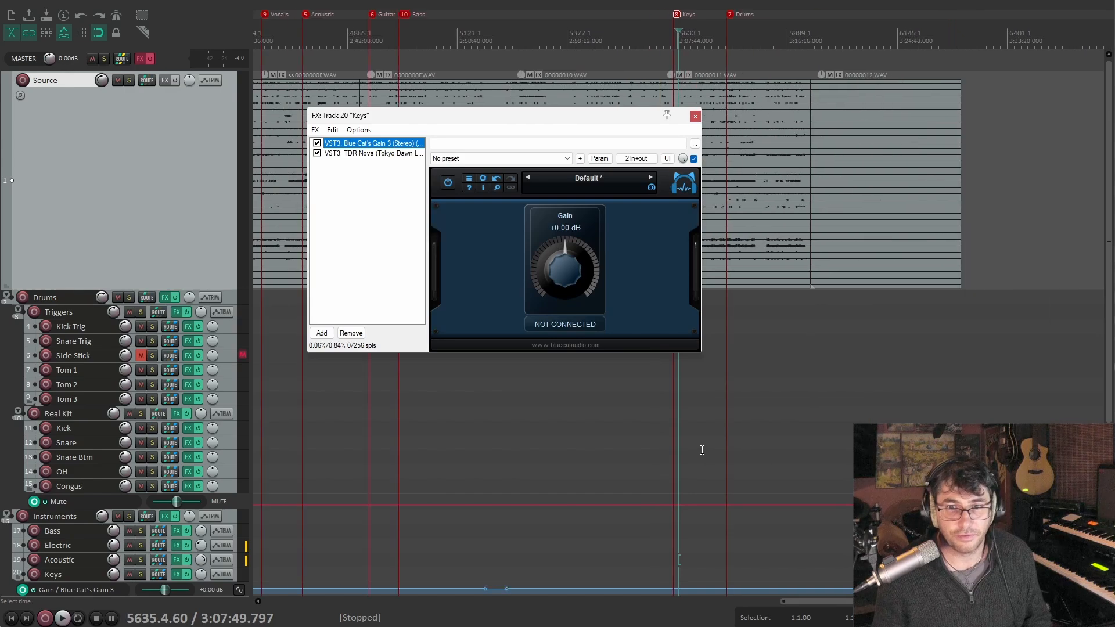
scroll(190, 232, "down", 3)
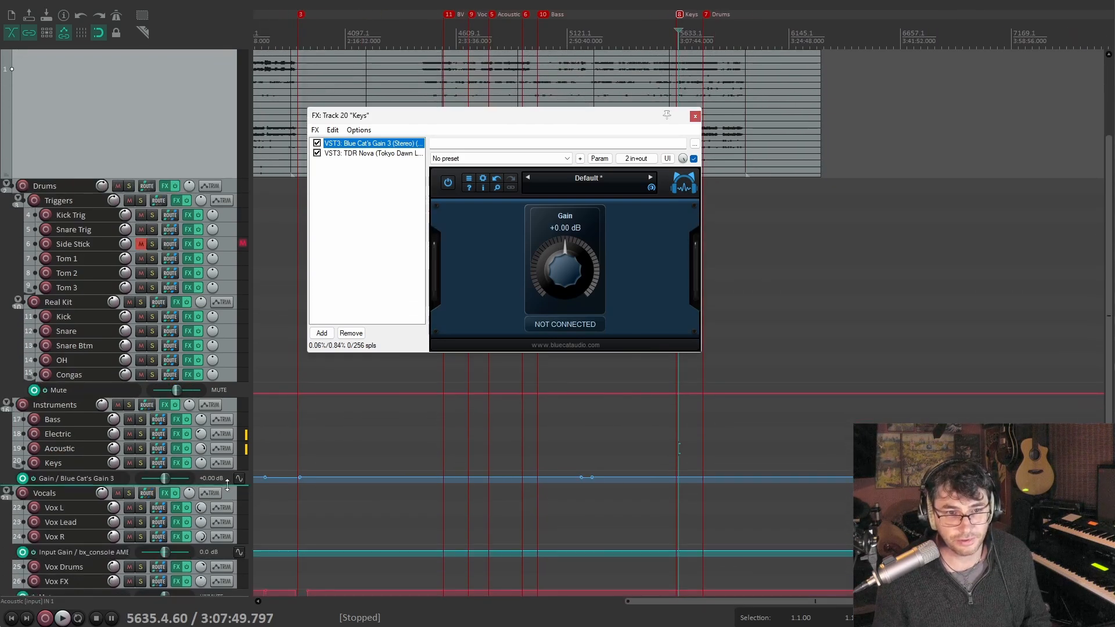
left_click_drag(227, 486, 215, 598)
scroll(172, 541, "down", 2)
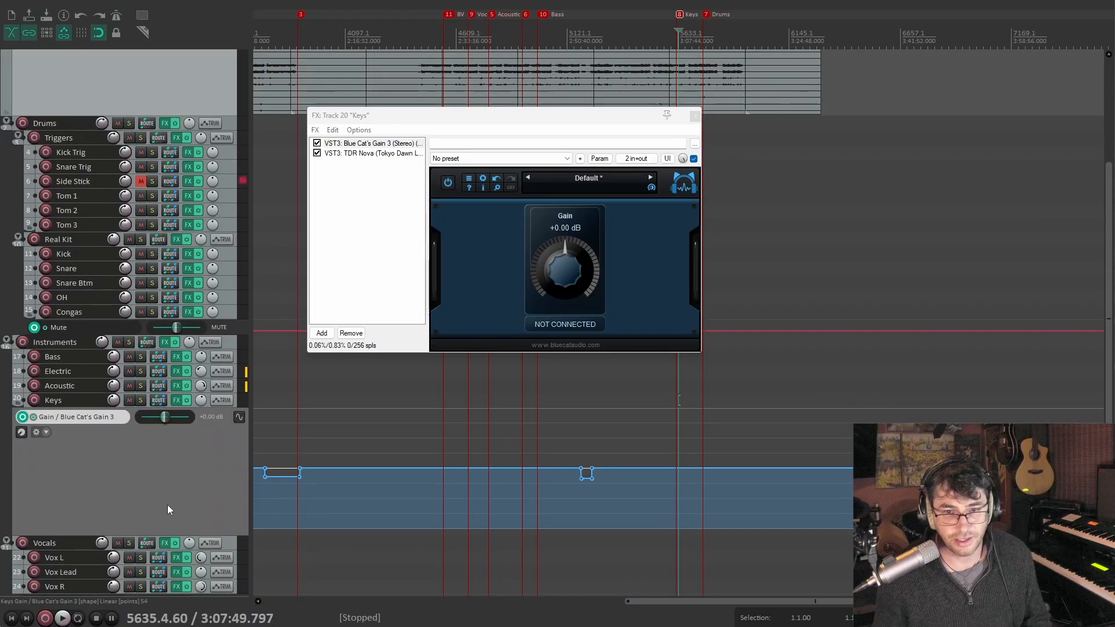
Play the passage around bar 5185 and slightly adjust the lowered segment of the Keys gain envelope, stopping playback at the end
scroll(168, 509, "down", 1)
left_click(584, 38)
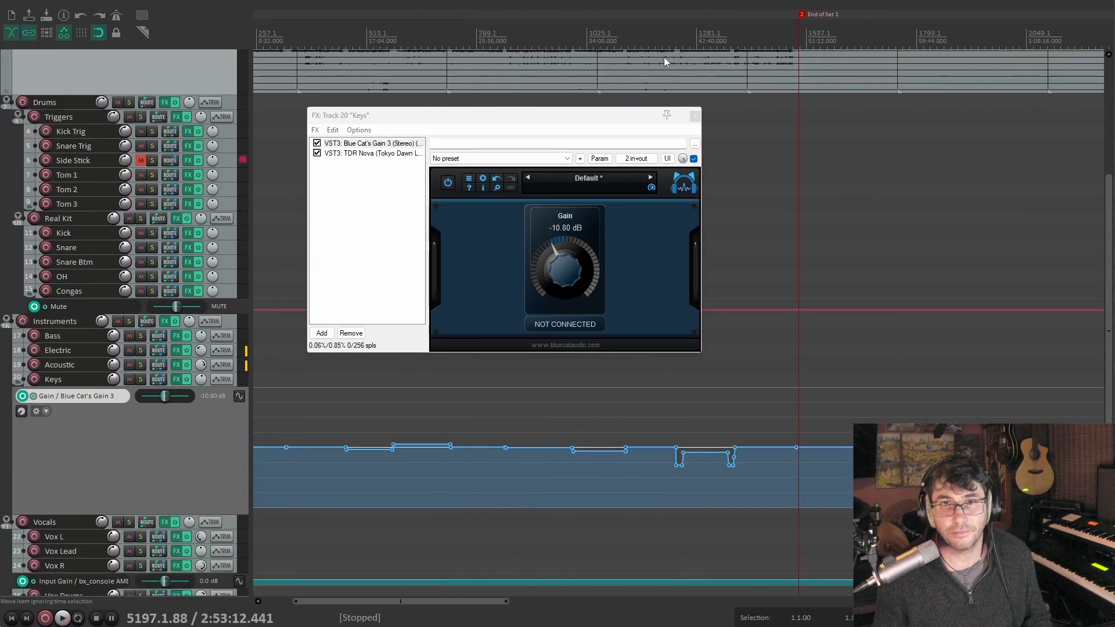
scroll(802, 65, "up", 10)
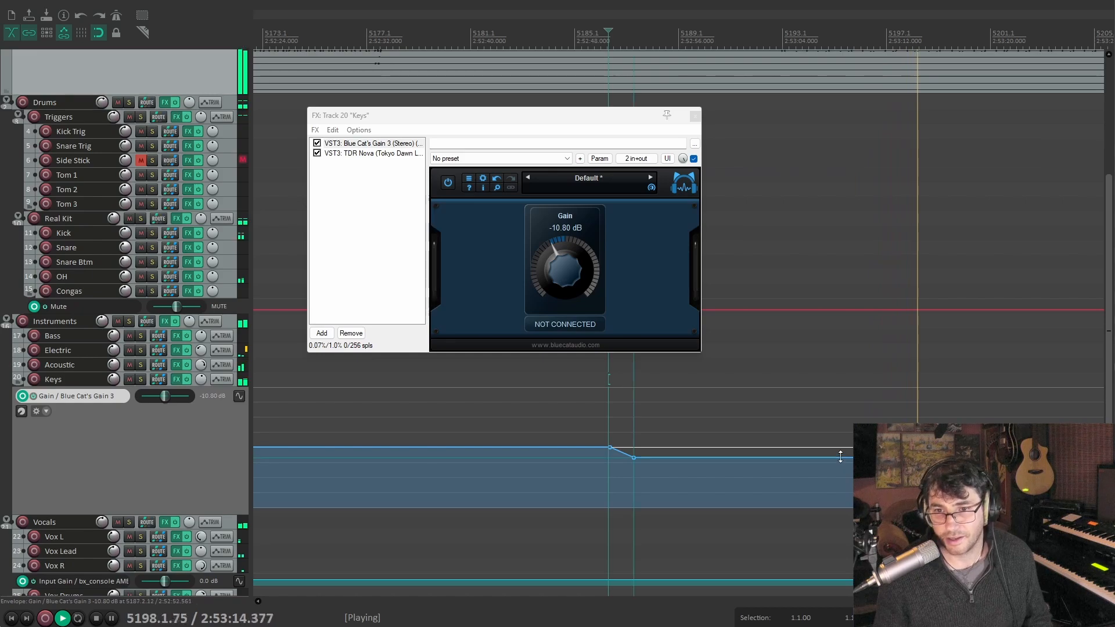
mouse_move(840, 458)
left_mouse_down()
mouse_move(841, 446)
mouse_move(834, 456)
left_mouse_up()
scroll(817, 485, "down", 5)
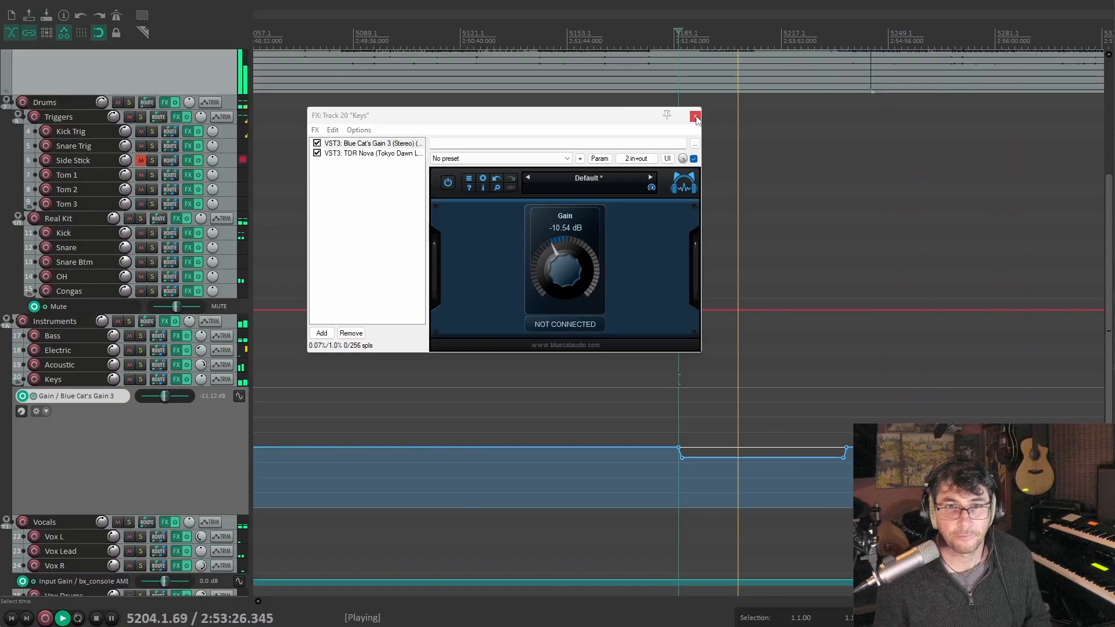
key("space")
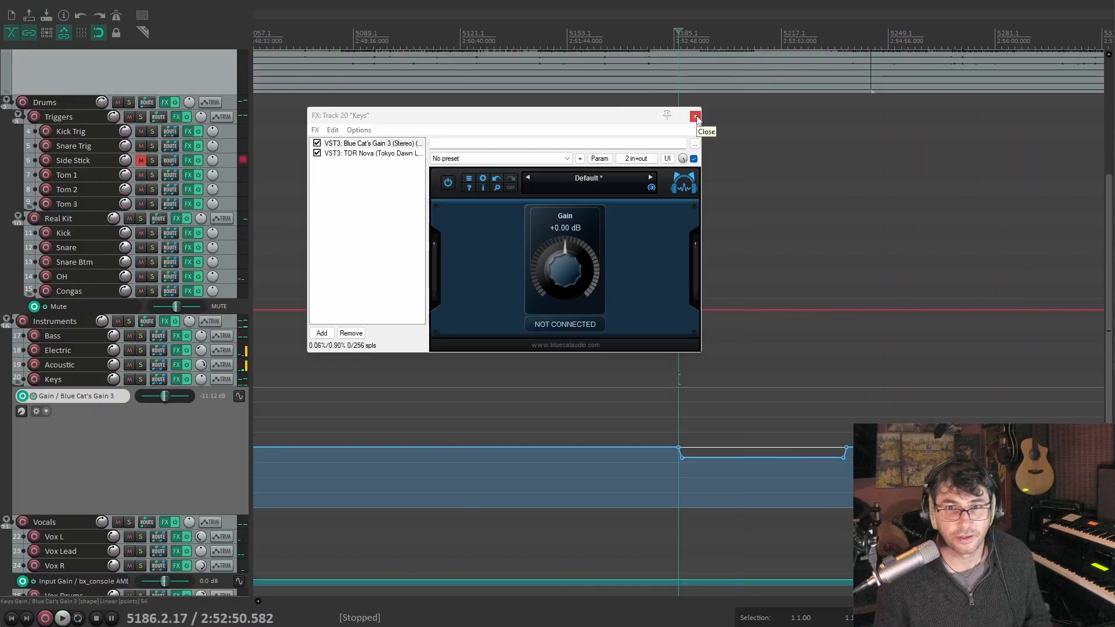
Close the Keys effects window, reopen it to show TDR Nova once more, and close it again
left_click(696, 117)
scroll(704, 474, "down", 2)
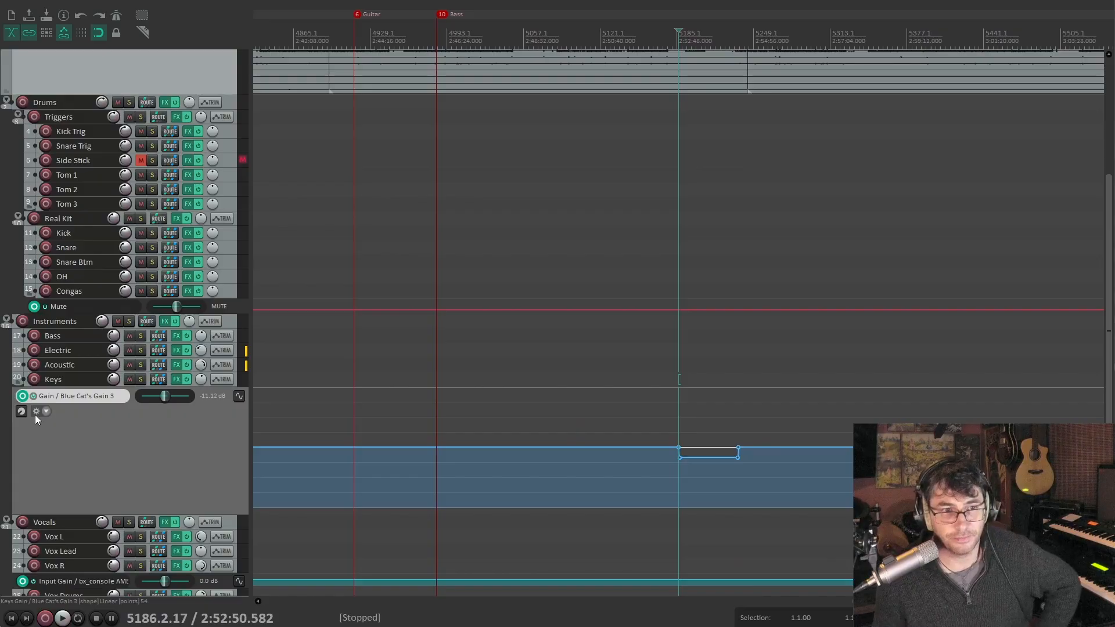
left_click(176, 382)
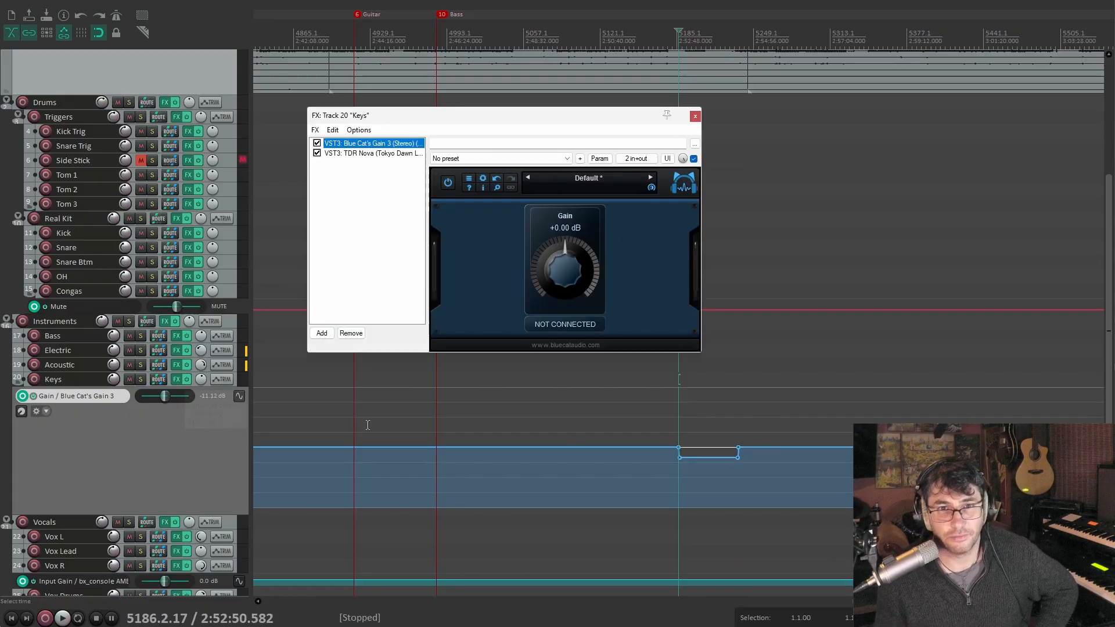
left_click(372, 153)
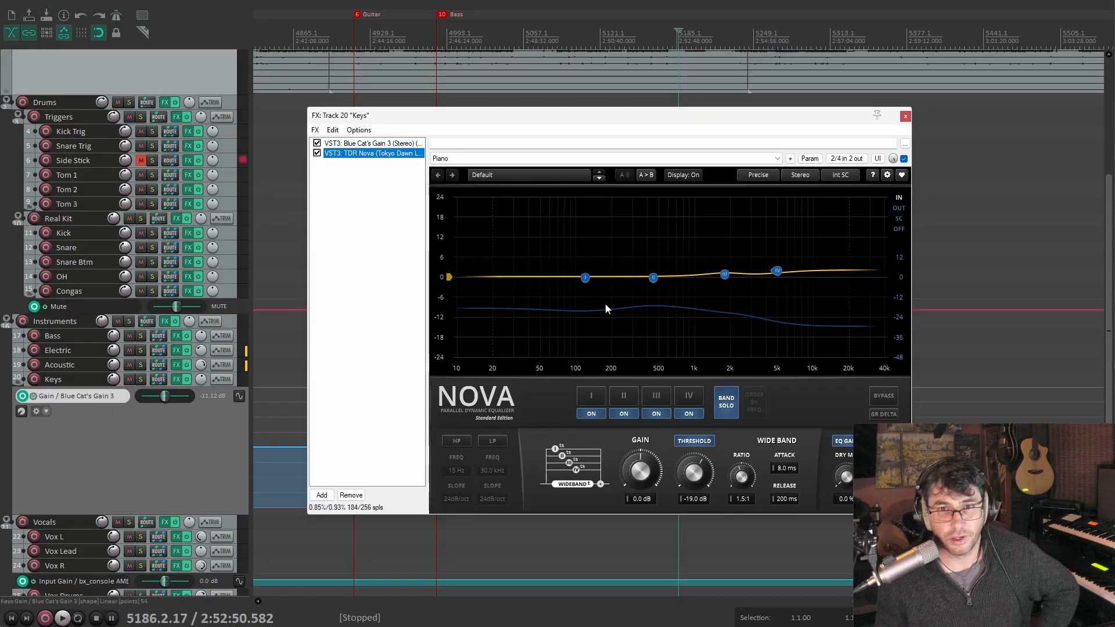
left_click(906, 118)
scroll(775, 429, "down", 8)
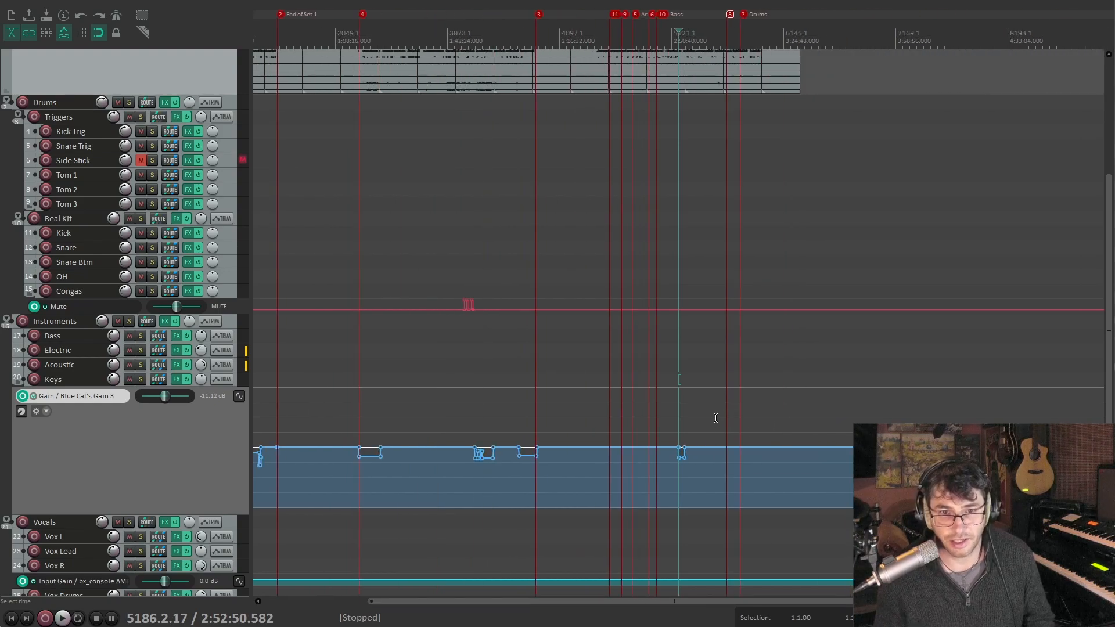
Minimize all track heights, enlarge the Vox Lead track and open its effects chain at the Vocals marker
key("grave")
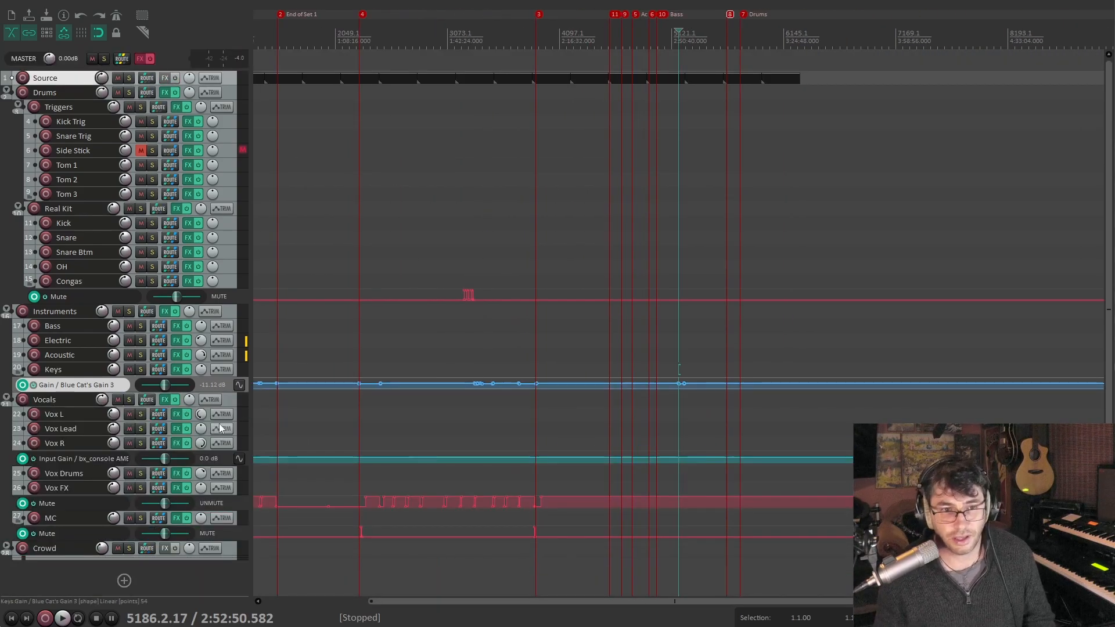
left_click_drag(232, 436, 233, 519)
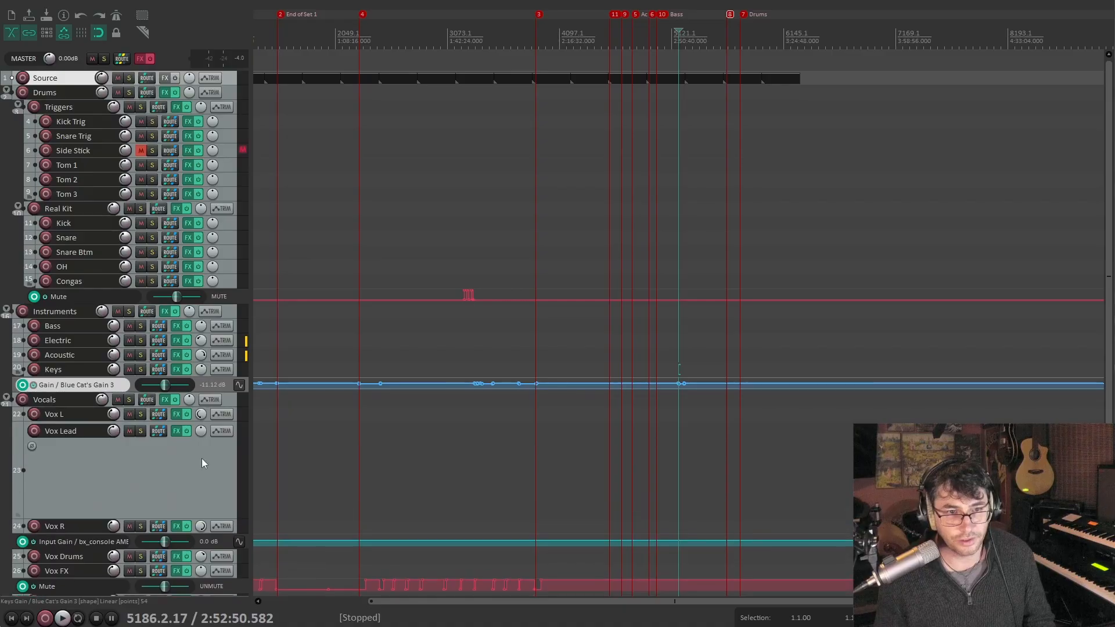
left_click(175, 431)
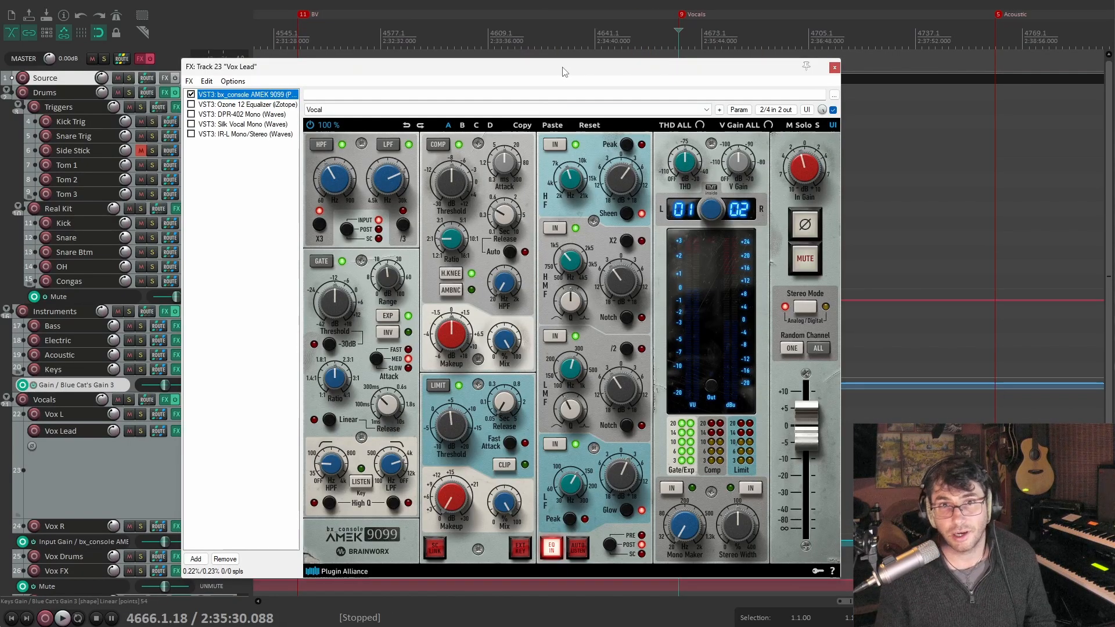
left_click_drag(563, 71, 606, 37)
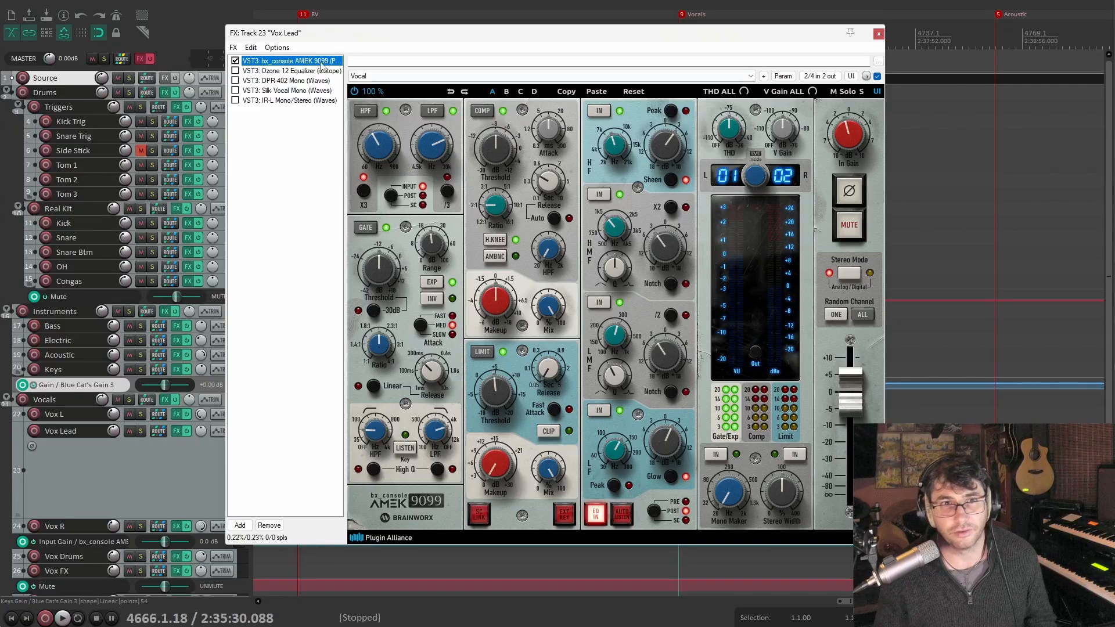
Show the Ozone 12 Equalizer and bx_console AMEK 9099 on Vox Lead, and play the track soloed from the Vocals marker
left_click(287, 71)
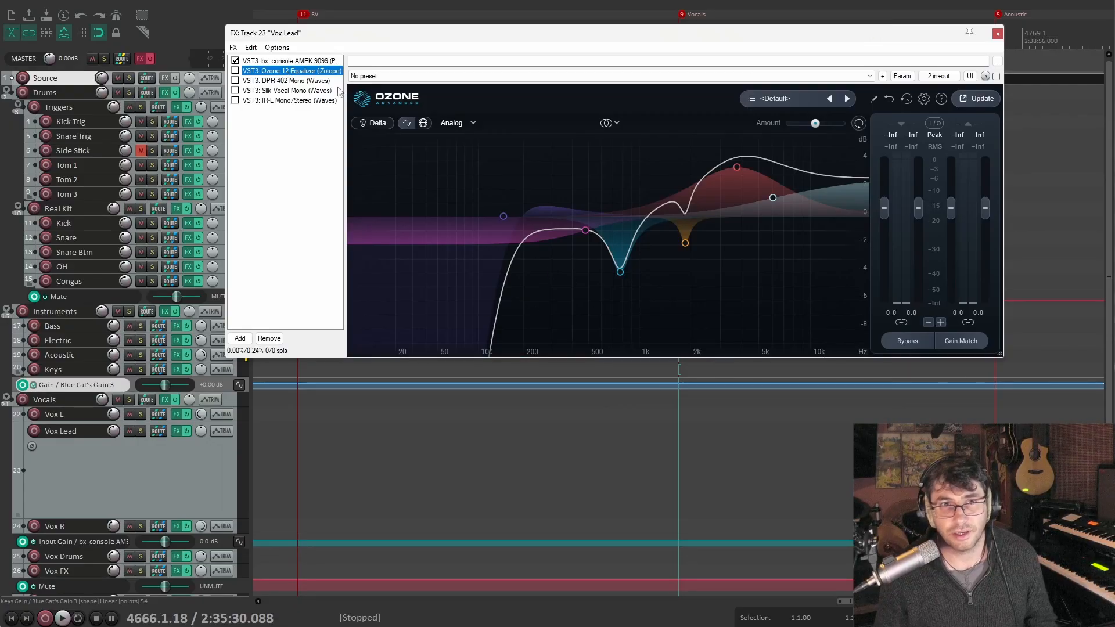
left_click(283, 61)
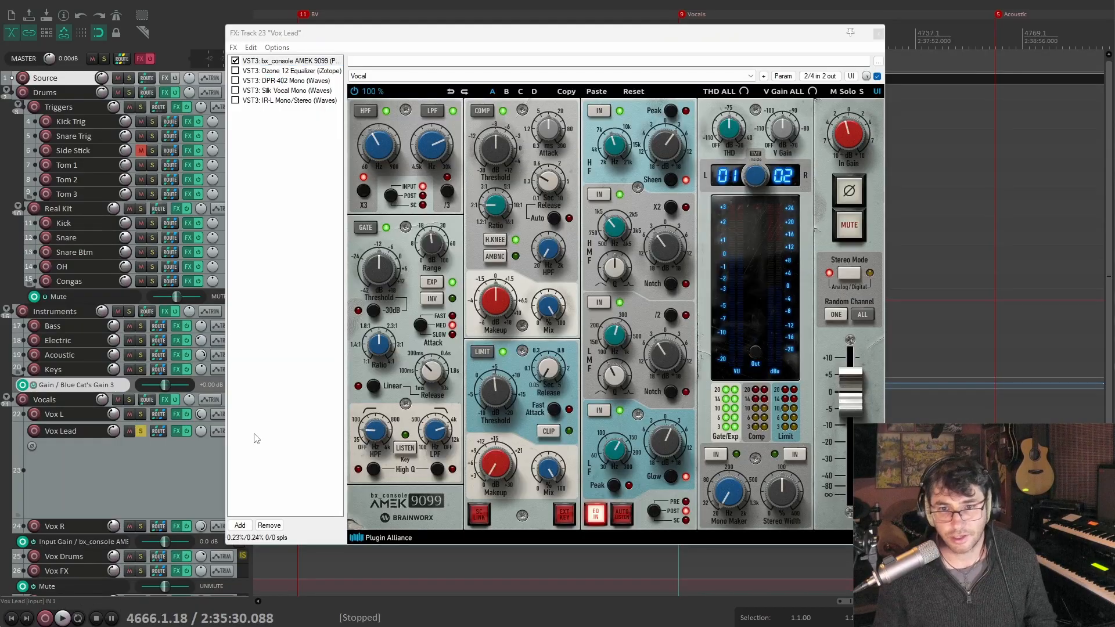
key("space")
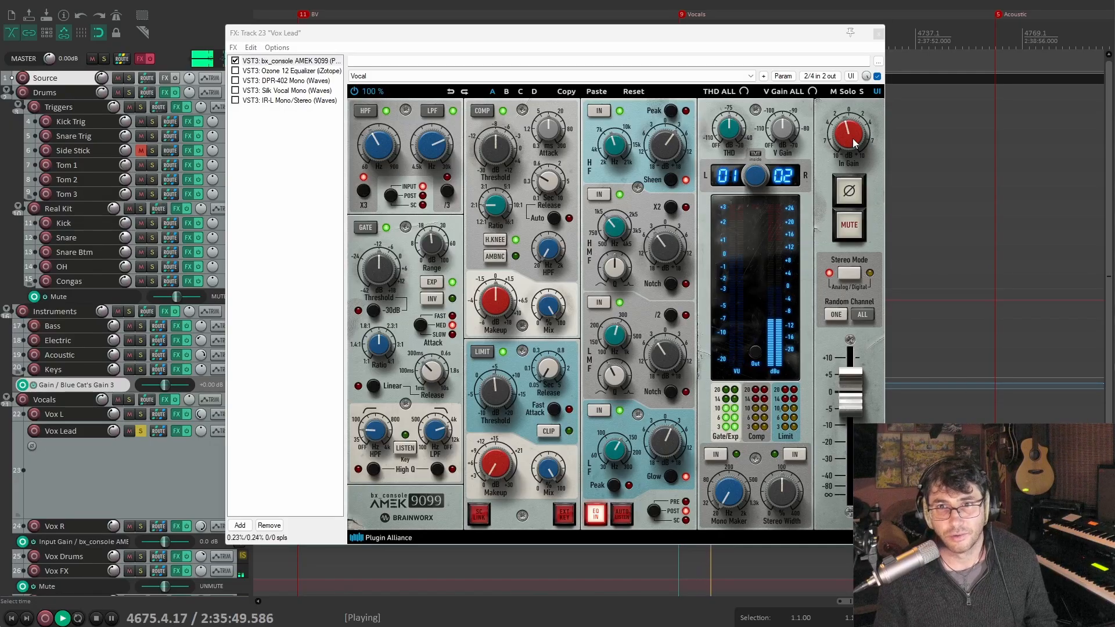
Vary the bx_console AMEK 9099 In Gain on Vox Lead during playback and return it close to its starting position
mouse_move(854, 142)
left_mouse_down()
mouse_move(851, 127)
mouse_move(859, 166)
mouse_move(859, 156)
left_mouse_up()
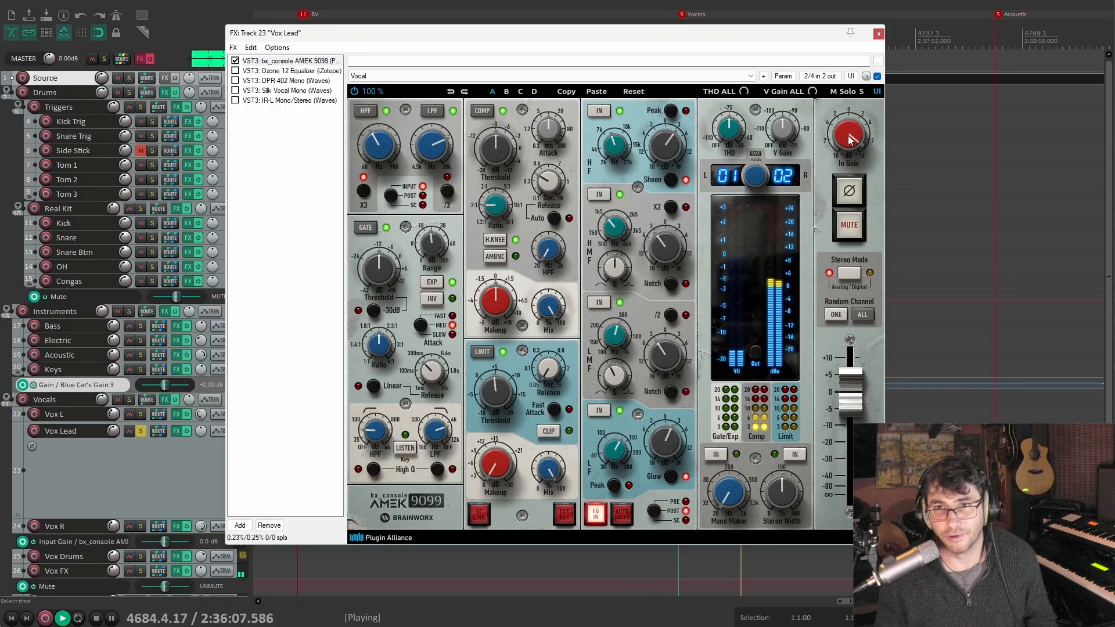
left_click_drag(860, 214, 863, 217)
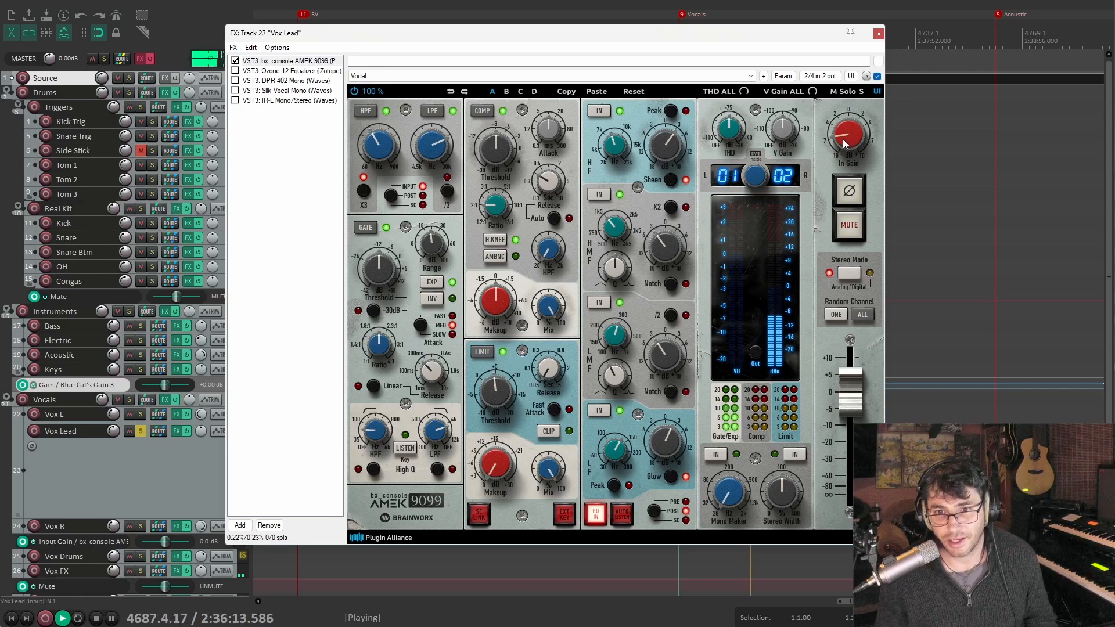
mouse_move(847, 147)
left_mouse_down()
mouse_move(849, 119)
mouse_move(852, 134)
left_mouse_up()
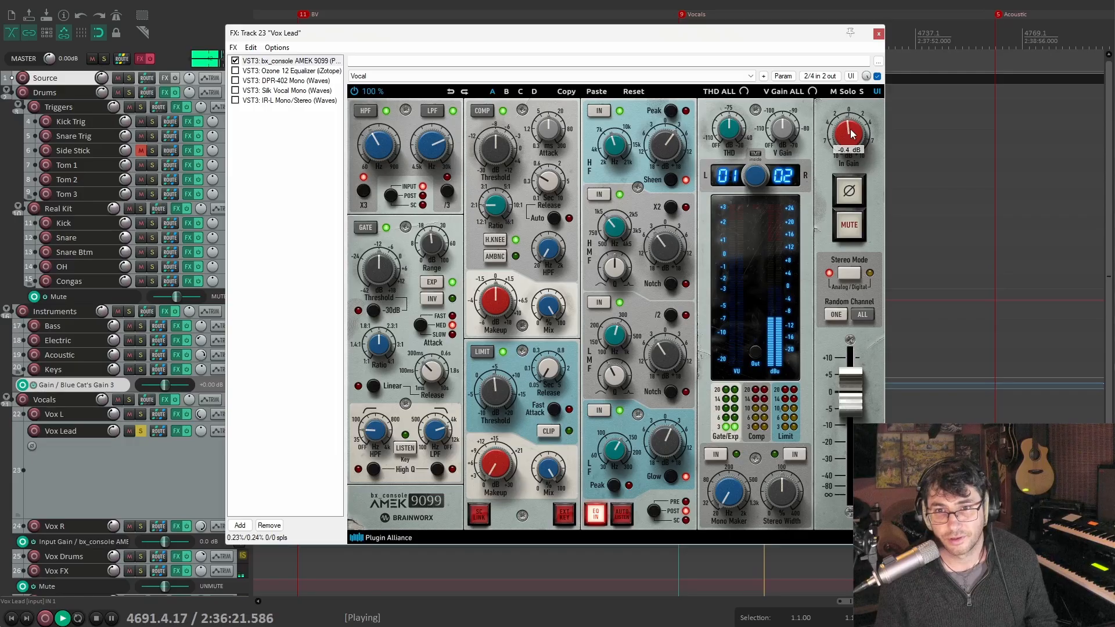
left_click_drag(851, 136, 853, 136)
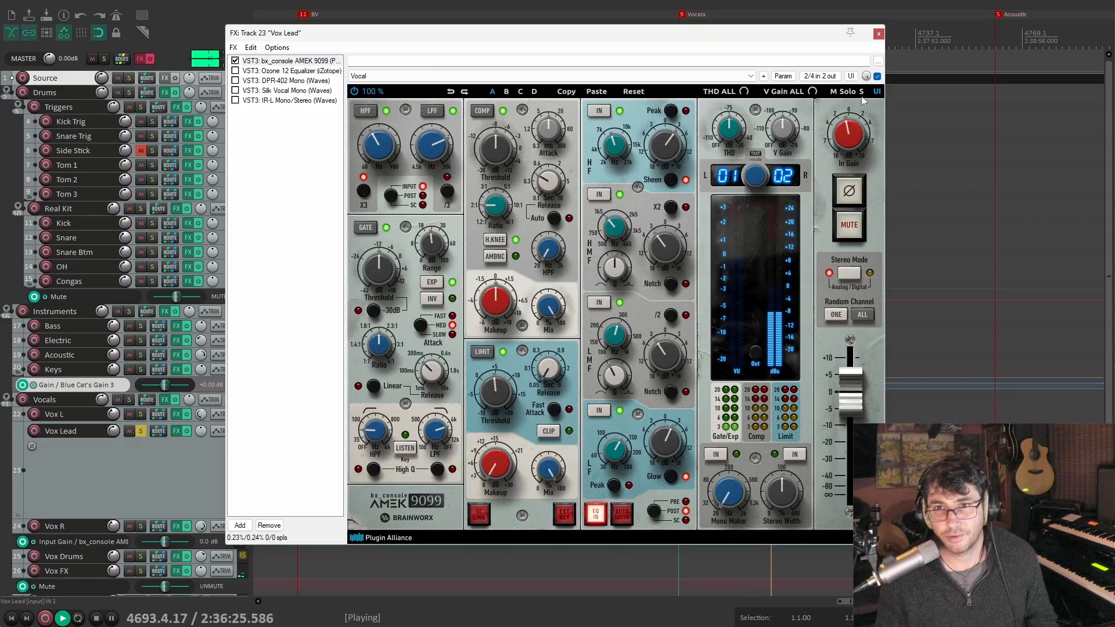
Enable and show the Ozone 12 Equalizer on the soloed Vox Lead during playback, and stop playback
left_click(250, 71)
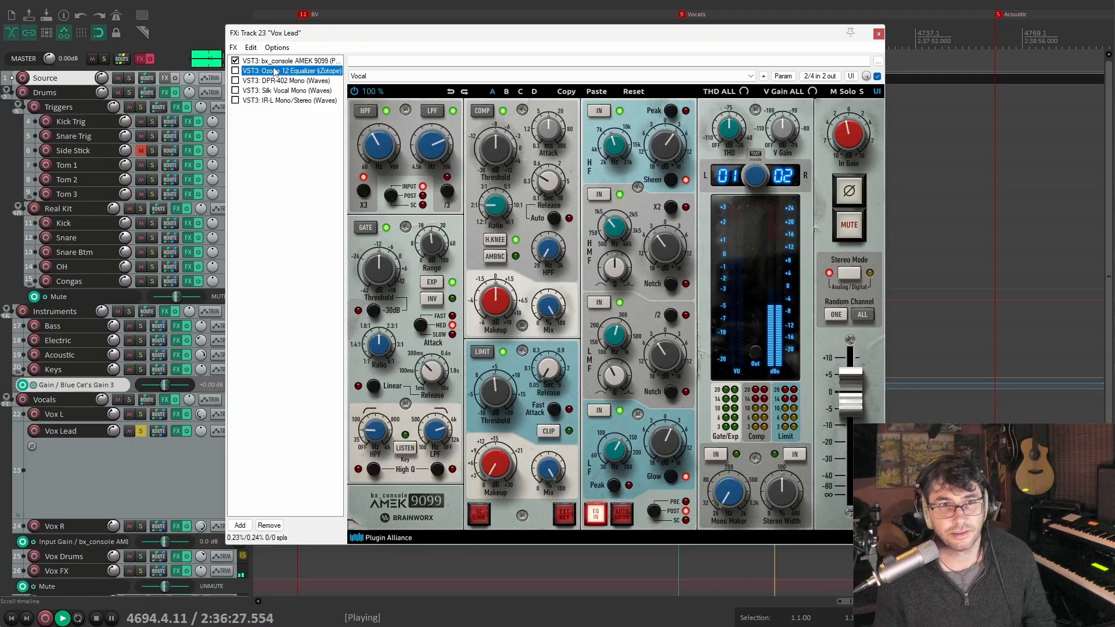
left_click(236, 71)
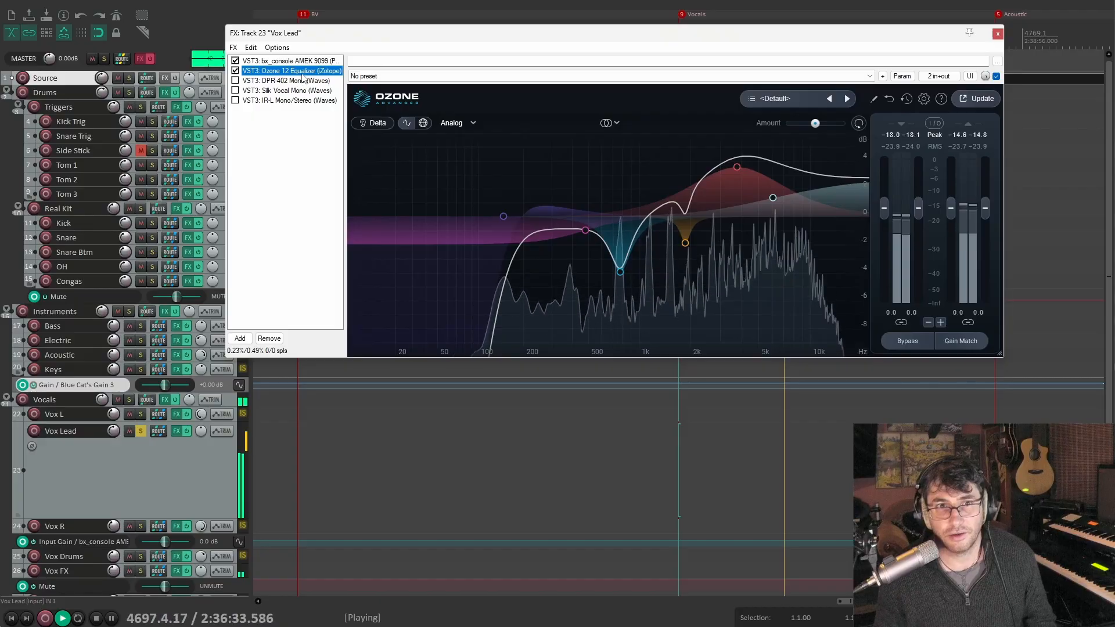
key("space")
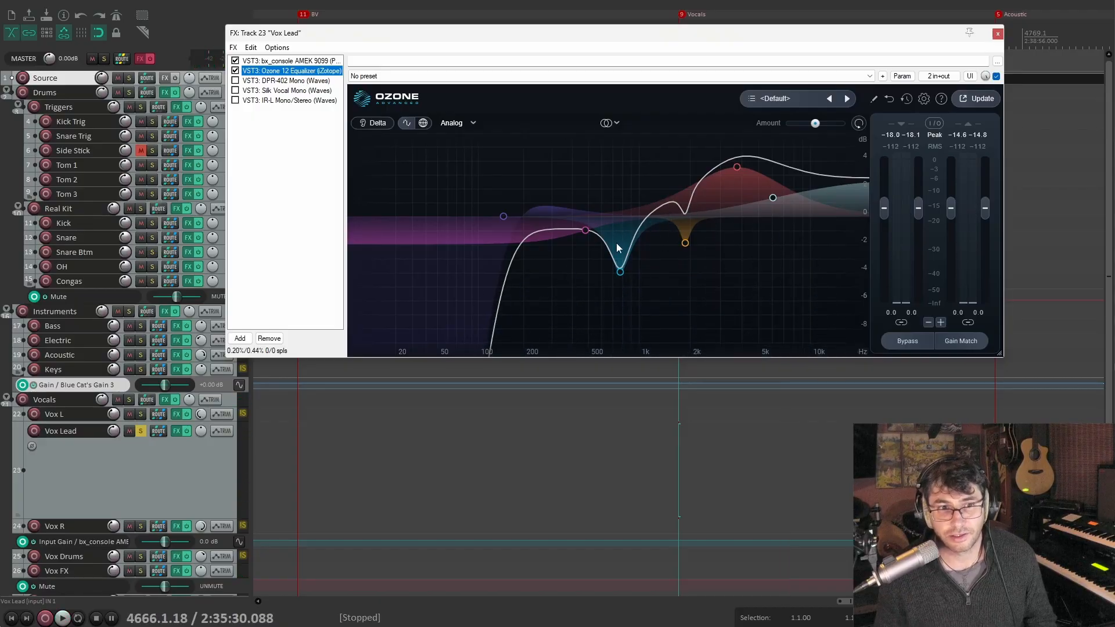
Unsolo Vox Lead and play the full mix while raising its volume to +5.99 dB and returning it to 0.00 dB
left_click(140, 433)
key("space")
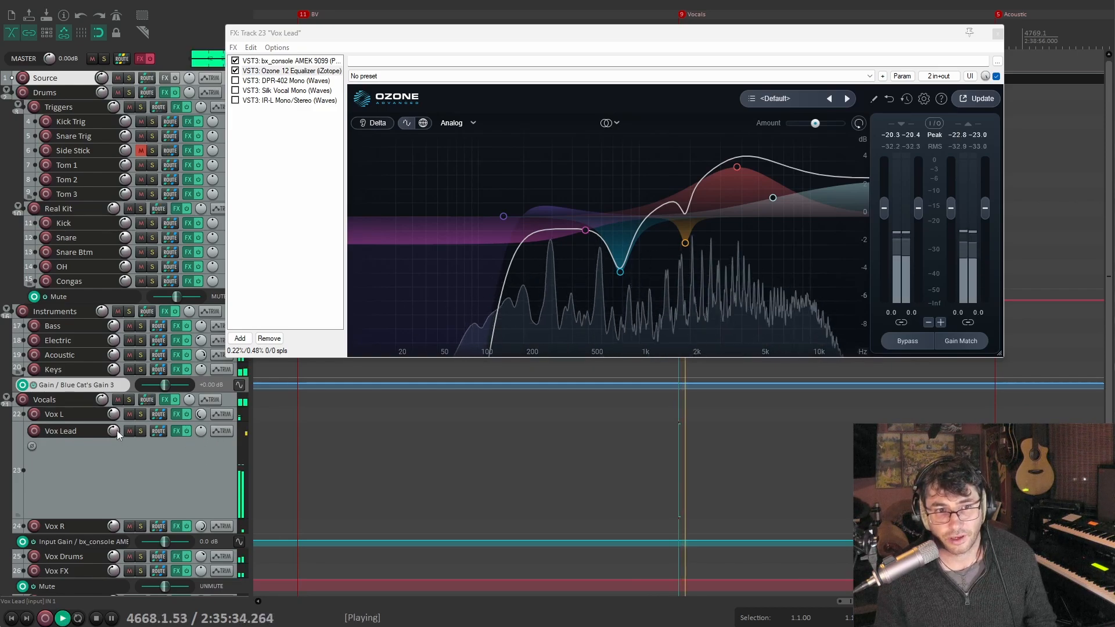
left_click_drag(116, 430, 116, 409)
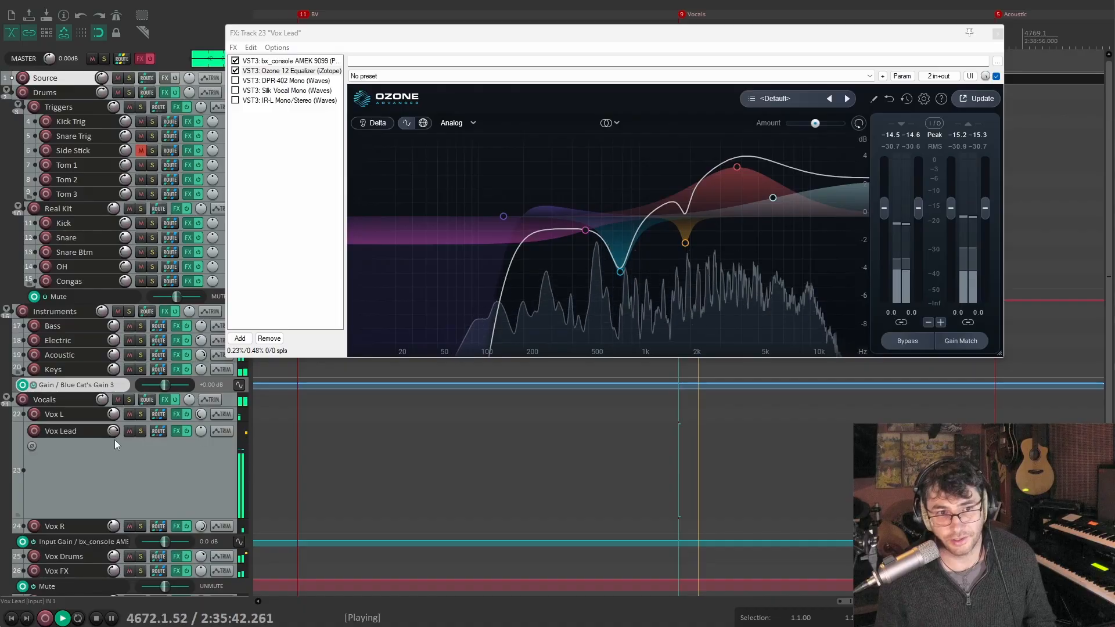
mouse_move(114, 434)
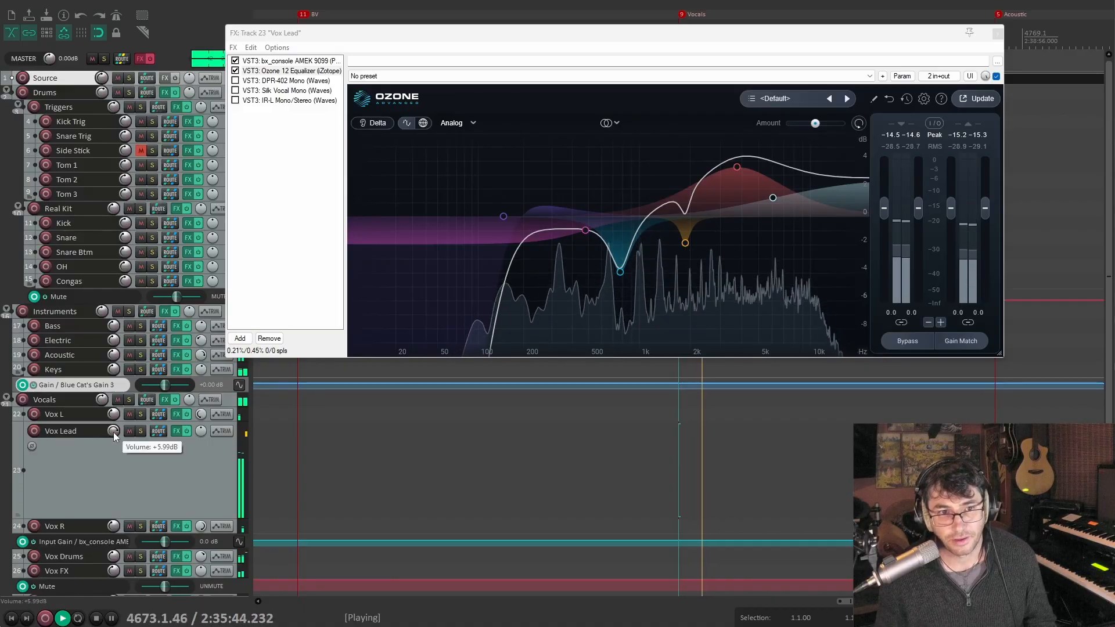
key("space")
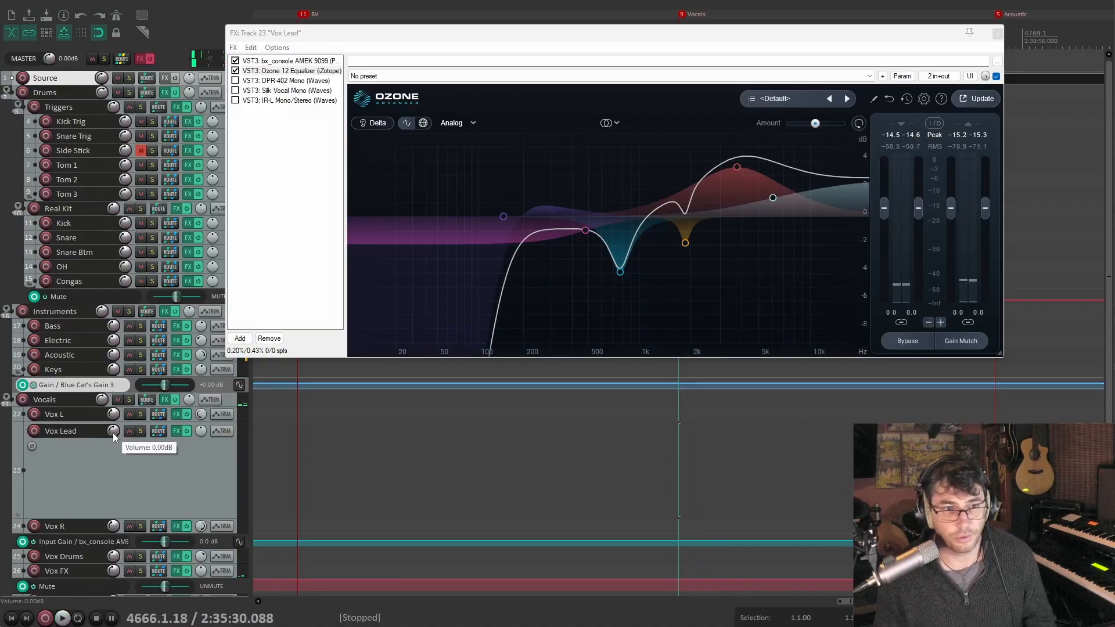
Enable and show DPR-402 Mono in the Vox Lead effects chain
left_click(170, 466)
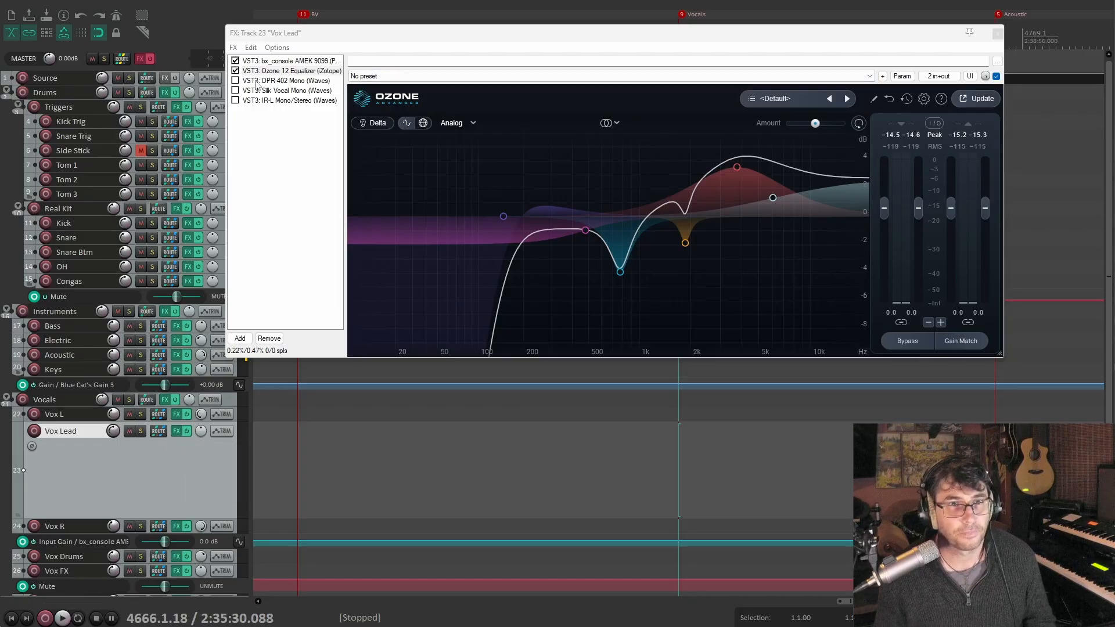
left_click(236, 80)
left_click(287, 82)
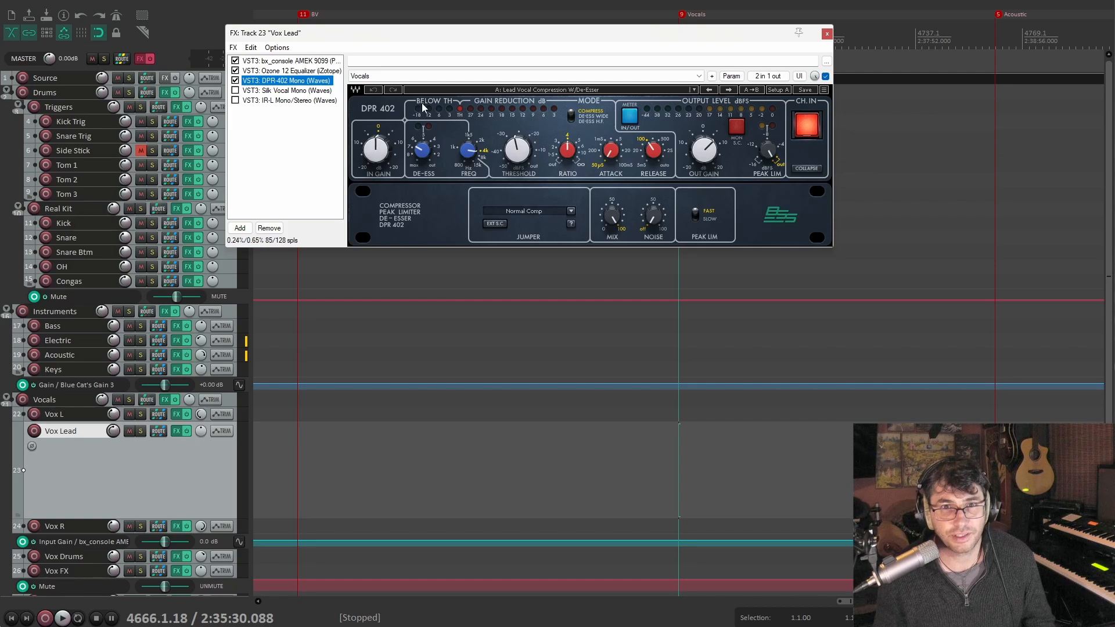
Show Silk Vocal Mono on Vox Lead and play the mix from the Vocals marker, enabling the plug-in during playback
left_click(290, 91)
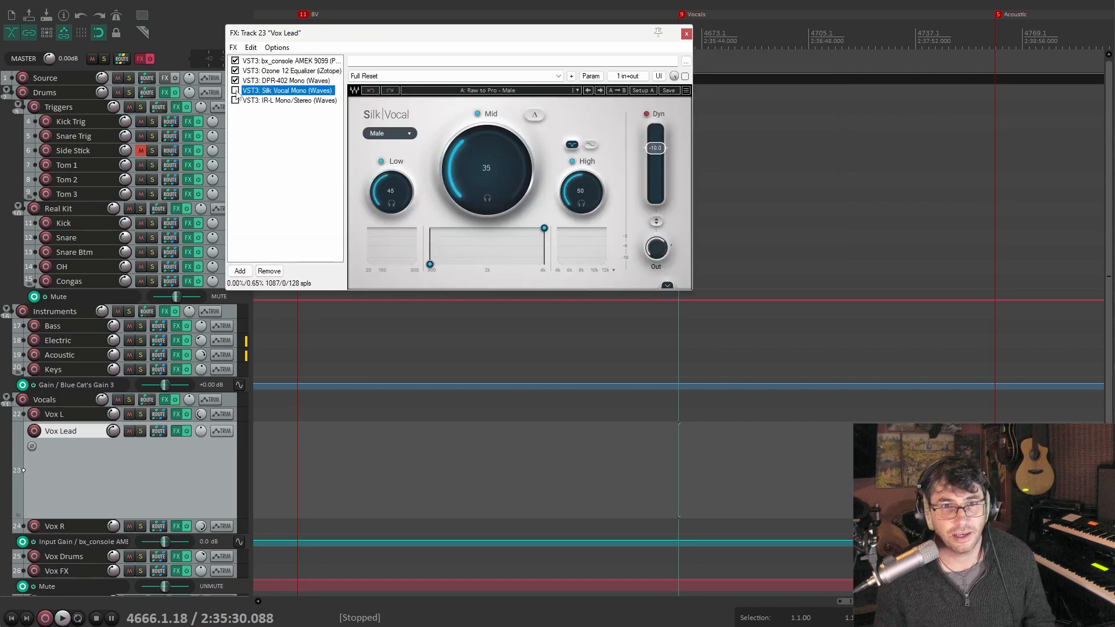
left_click_drag(397, 39, 359, 73)
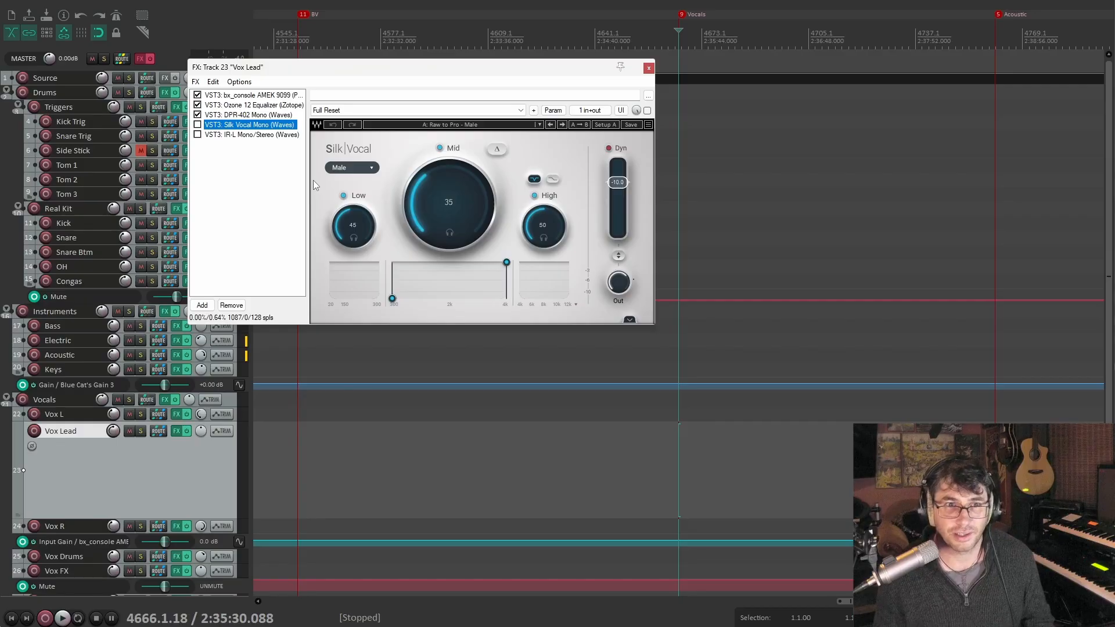
left_click(198, 124)
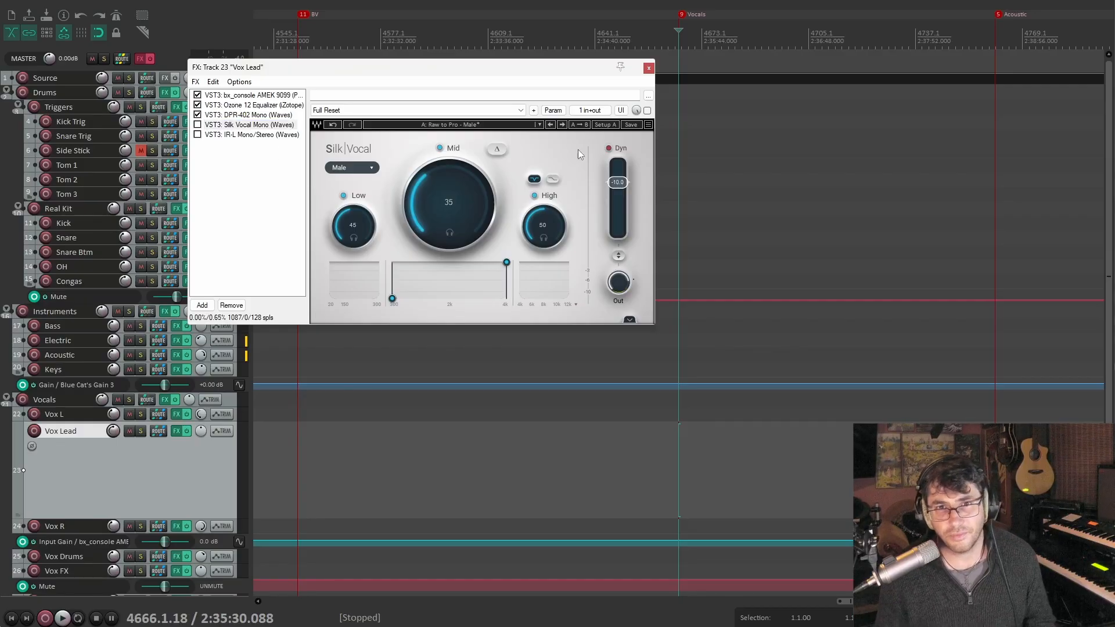
key("space")
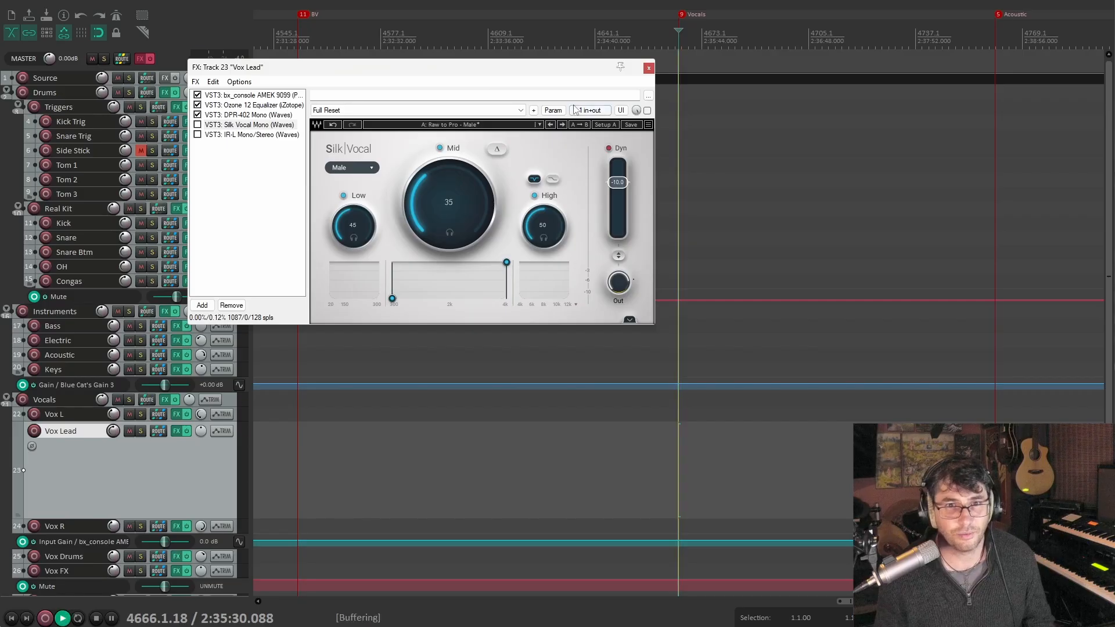
left_click(200, 127)
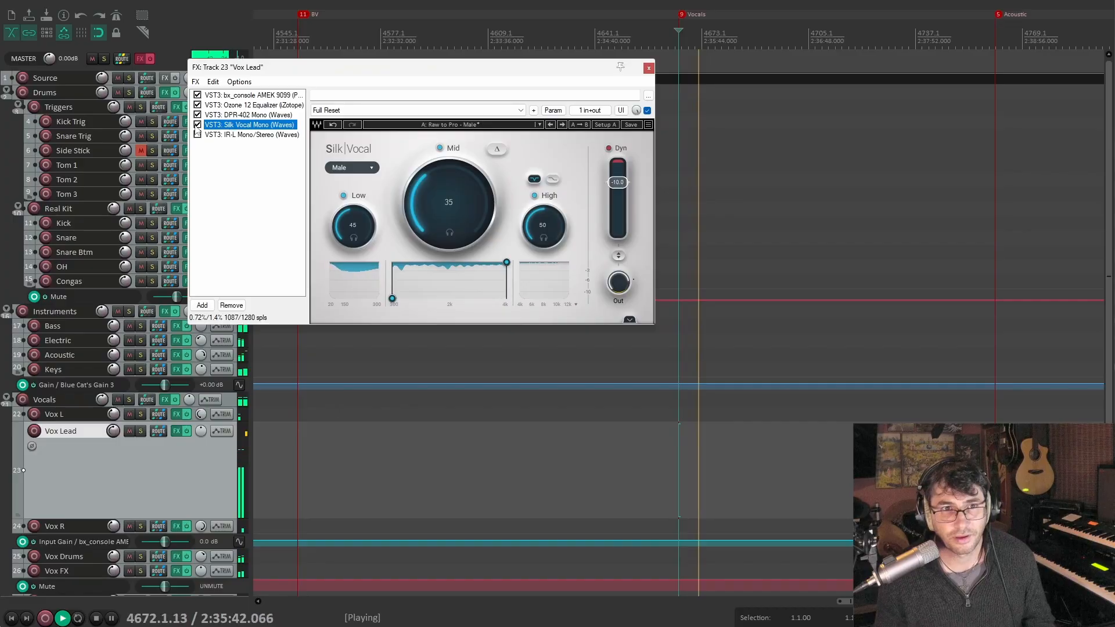
key("space")
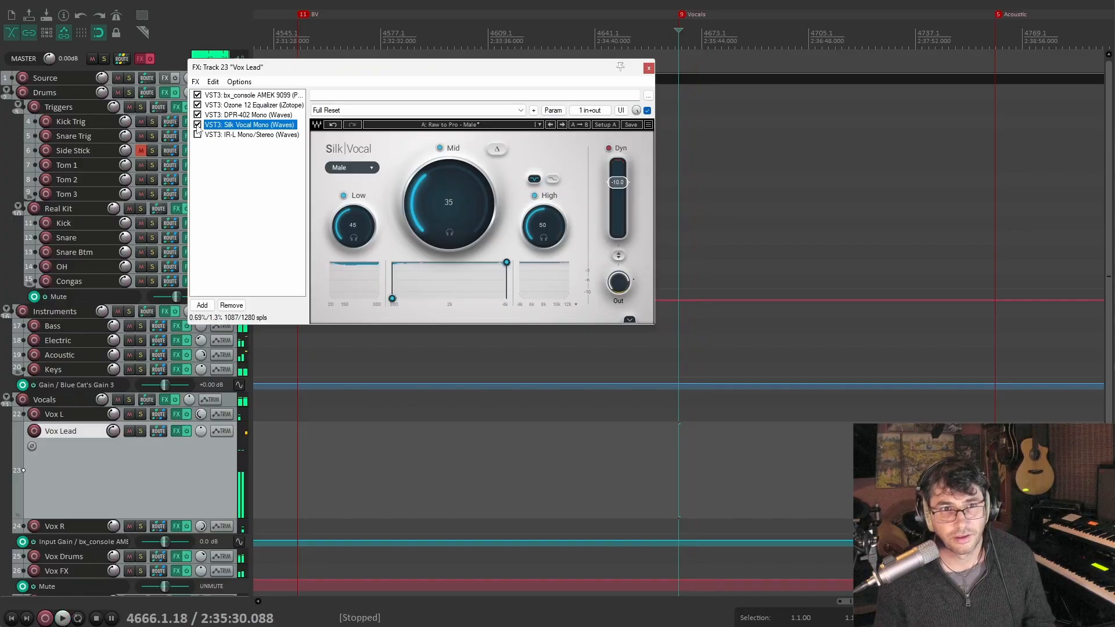
Enable and show IR-L Mono/Stereo on Vox Lead, close the effects window and collapse the track to minimum height
left_click(249, 135)
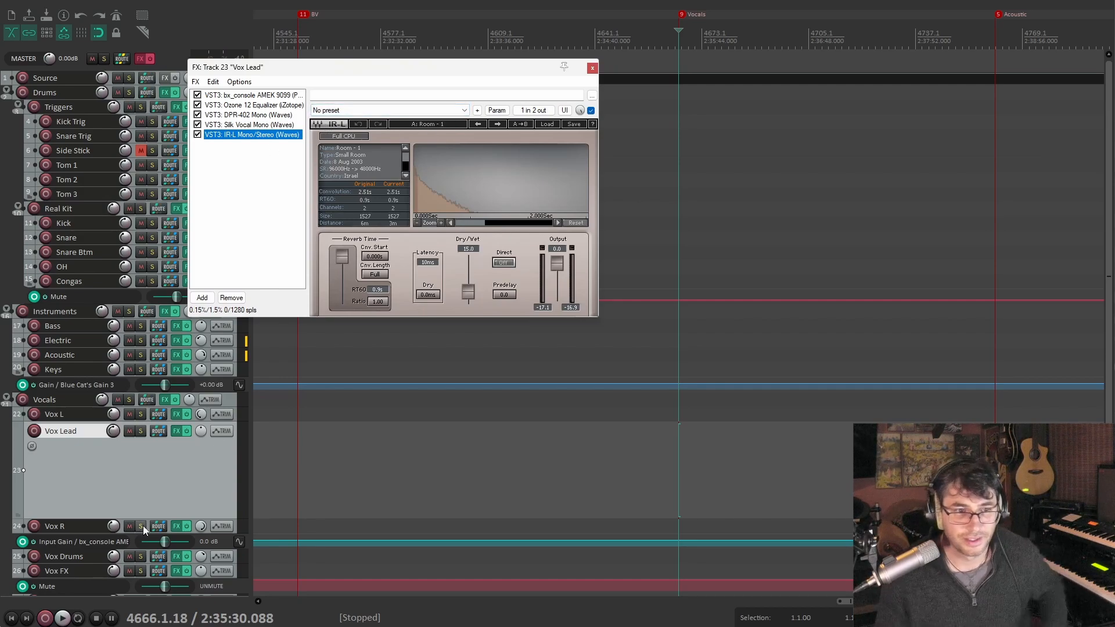
left_click(187, 469)
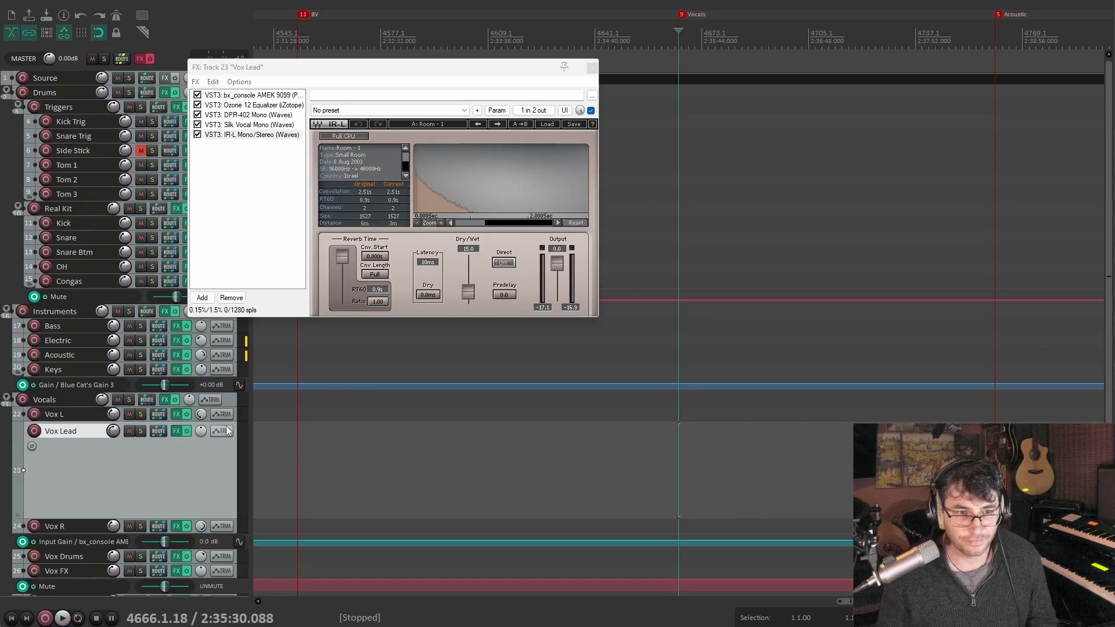
left_click(591, 69)
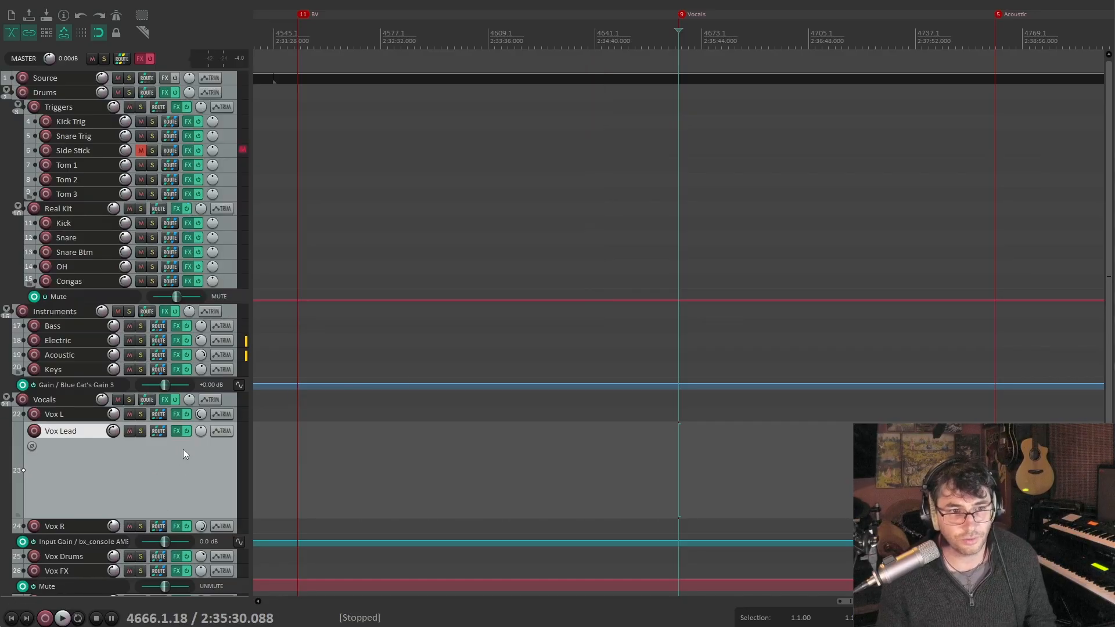
double_click(183, 449)
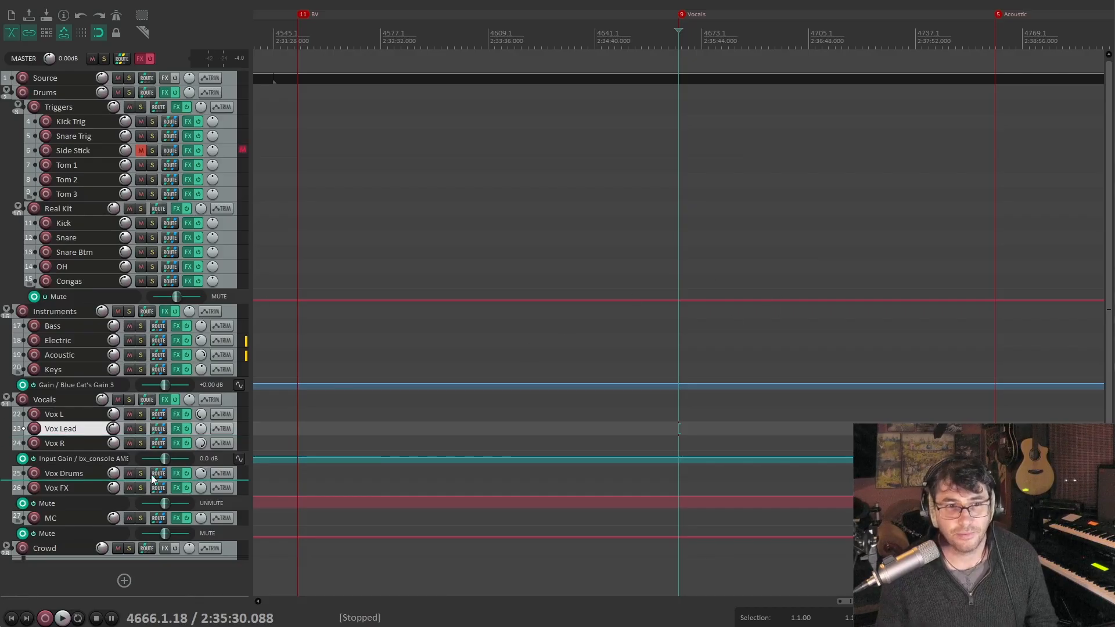
Open the Vox R effects chain and show the Ozone 12 Equalizer, DPR-402 Mono and Silk Vocal Mono, returning to the equalizer
left_click(176, 443)
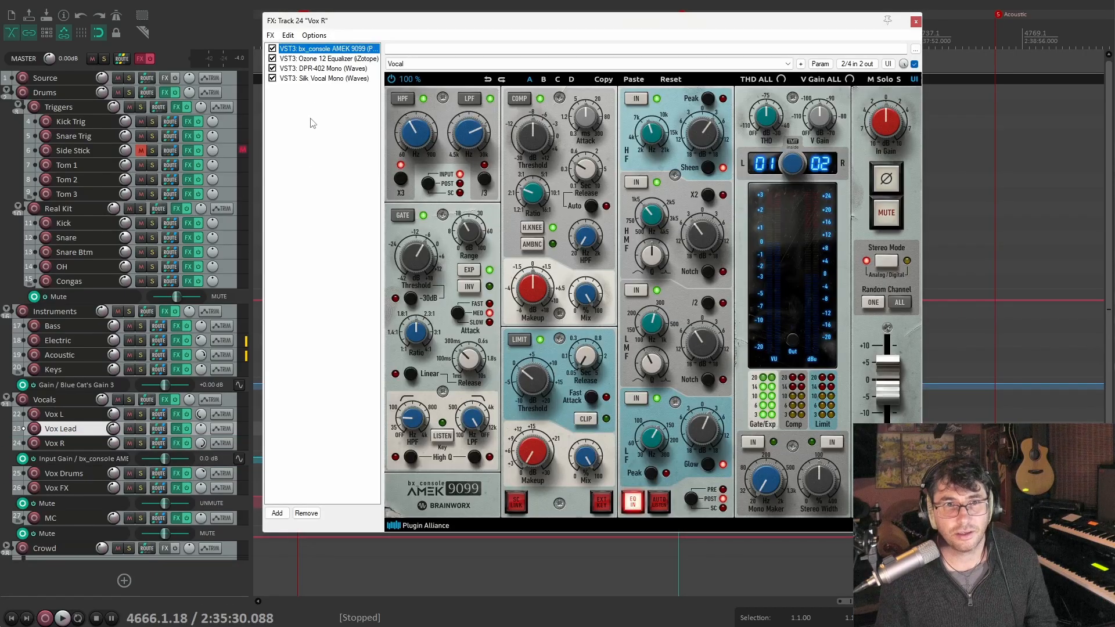
left_click(330, 60)
left_click(335, 69)
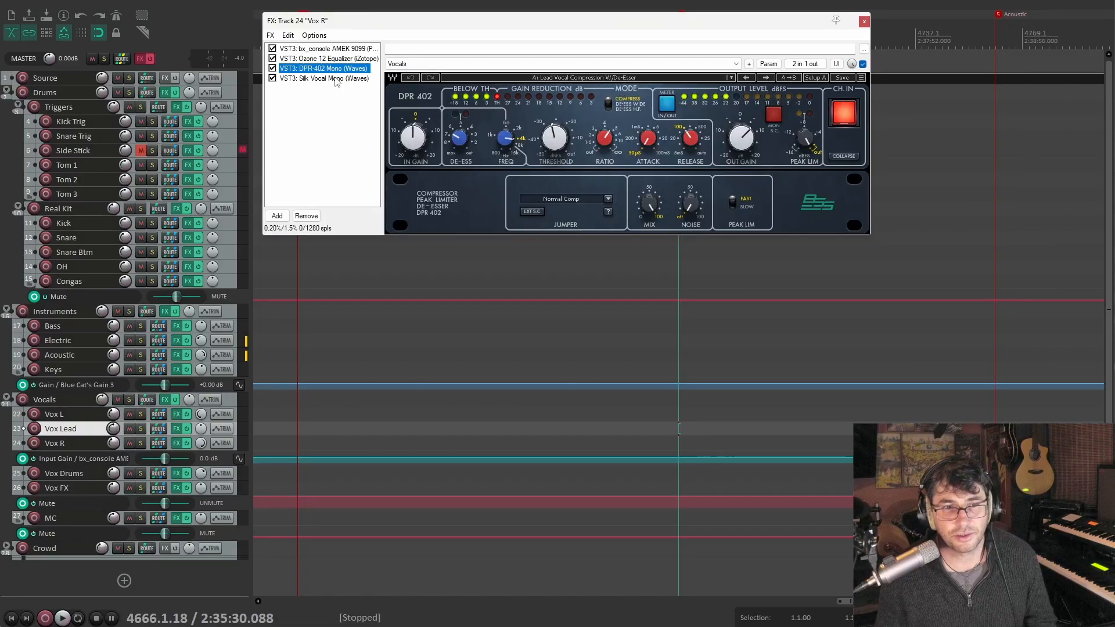
left_click(334, 80)
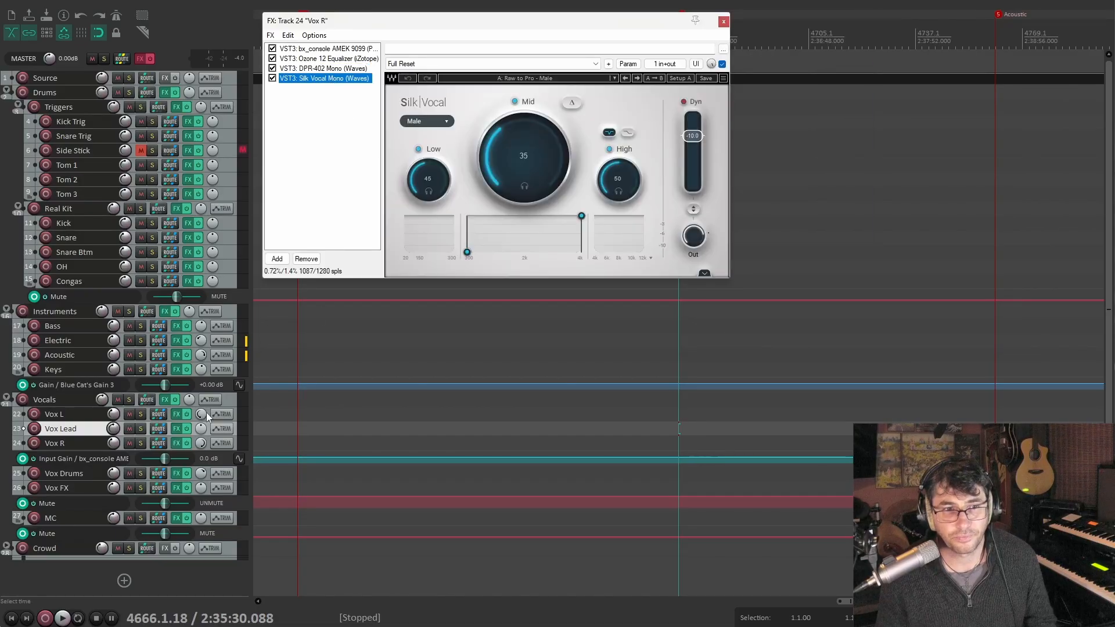
left_click(329, 60)
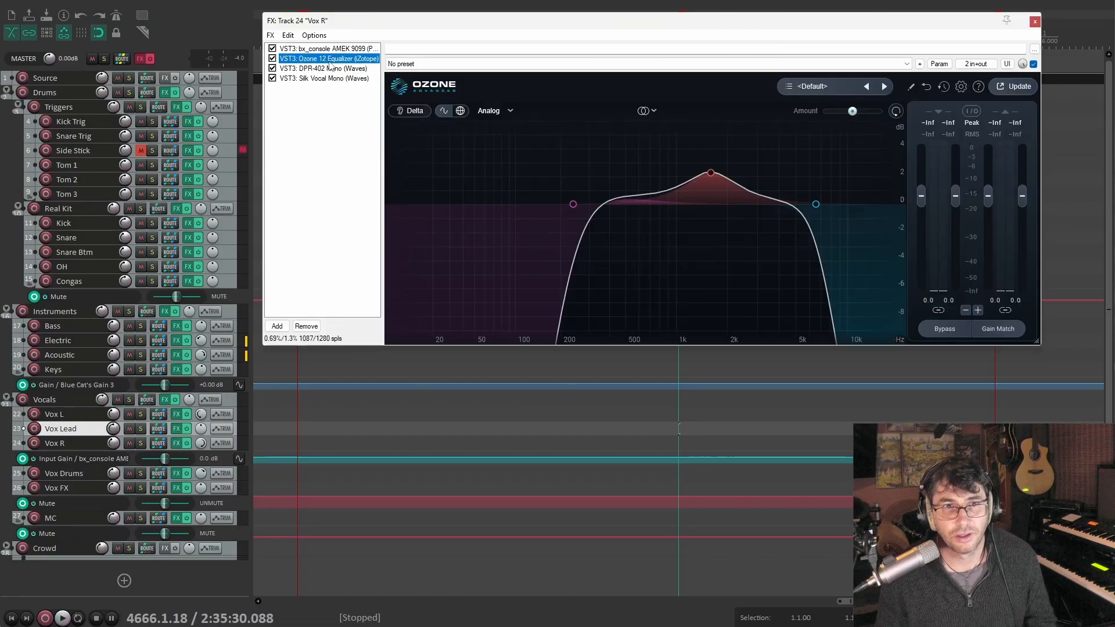
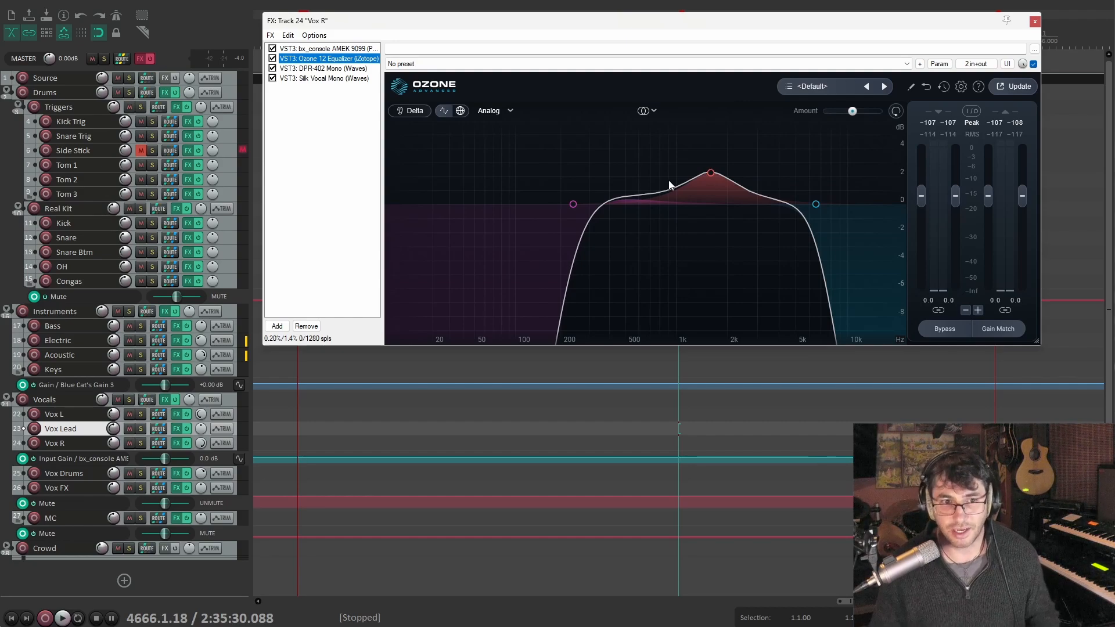
Solo the Vocals folder, bypass the effects on Vox L, Vox Lead, Vox R, Vox Drums and Vox FX, and mute Vox FX
left_click(129, 400)
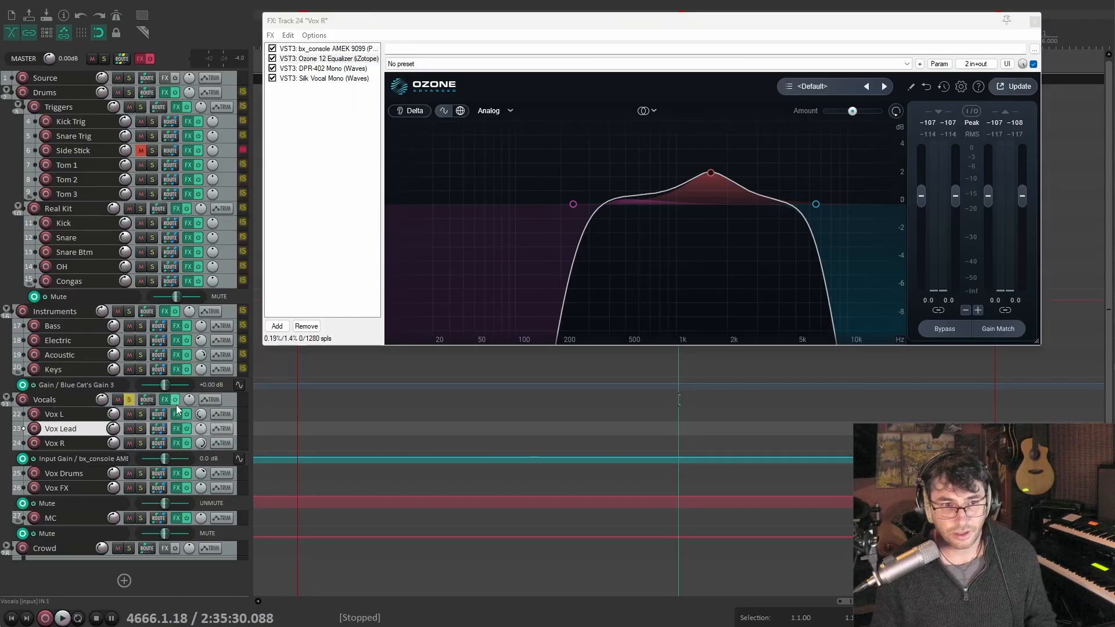
left_click(186, 429)
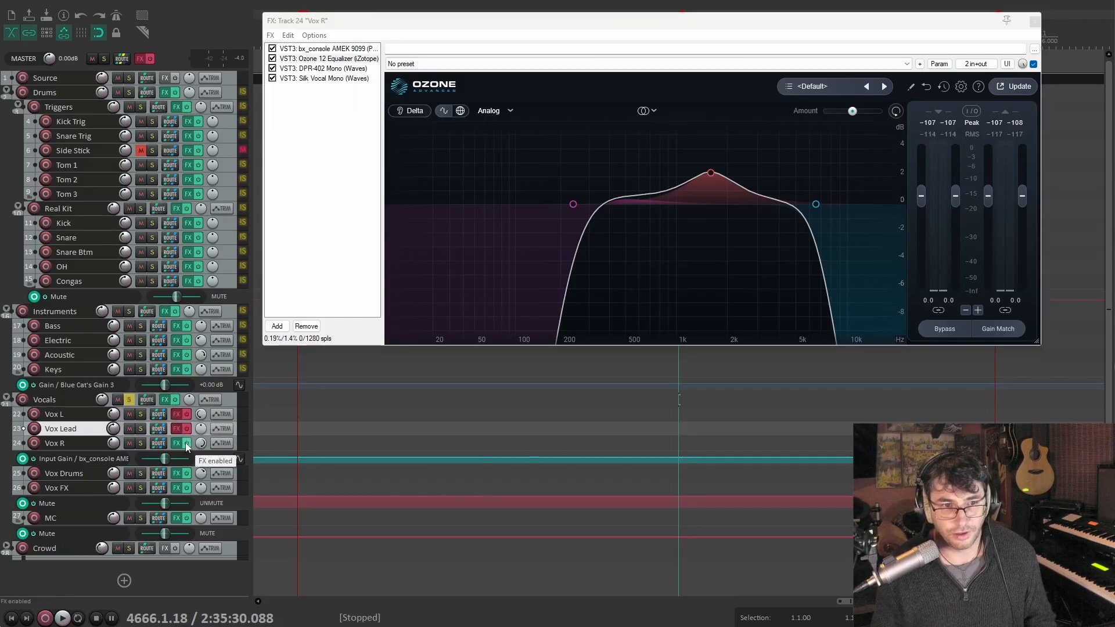
left_click(186, 443)
left_click(186, 473)
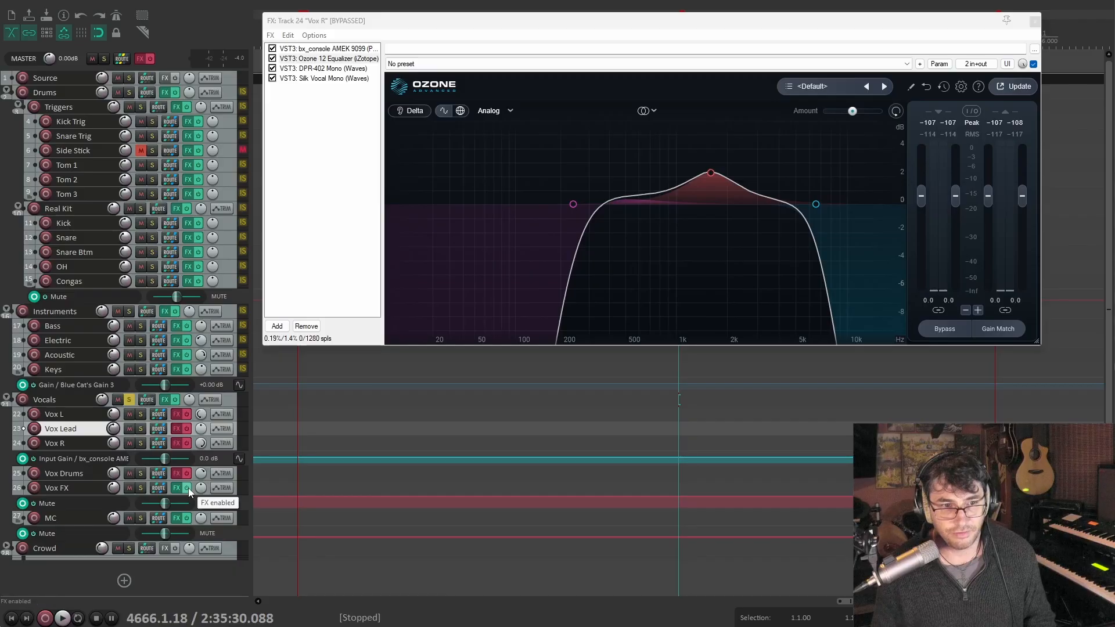
left_click(186, 488)
left_click(129, 489)
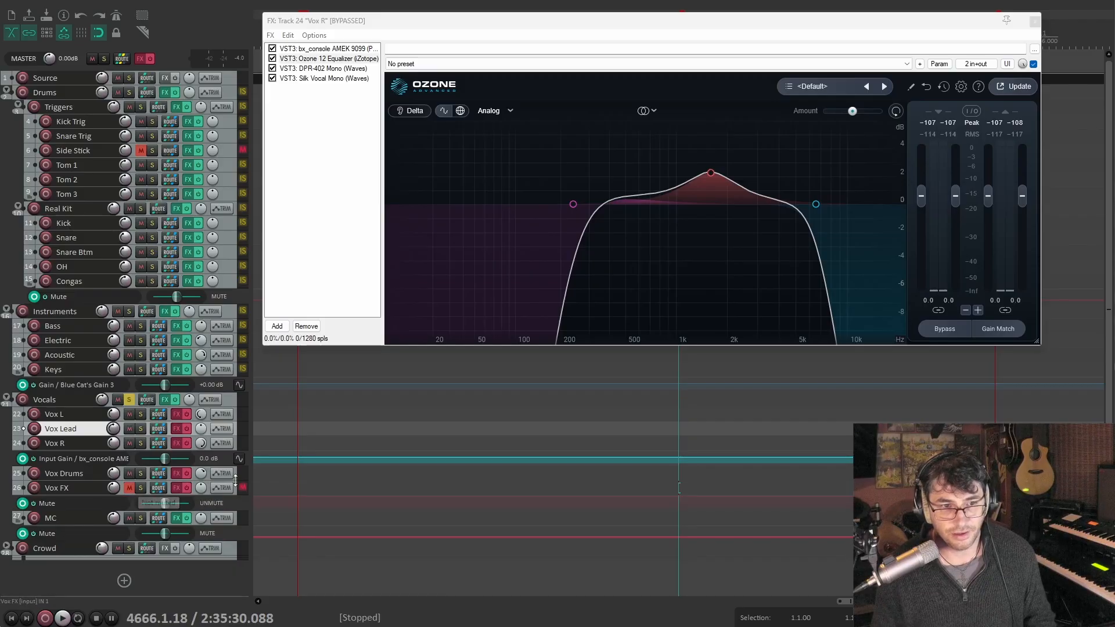
Play the soloed vocals from the Vocals marker while re-enabling the effects on Vox L, Vox Lead, Vox R and Vox Drums
key("space")
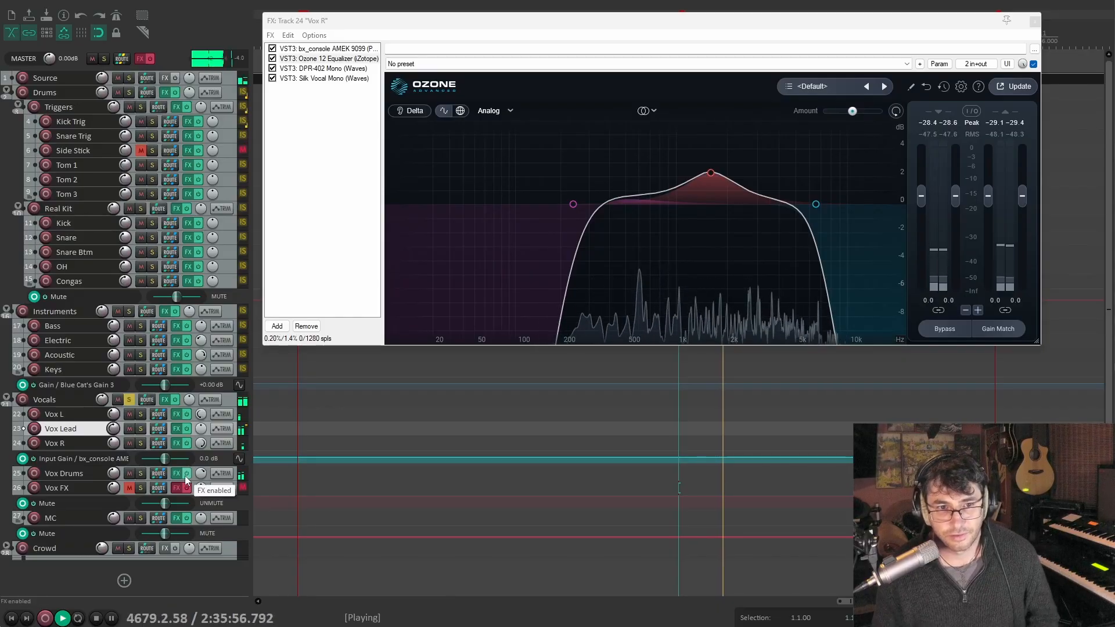
key("space")
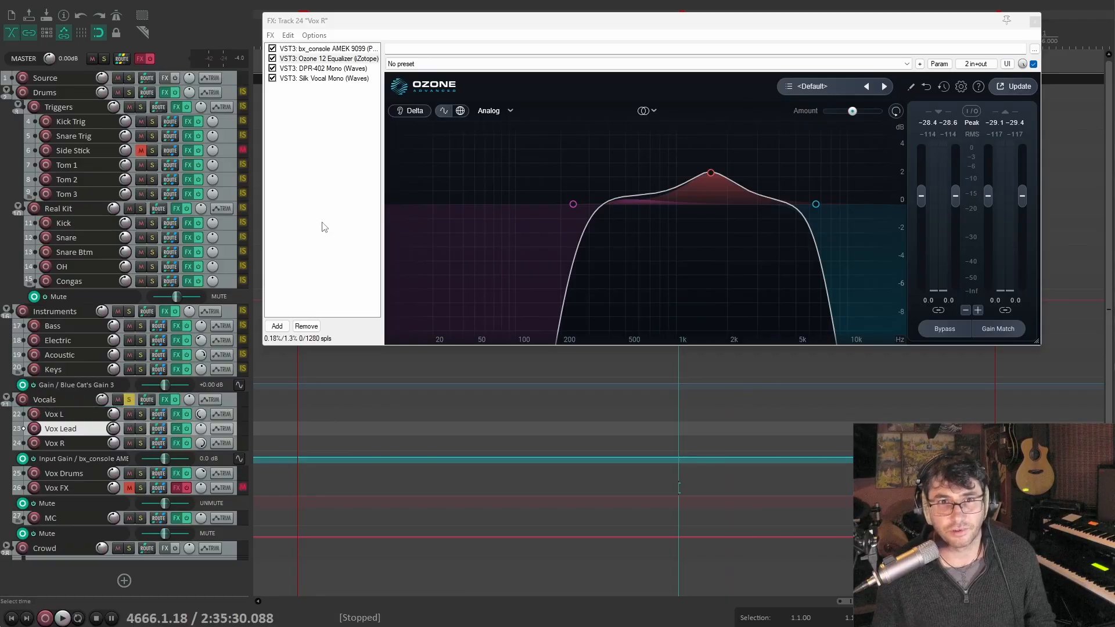
Show the bx_console AMEK 9099 on Vox R and point out its gate threshold
left_click(328, 49)
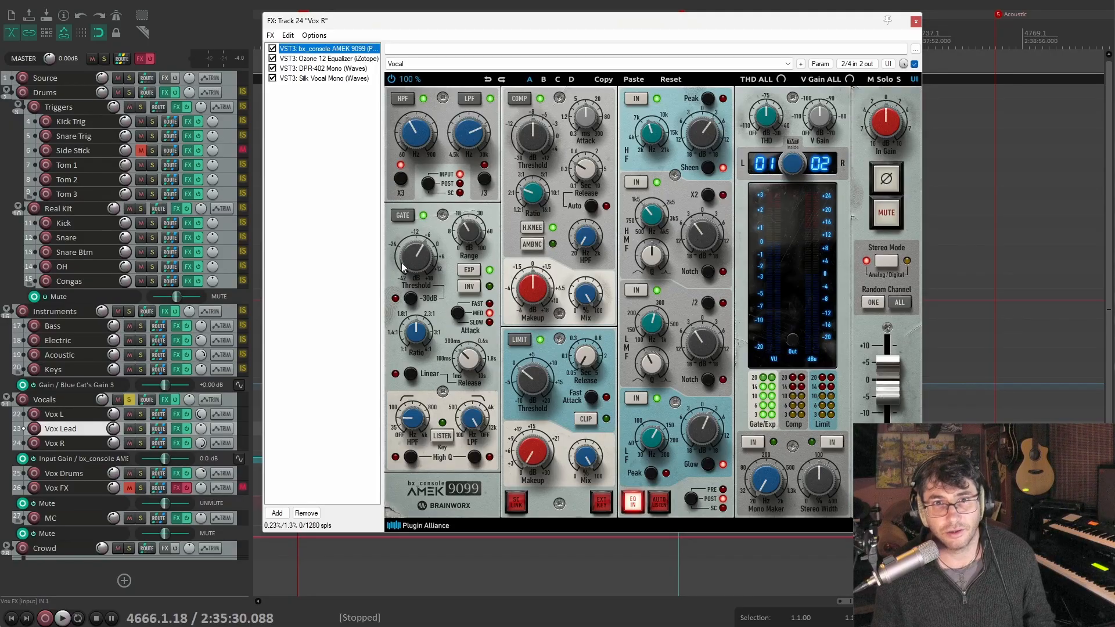
left_click(421, 260)
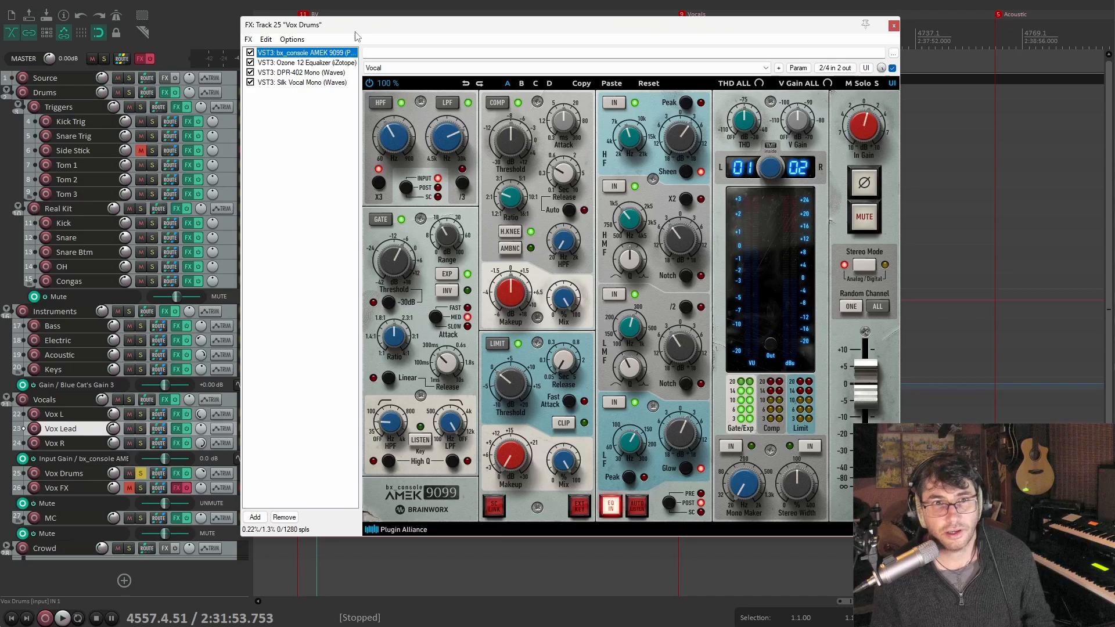
Audition the soloed Vox Drums track with the Ozone 12 Equalizer bypassed and enabled, returning to the bx_console AMEK 9099
left_click_drag(367, 26, 479, 73)
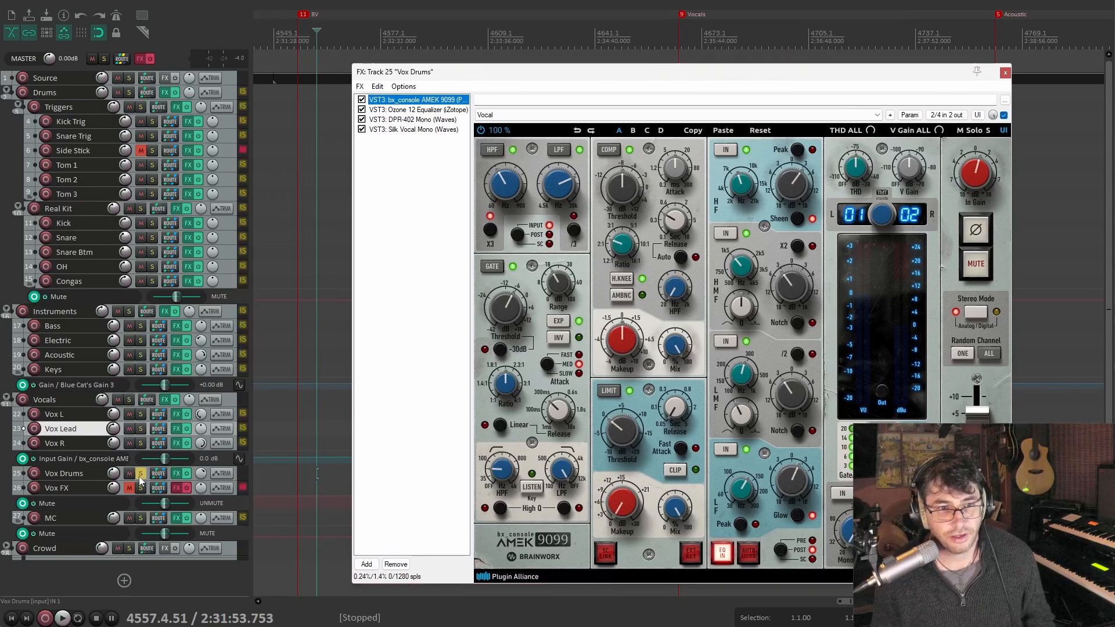
left_click(395, 110)
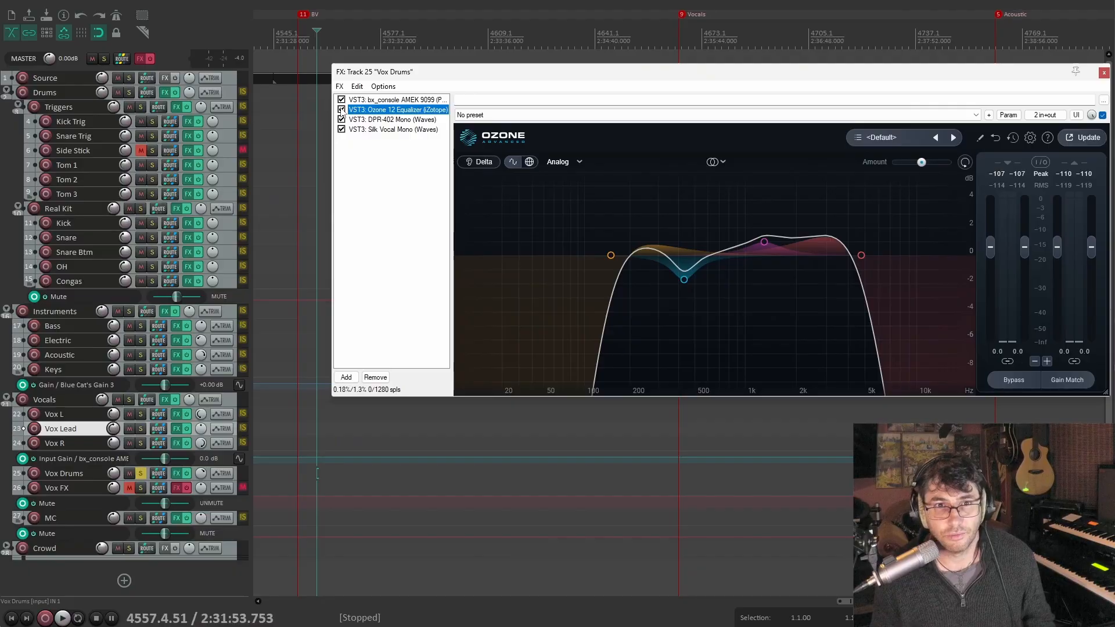
key("space")
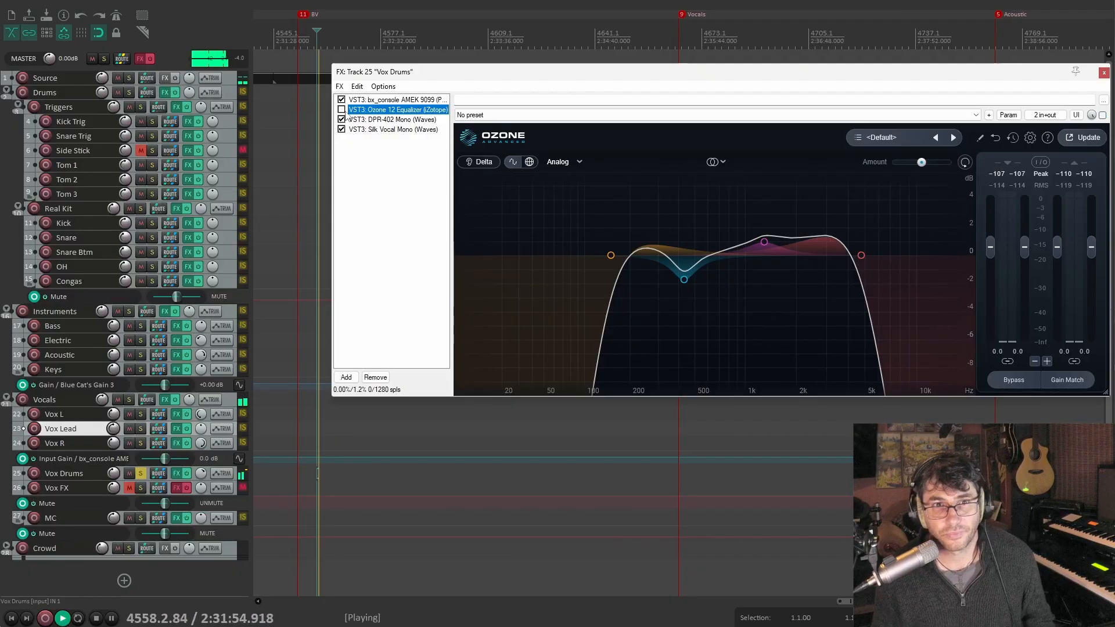
left_click(342, 110)
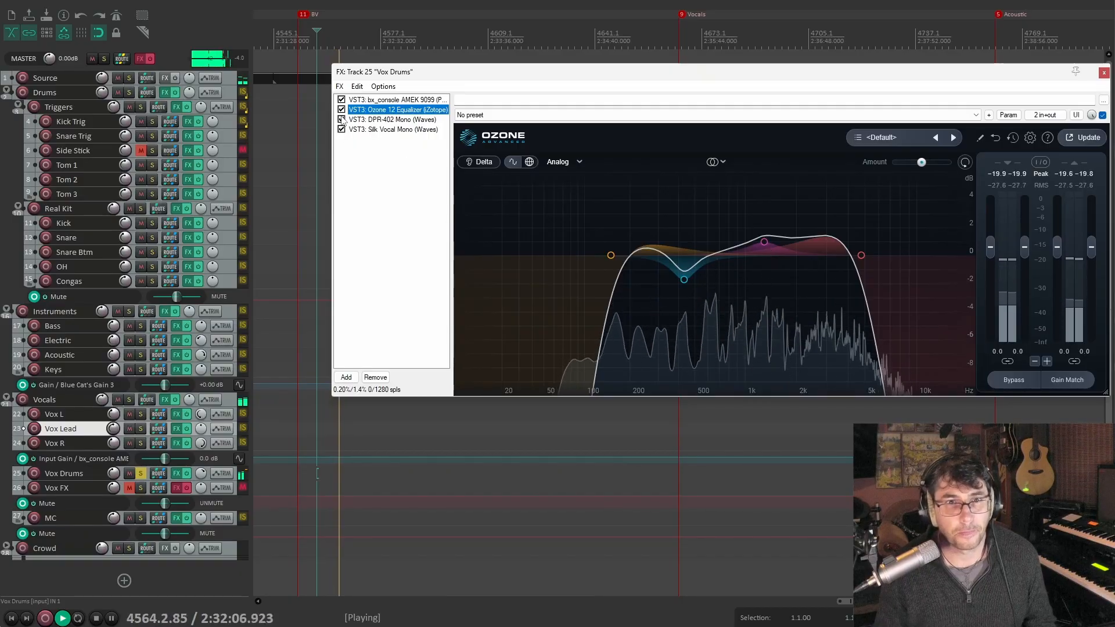
key("Up")
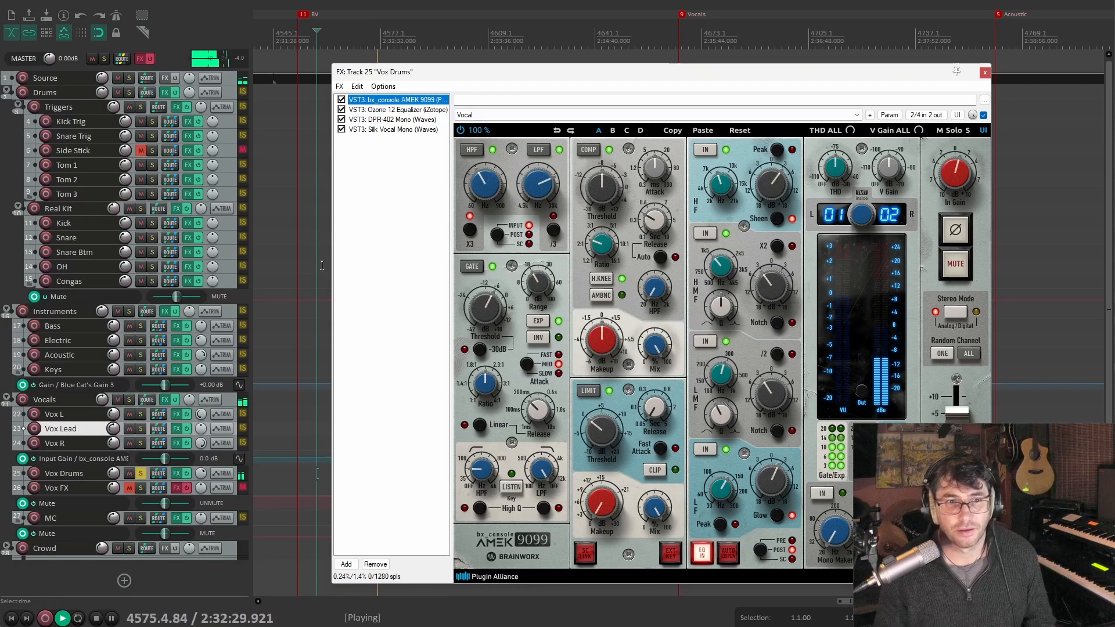
key("space")
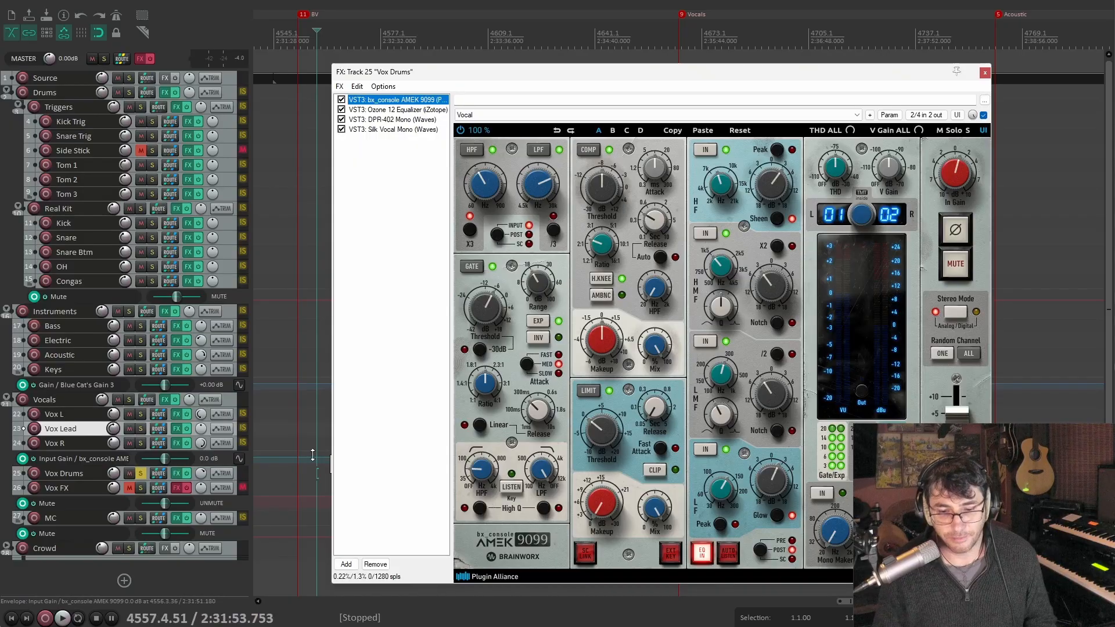
Unsolo the Vox Drums track and unmute the Vox FX track
left_click(141, 474)
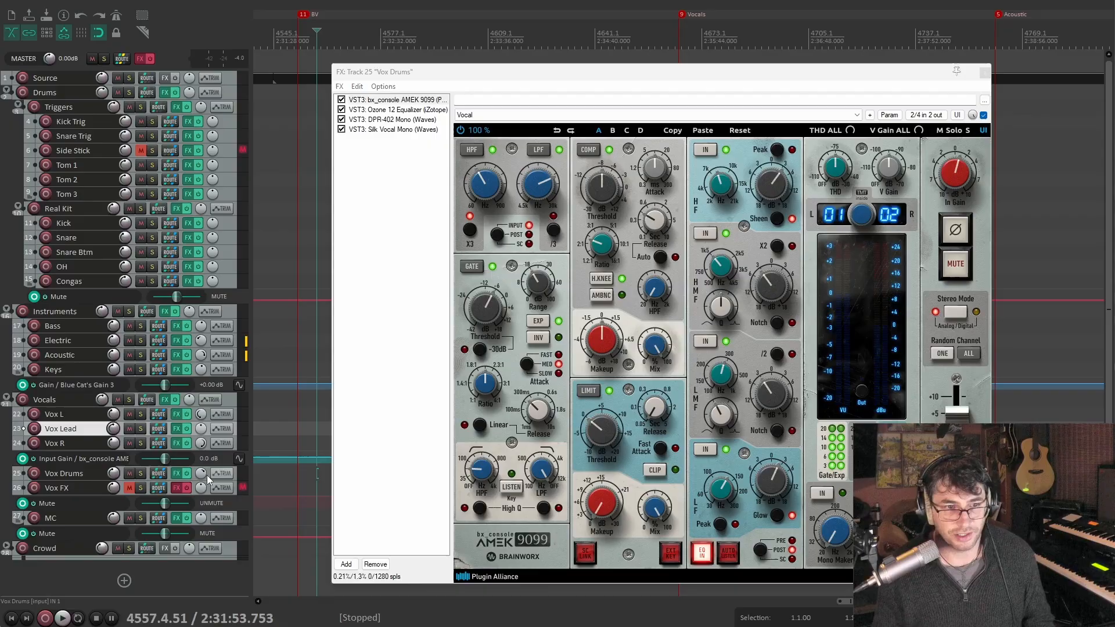
right_click(127, 490)
left_click(151, 500)
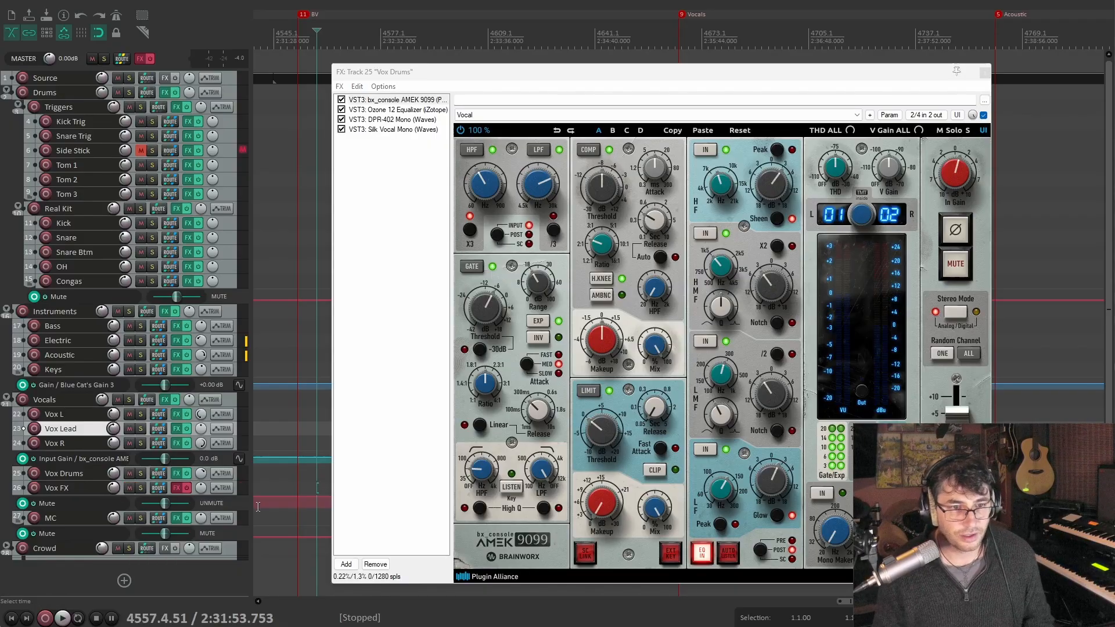
Open CLA Epic Stereo on Vox FX and review its delay channels 1 to 4 and reverb channels A to D
left_click(177, 488)
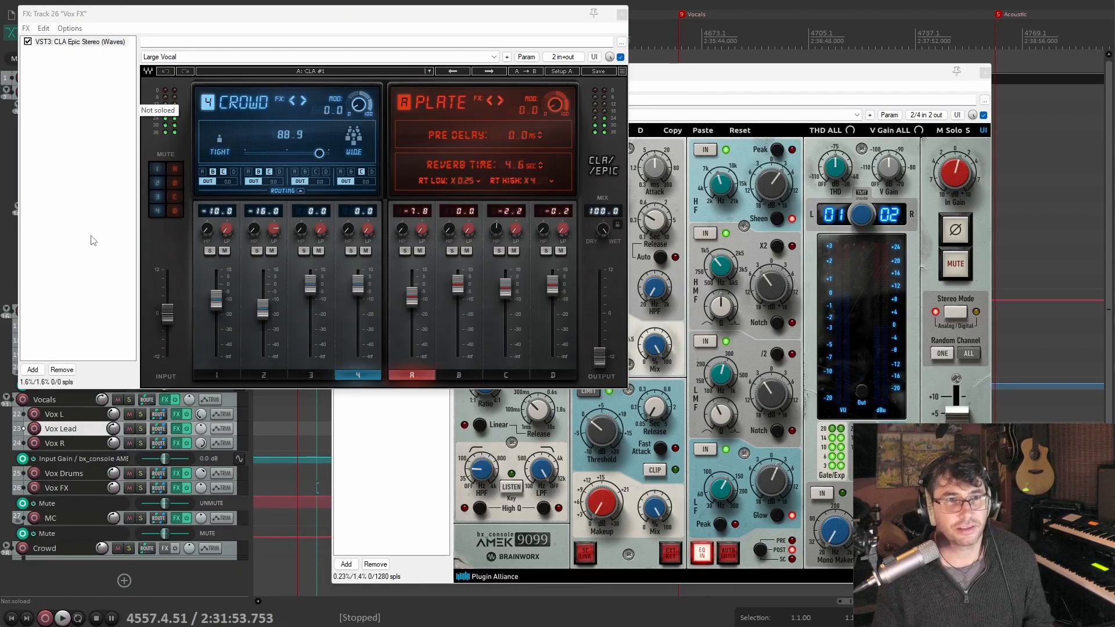
left_click_drag(198, 21, 227, 26)
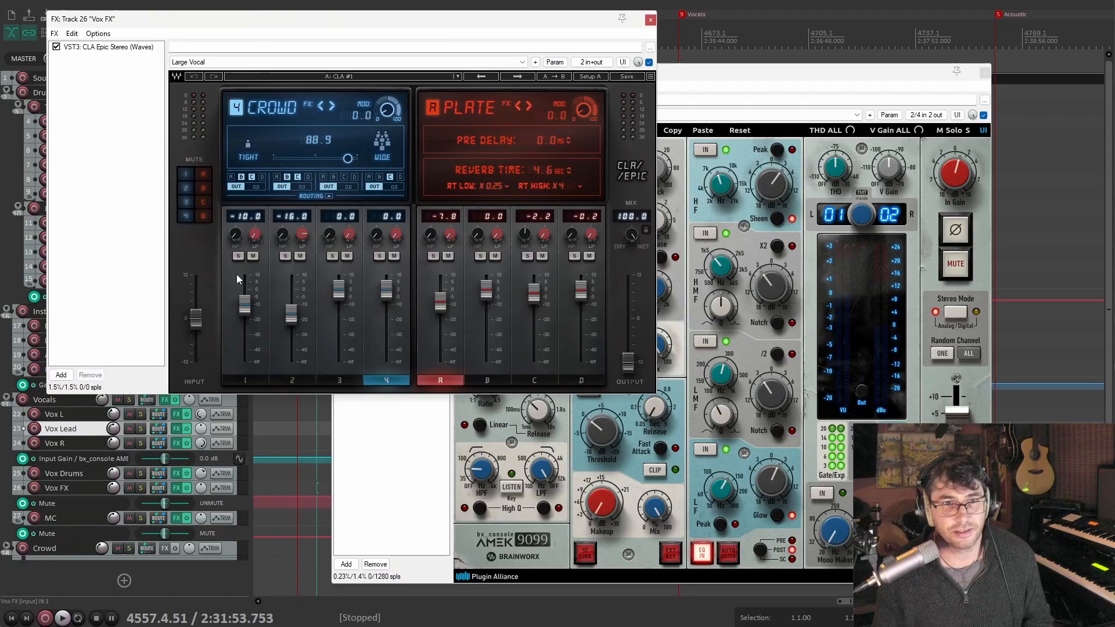
left_click(249, 381)
left_click(291, 381)
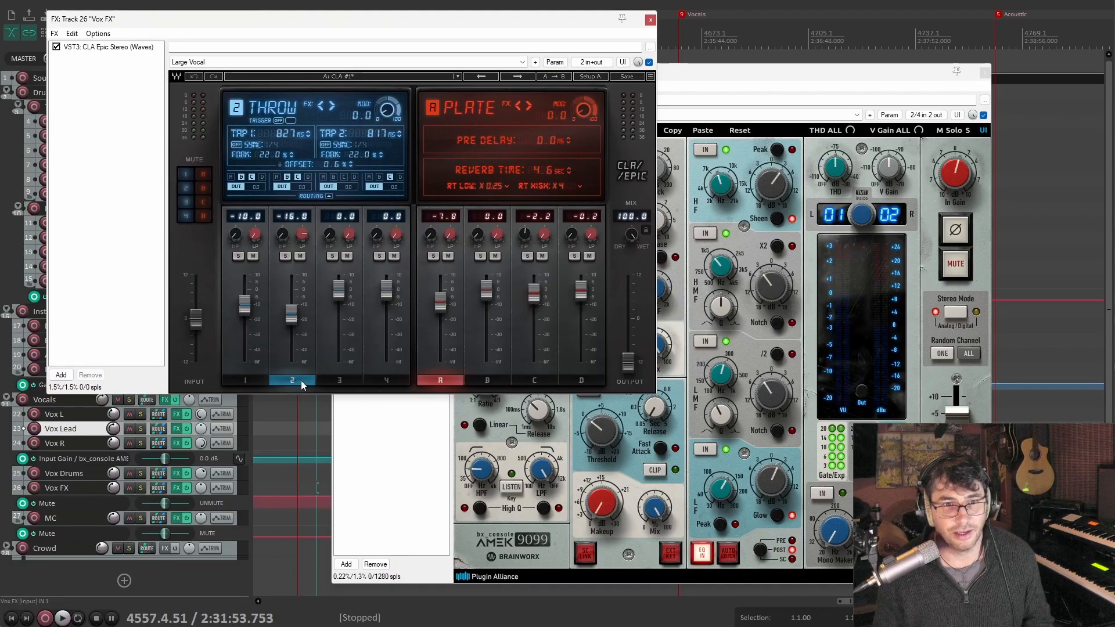
left_click(335, 380)
left_click(384, 380)
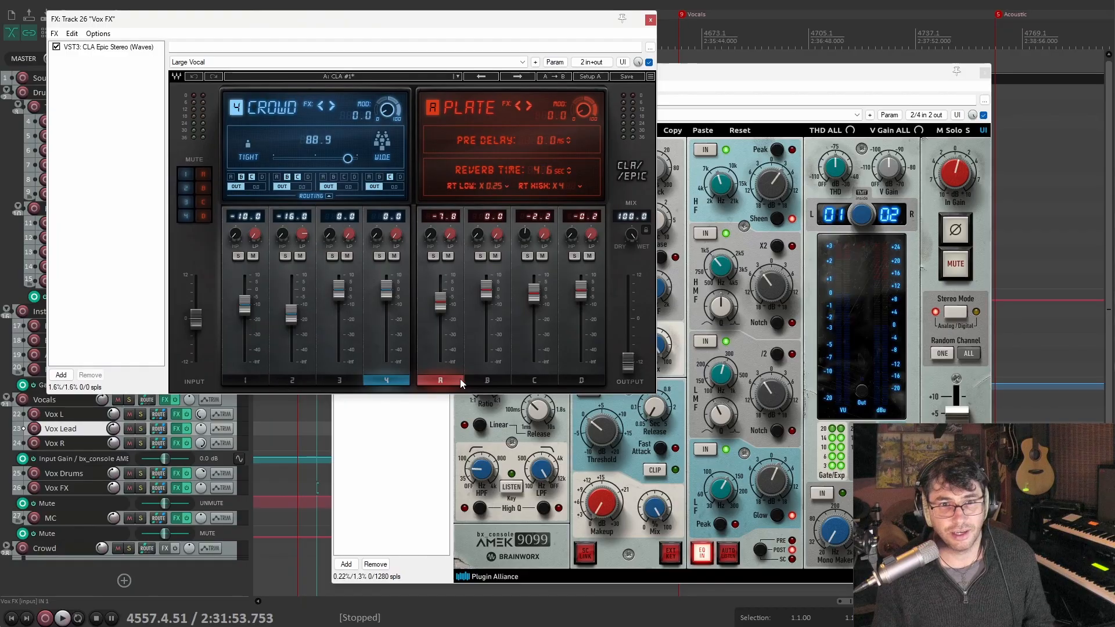
left_click(487, 381)
left_click(525, 381)
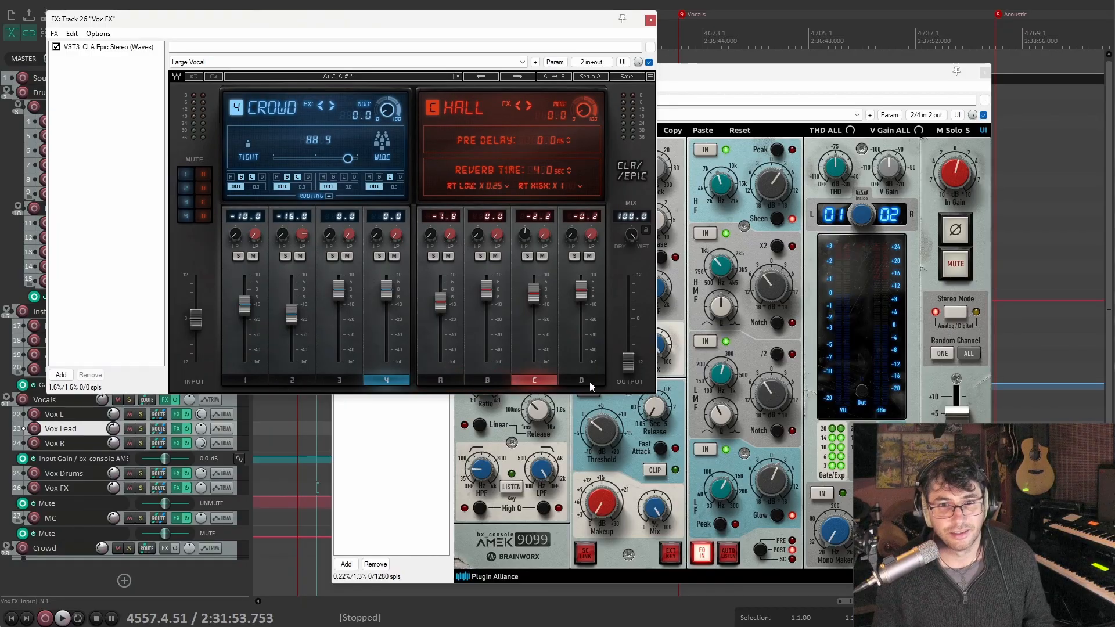
left_click(584, 381)
left_click(440, 381)
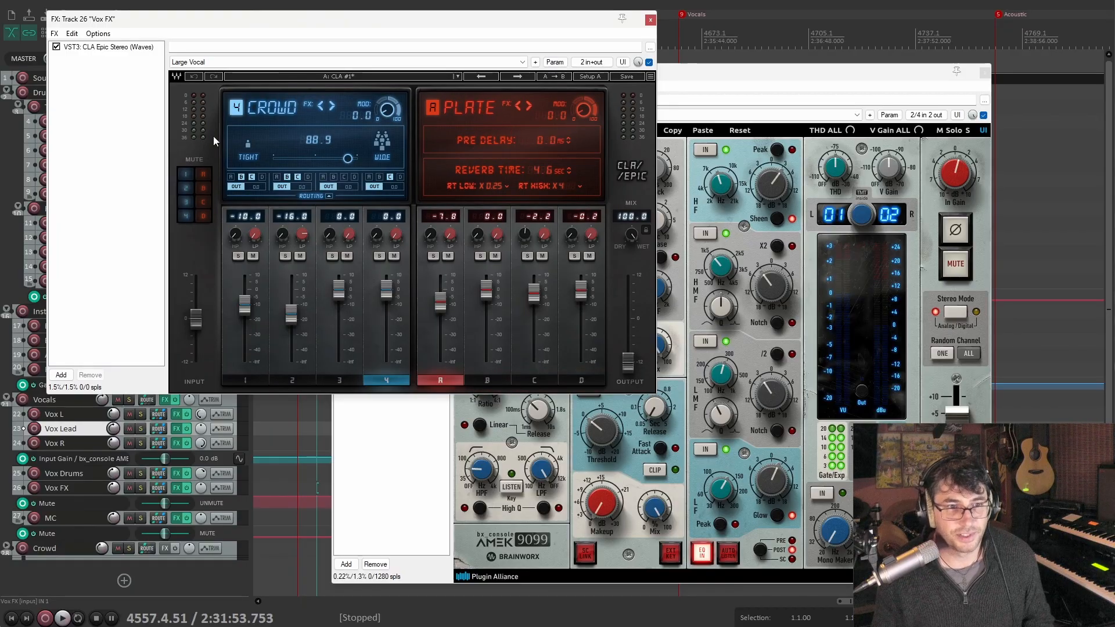
Raise the Vox FX track volume to +12.0 dB during playback, stop, and close the plugin windows
key("space")
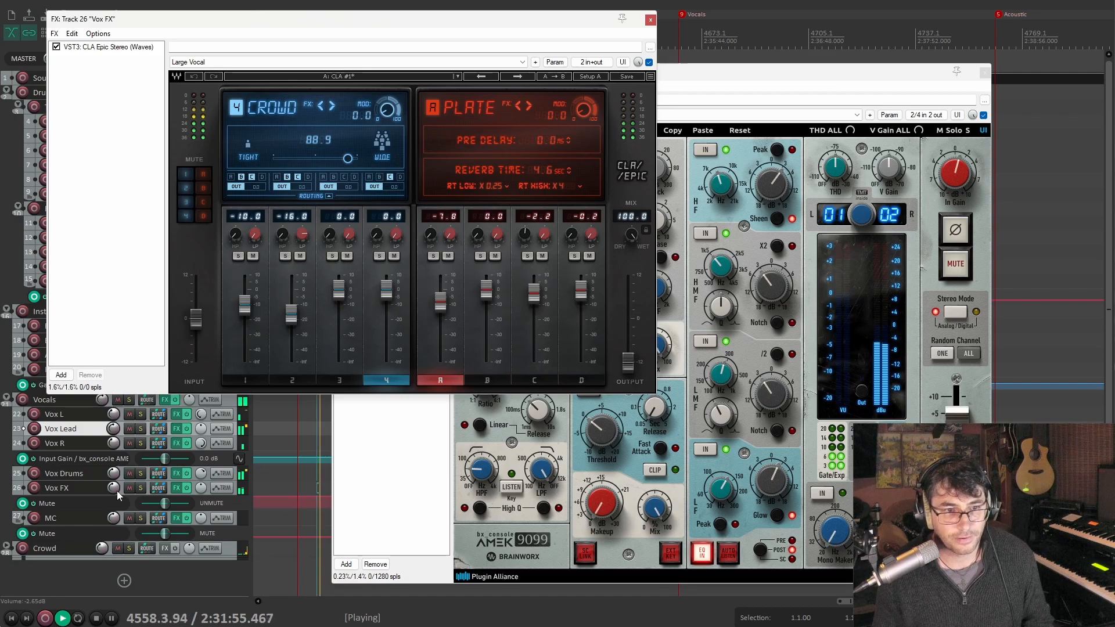
left_click_drag(117, 490, 117, 465)
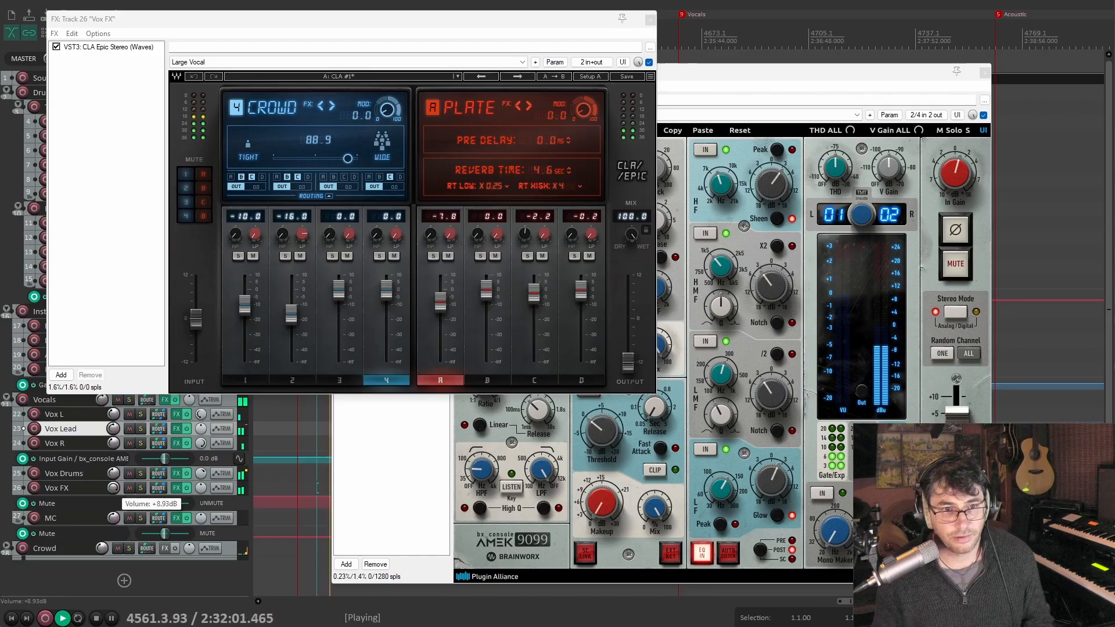
scroll(113, 491, "up", 5)
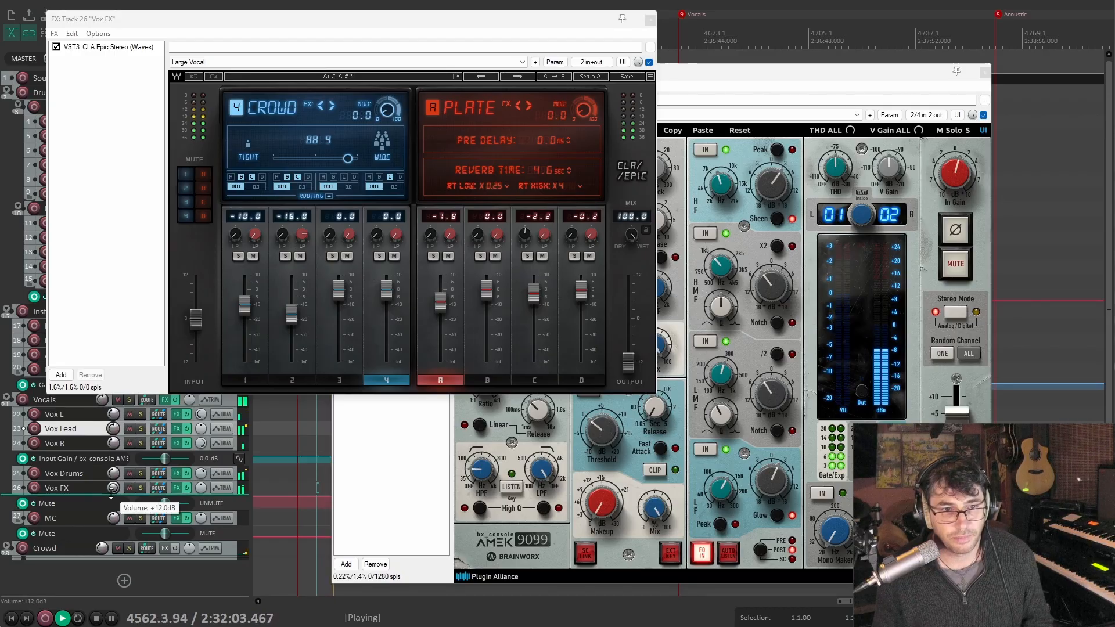
key("space")
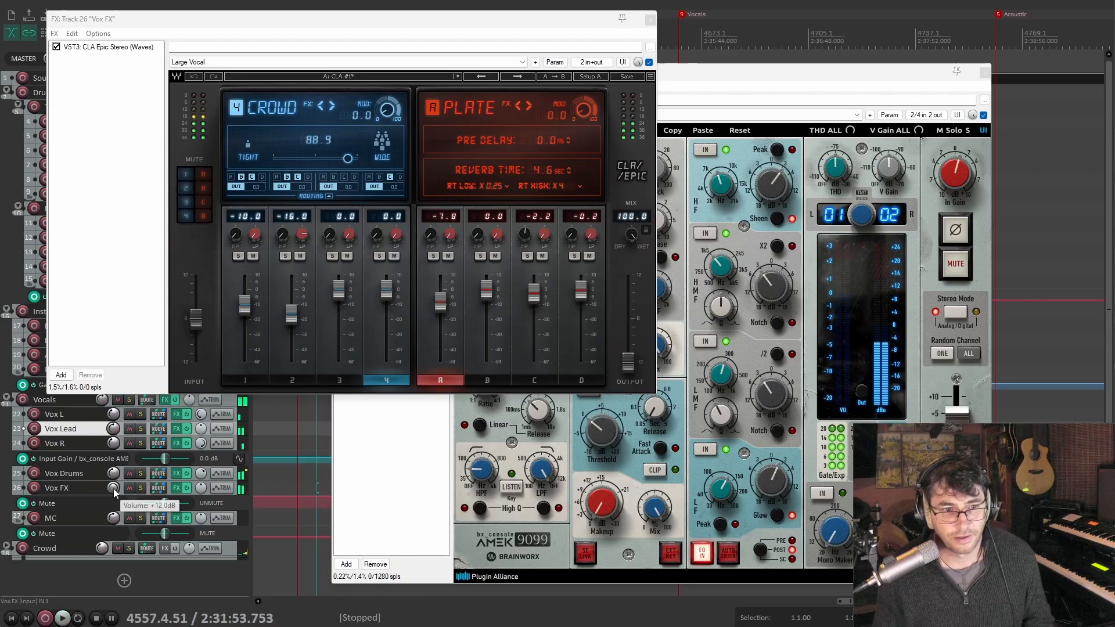
left_click(105, 431)
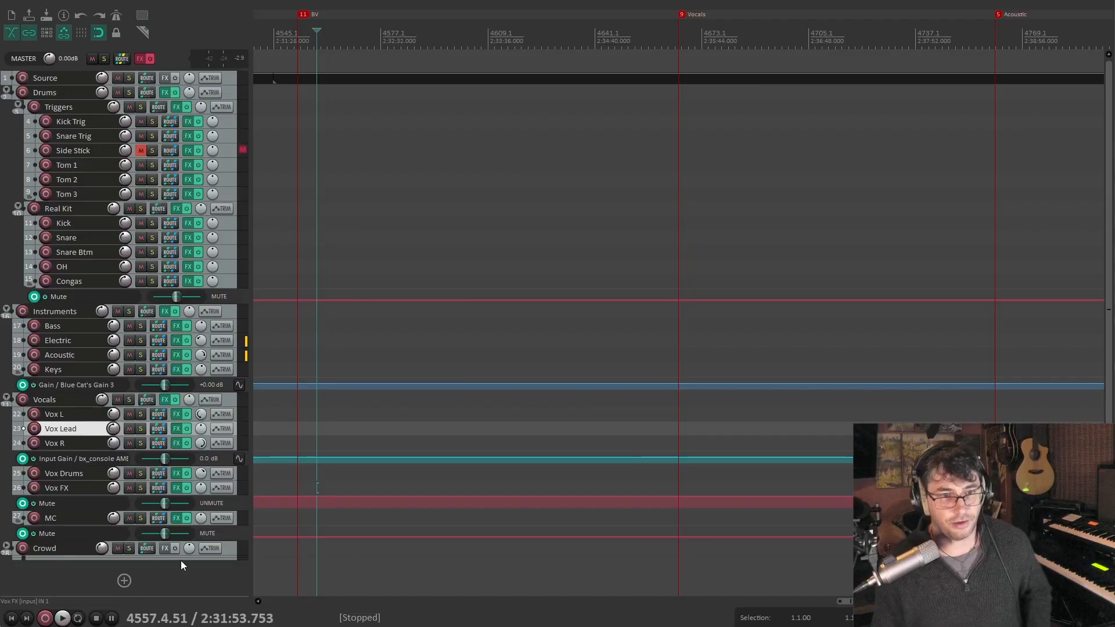
Expand the Crowd folder and inspect the Source receive and its audio source channel in Crowd Mic L's routing
scroll(234, 541, "down", 1)
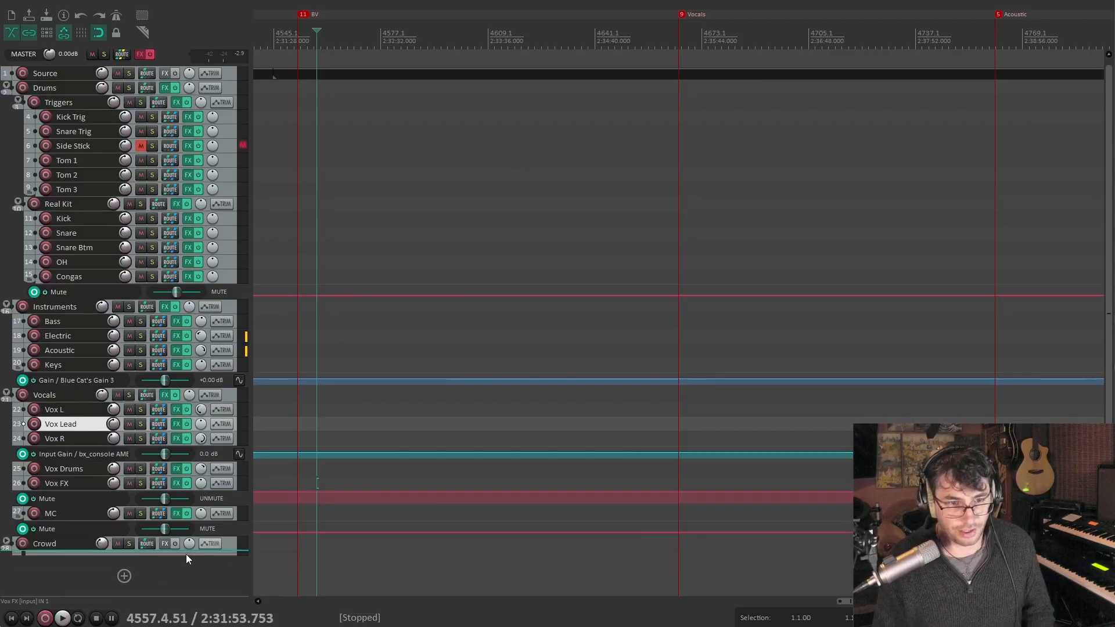
left_click(6, 544)
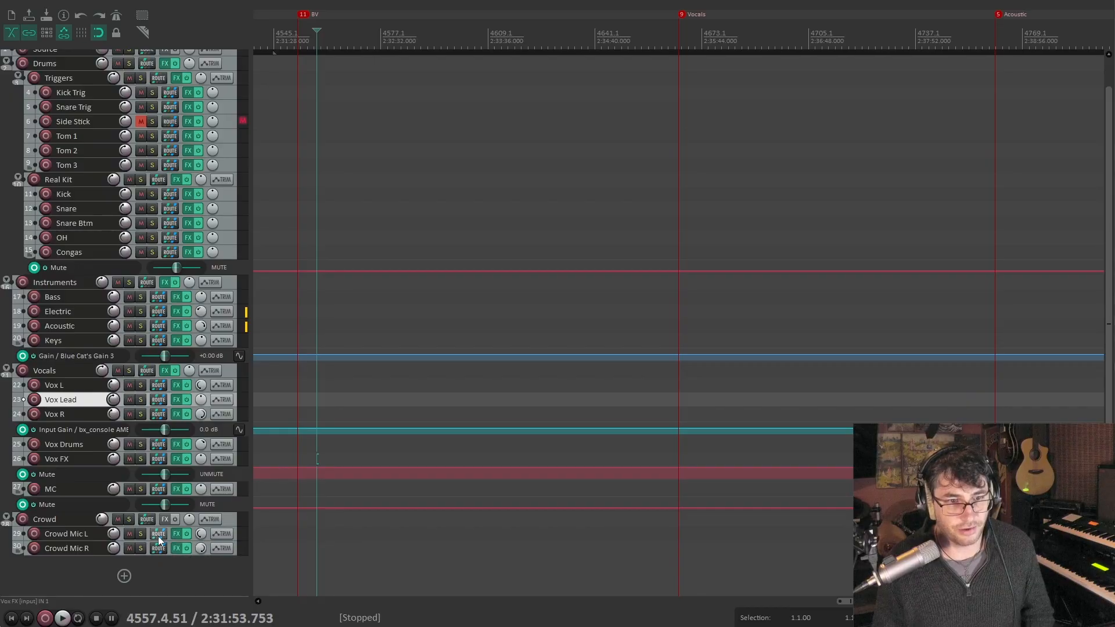
left_click(157, 535)
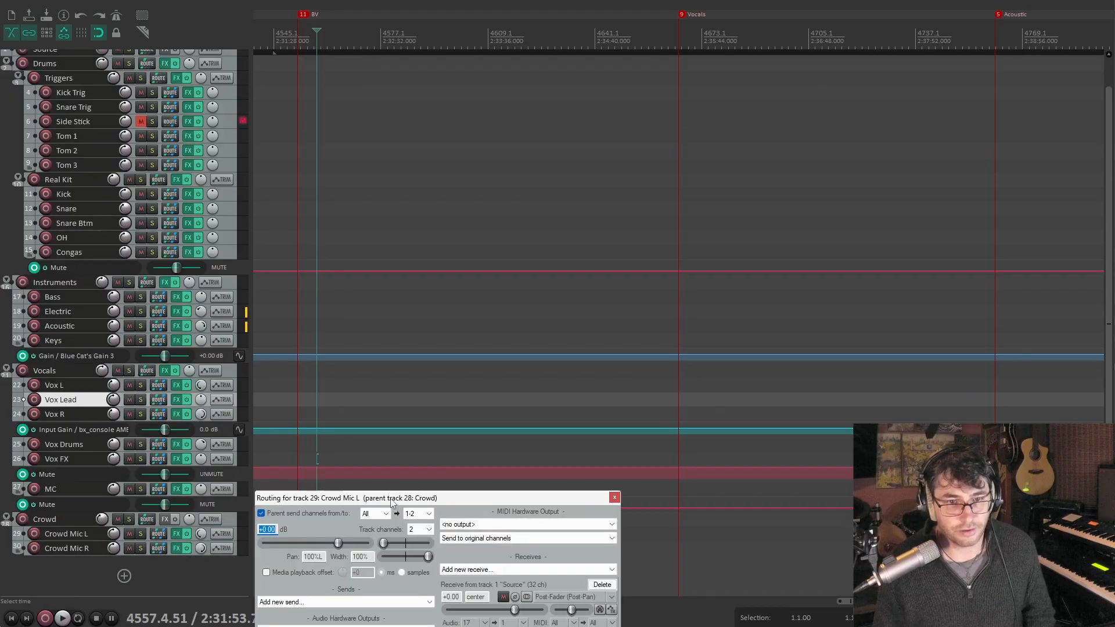
left_click_drag(394, 501, 371, 80)
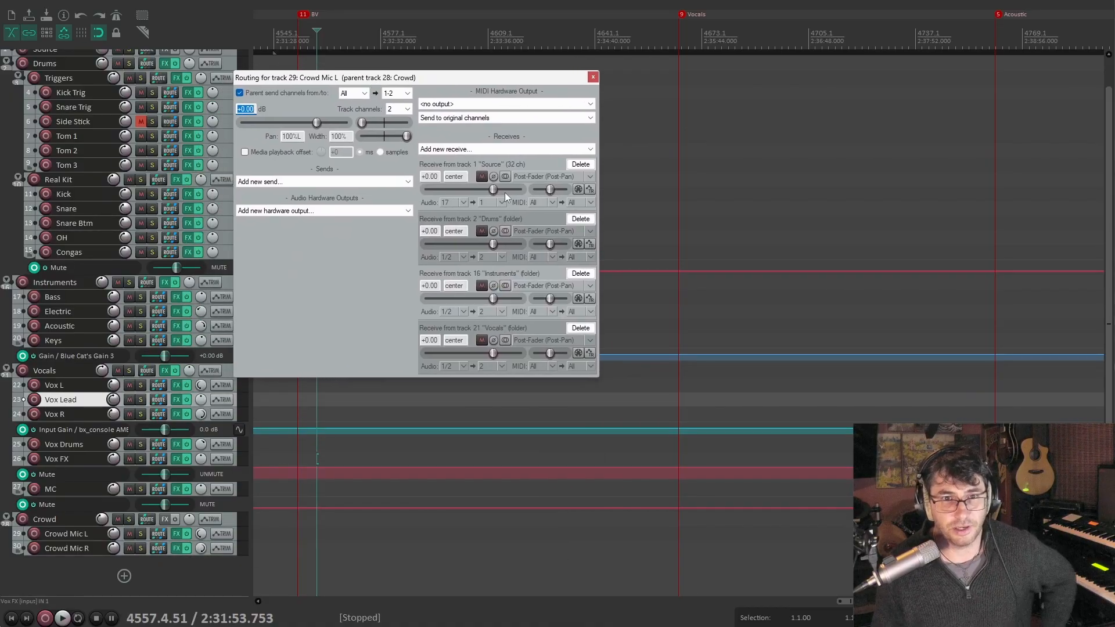
left_click(464, 203)
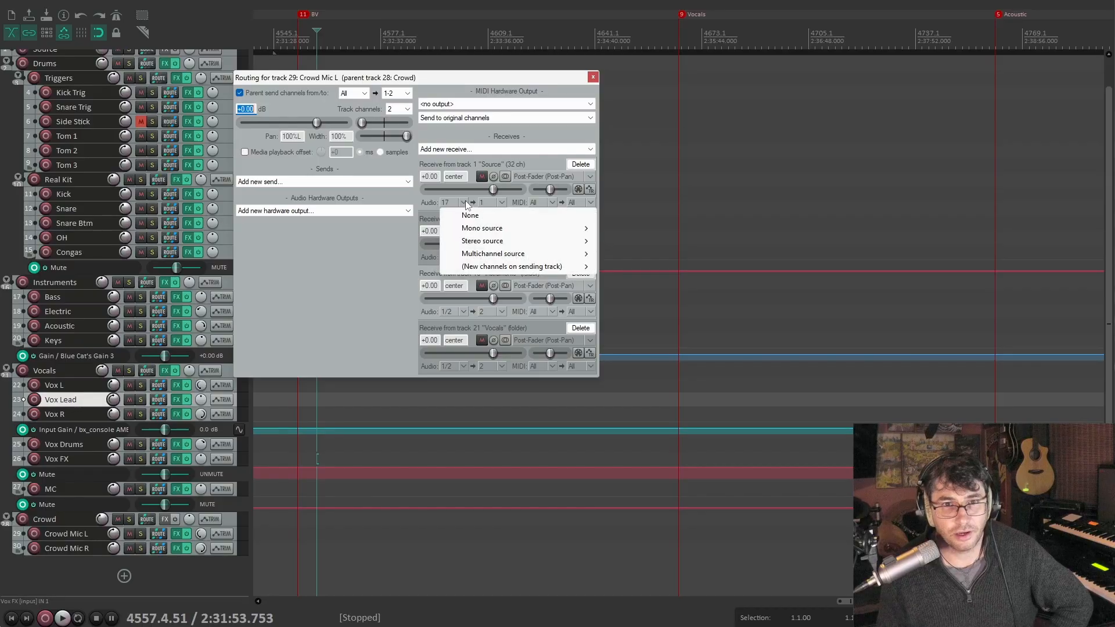
left_click(430, 203)
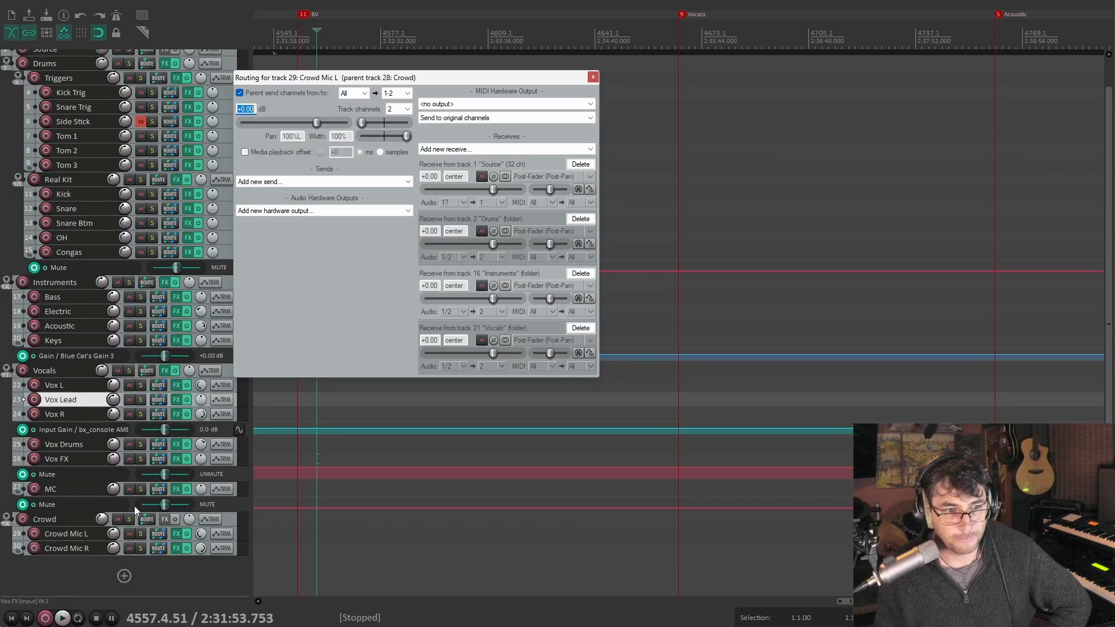
Open Crowd Mic R's routing and inspect the audio source channel of its Source receive
left_click(154, 548)
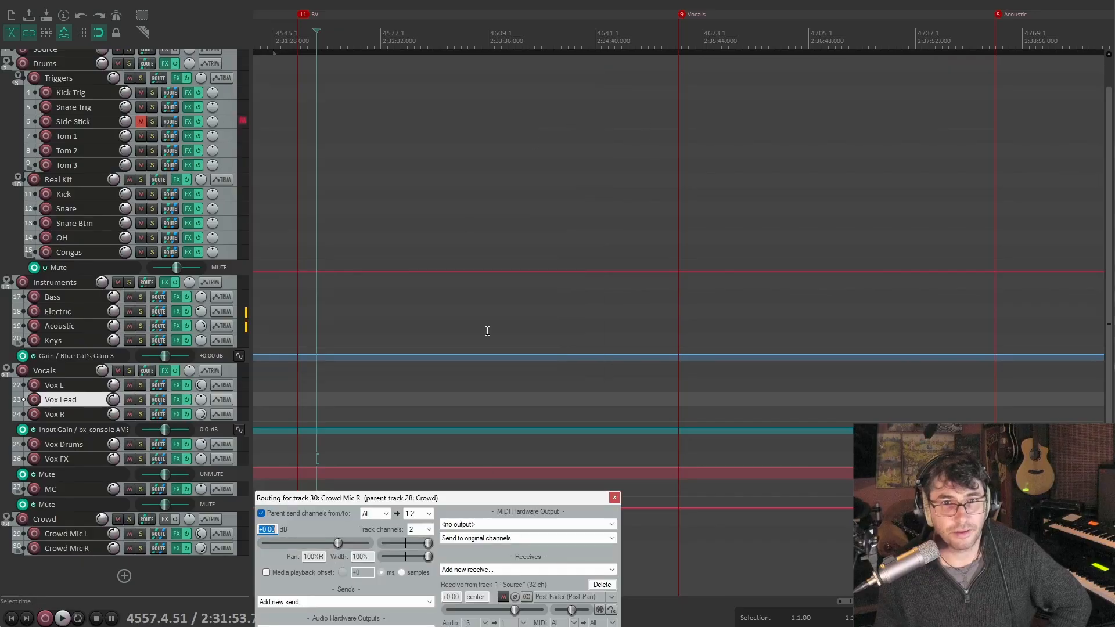
left_click_drag(489, 498, 531, 115)
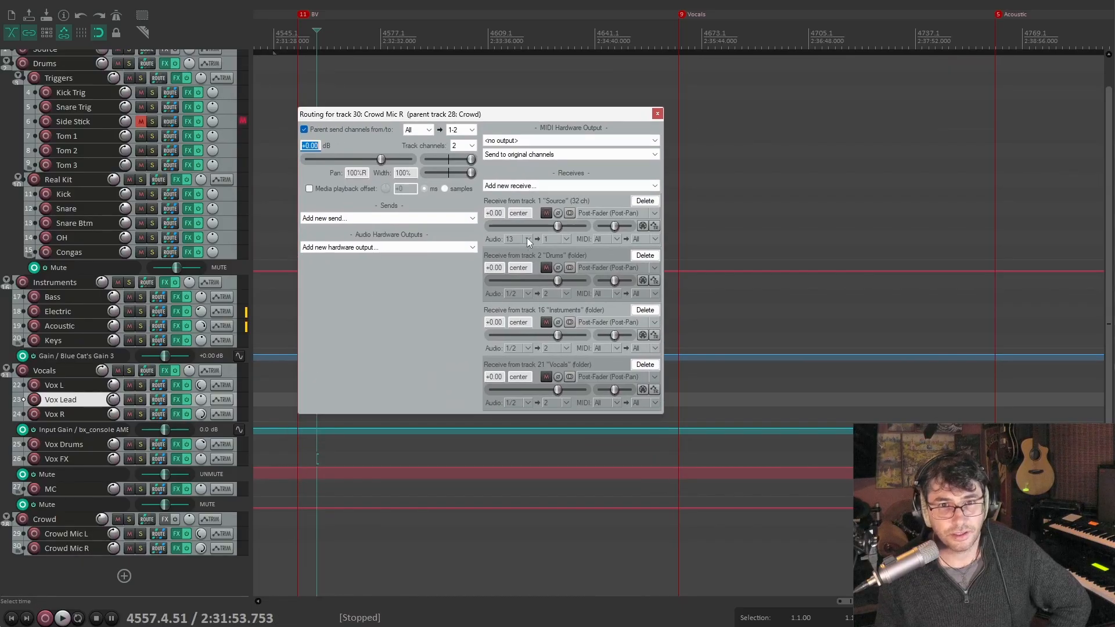
left_click(528, 238)
left_click(529, 237)
left_click(529, 237)
left_click(487, 243)
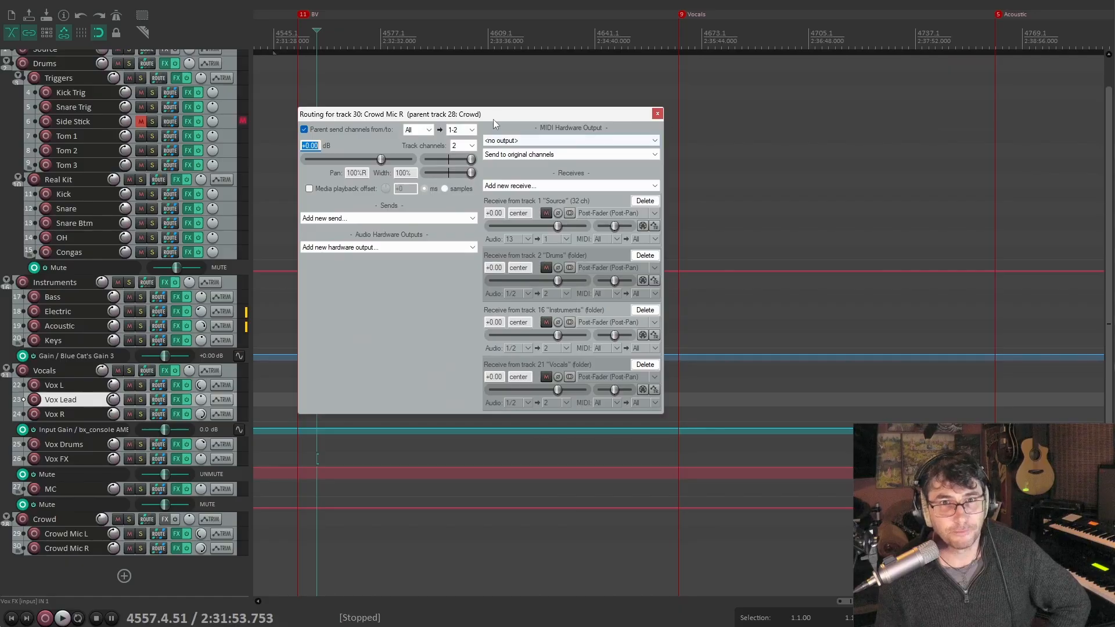
left_click_drag(493, 116, 468, 71)
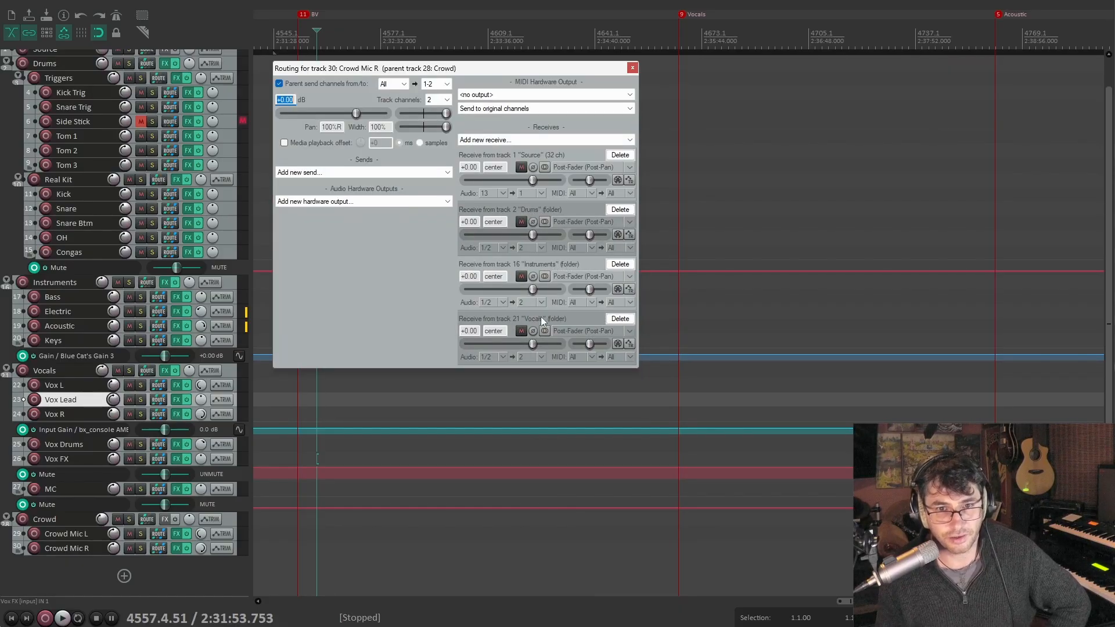
Check the destination channels of the Vocals, Instruments, Drums and Source receives on Crowd Mic R
left_click(539, 358)
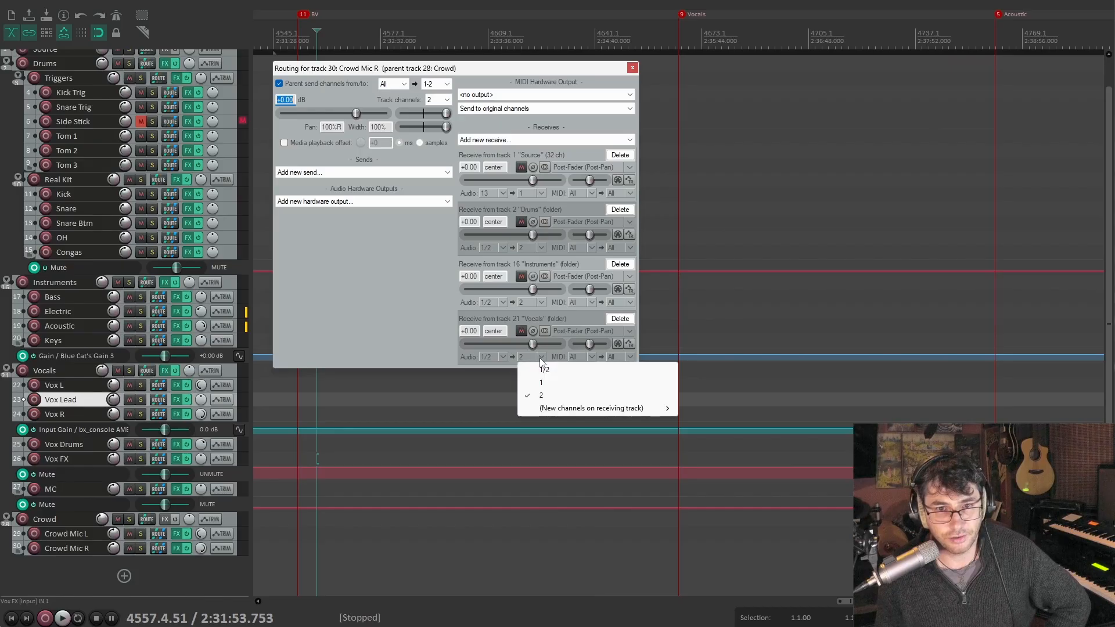
left_click(539, 358)
left_click(539, 358)
left_click(540, 357)
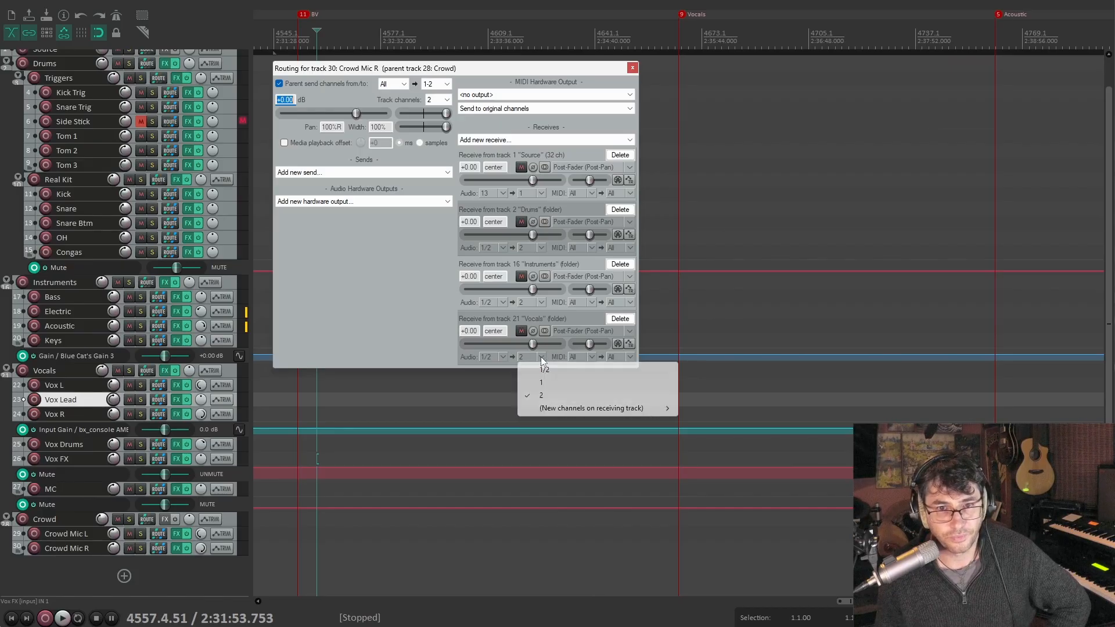
left_click(542, 303)
left_click(541, 248)
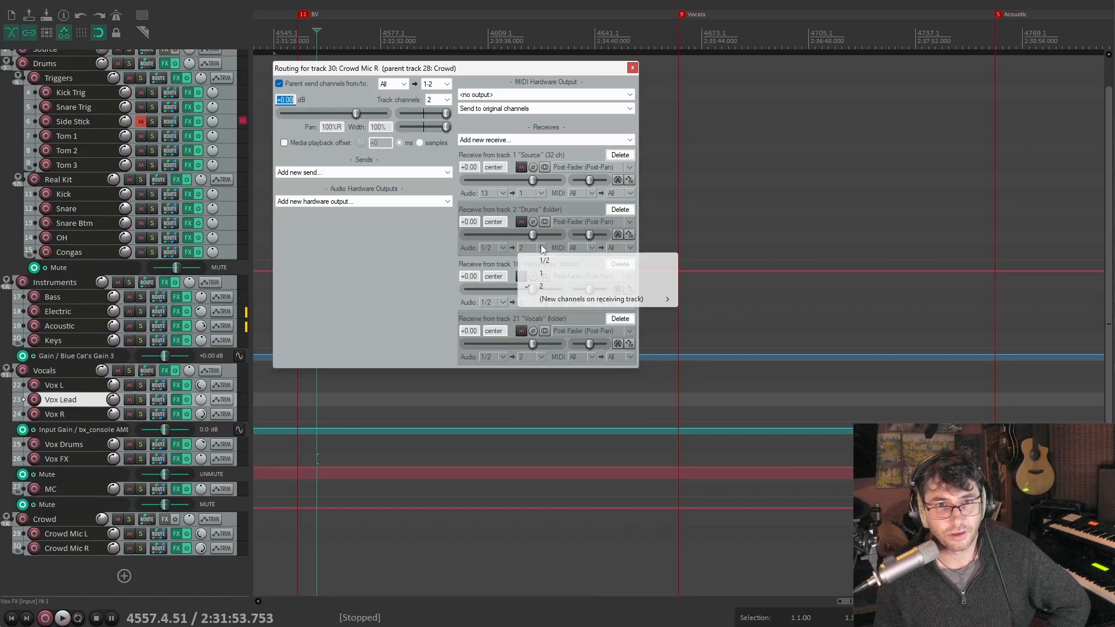
left_click(538, 192)
left_click(411, 267)
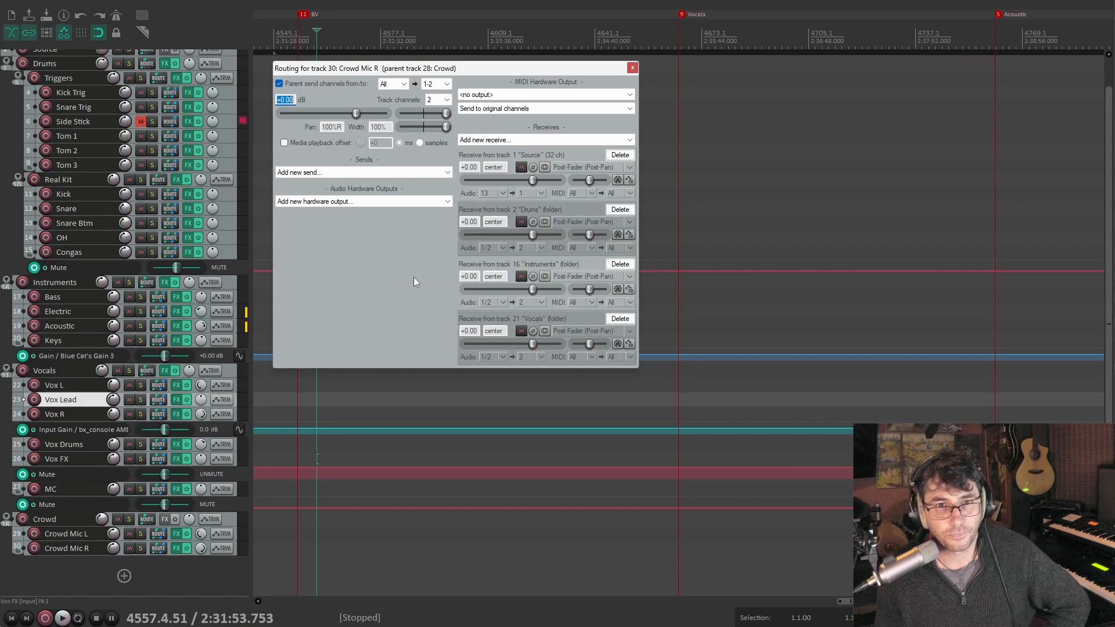
Open the bx_console AMEK 9099 on Crowd Mic L and show its input and output pin routing
left_click(177, 537)
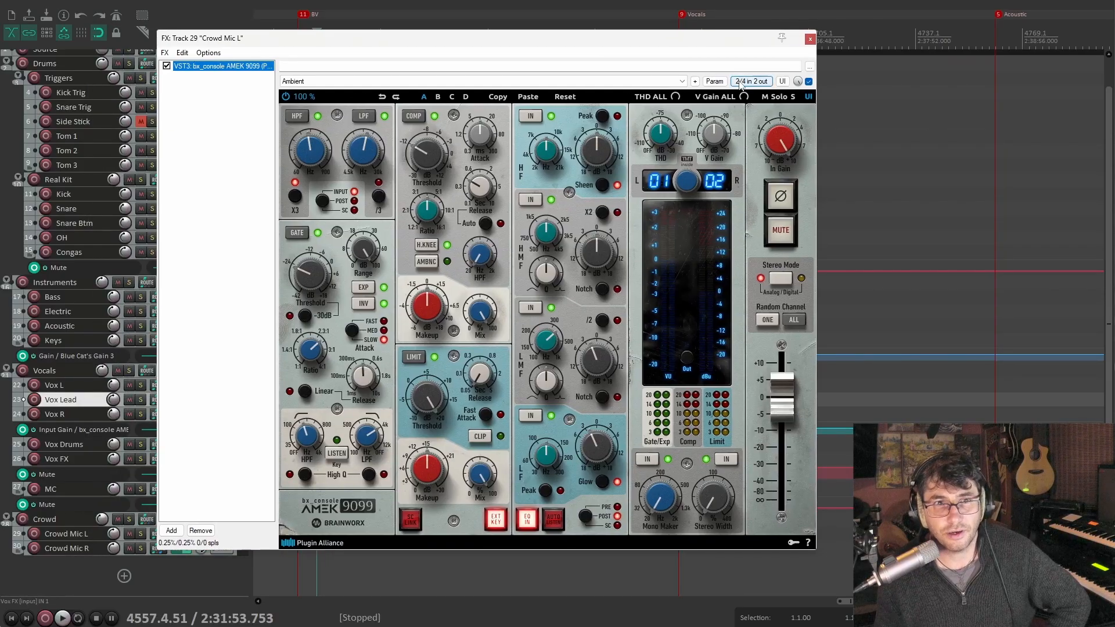
left_click(749, 82)
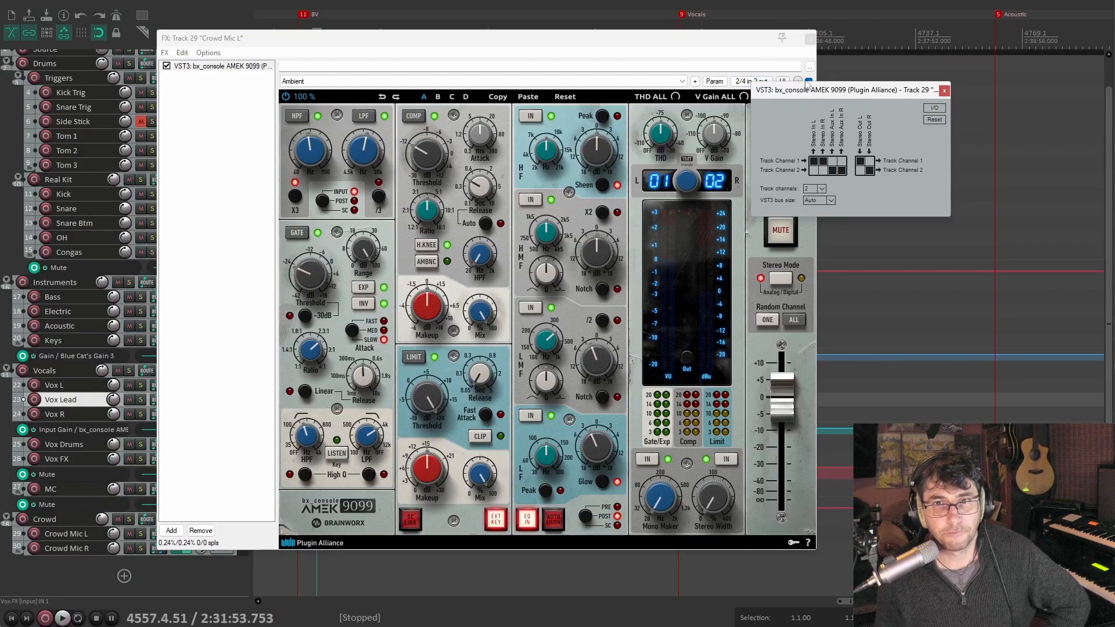
Examine the input and output pin routing of the AMEK 9099 on Crowd Mic L alongside its external key switch
left_click_drag(829, 95, 585, 103)
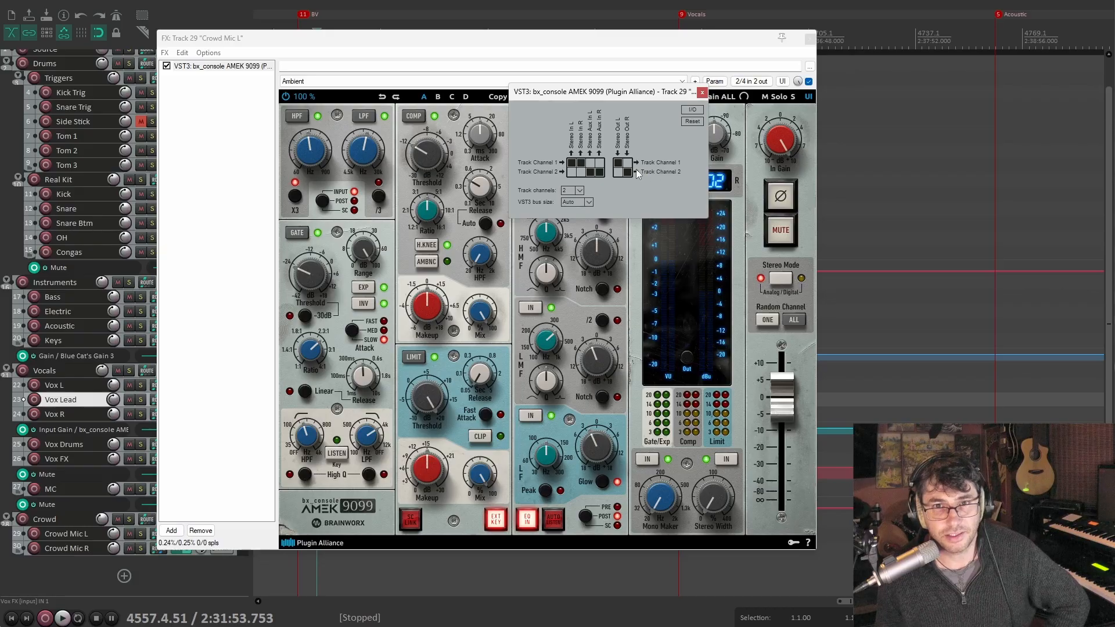
left_click_drag(742, 46, 853, 38)
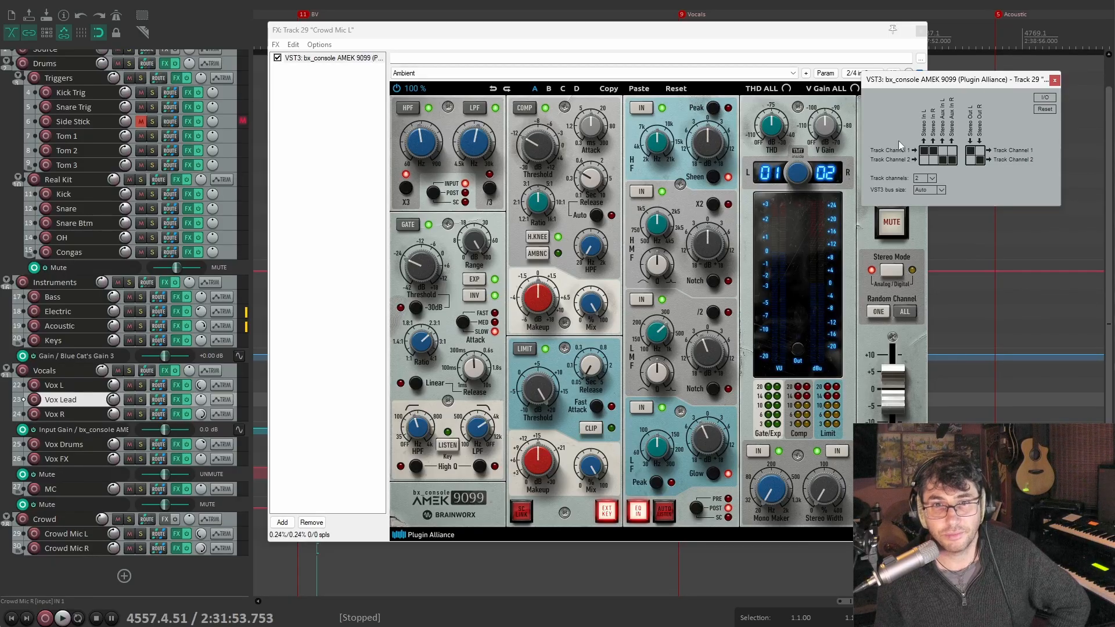
left_click(610, 517)
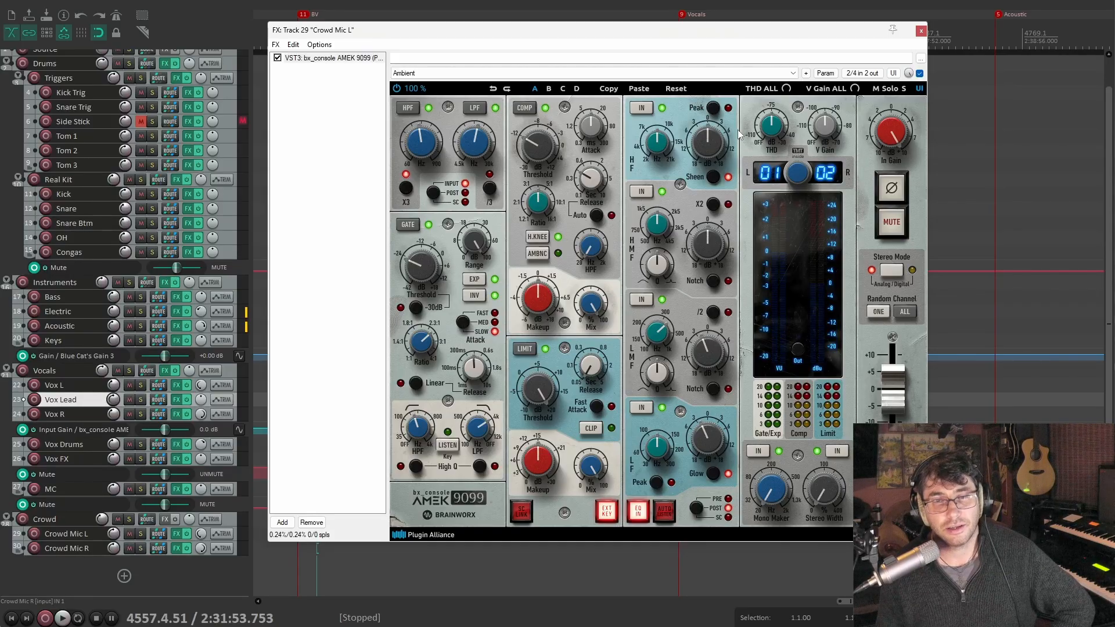
left_click(862, 73)
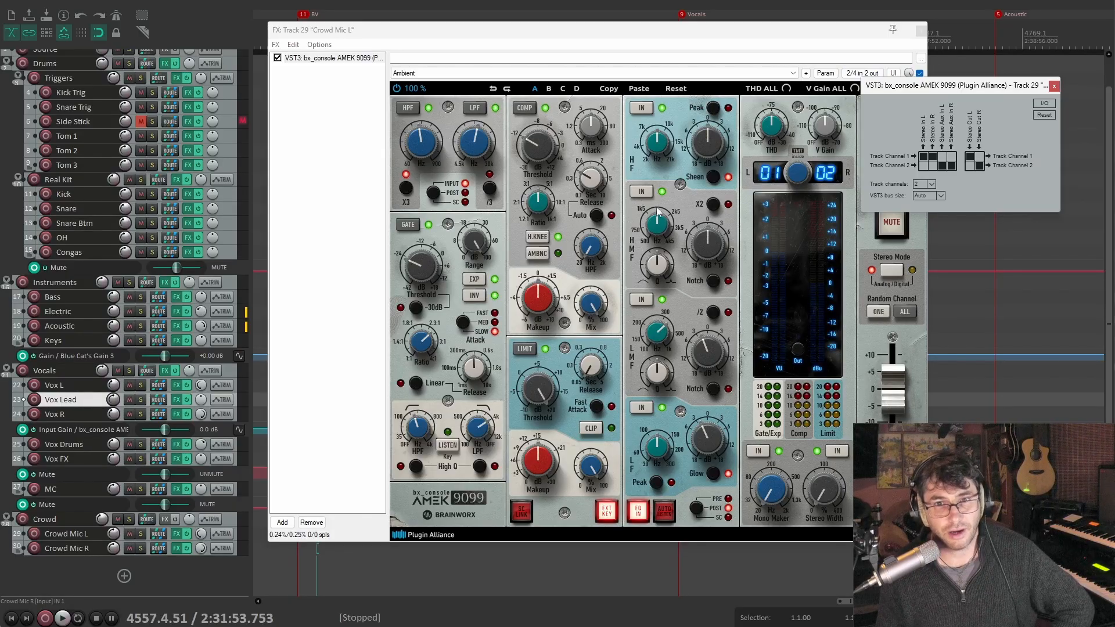
Solo the Crowd folder, play it back to check the crowd mics' gating and its Range control, and unsolo it
left_click(129, 519)
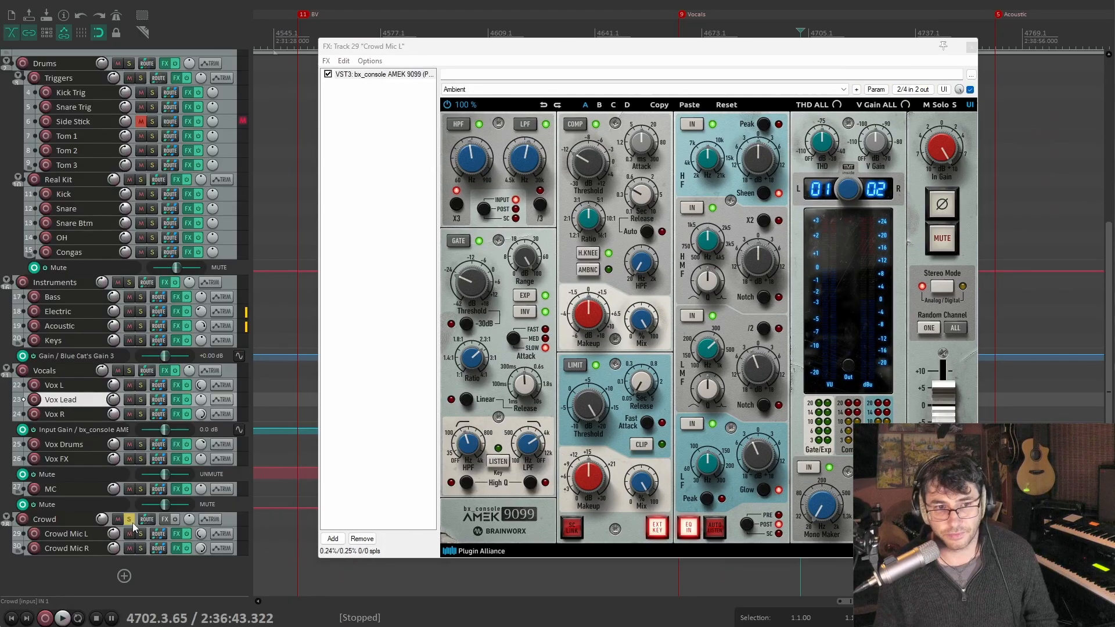
key("space")
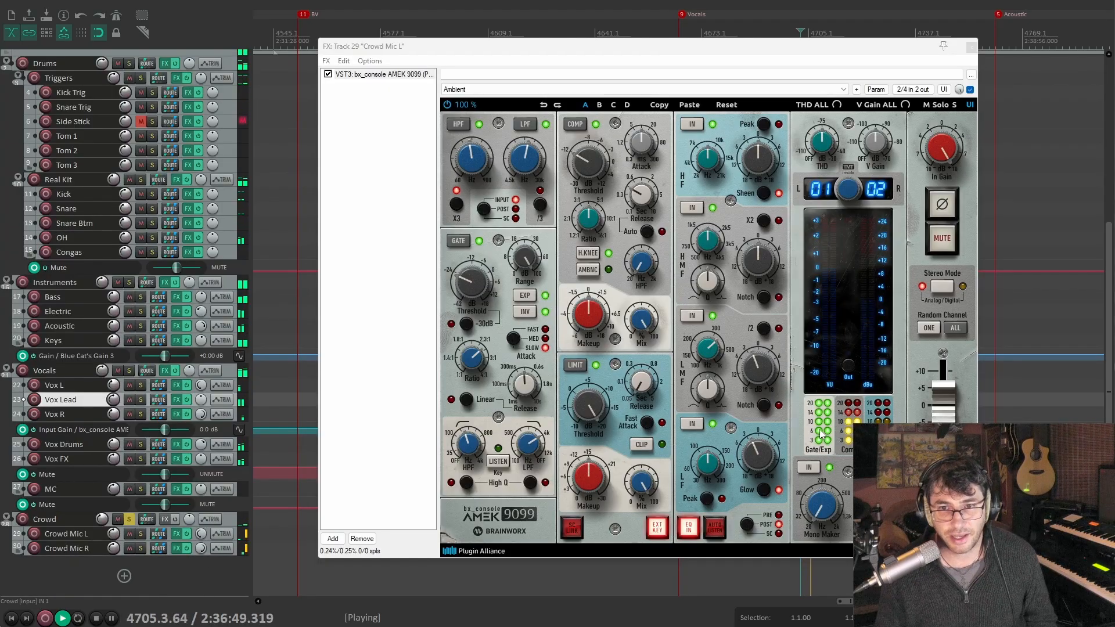
key("space")
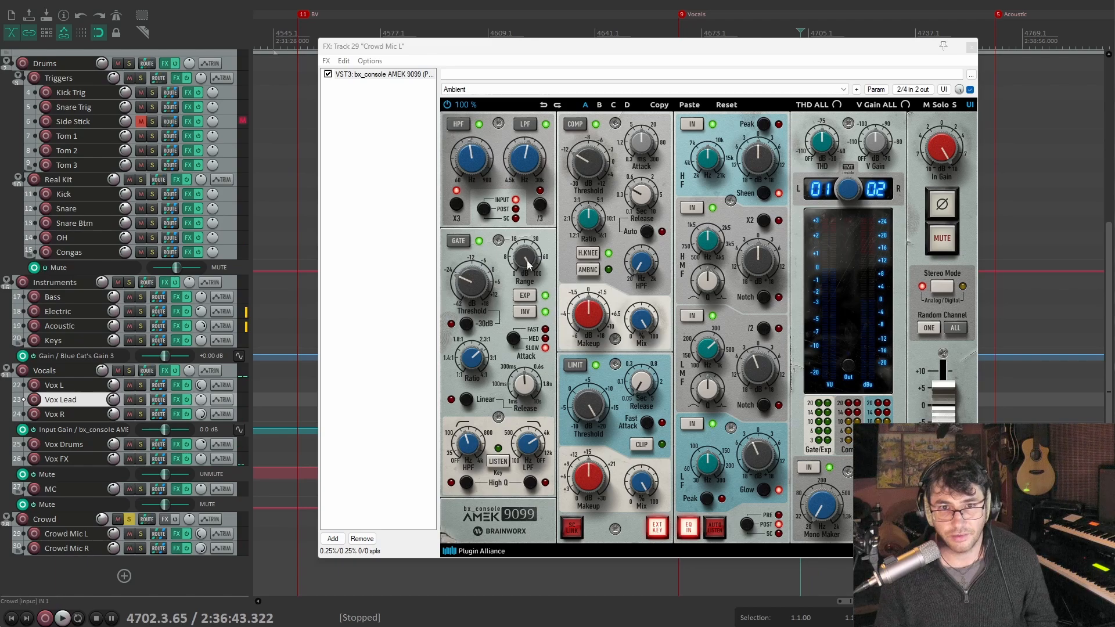
left_click(527, 265)
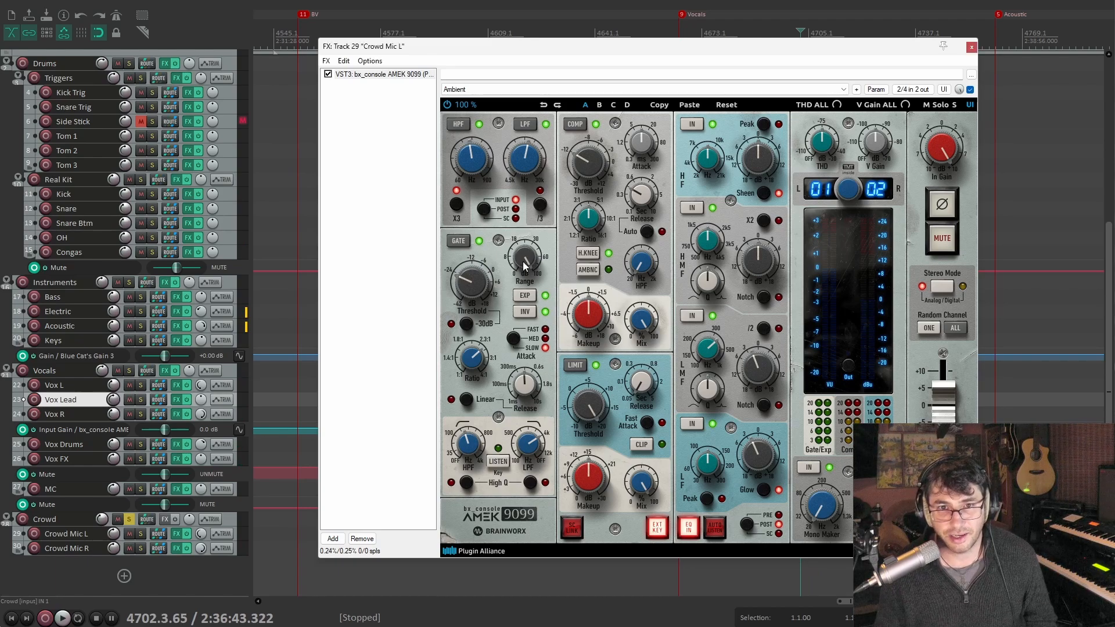
key("space")
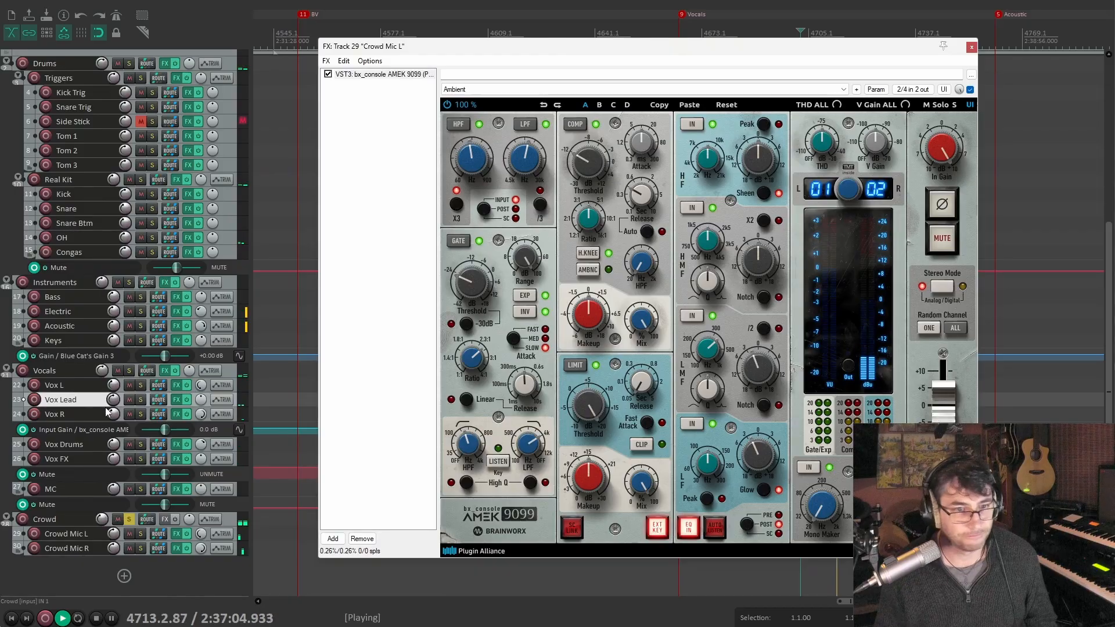
key("space")
left_click(129, 521)
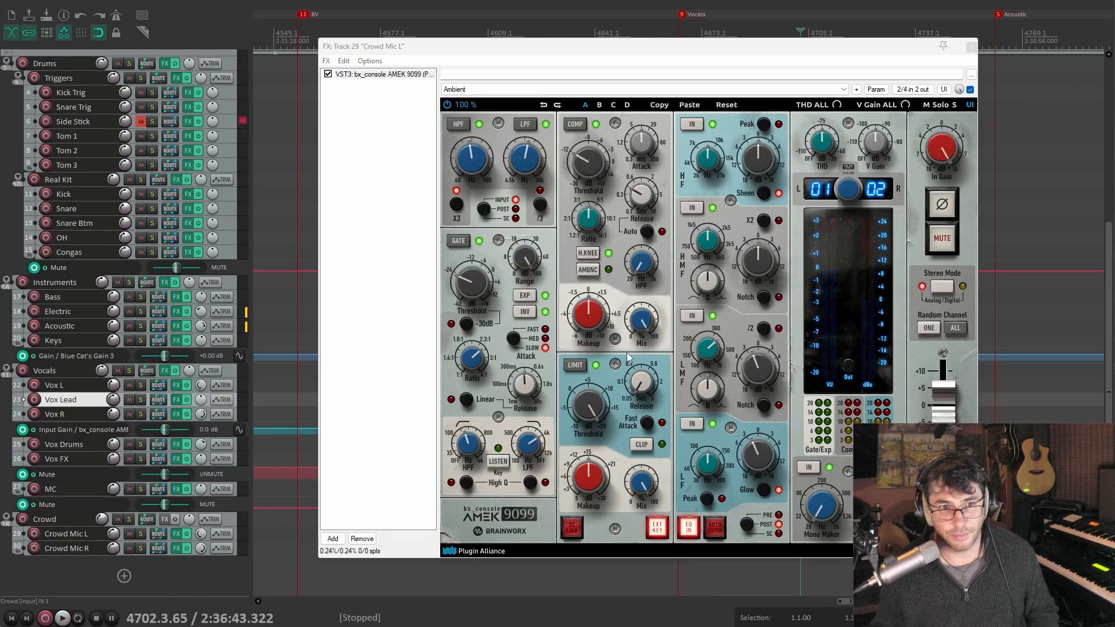
Play the full mix with the AMEK 9099 on Crowd Mic L in view
key("space")
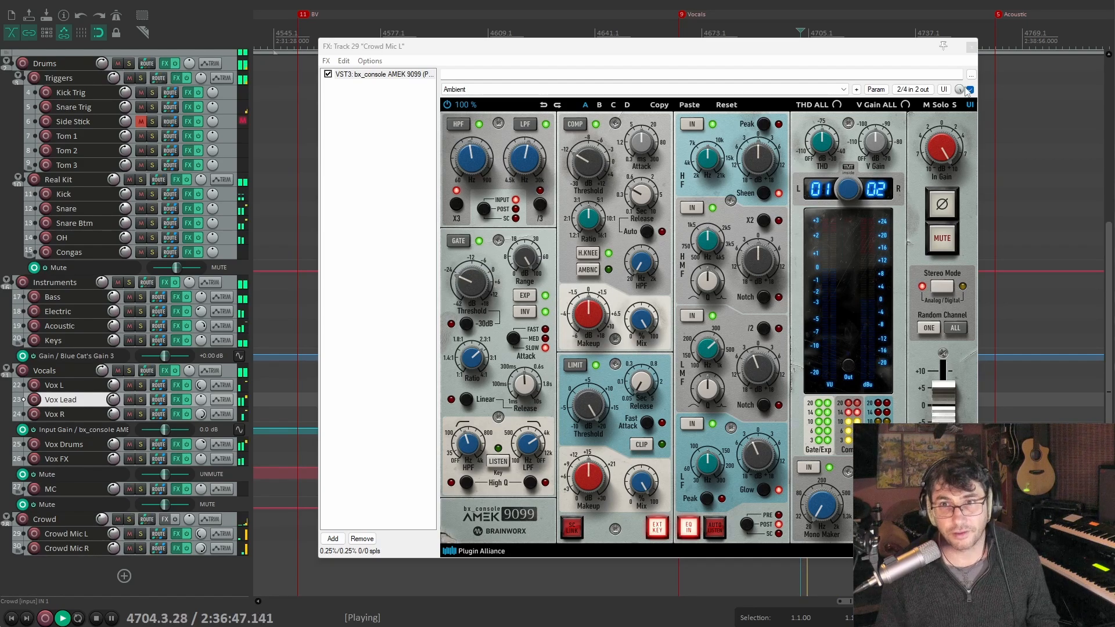
left_click_drag(942, 159, 942, 143)
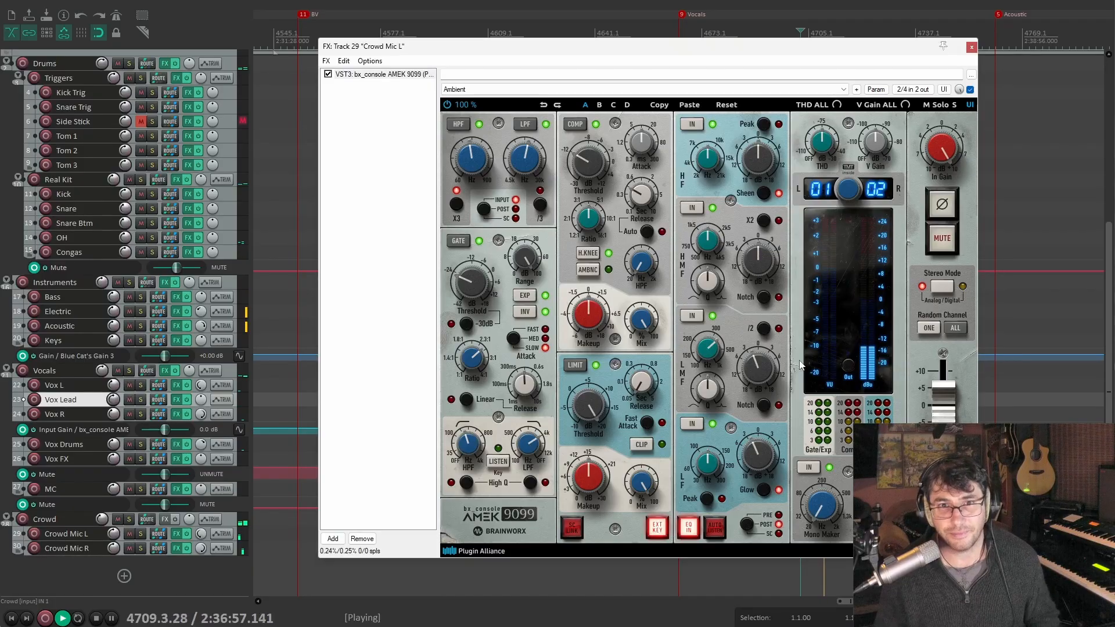
left_click_drag(876, 51, 848, 53)
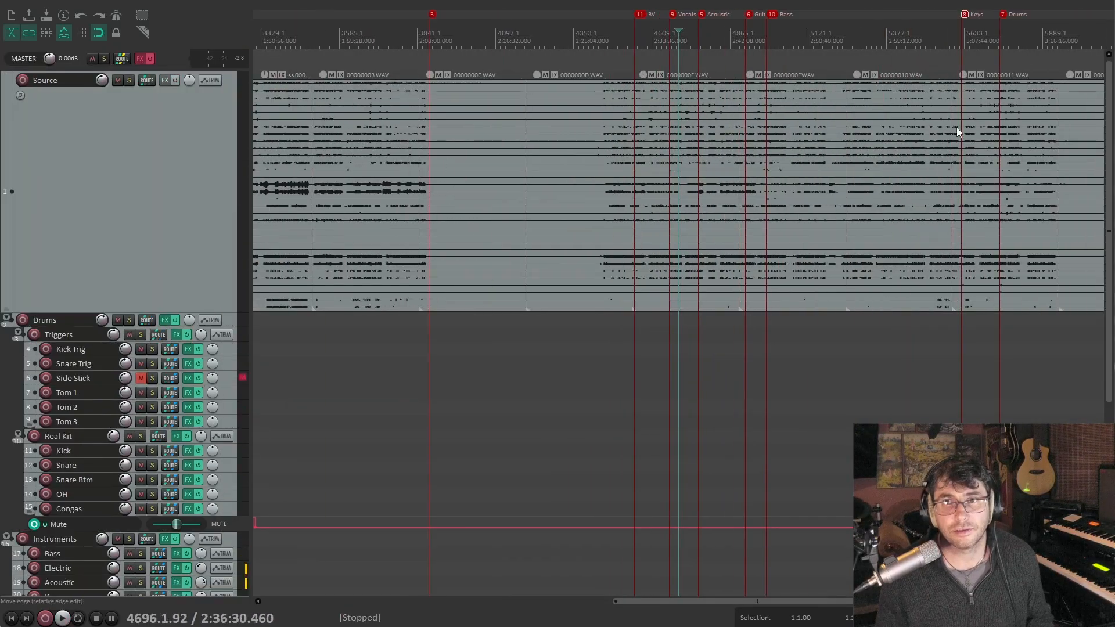
Place the edit cursor just after the Drums marker, open the master track's effects chain and enable it
left_click(1028, 46)
left_click(1009, 46)
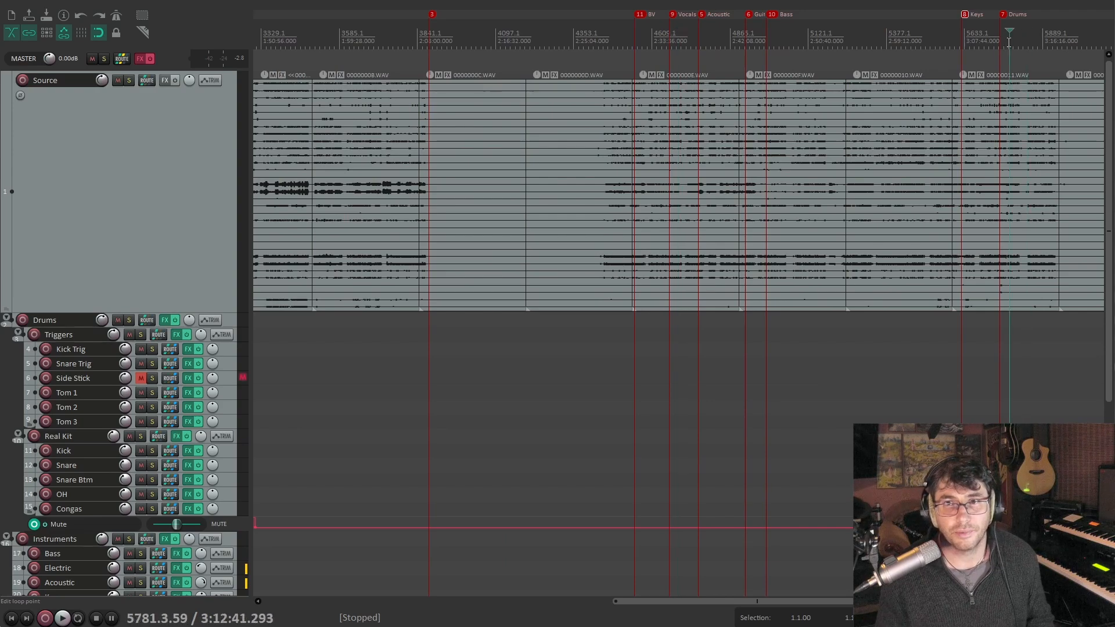
right_click(149, 81)
left_click(141, 57)
left_click(139, 59)
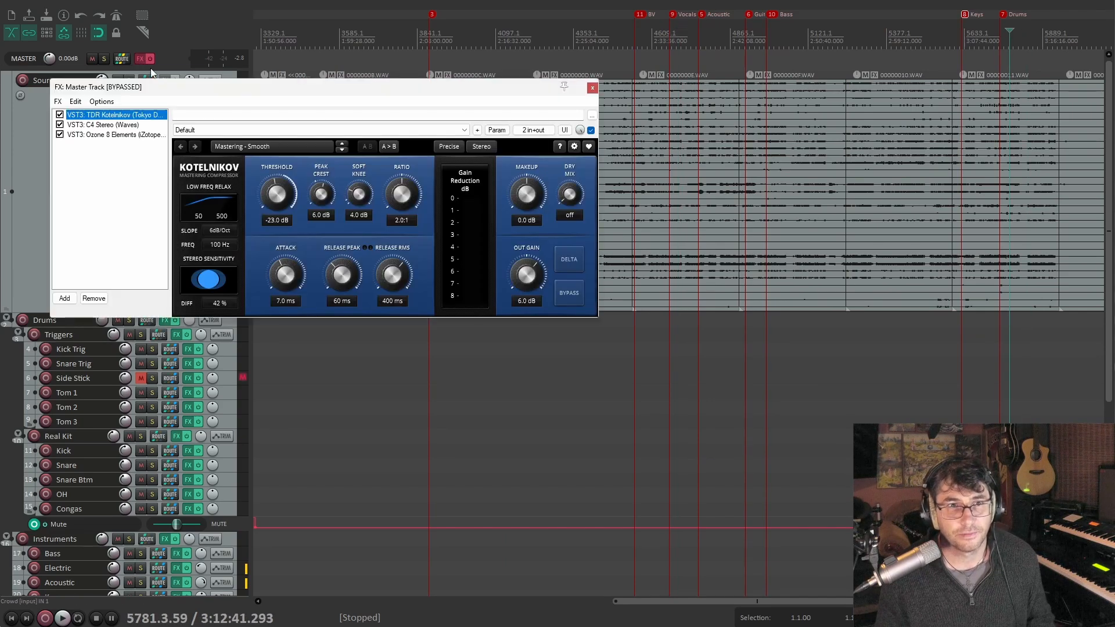
left_click(150, 60)
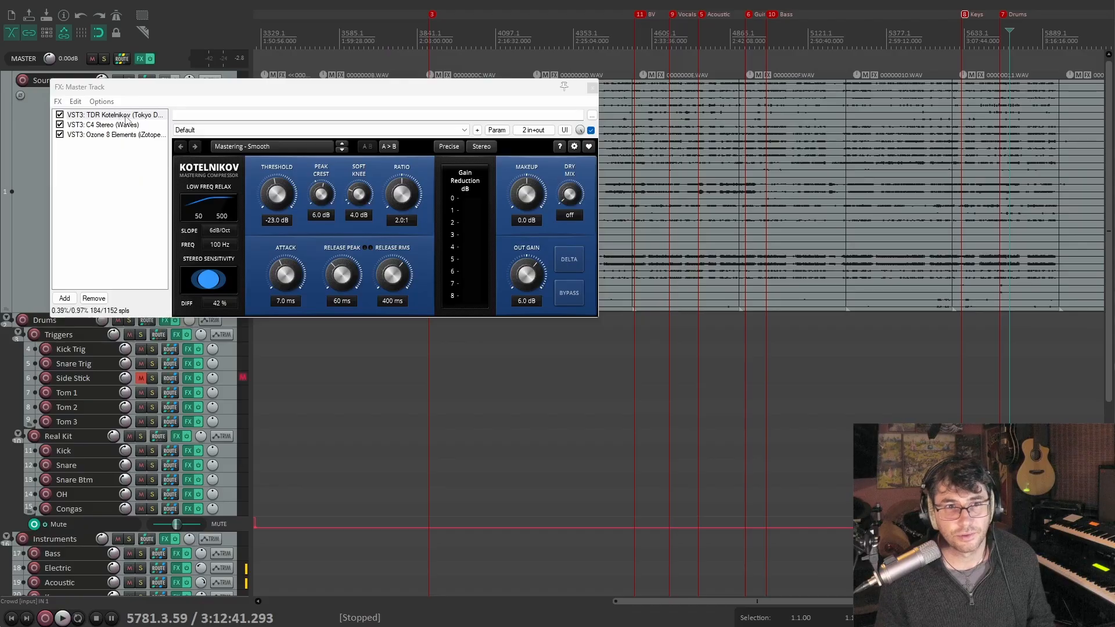
Review C4 Stereo and Ozone 8 Elements on the master and set the Ozone Imager width to 25.2
left_click(108, 125)
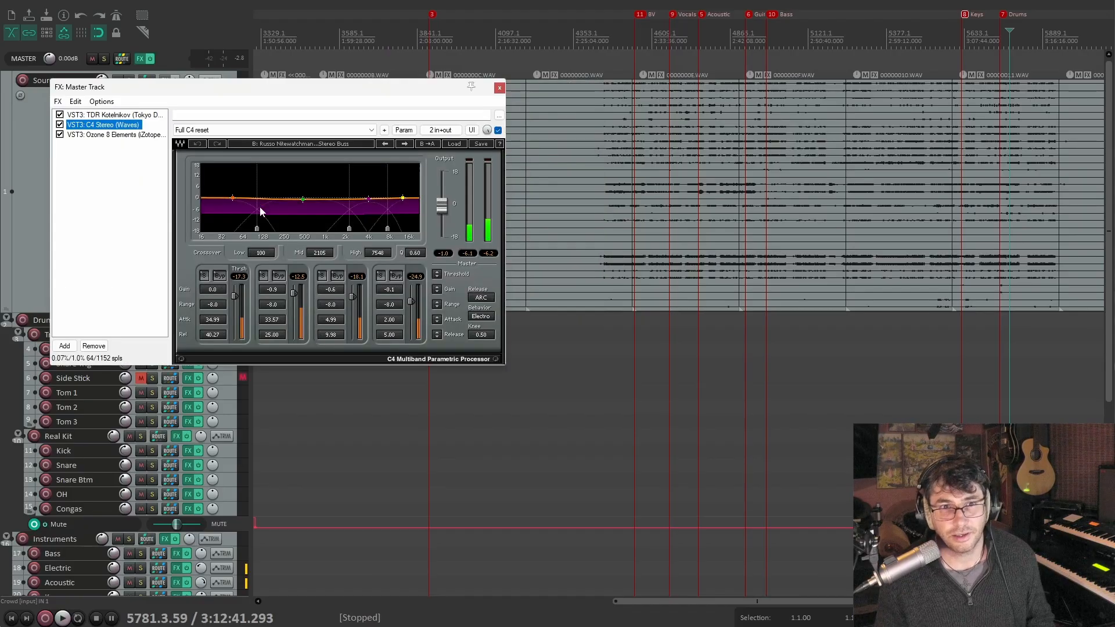
left_click(122, 135)
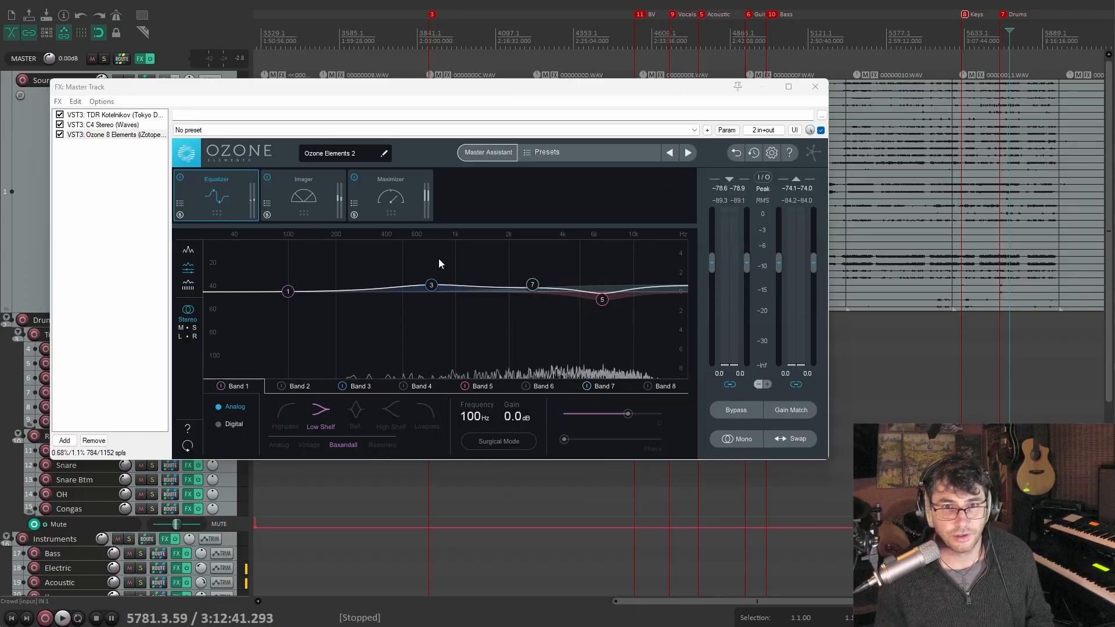
left_click(303, 195)
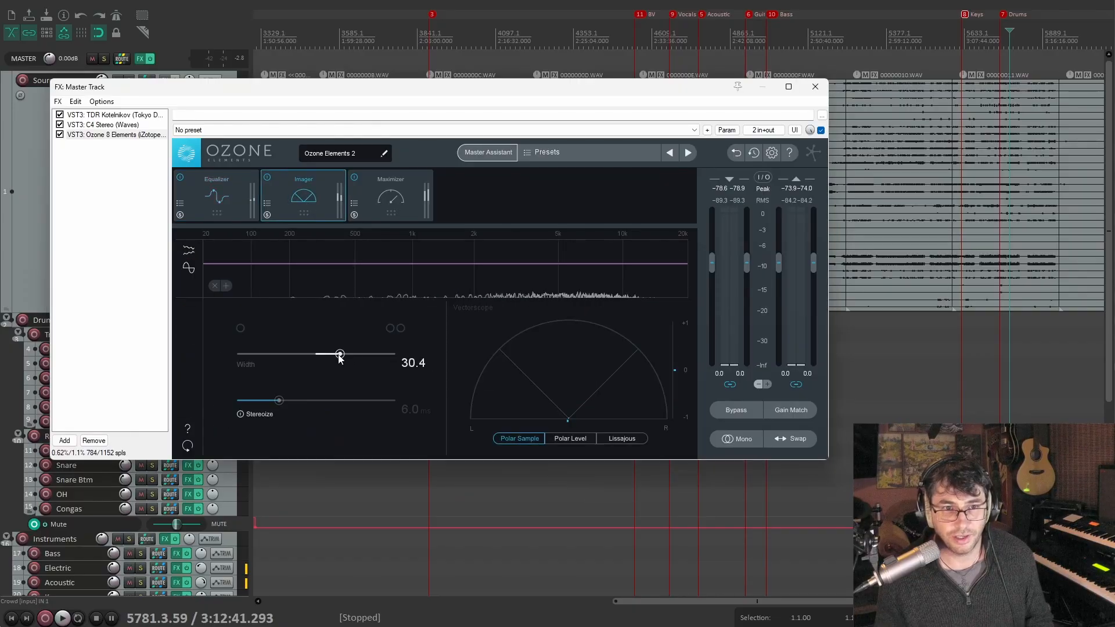
left_click_drag(340, 355, 335, 356)
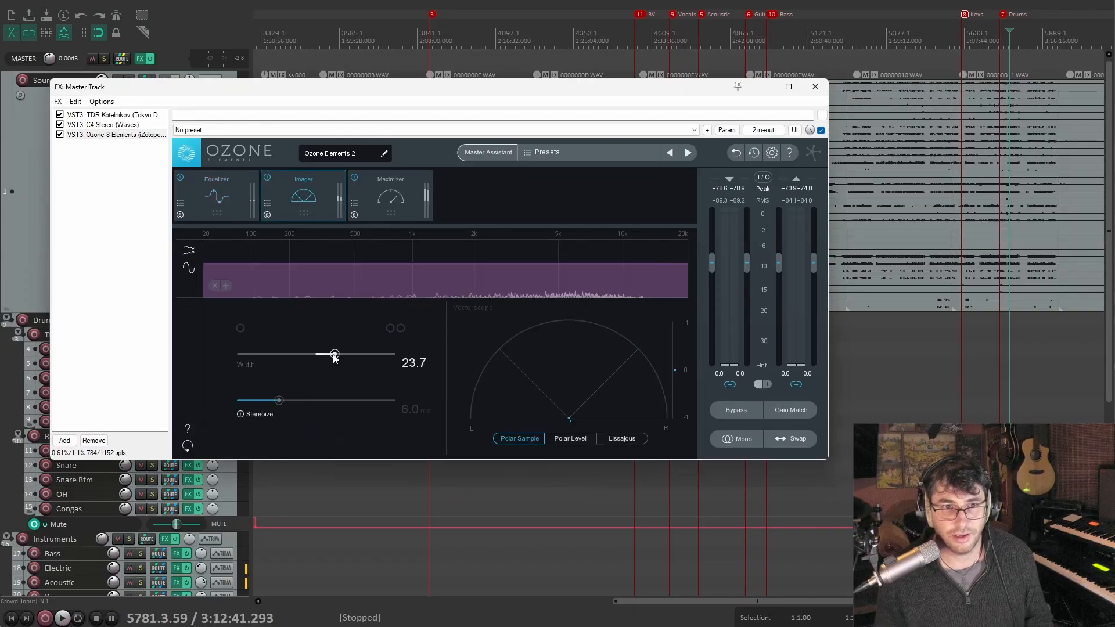
Bypass all three master plugins, start playback, and re-enable TDR Kotelnikov, C4 Stereo and Ozone 8 Elements one by one
left_click(60, 134)
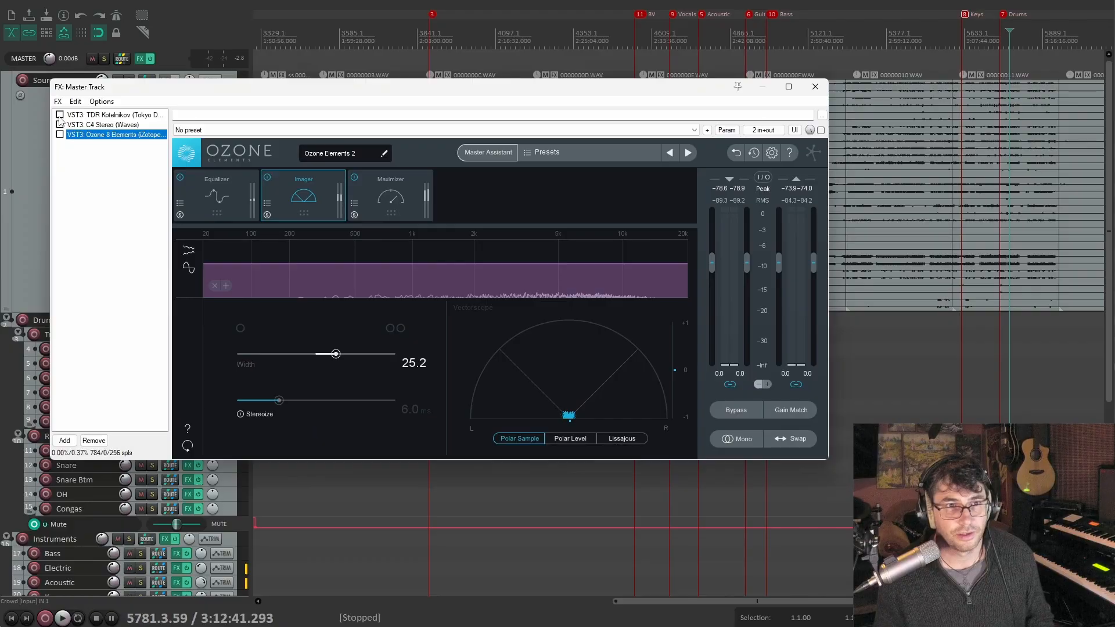
key("space")
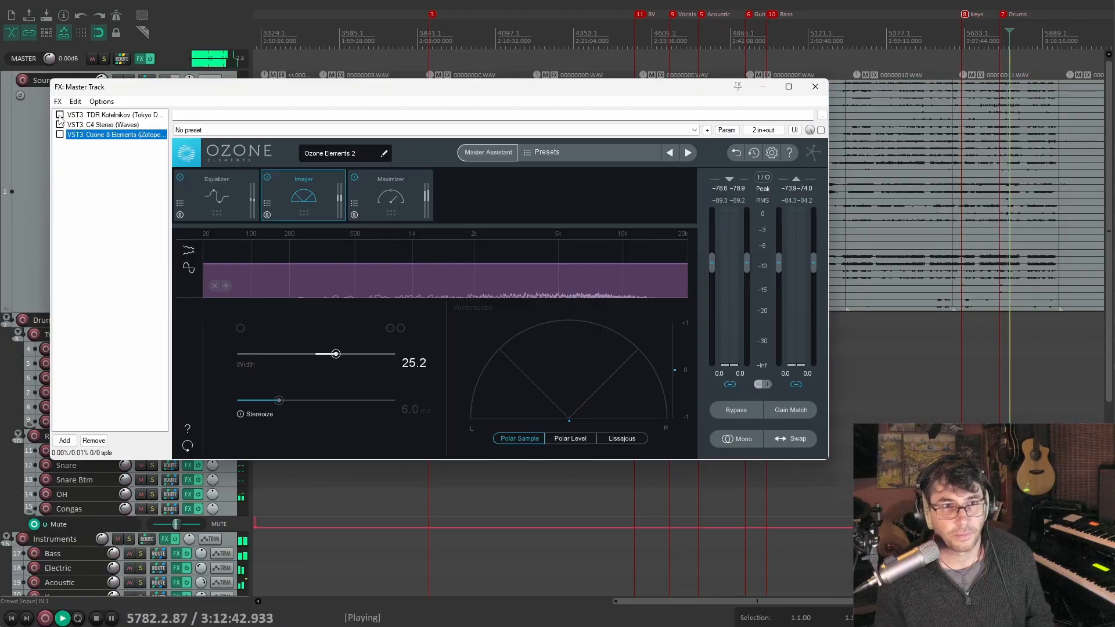
left_click(68, 115)
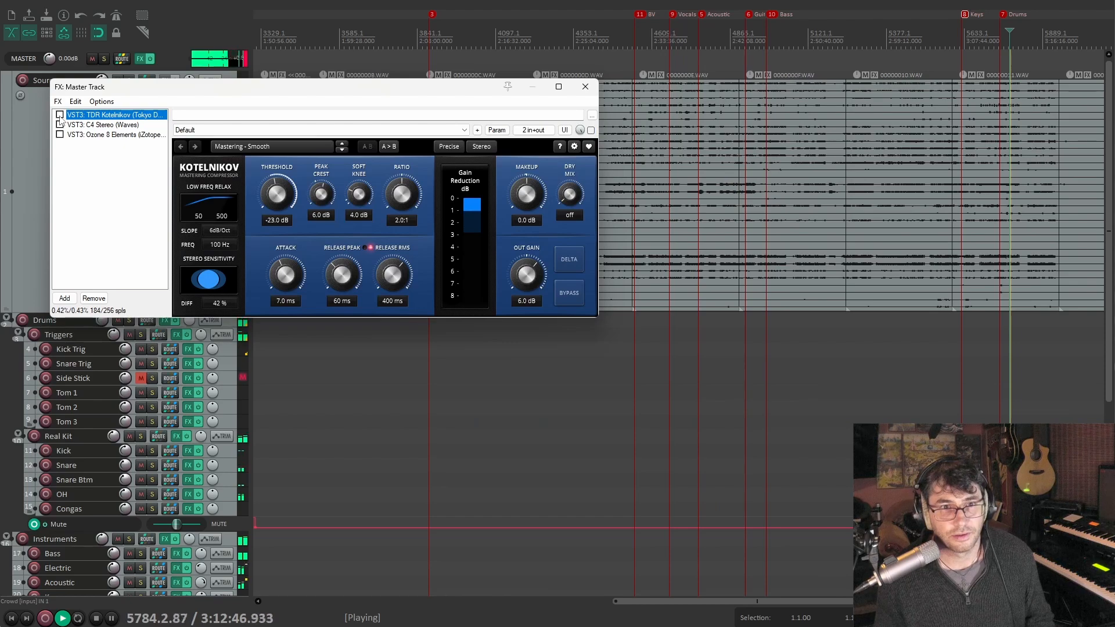
left_click(59, 115)
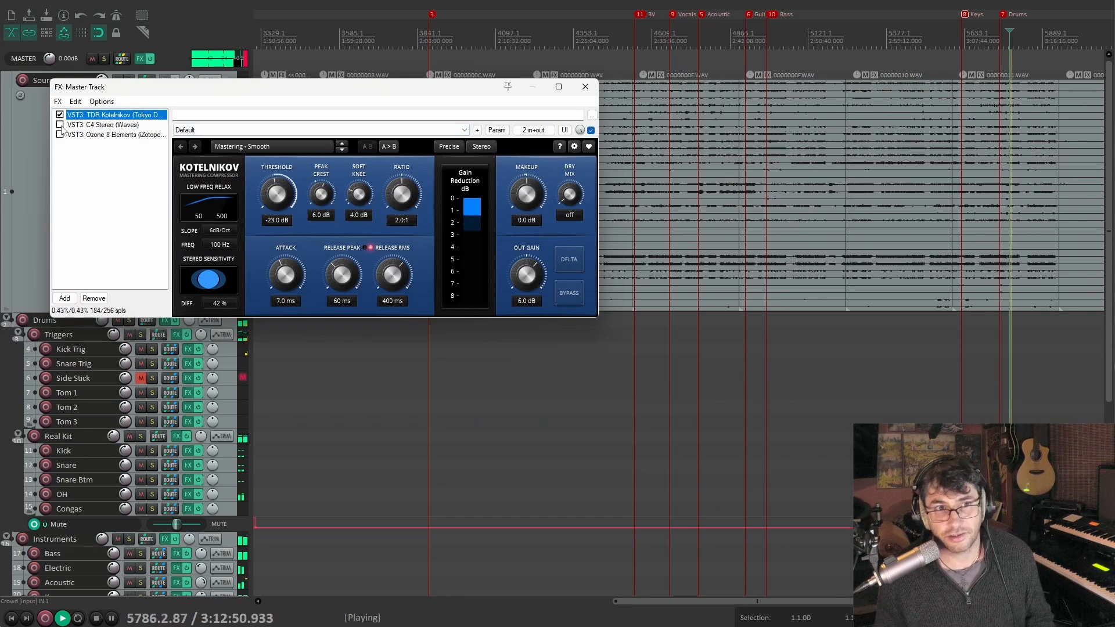
left_click(93, 125)
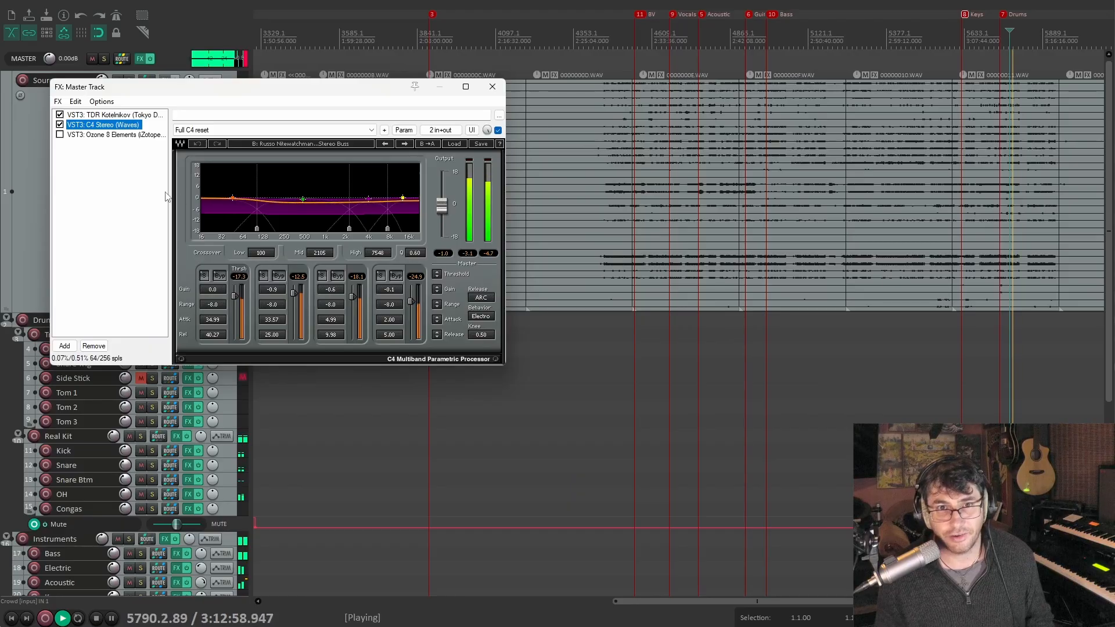
left_click(60, 134)
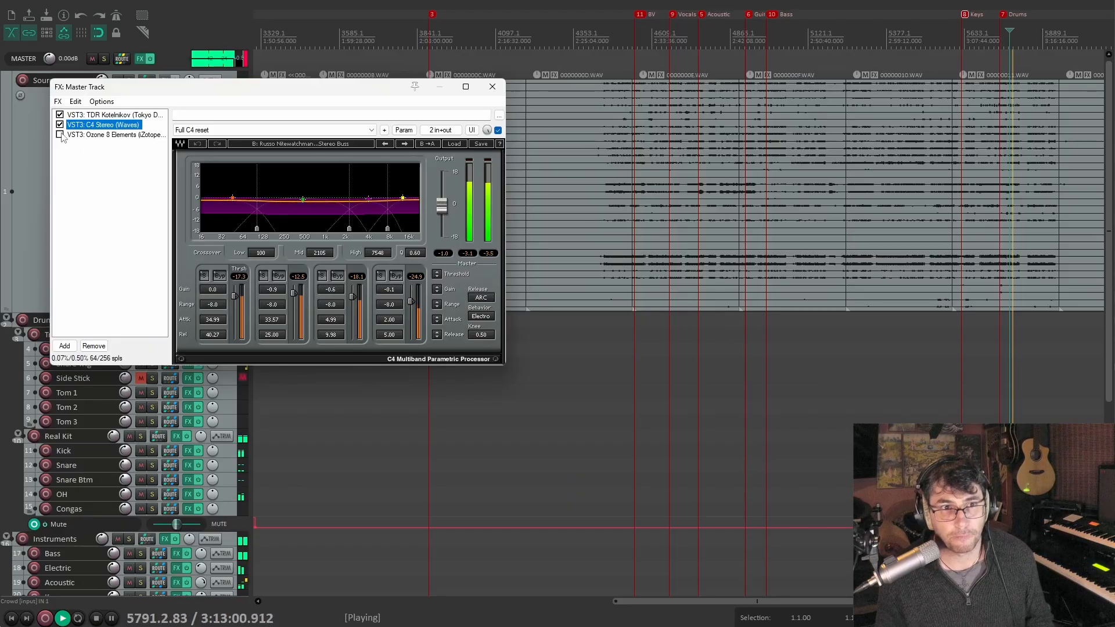
left_click(99, 136)
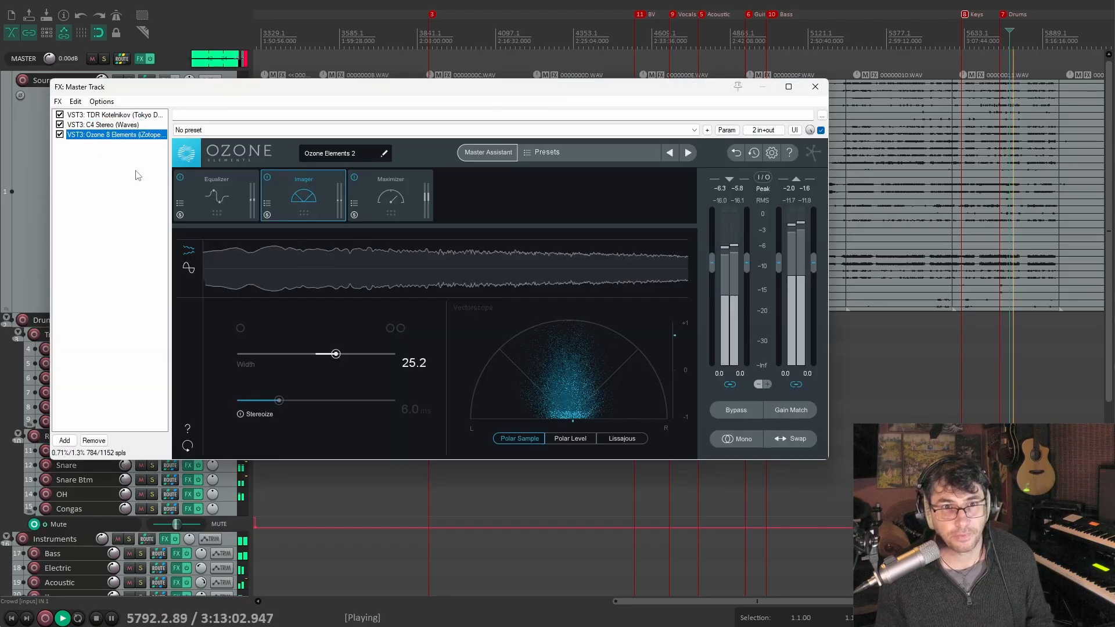
Review Ozone's Maximizer and Equalizer during playback, set the Imager width to 25.9, and close the master effects chain
left_click(378, 197)
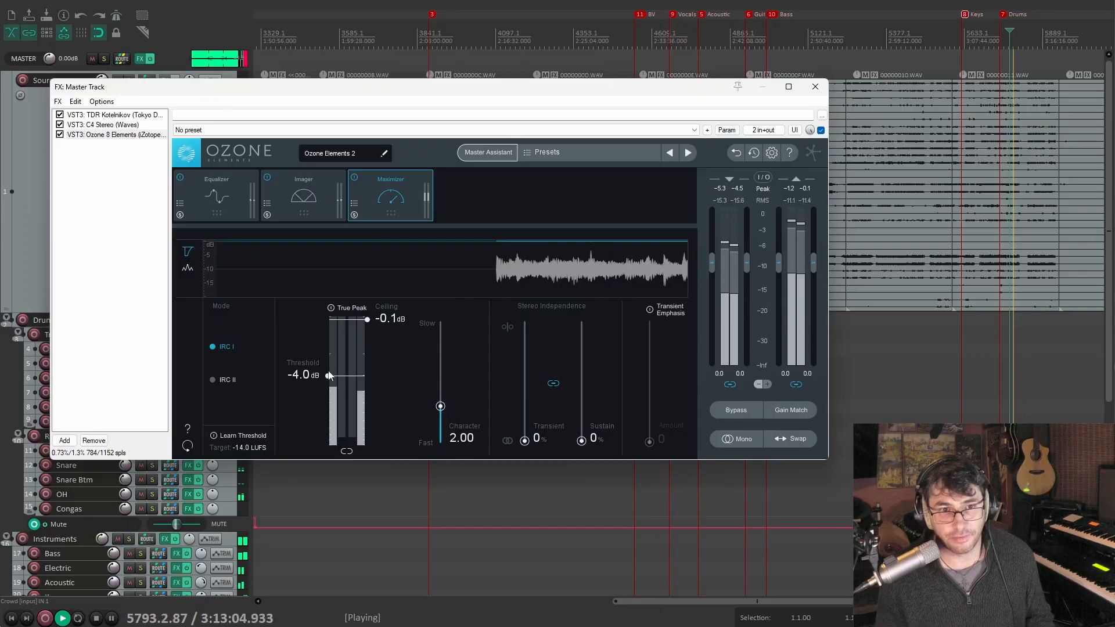
left_click(307, 206)
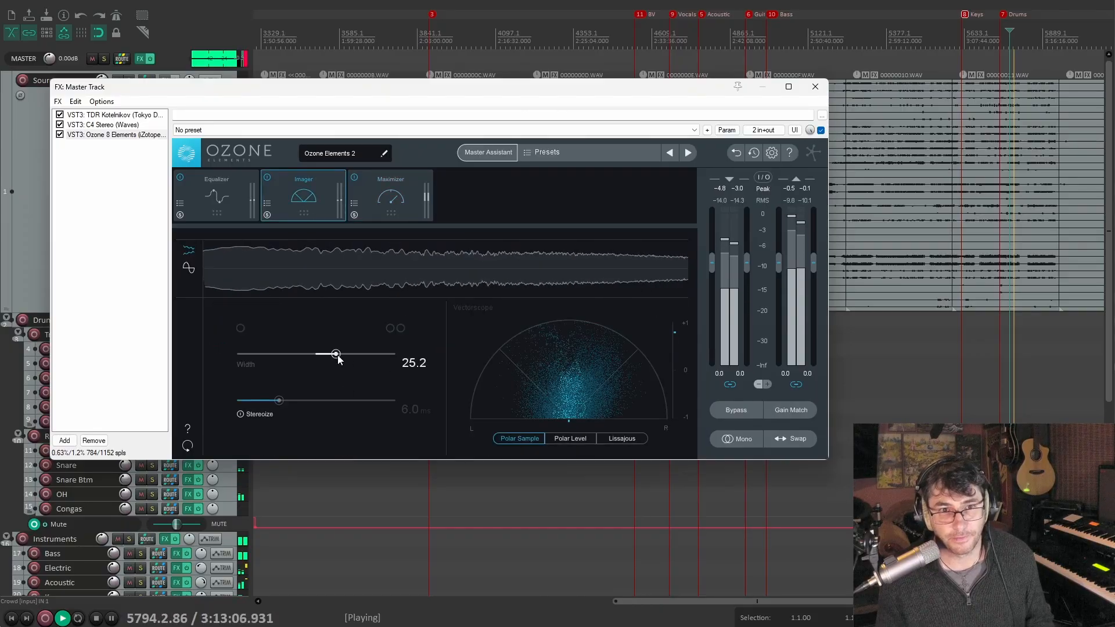
mouse_move(336, 354)
left_mouse_down()
mouse_move(218, 348)
mouse_move(395, 355)
mouse_move(336, 355)
left_mouse_up()
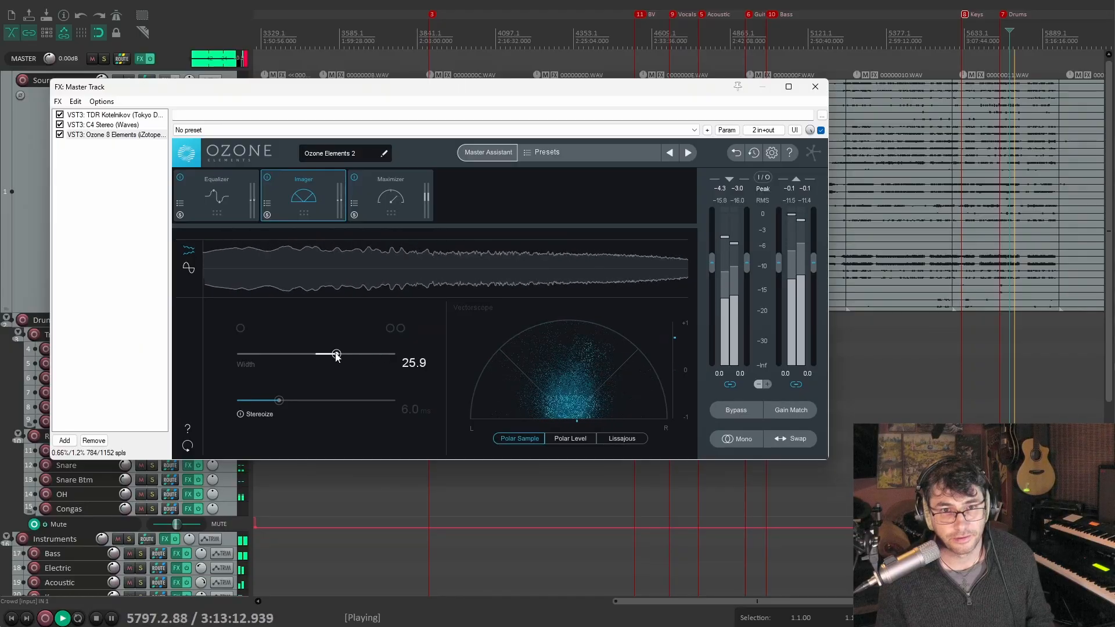
left_click(224, 192)
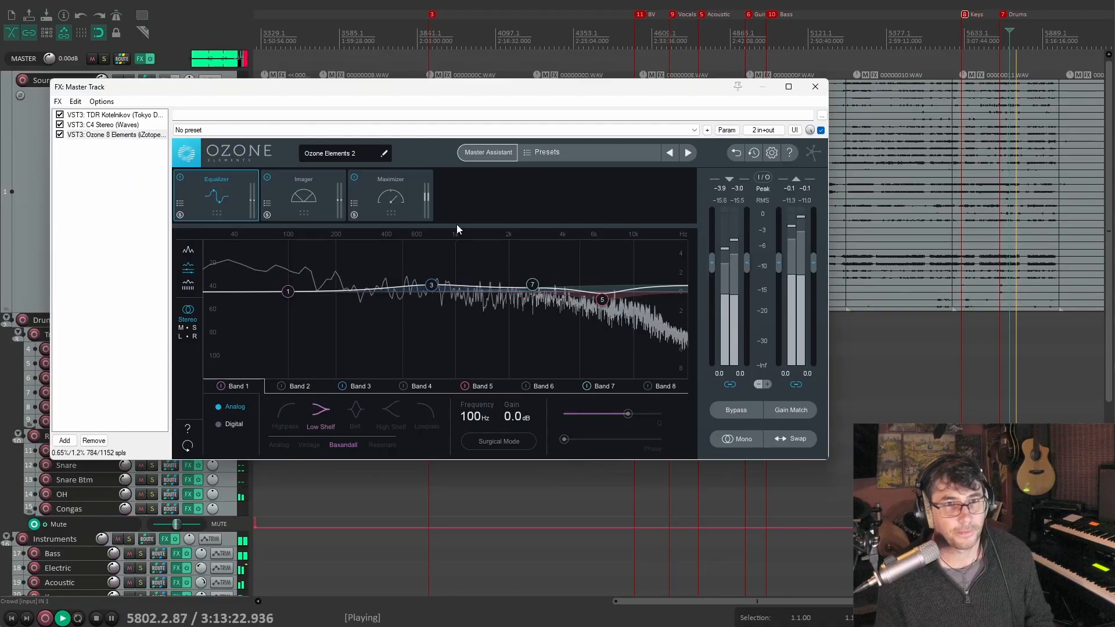
key("space")
left_click(816, 86)
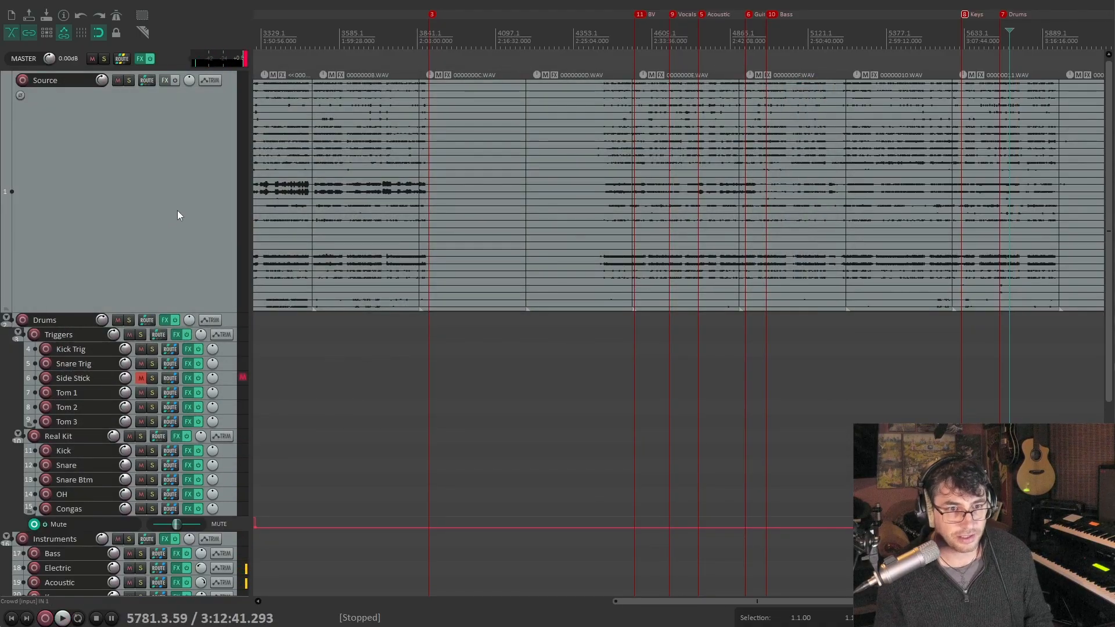
Disable the effects chain on the master track
scroll(178, 214, "down", 3)
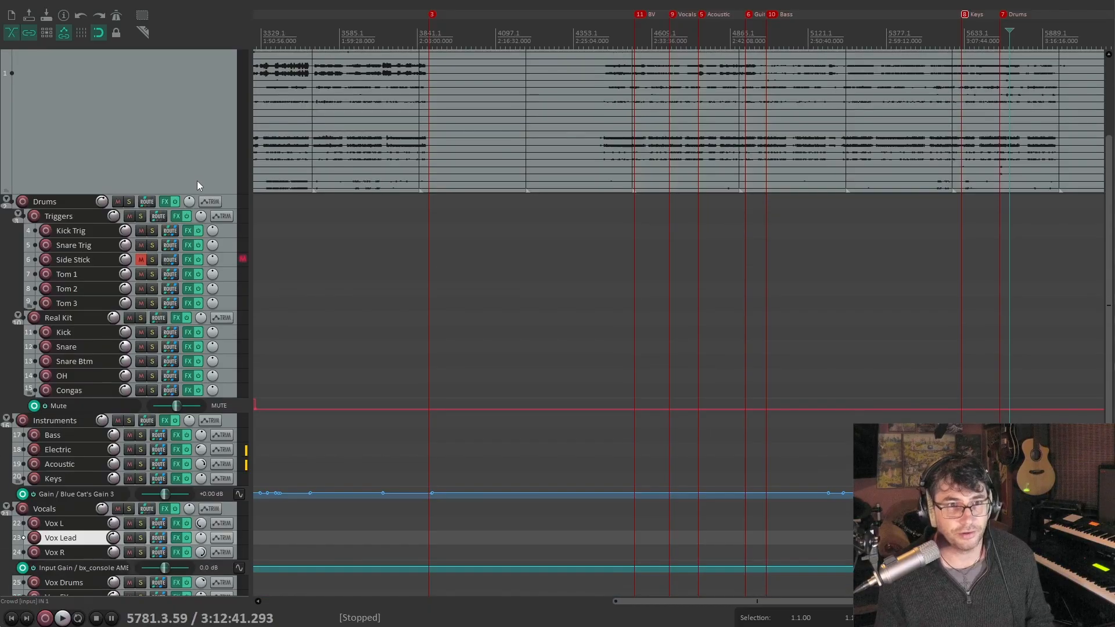
scroll(197, 180, "up", 3)
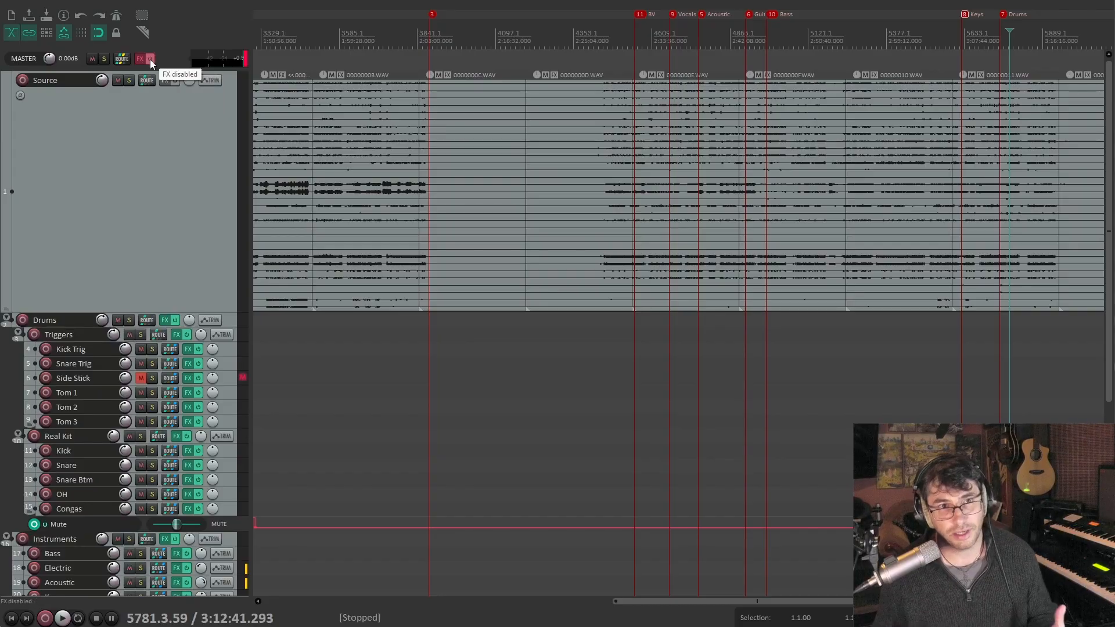
left_click(150, 59)
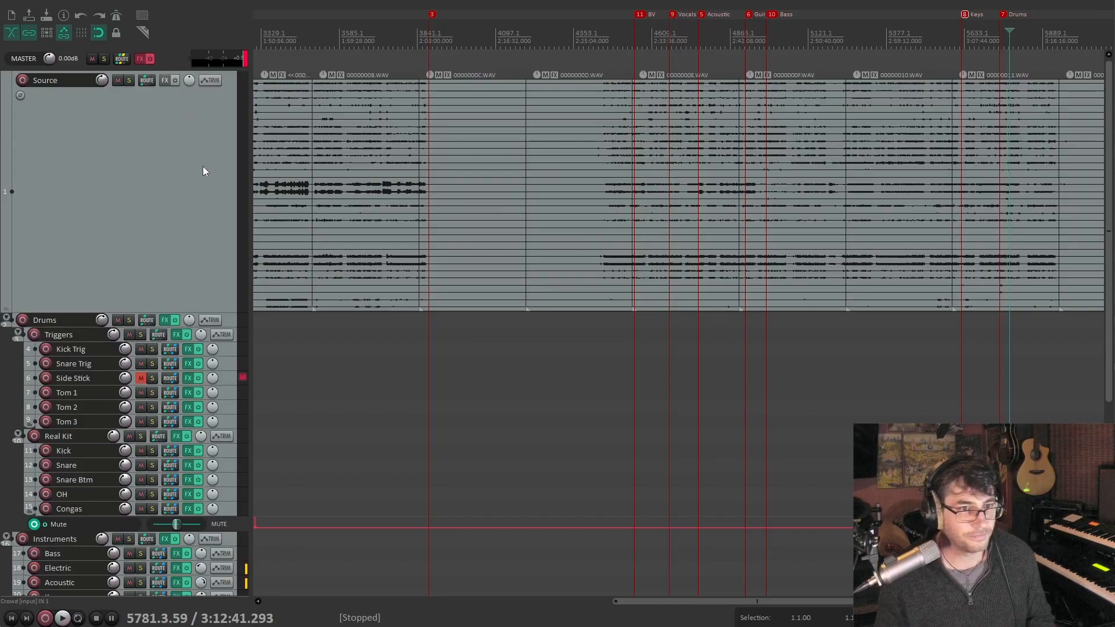
Shrink the tracks to fit the view and show the Drums and Instruments folder effects chains one above the other
scroll(198, 173, "down", 3)
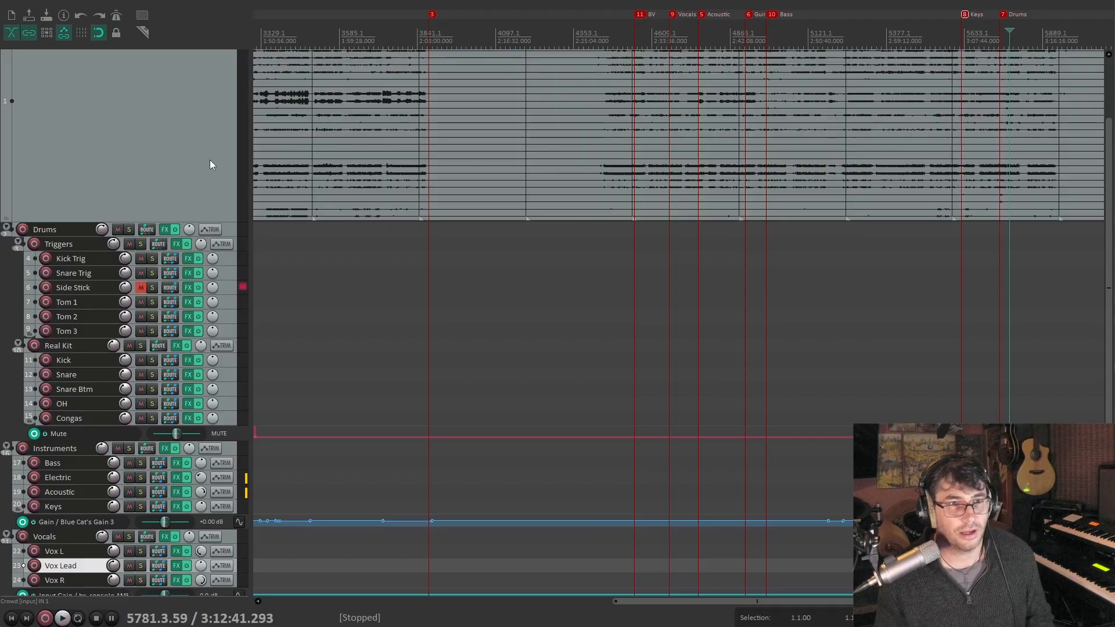
key("grave")
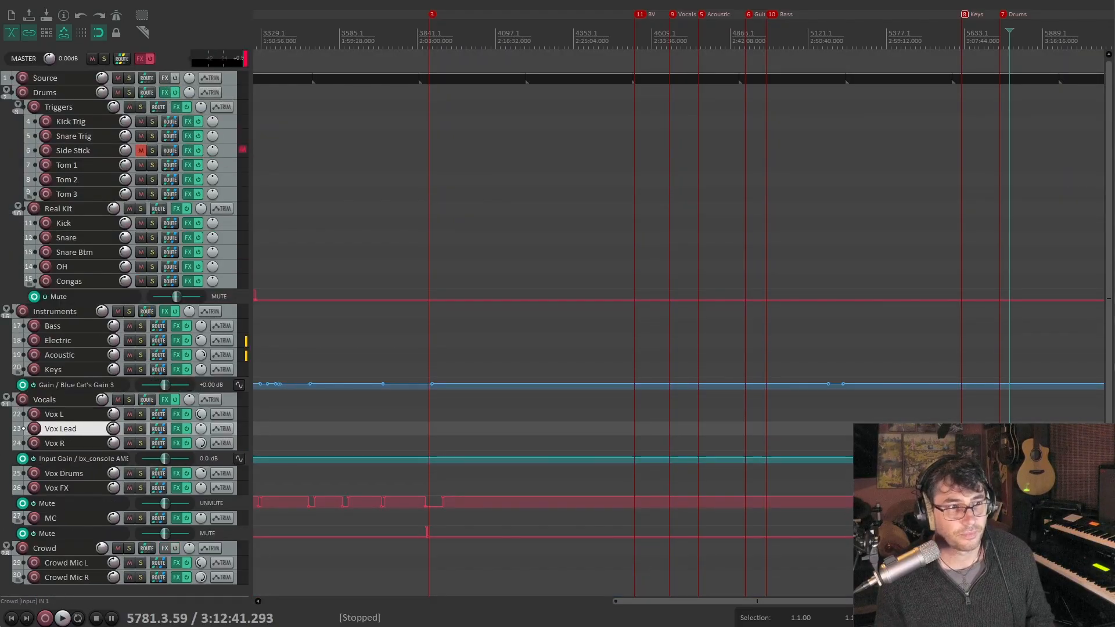
left_click(165, 92)
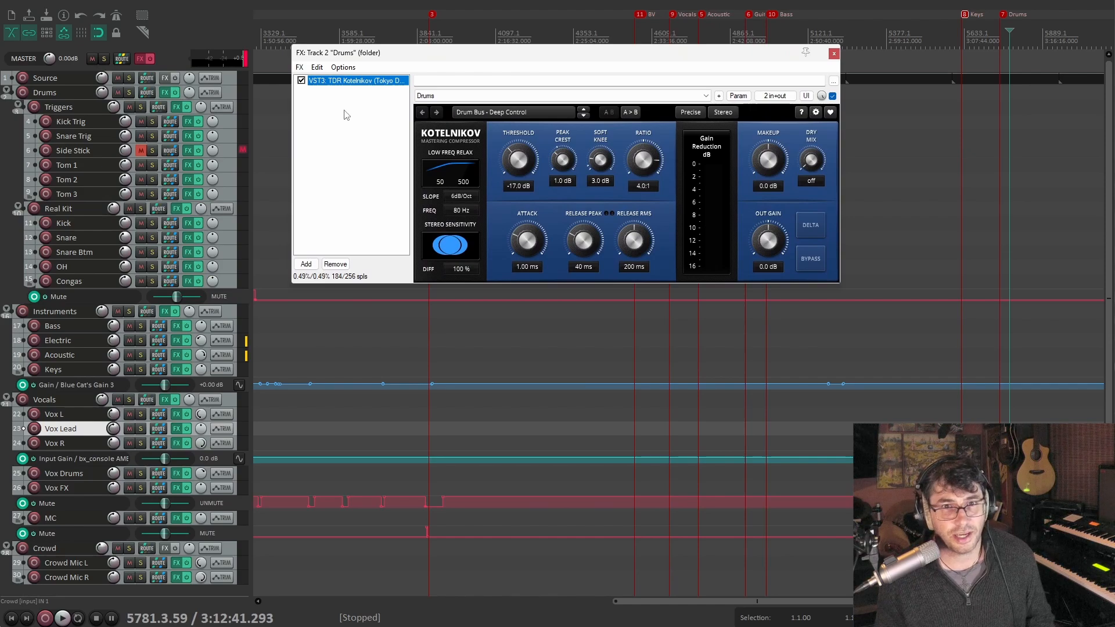
left_click(165, 312)
left_click_drag(505, 328, 692, 301)
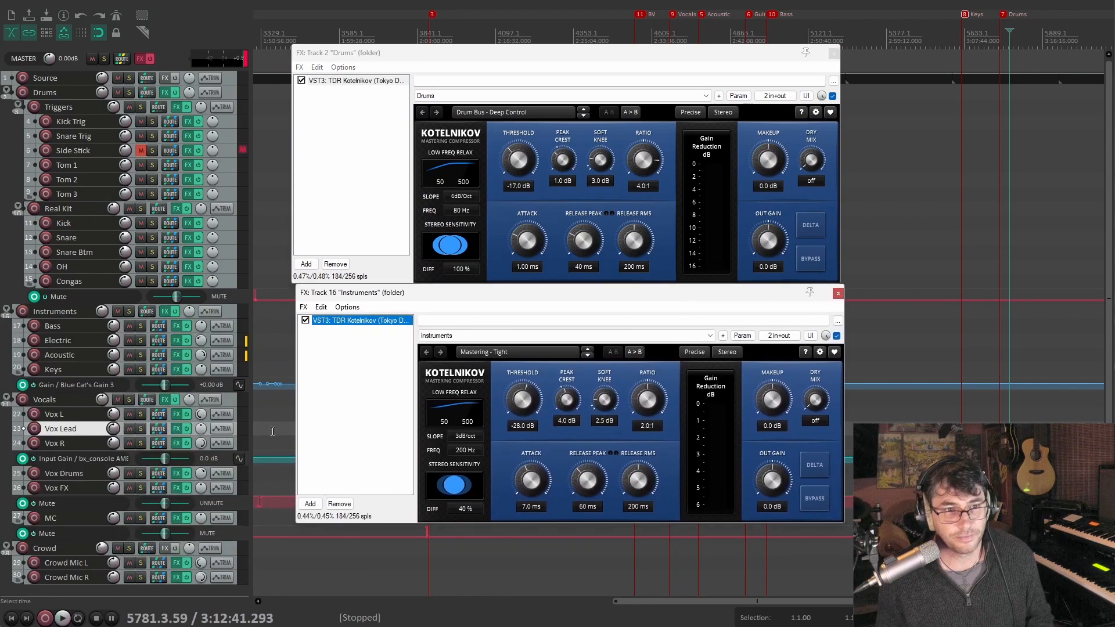
Play the mix with the Vocals folder's effects chain also open, compare the three Kotelnikov gain reduction meters, and stop playback
key("space")
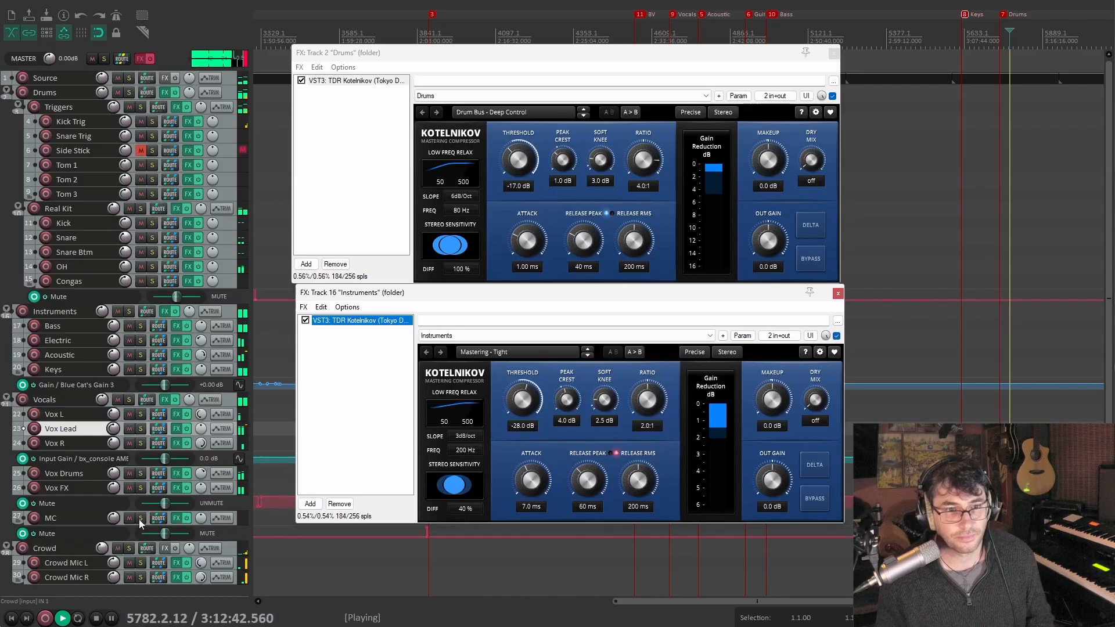
left_click(166, 400)
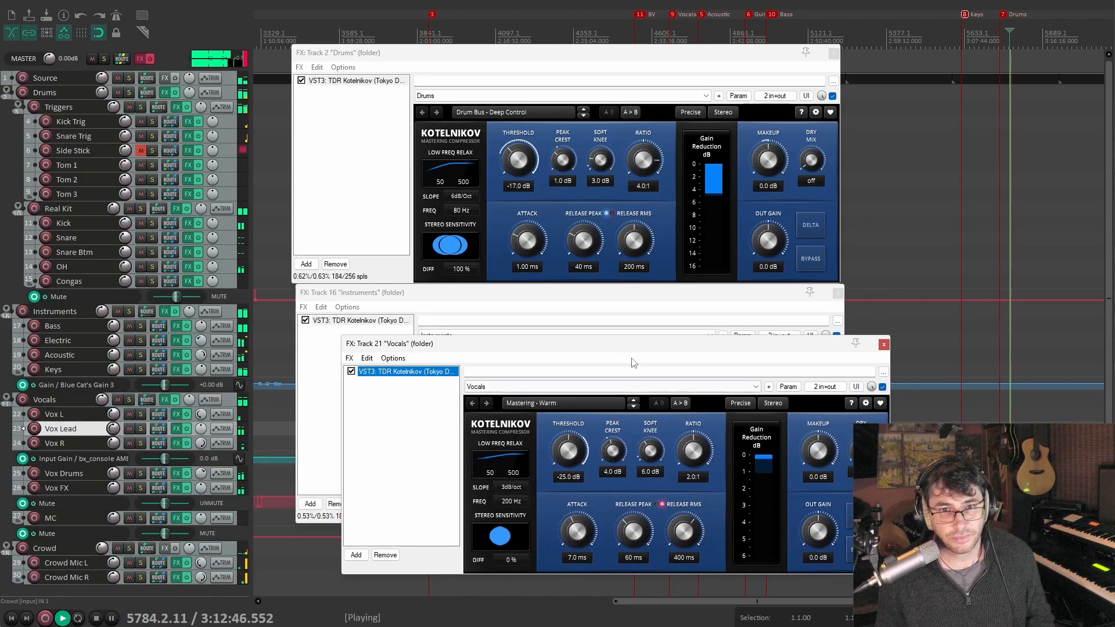
left_click_drag(636, 354, 383, 193)
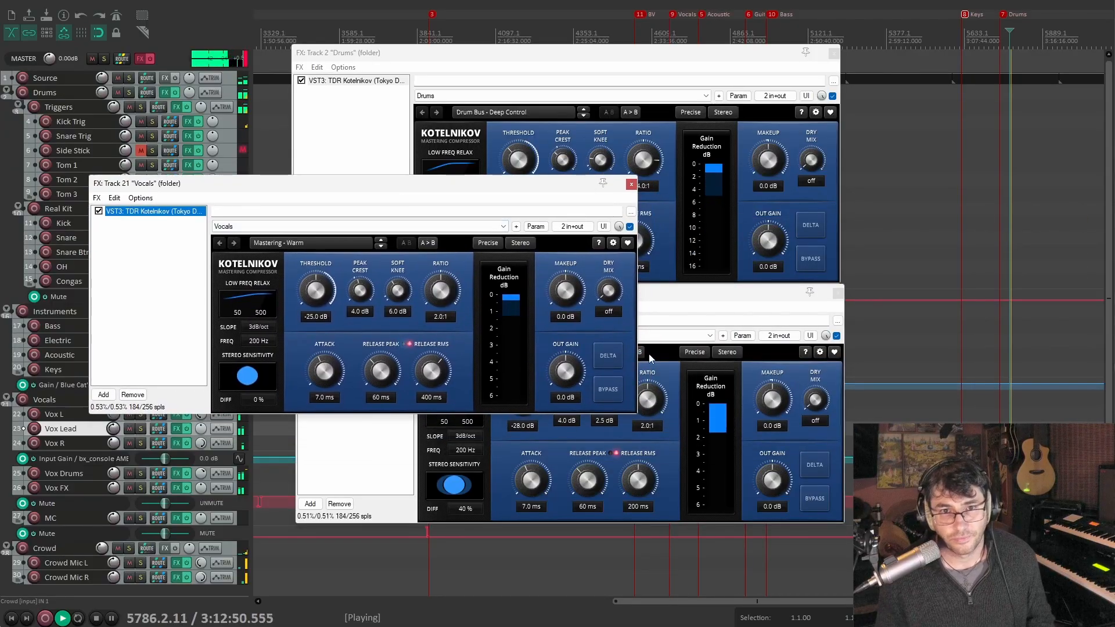
key("space")
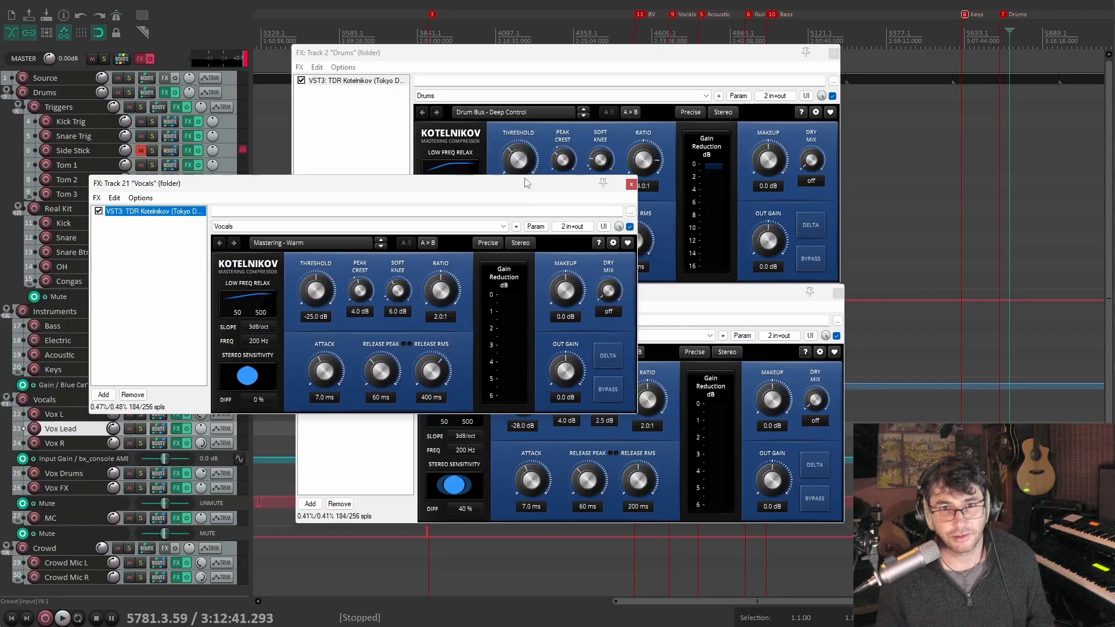
left_click_drag(526, 183, 474, 188)
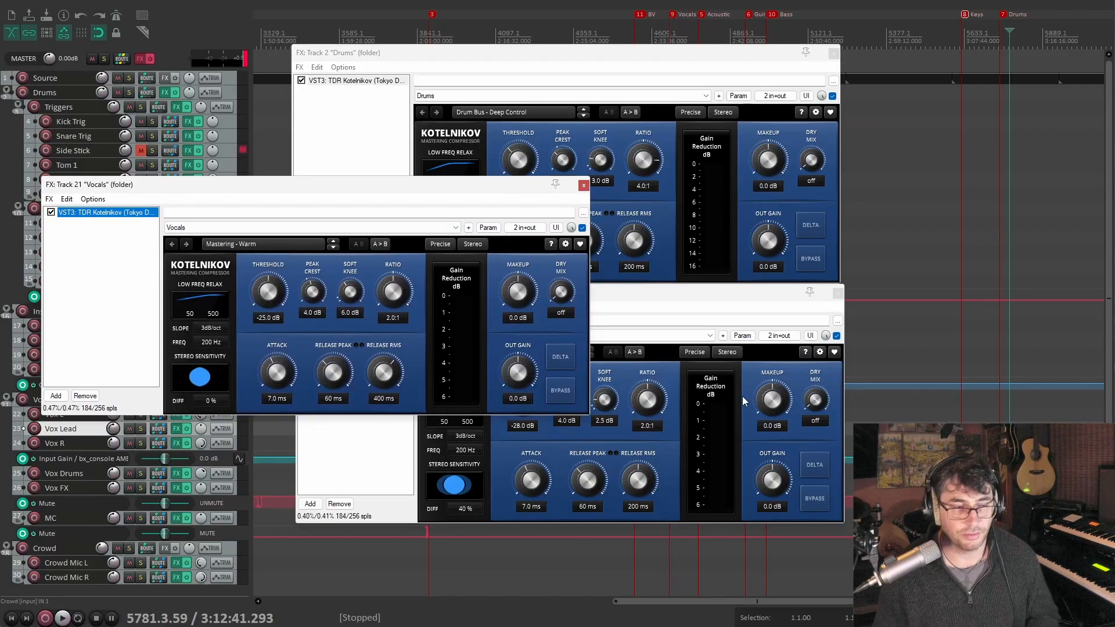
Close the Vocals, Instruments and Drums effects chain windows
left_click(583, 186)
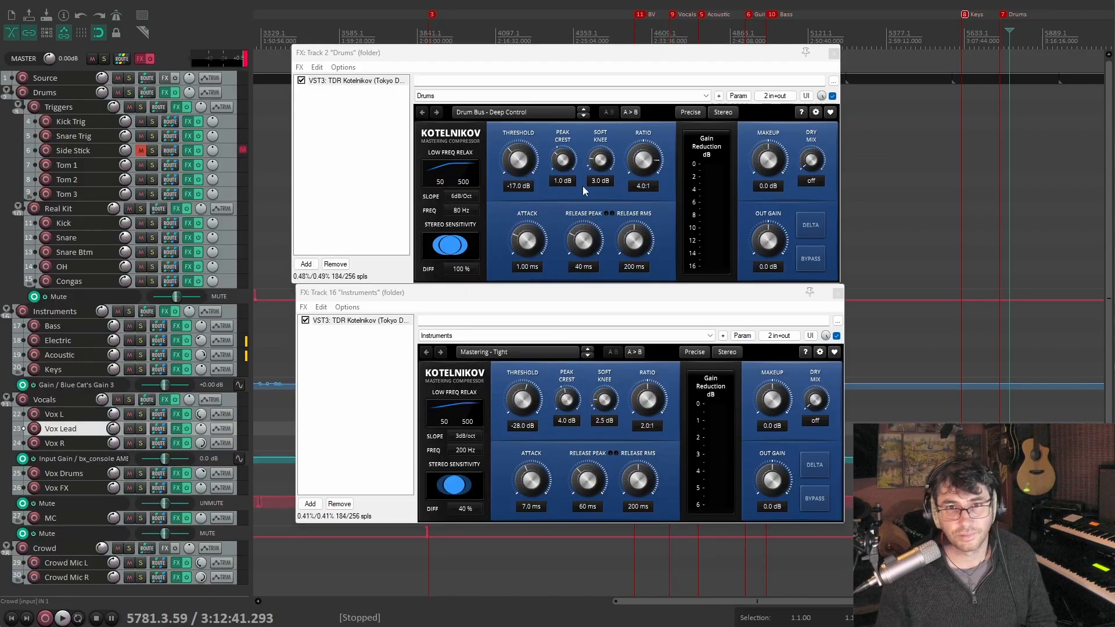
left_click(838, 293)
left_click(834, 54)
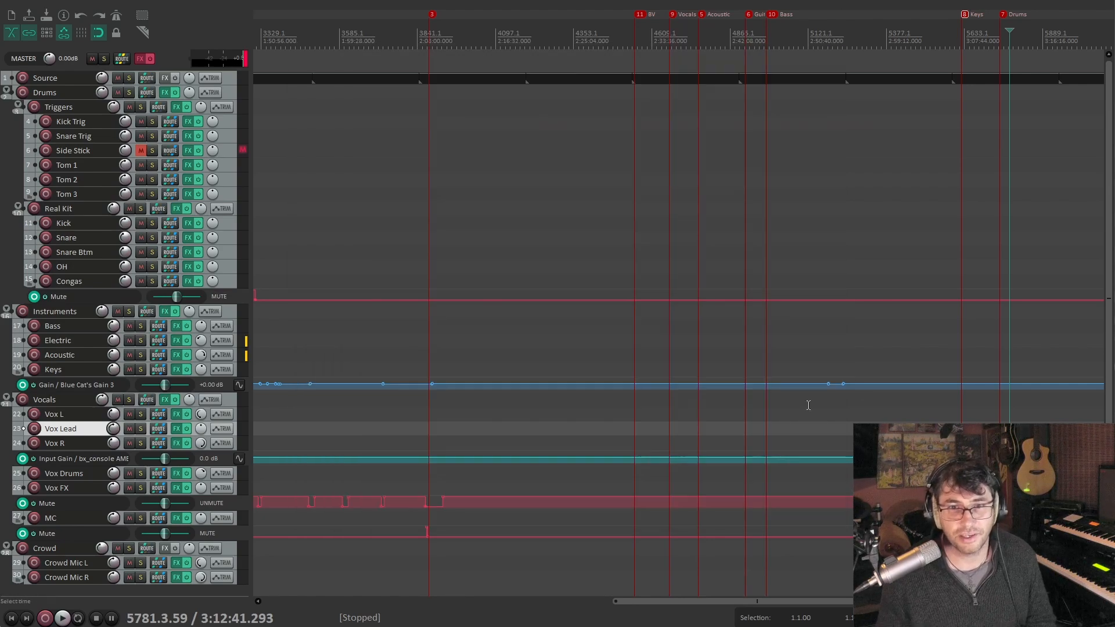
Place the edit cursor at about 1:44:09 and examine the Vox FX mute automation between songs, briefly enlarging its envelope lane
scroll(809, 405, "down", 5)
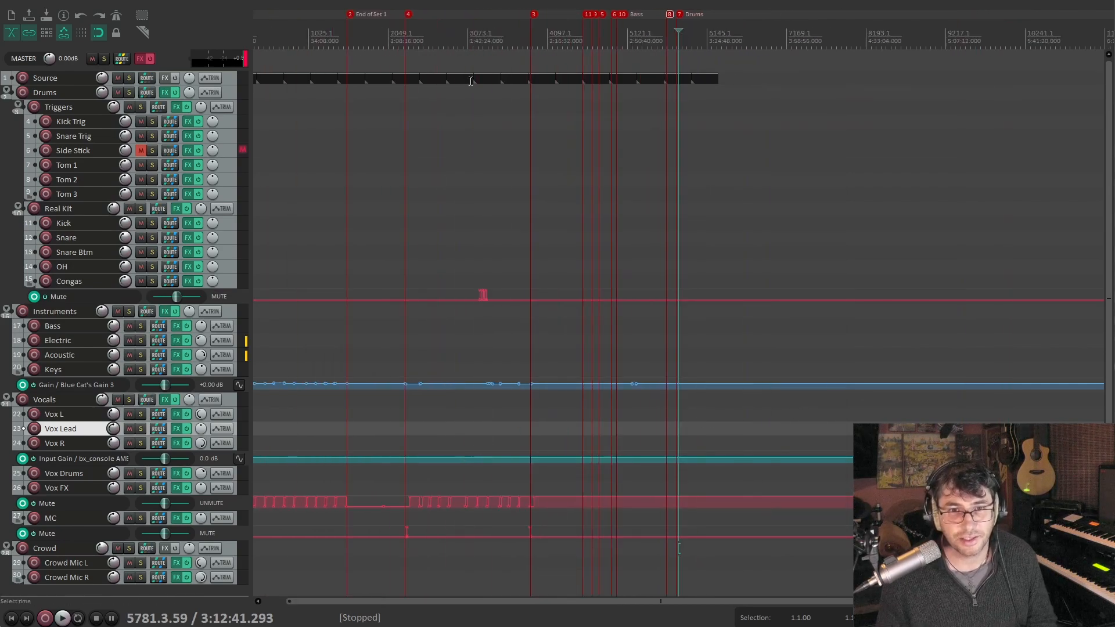
left_click(471, 36)
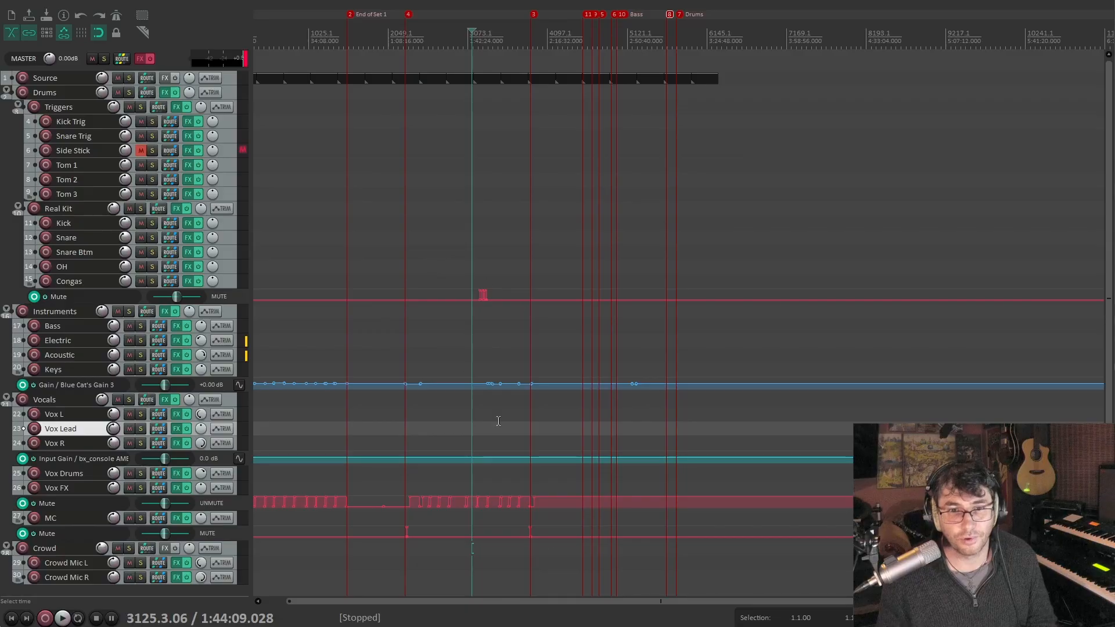
scroll(639, 389, "up", 10)
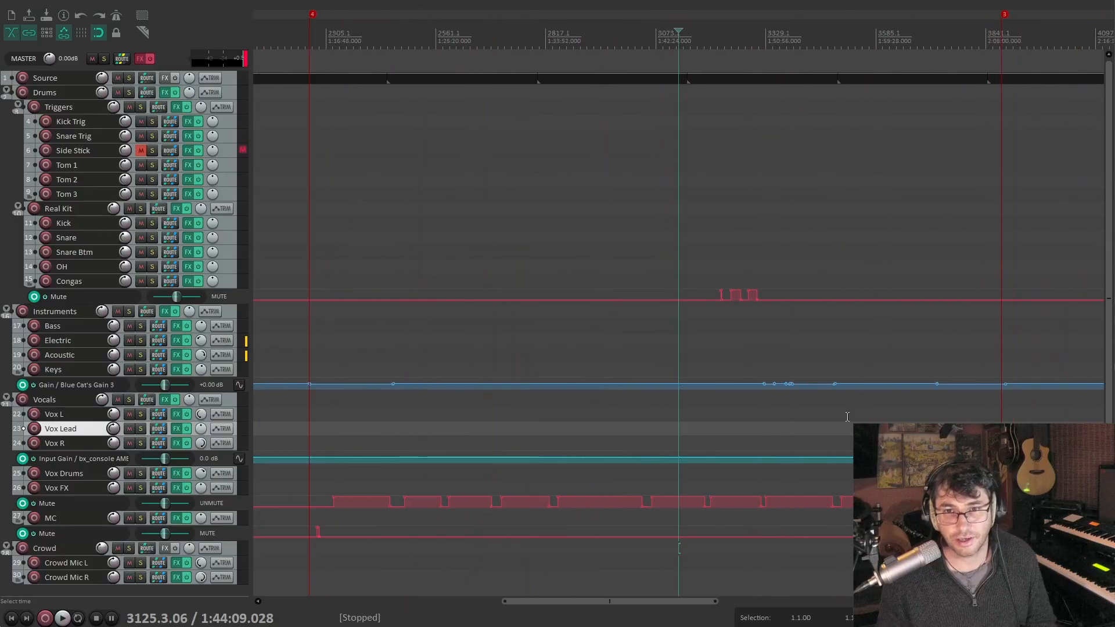
scroll(847, 416, "down", 2)
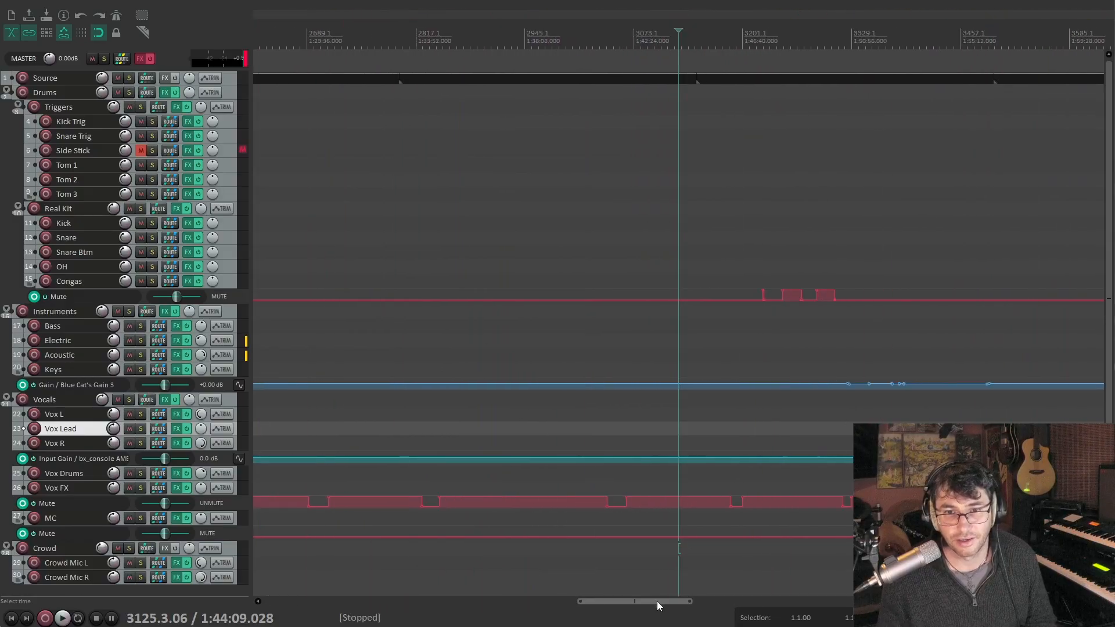
left_click_drag(657, 603, 626, 605)
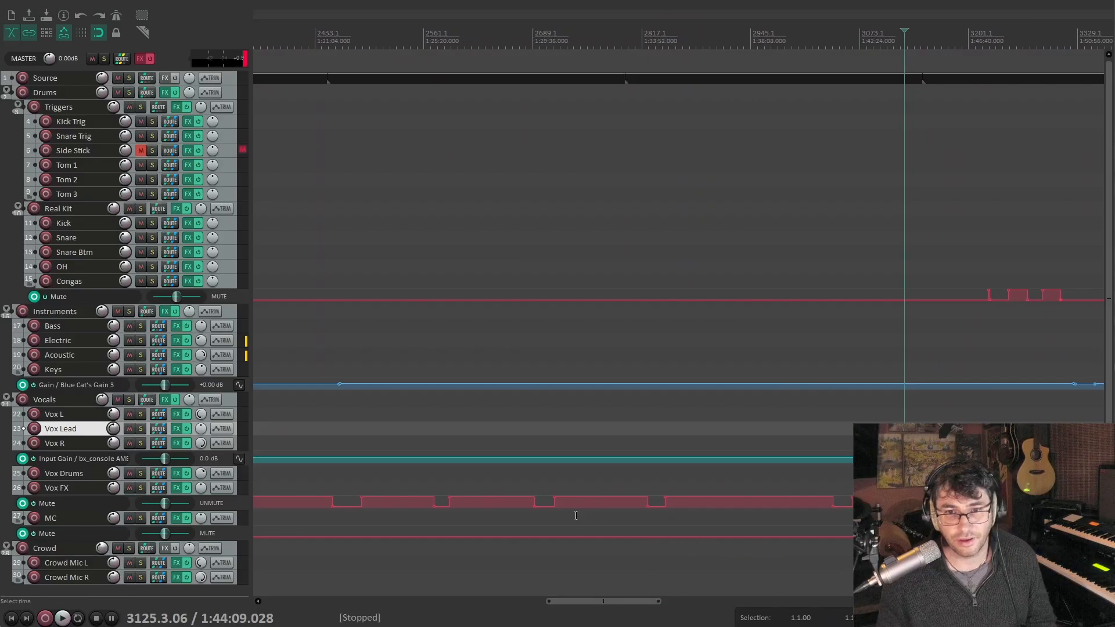
left_click(241, 508)
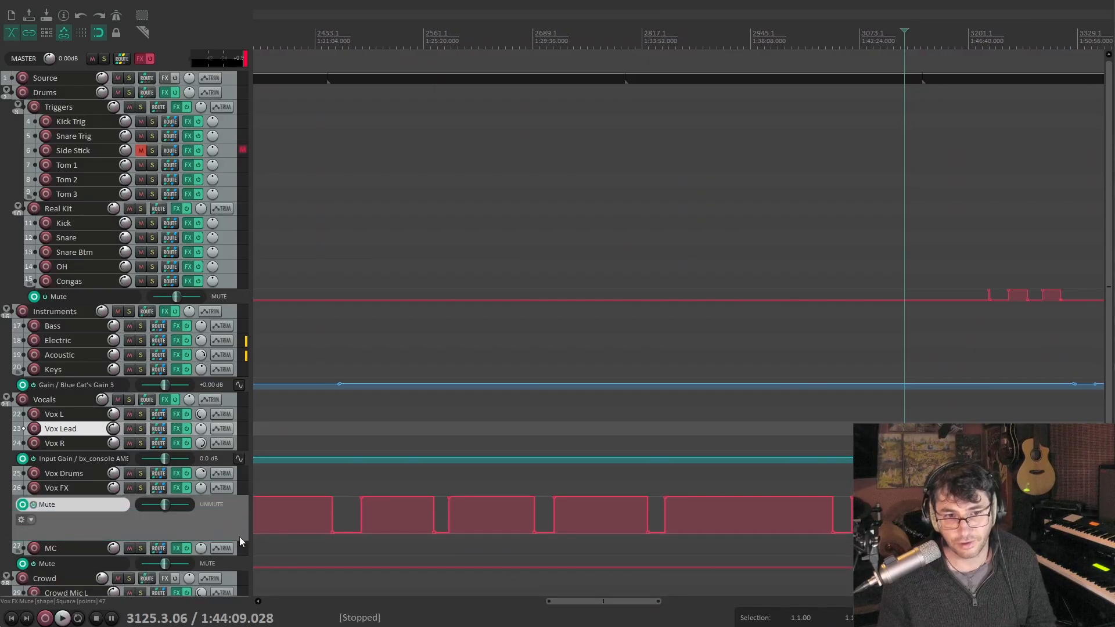
left_click_drag(245, 541, 245, 516)
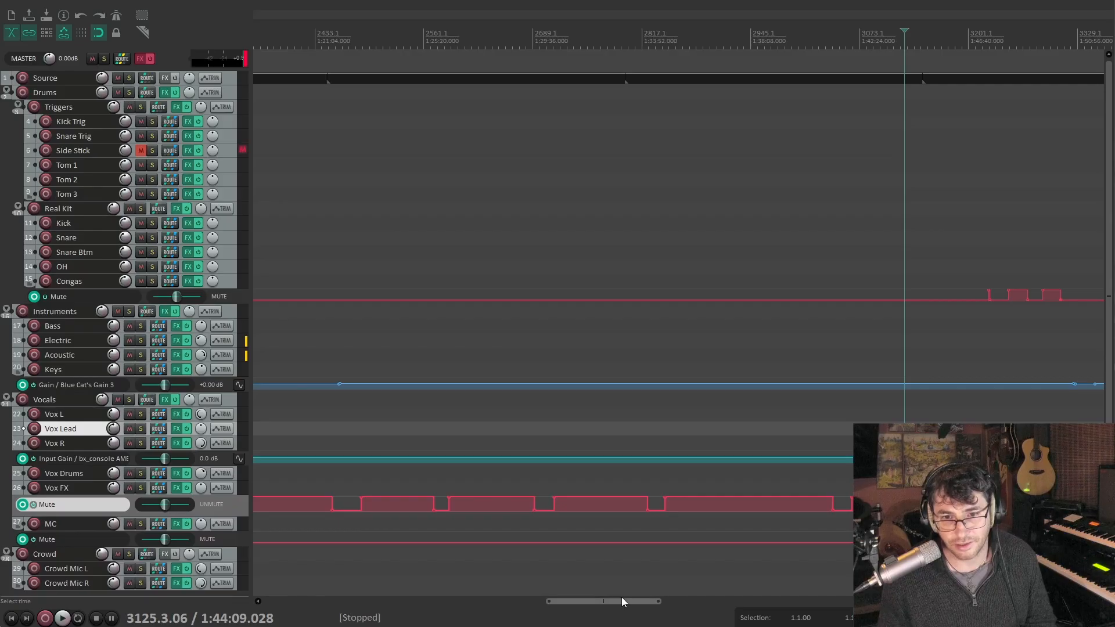
Place the edit cursor at the end of the Congas mute automation, then enlarge the Keys gain envelope and review it back to Set 1's start
left_click_drag(619, 605, 680, 603)
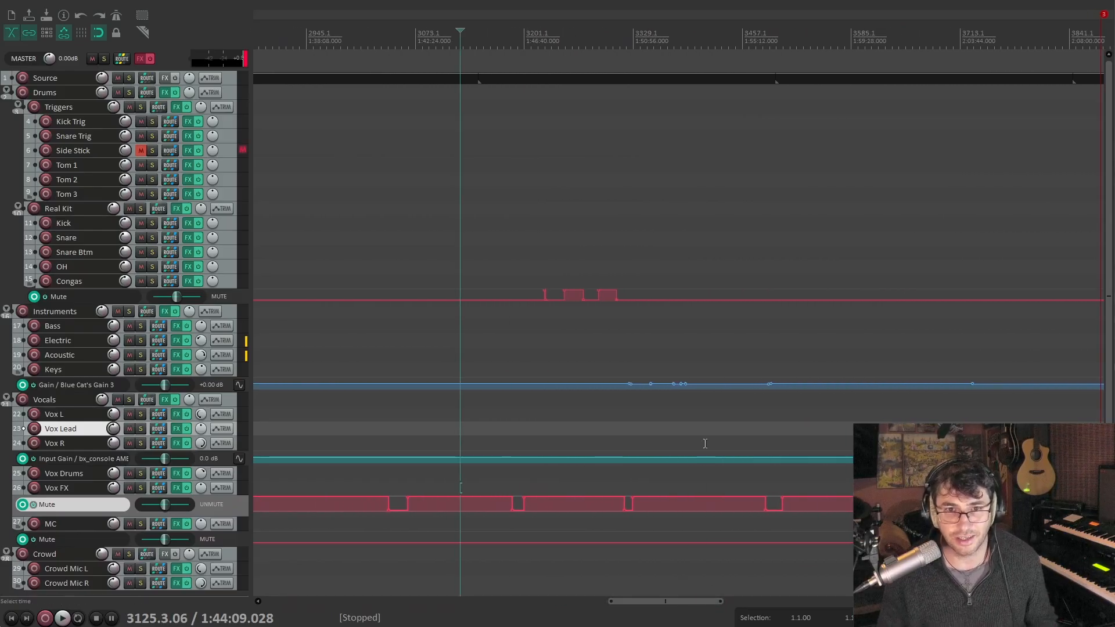
left_click(617, 33)
left_click_drag(107, 403, 107, 506)
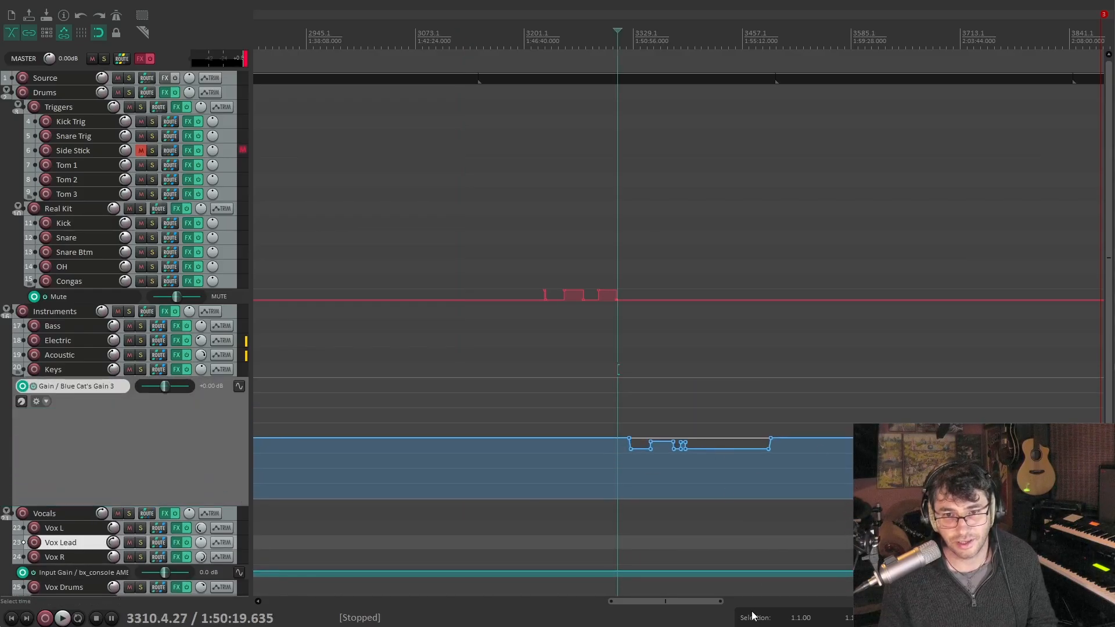
left_click_drag(706, 602, 352, 556)
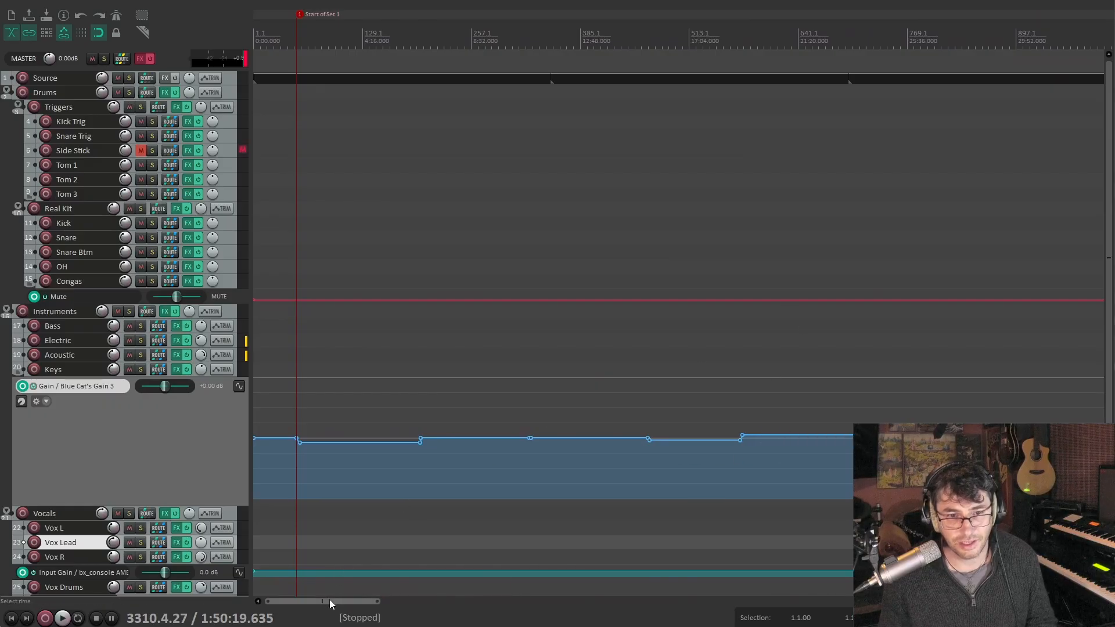
Open the mixer to review the faders and effects of all tracks
key("ctrl+m")
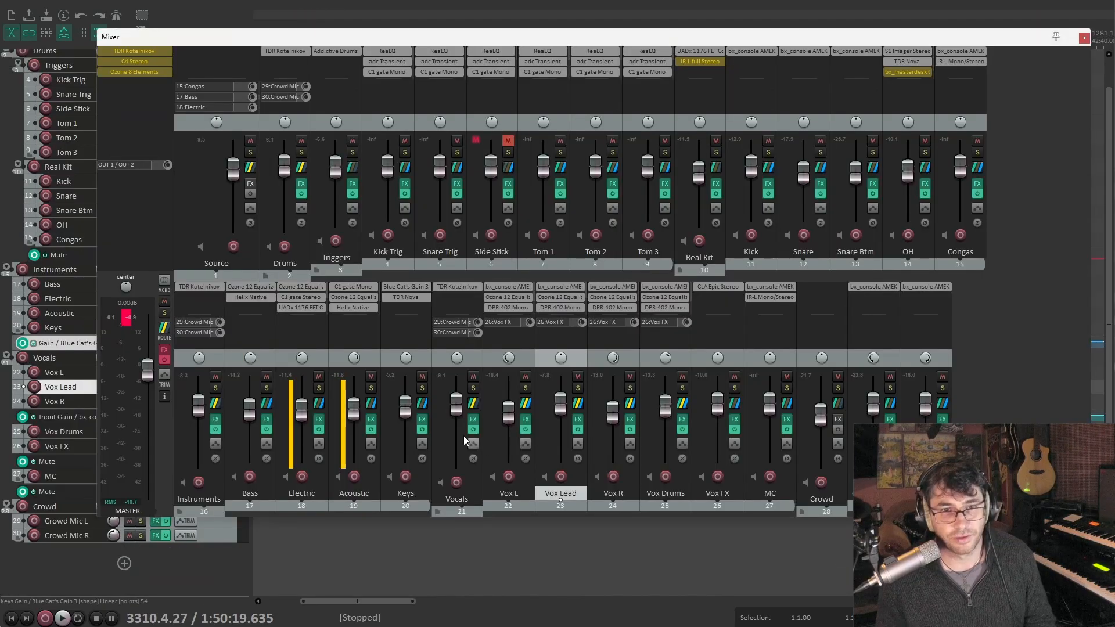